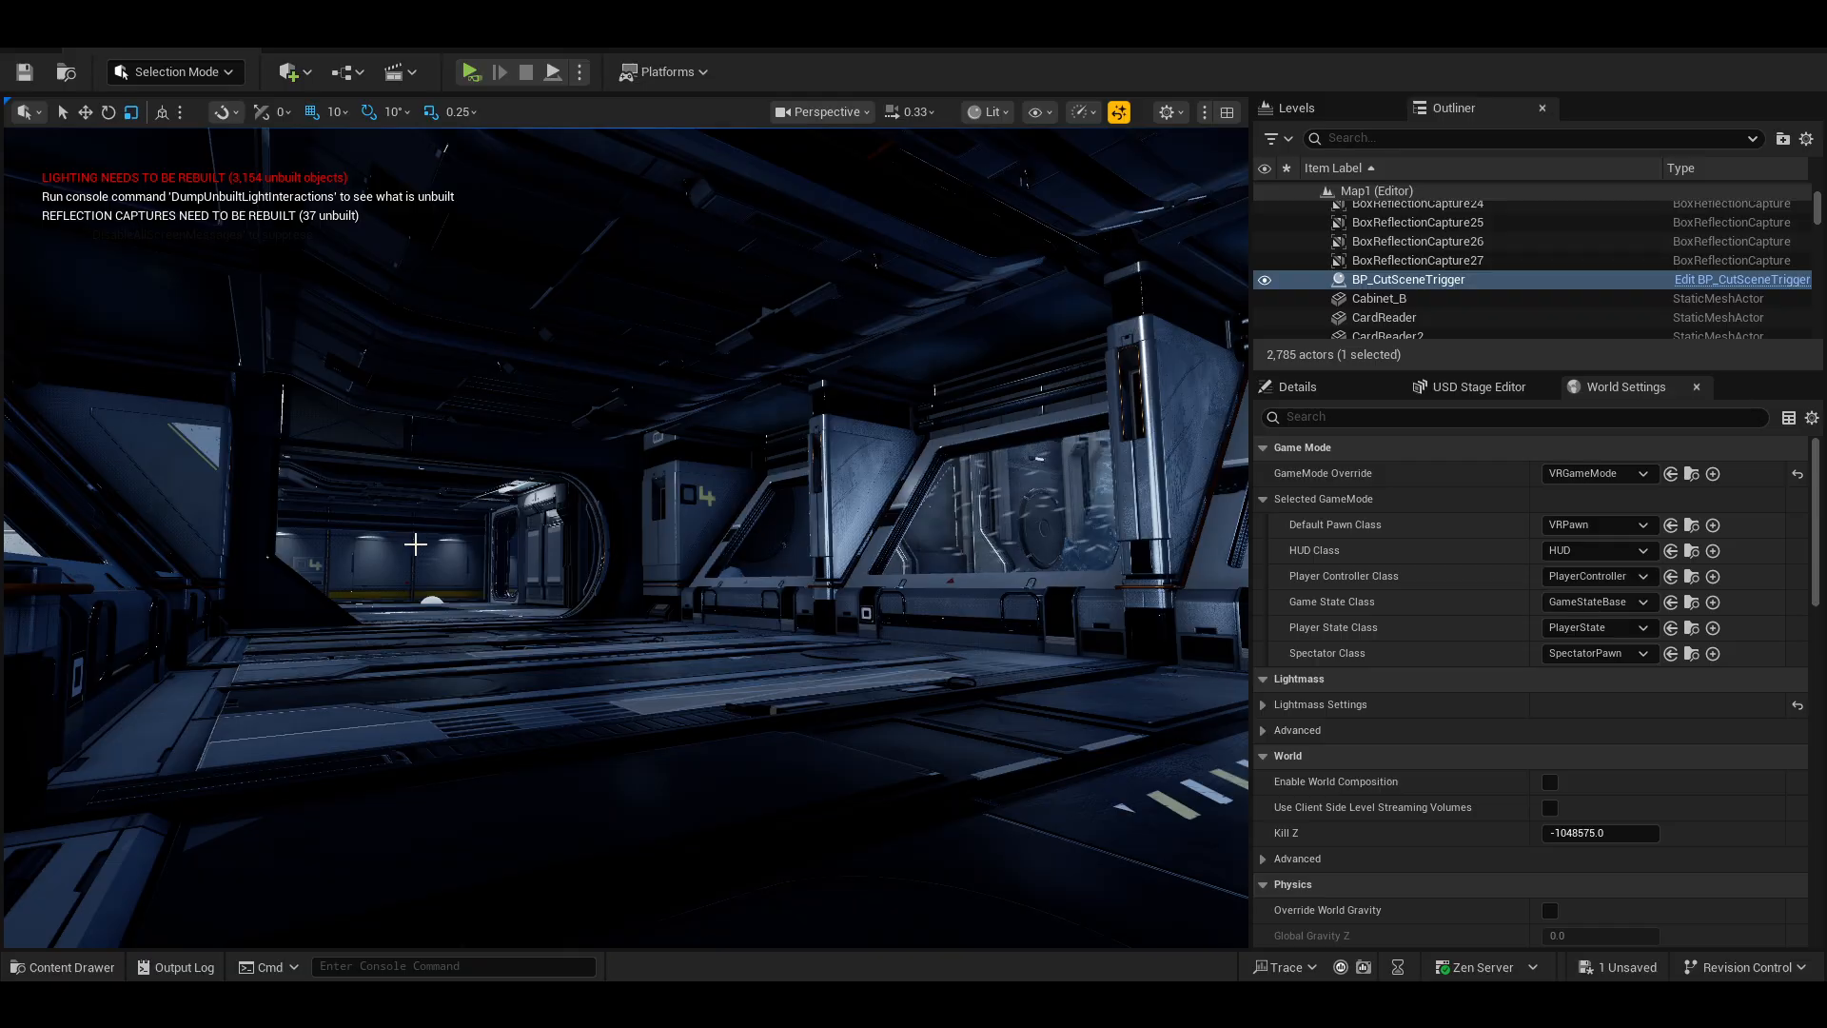
Fly around the level viewport to survey the space station interior and surroundings.
mouse_move(618, 573)
right_mouse_down()
mouse_move(909, 566)
mouse_move(638, 576)
right_mouse_up()
key("w")
key("w")
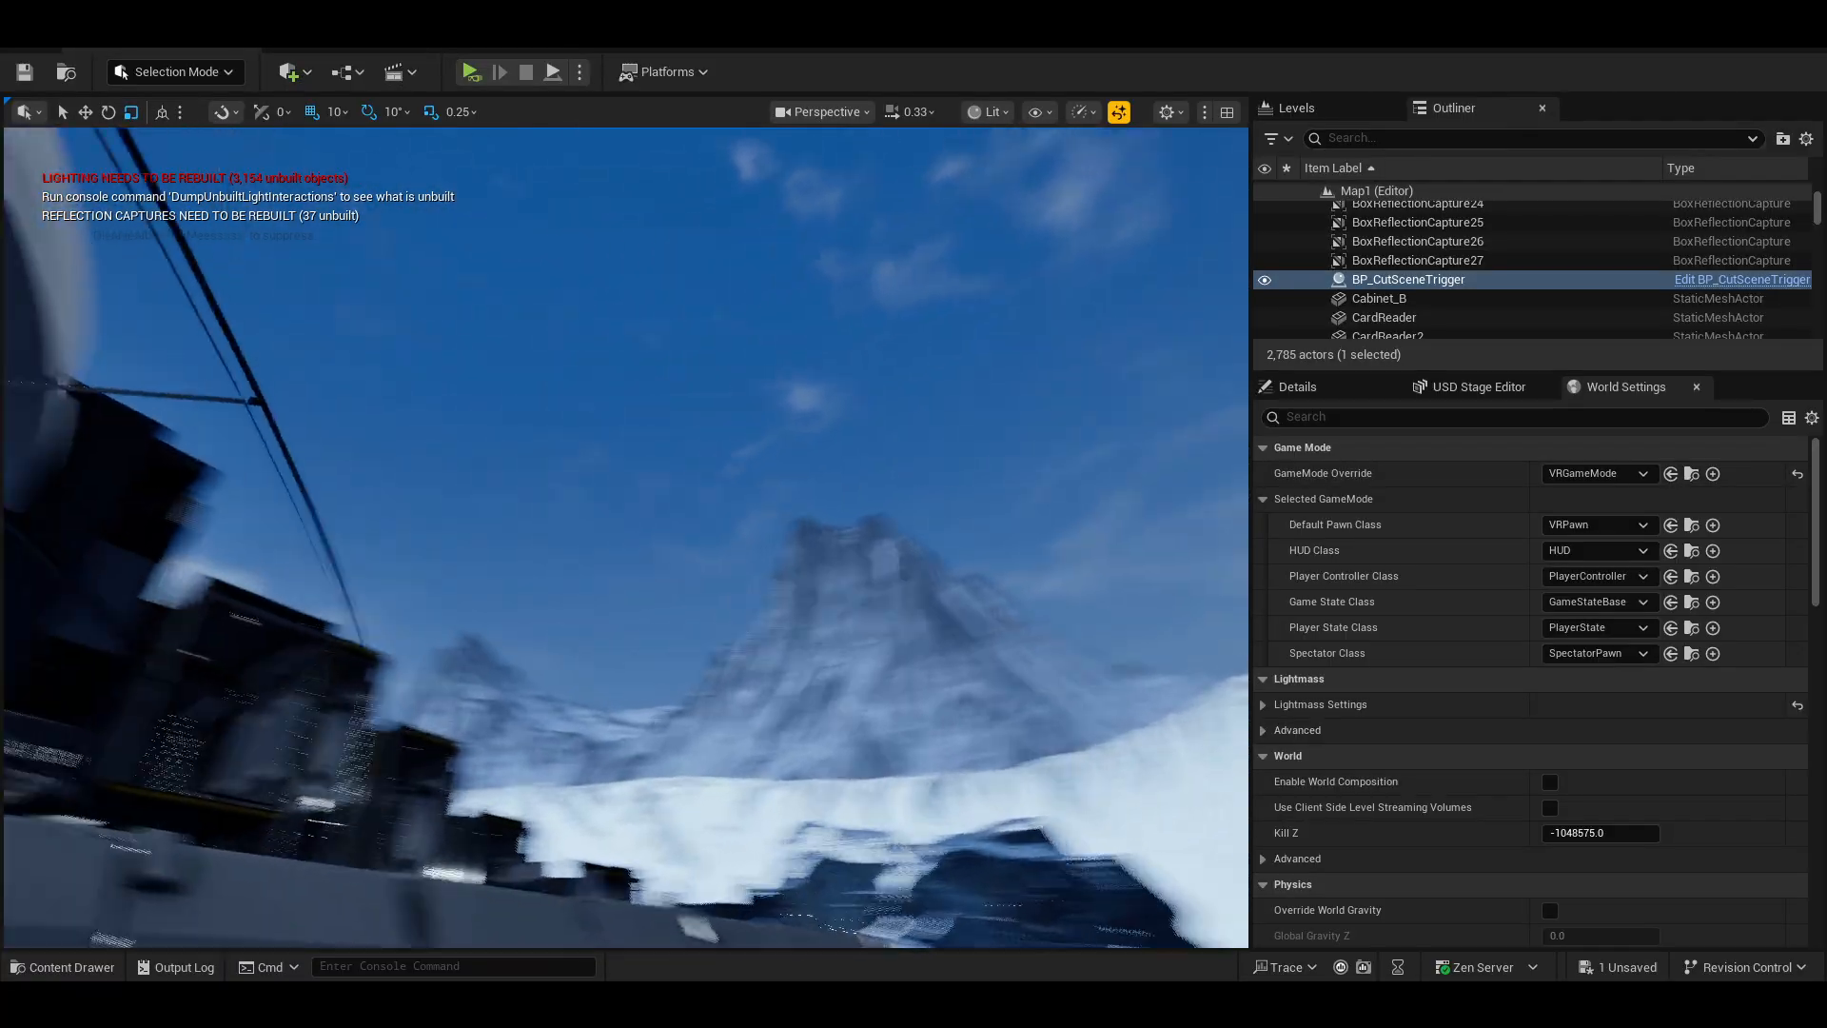
right_click_drag(626, 537, 657, 437)
key("w")
right_click_drag(627, 538, 932, 495)
right_click_drag(626, 537, 559, 773)
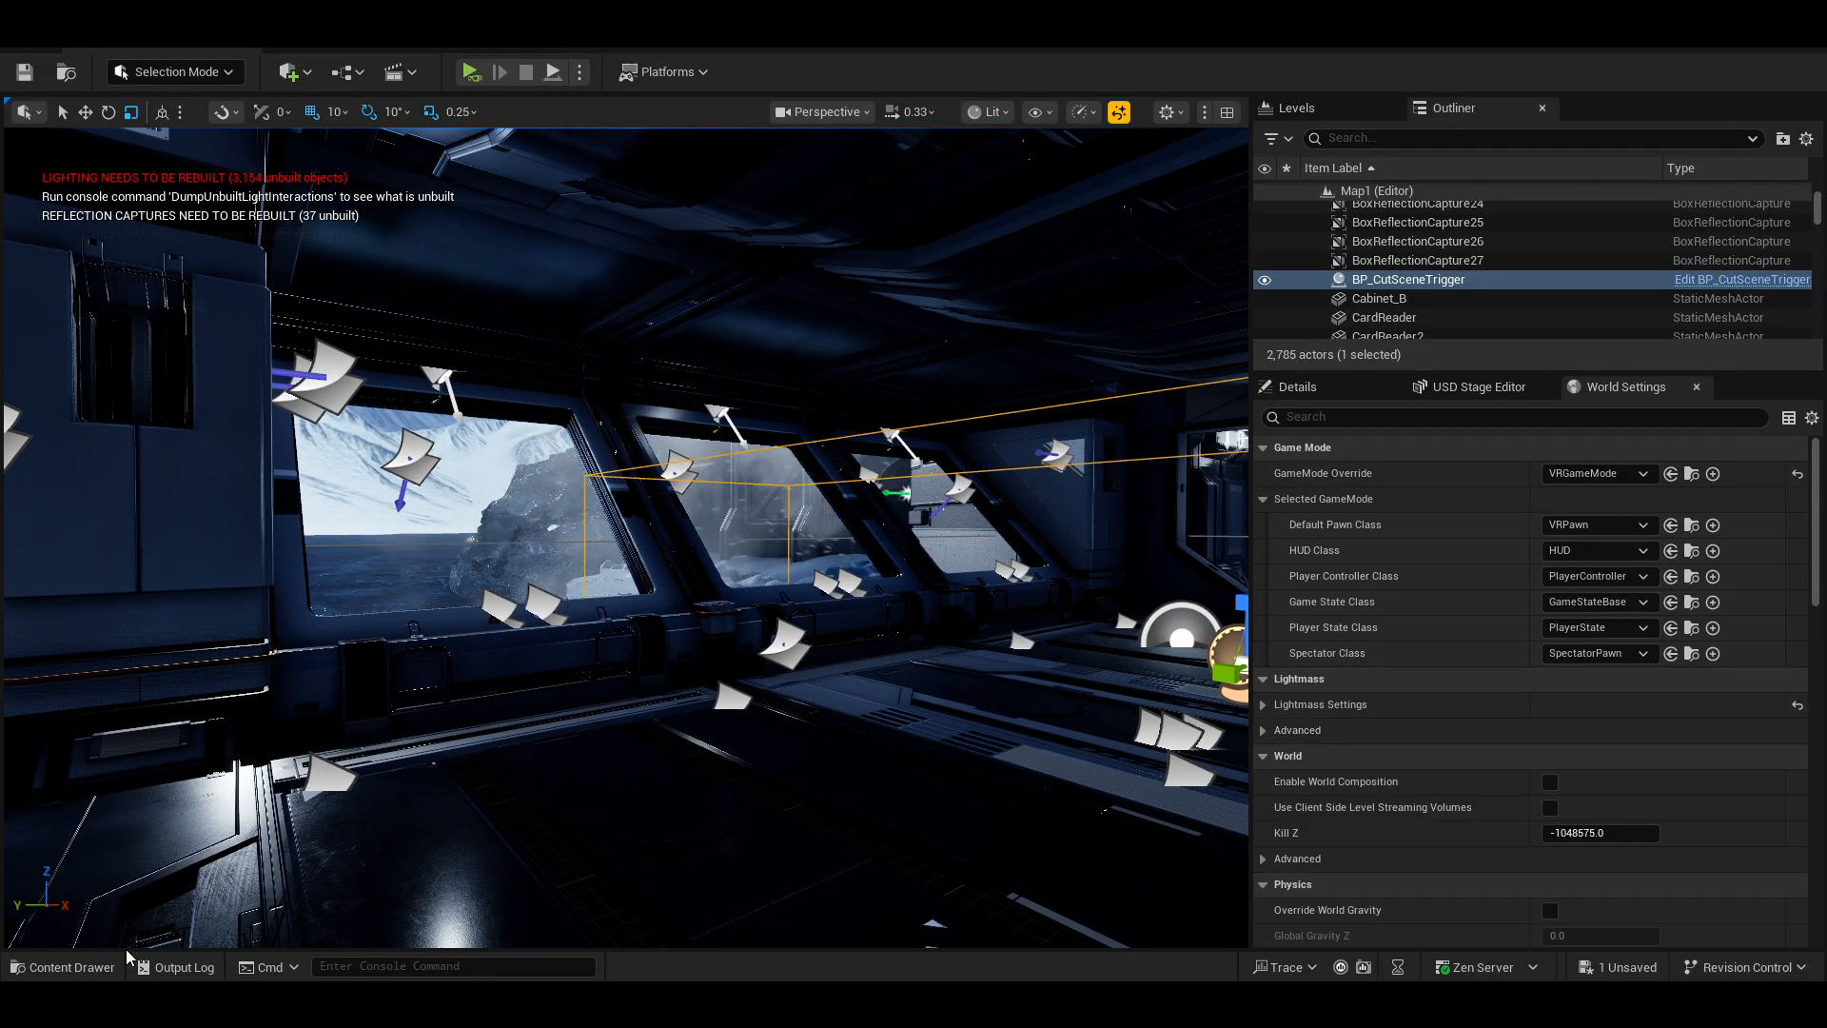
Open the existing LS_VR_Sequence level sequence from the Timeline content folder.
left_click(67, 967)
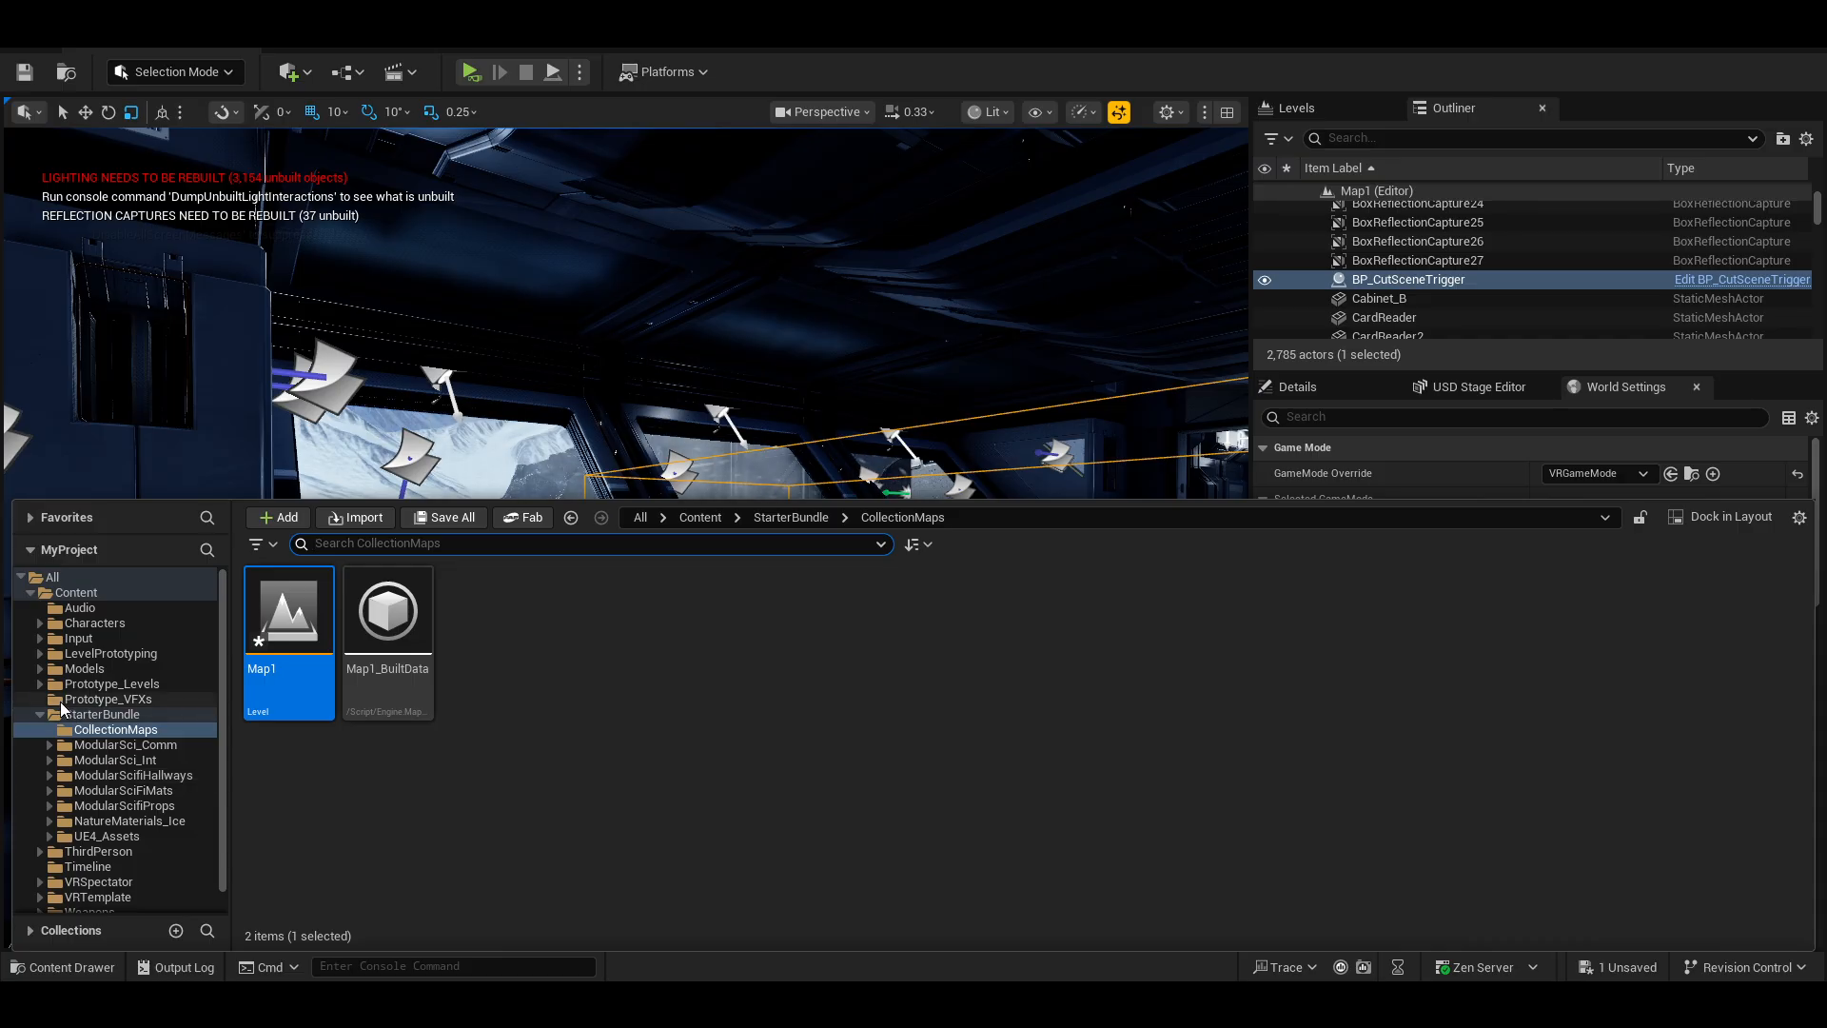
scroll(60, 701, "down", 1)
scroll(60, 700, "up", 1)
scroll(60, 700, "down", 1)
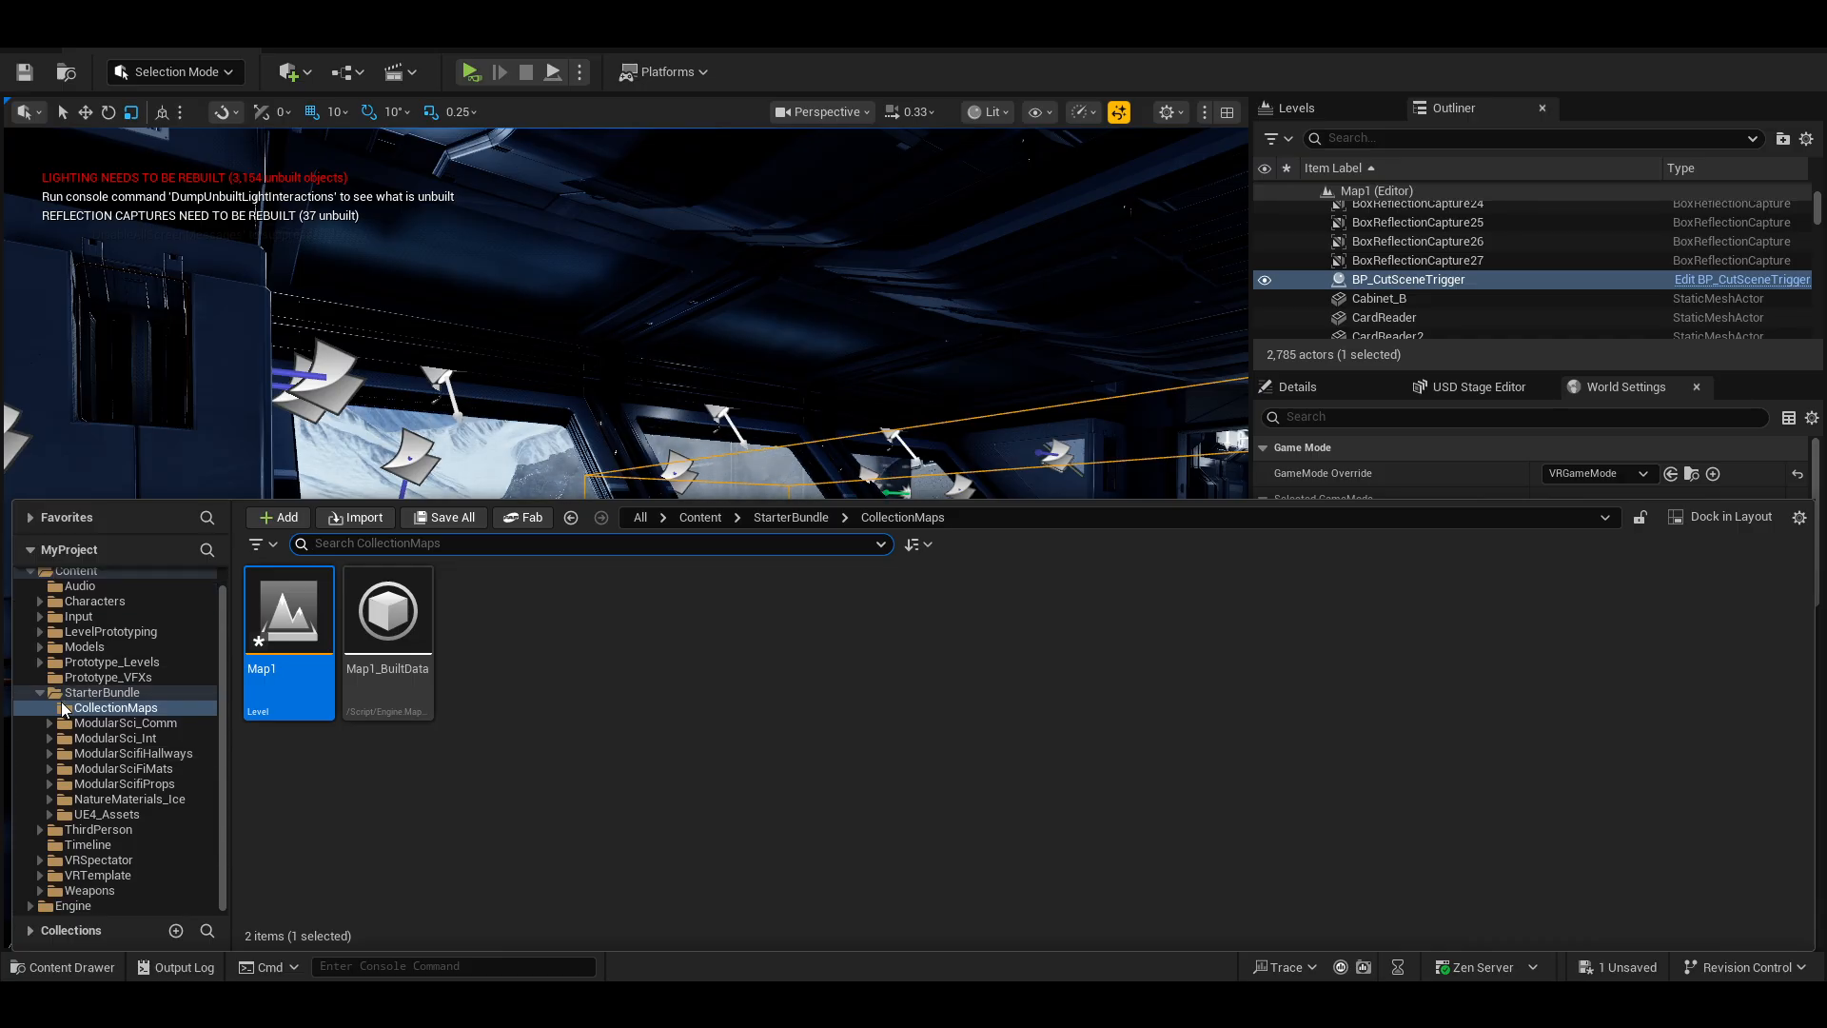
left_click(42, 692)
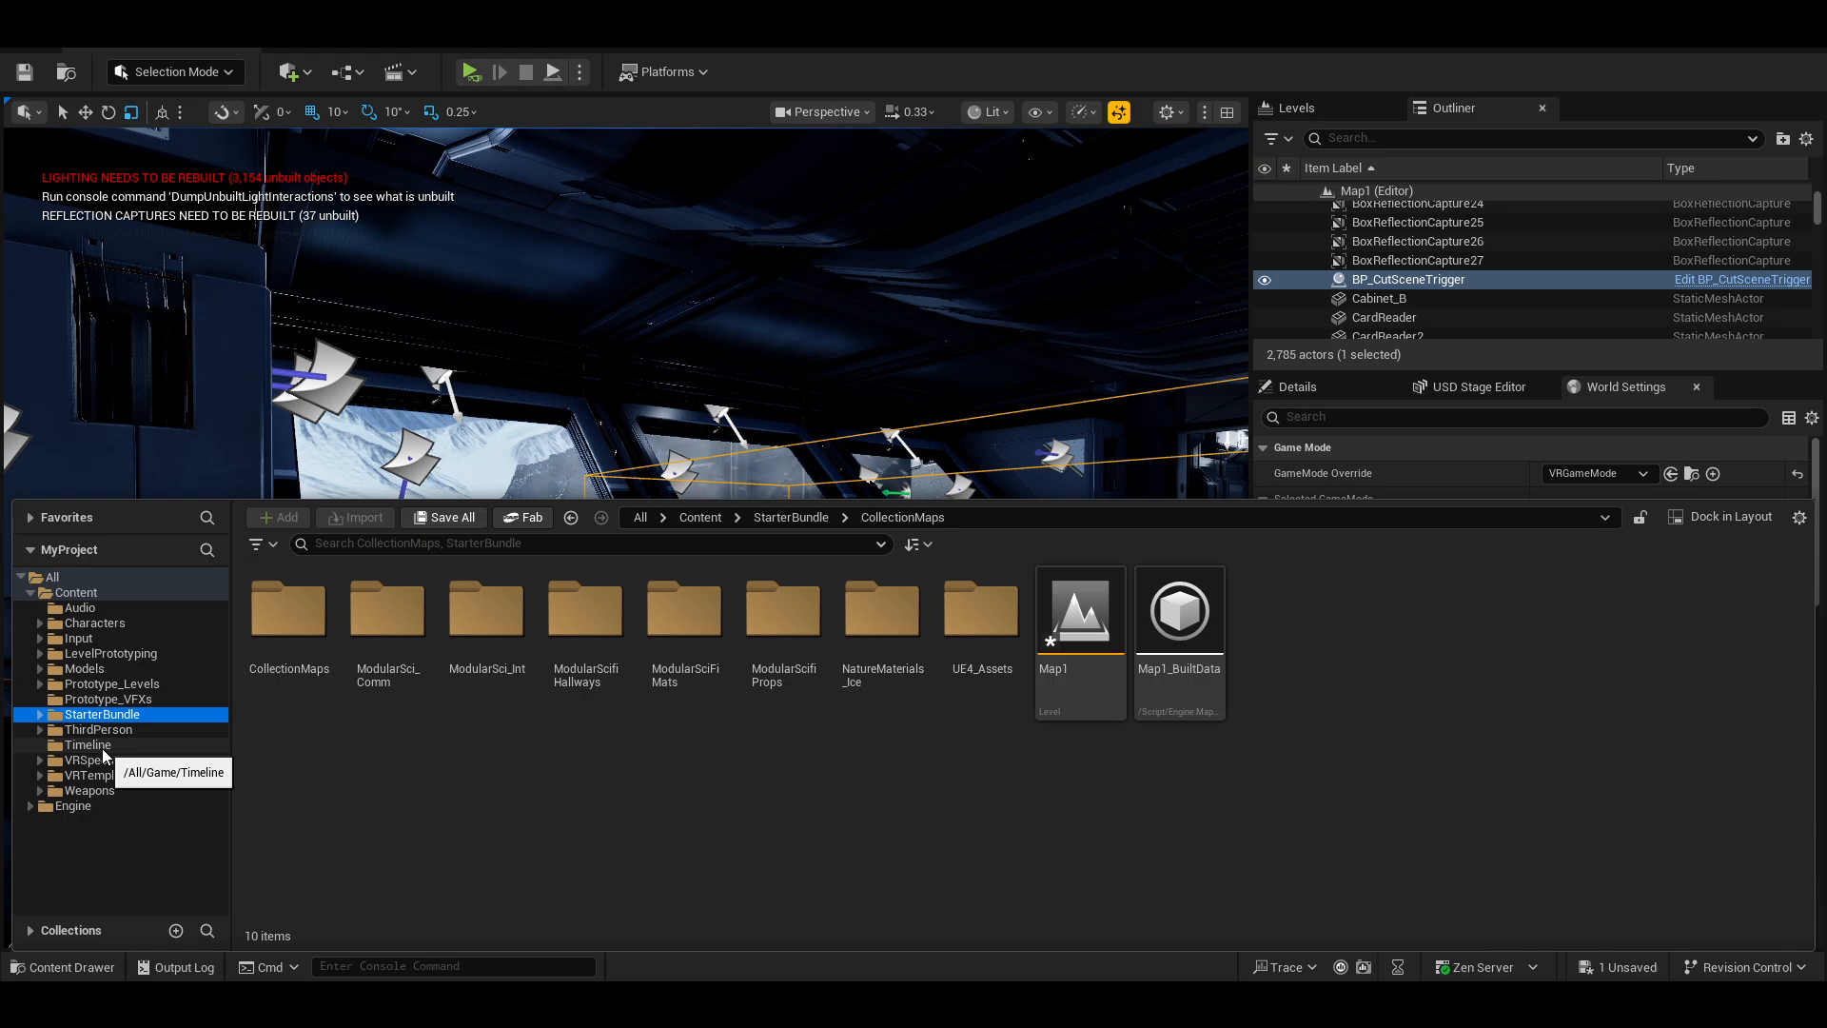
left_click(87, 745)
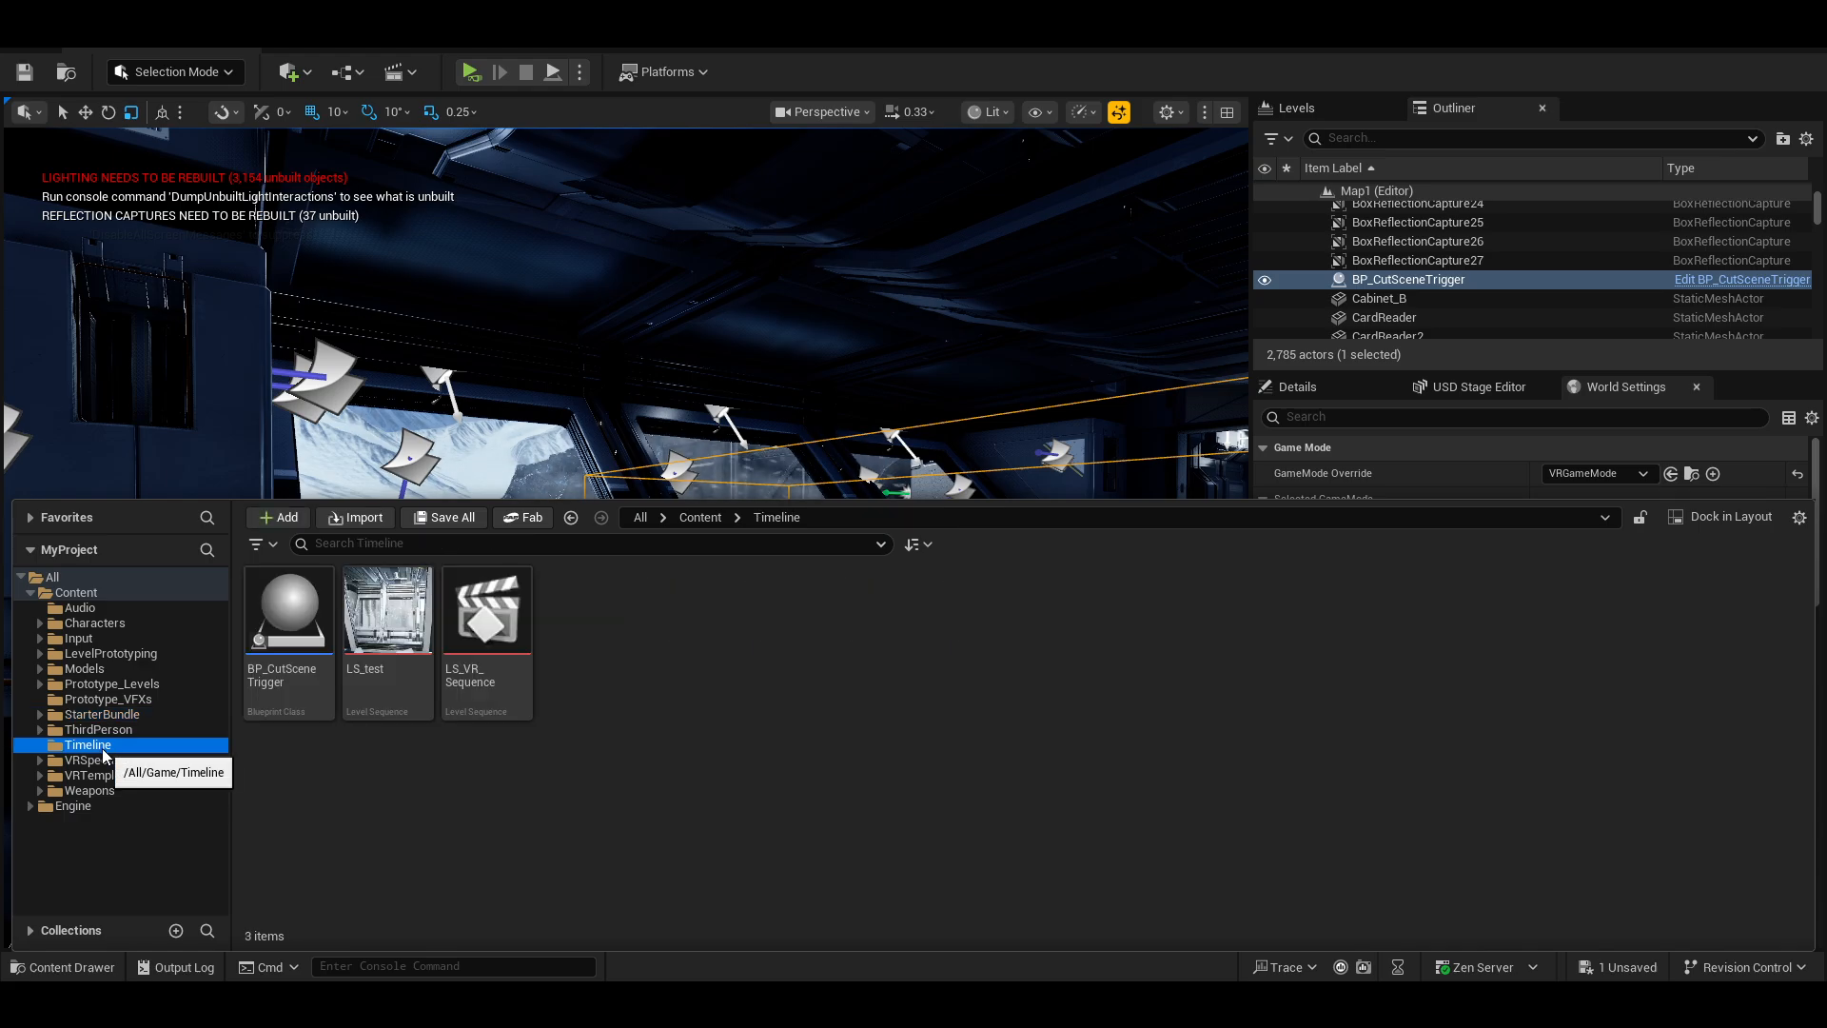
double_click(486, 700)
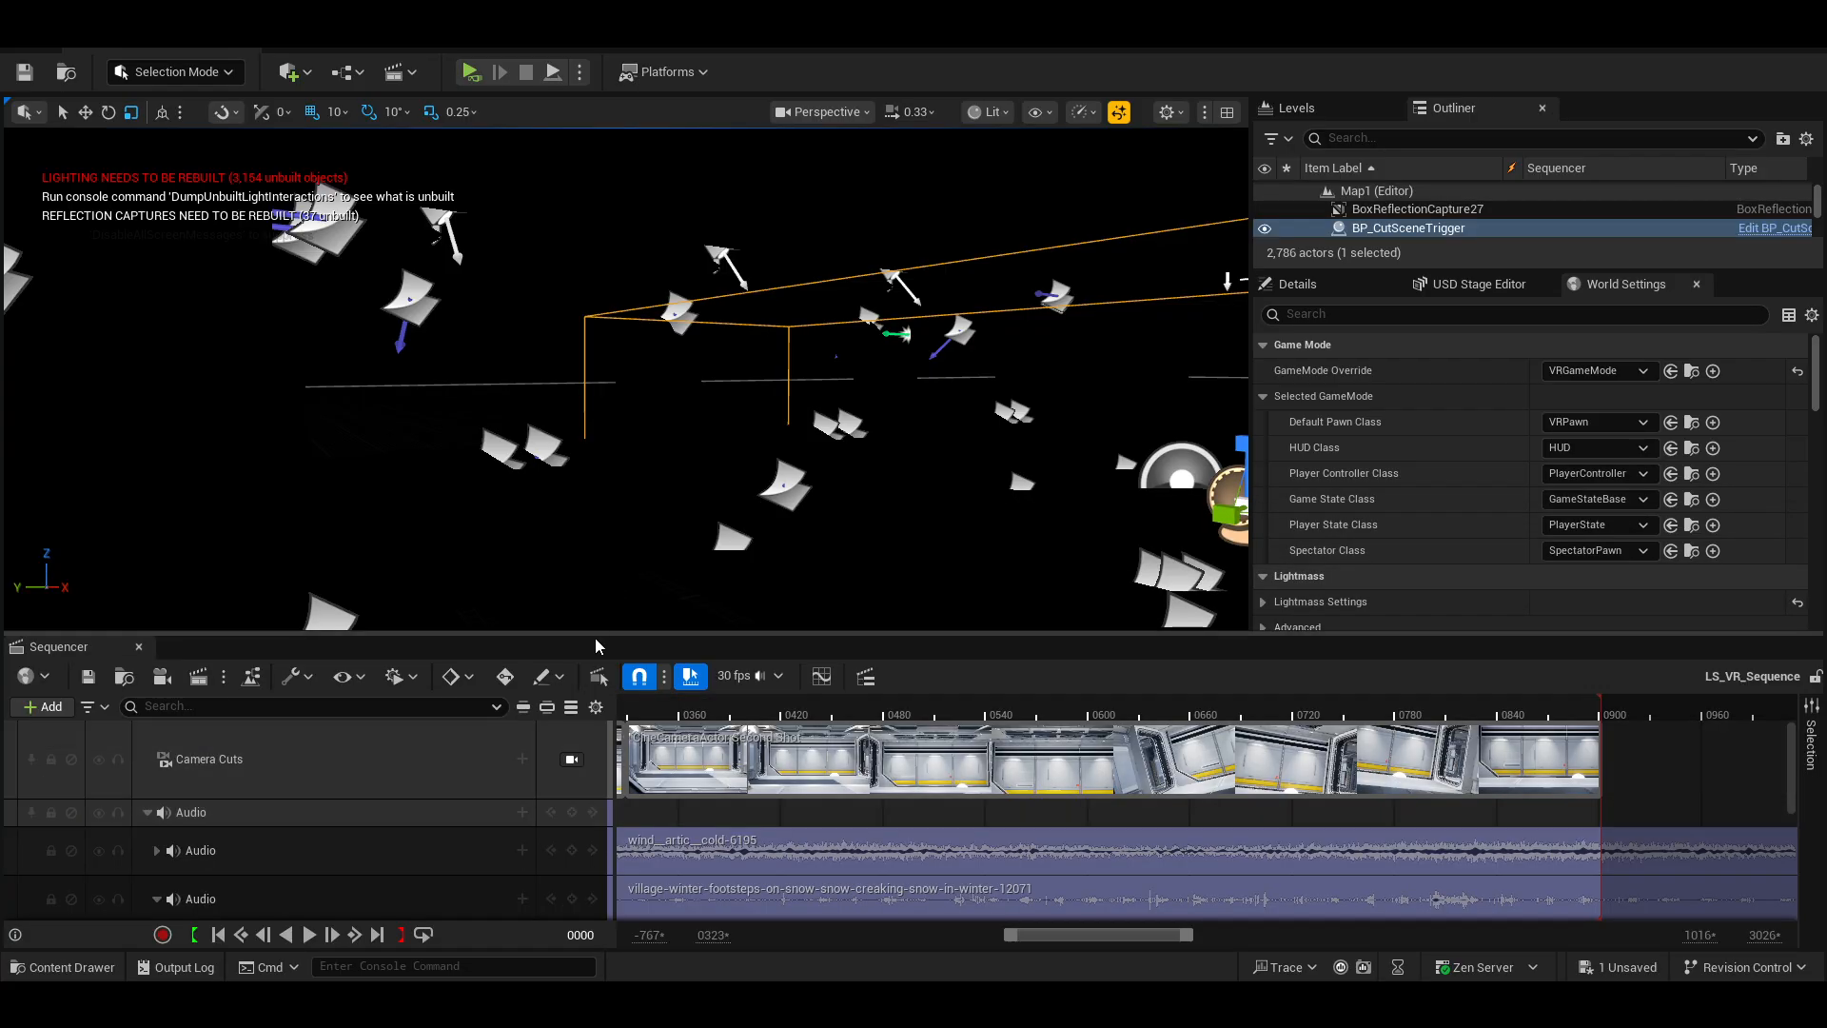
Examine the existing sequence's camera, audio and fade tracks, collapsing the audio group, and close the Sequencer.
left_click(597, 626)
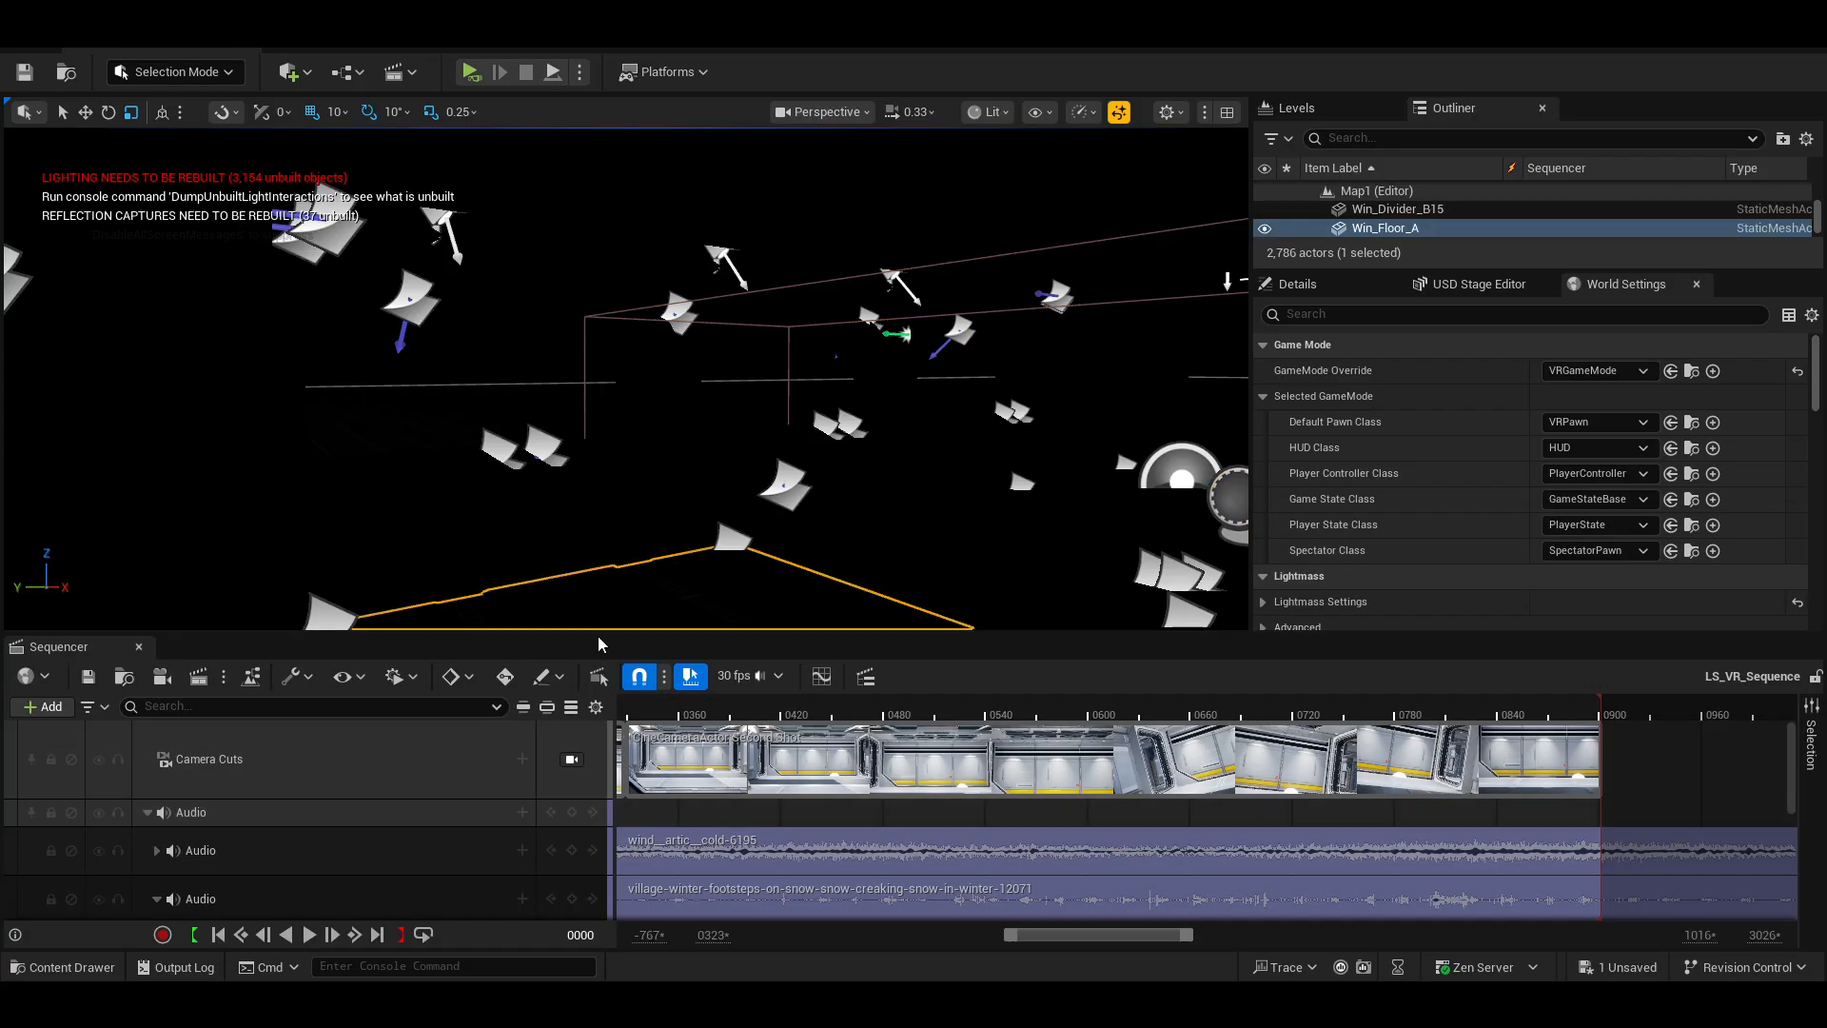
left_click_drag(598, 636, 591, 505)
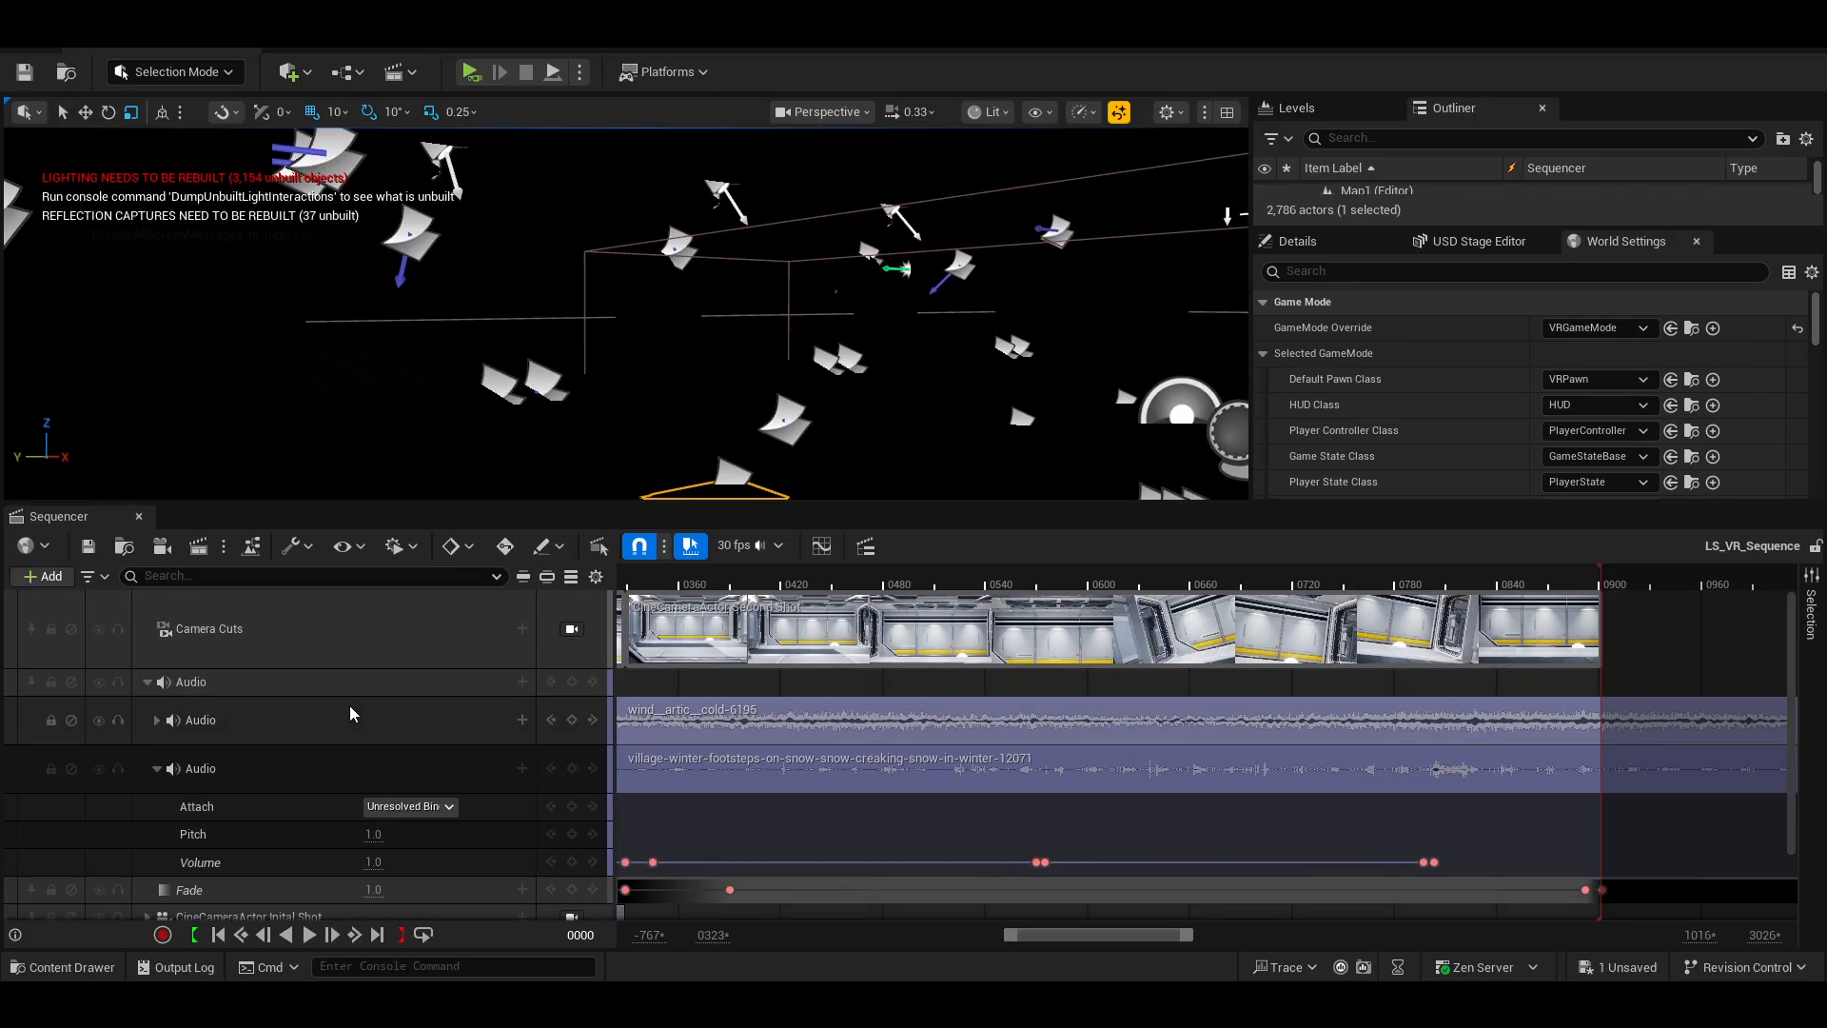
scroll(350, 712, "down", 2)
left_click(141, 653)
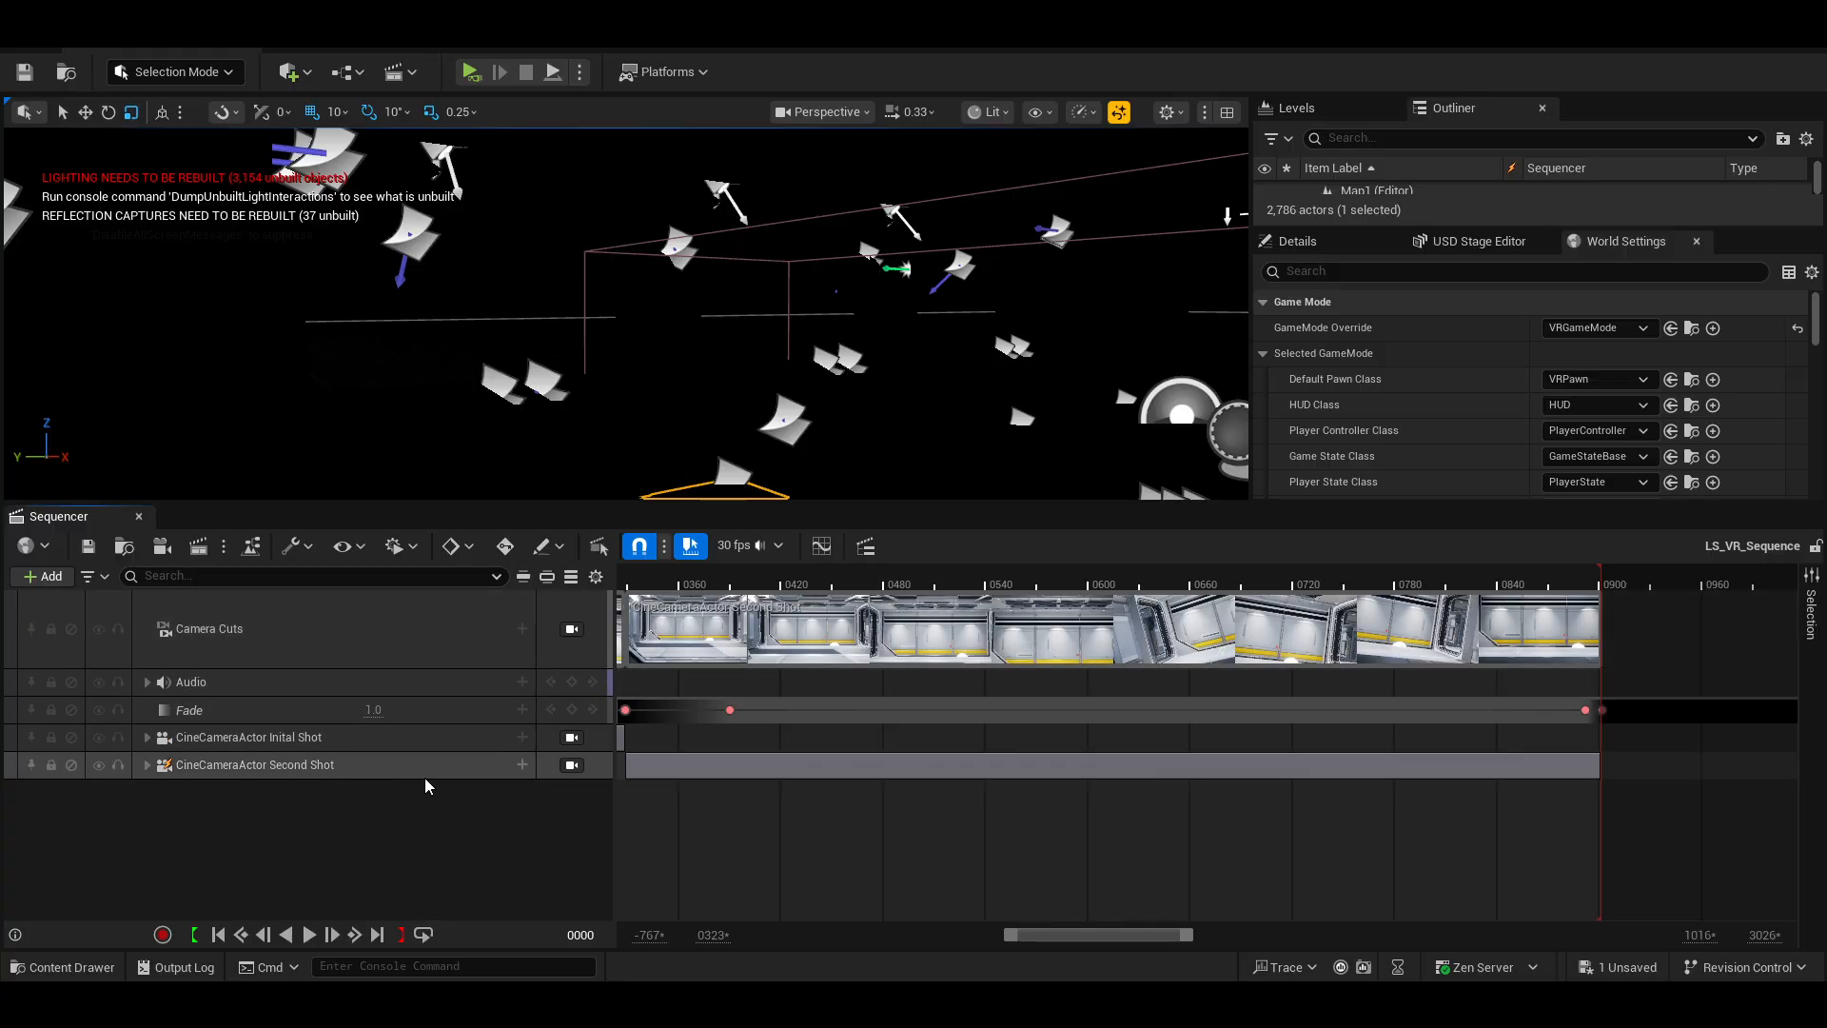
left_click(139, 518)
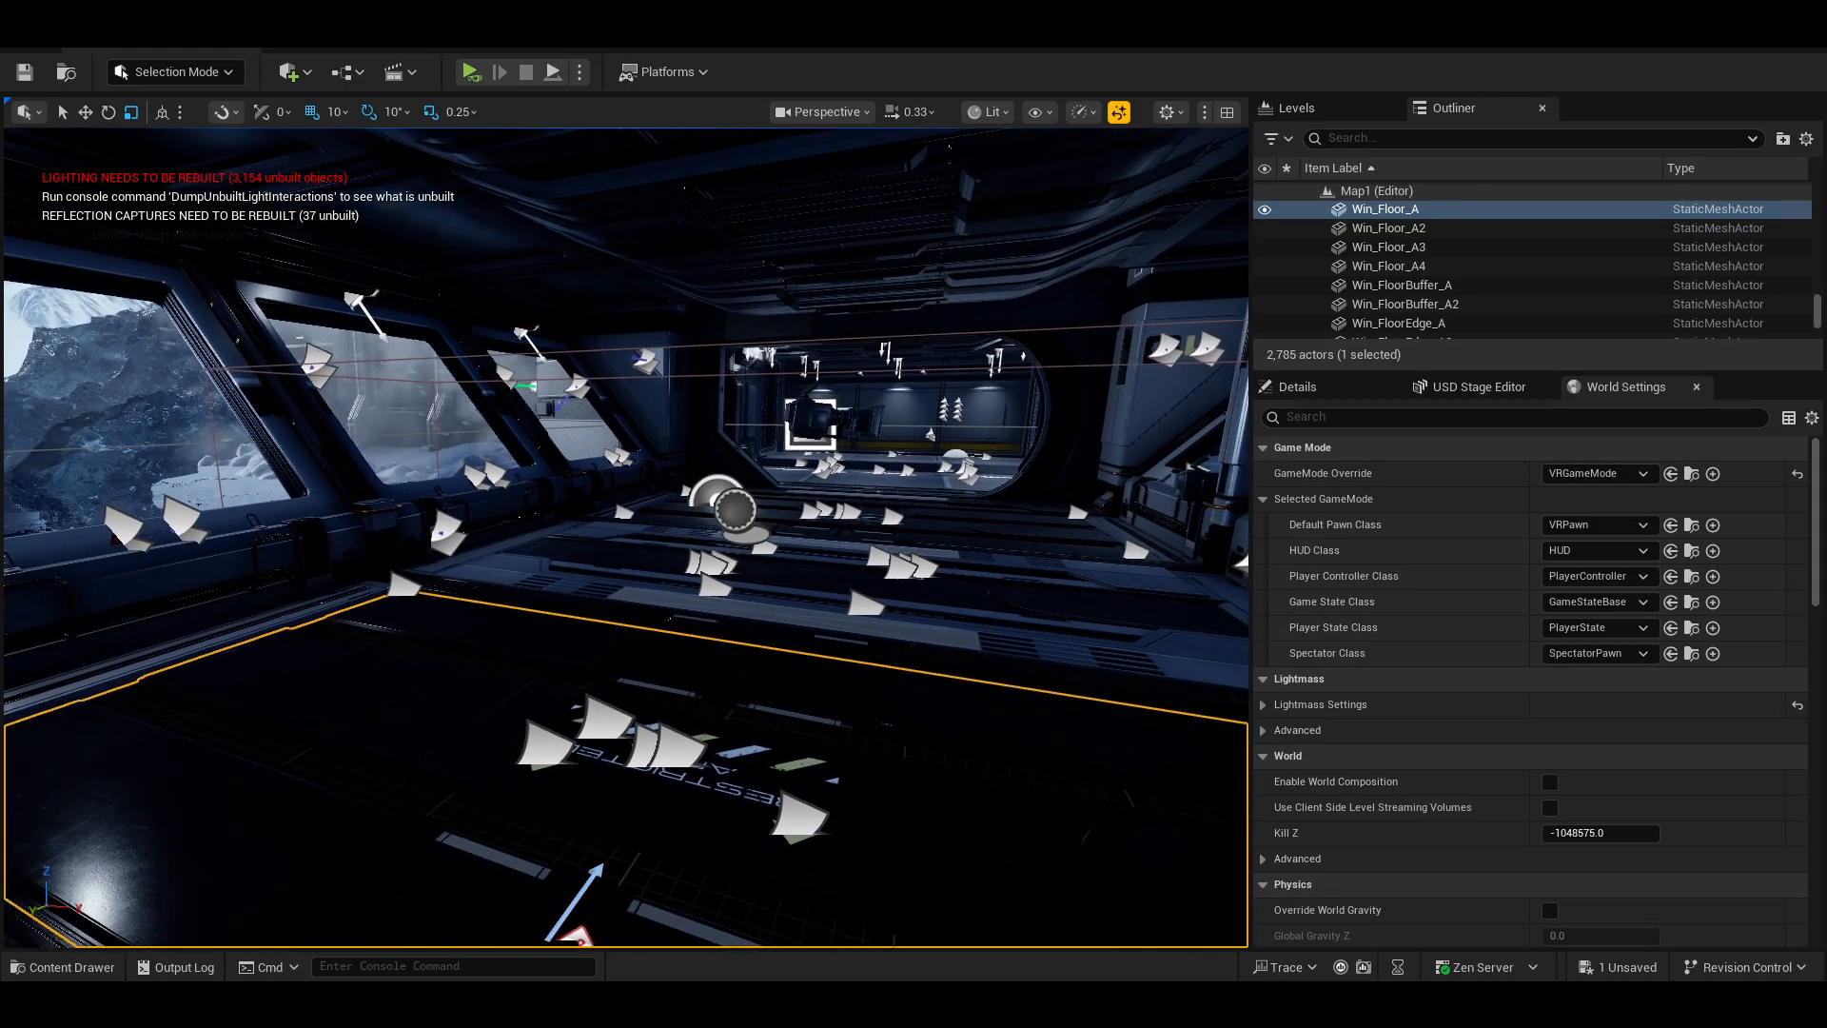
Select the PlayerStart and preview the level in VR play mode, then exit the preview.
right_click_drag(417, 548, 362, 571)
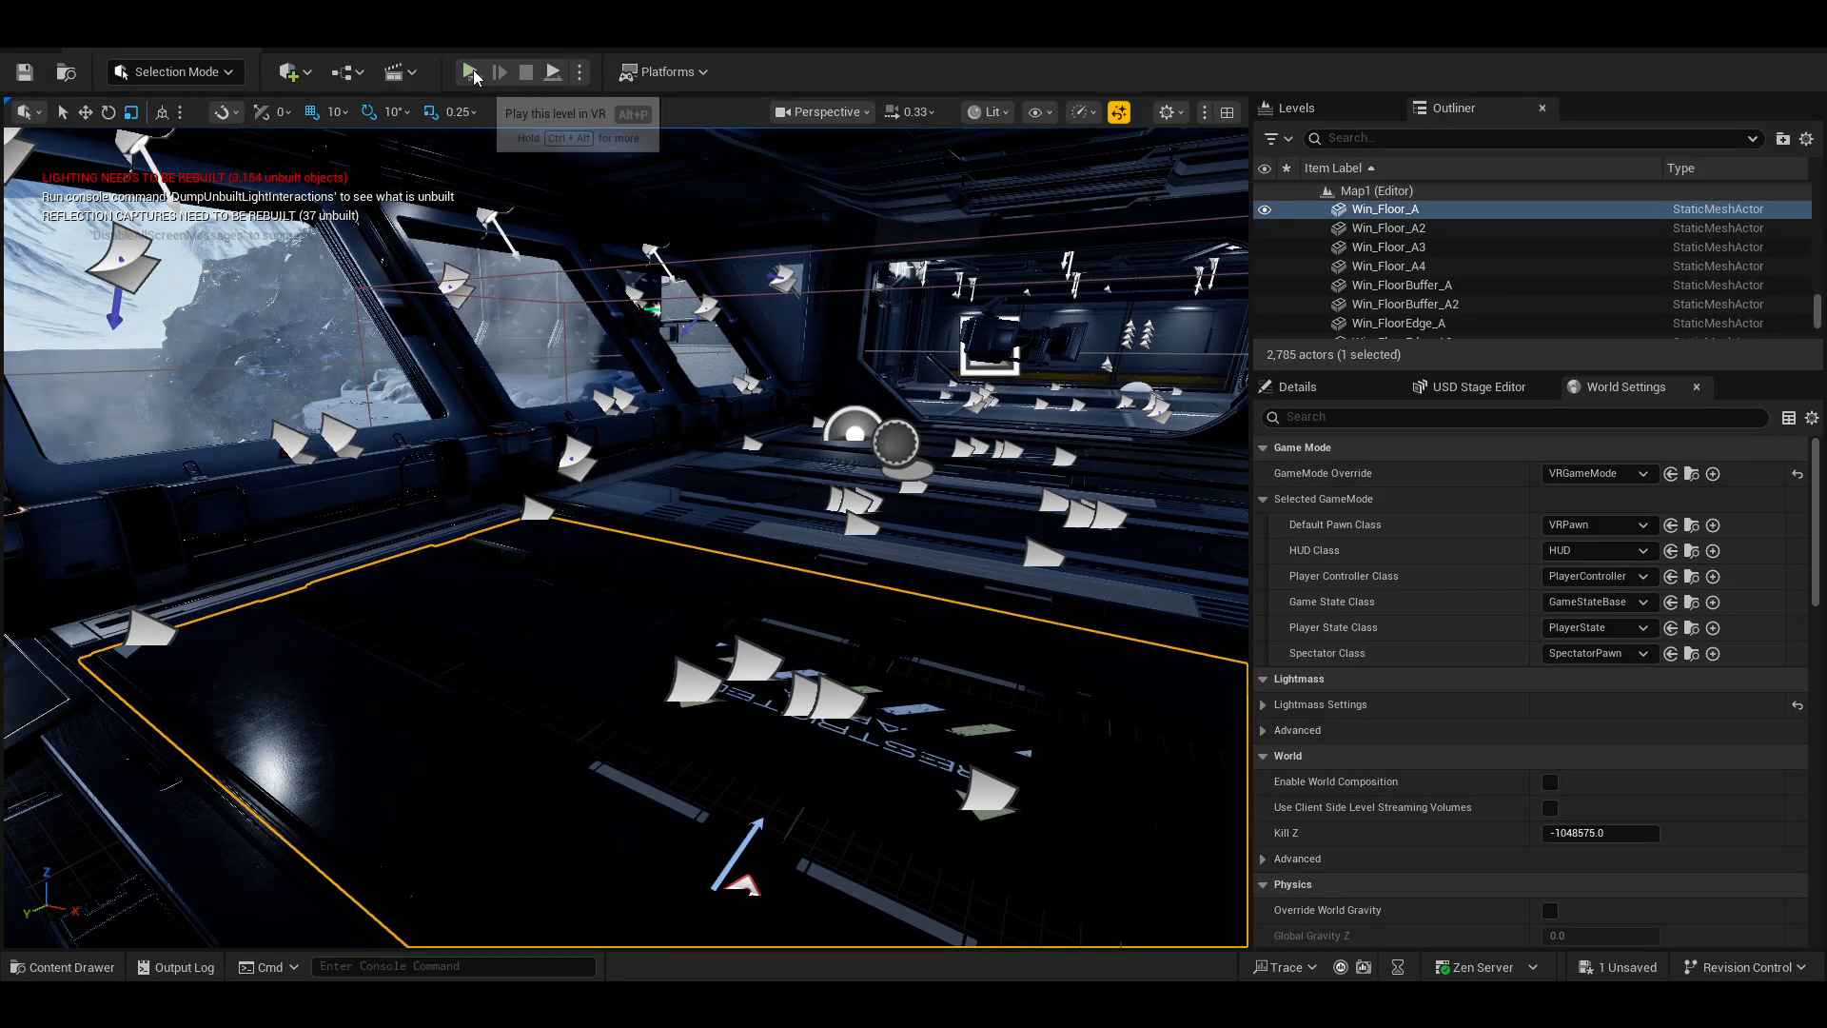
right_click_drag(699, 439, 632, 529)
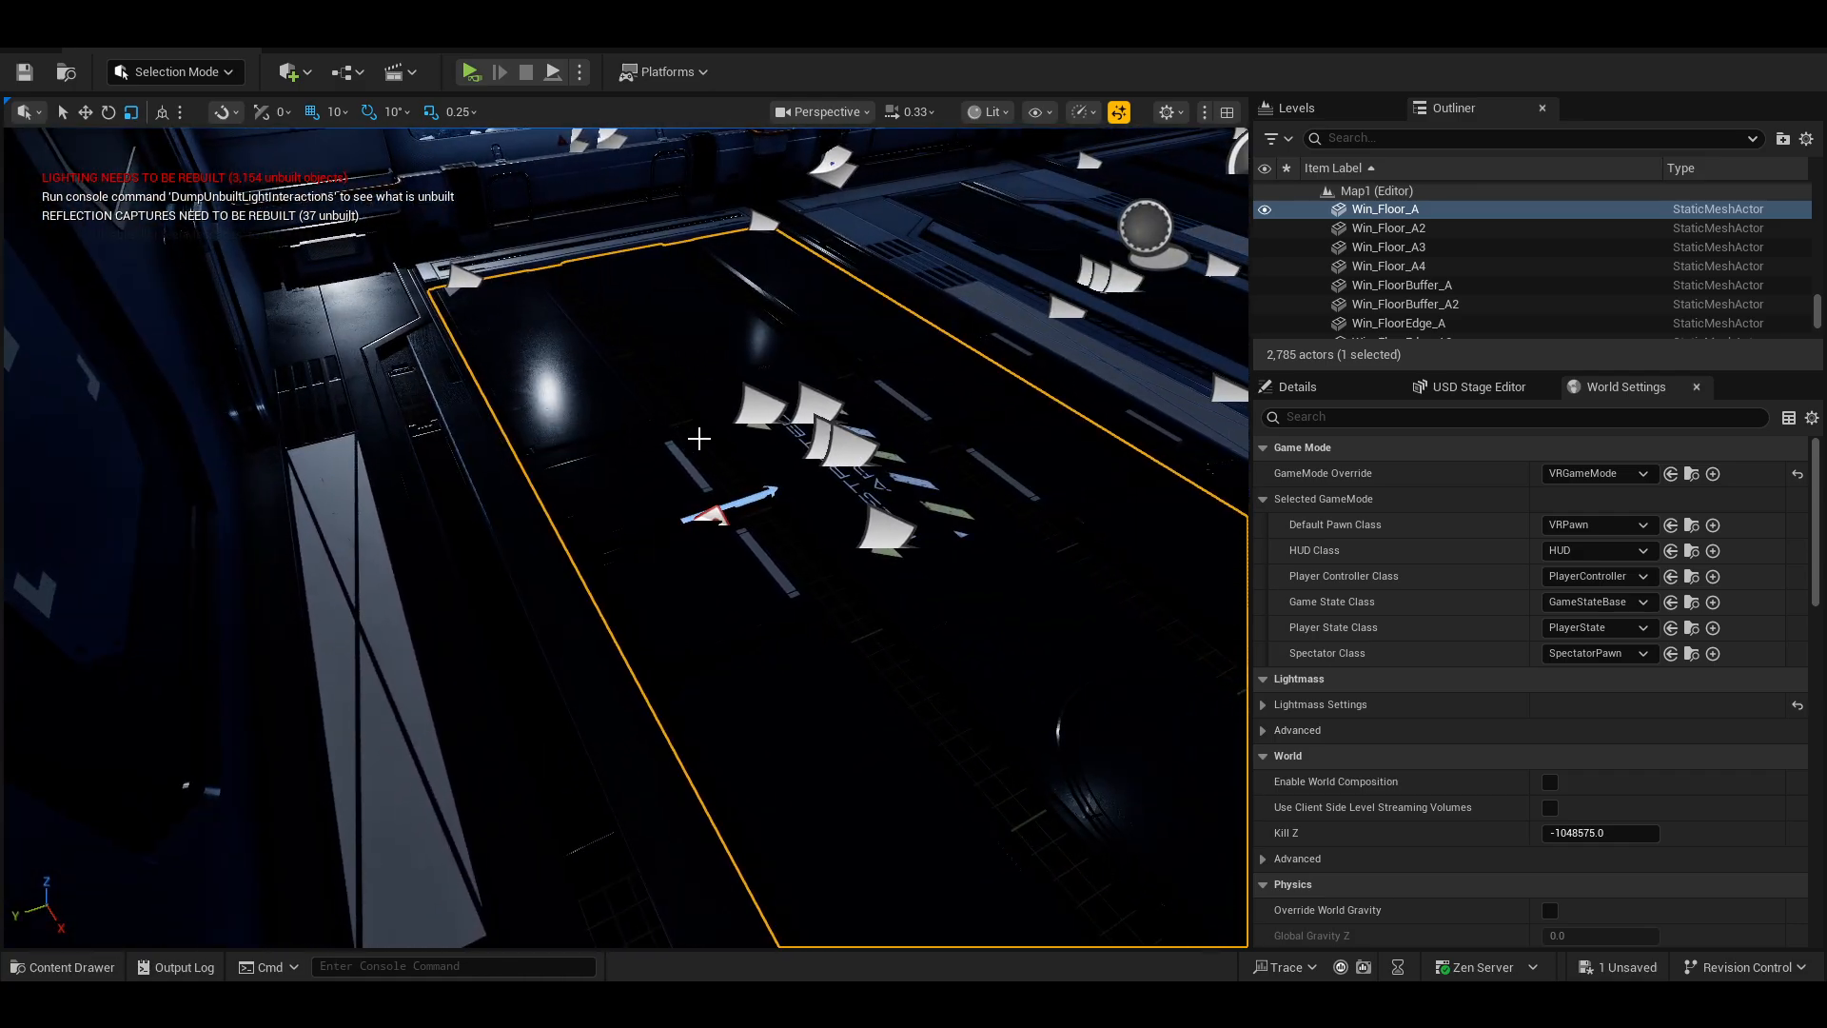
left_click(761, 495)
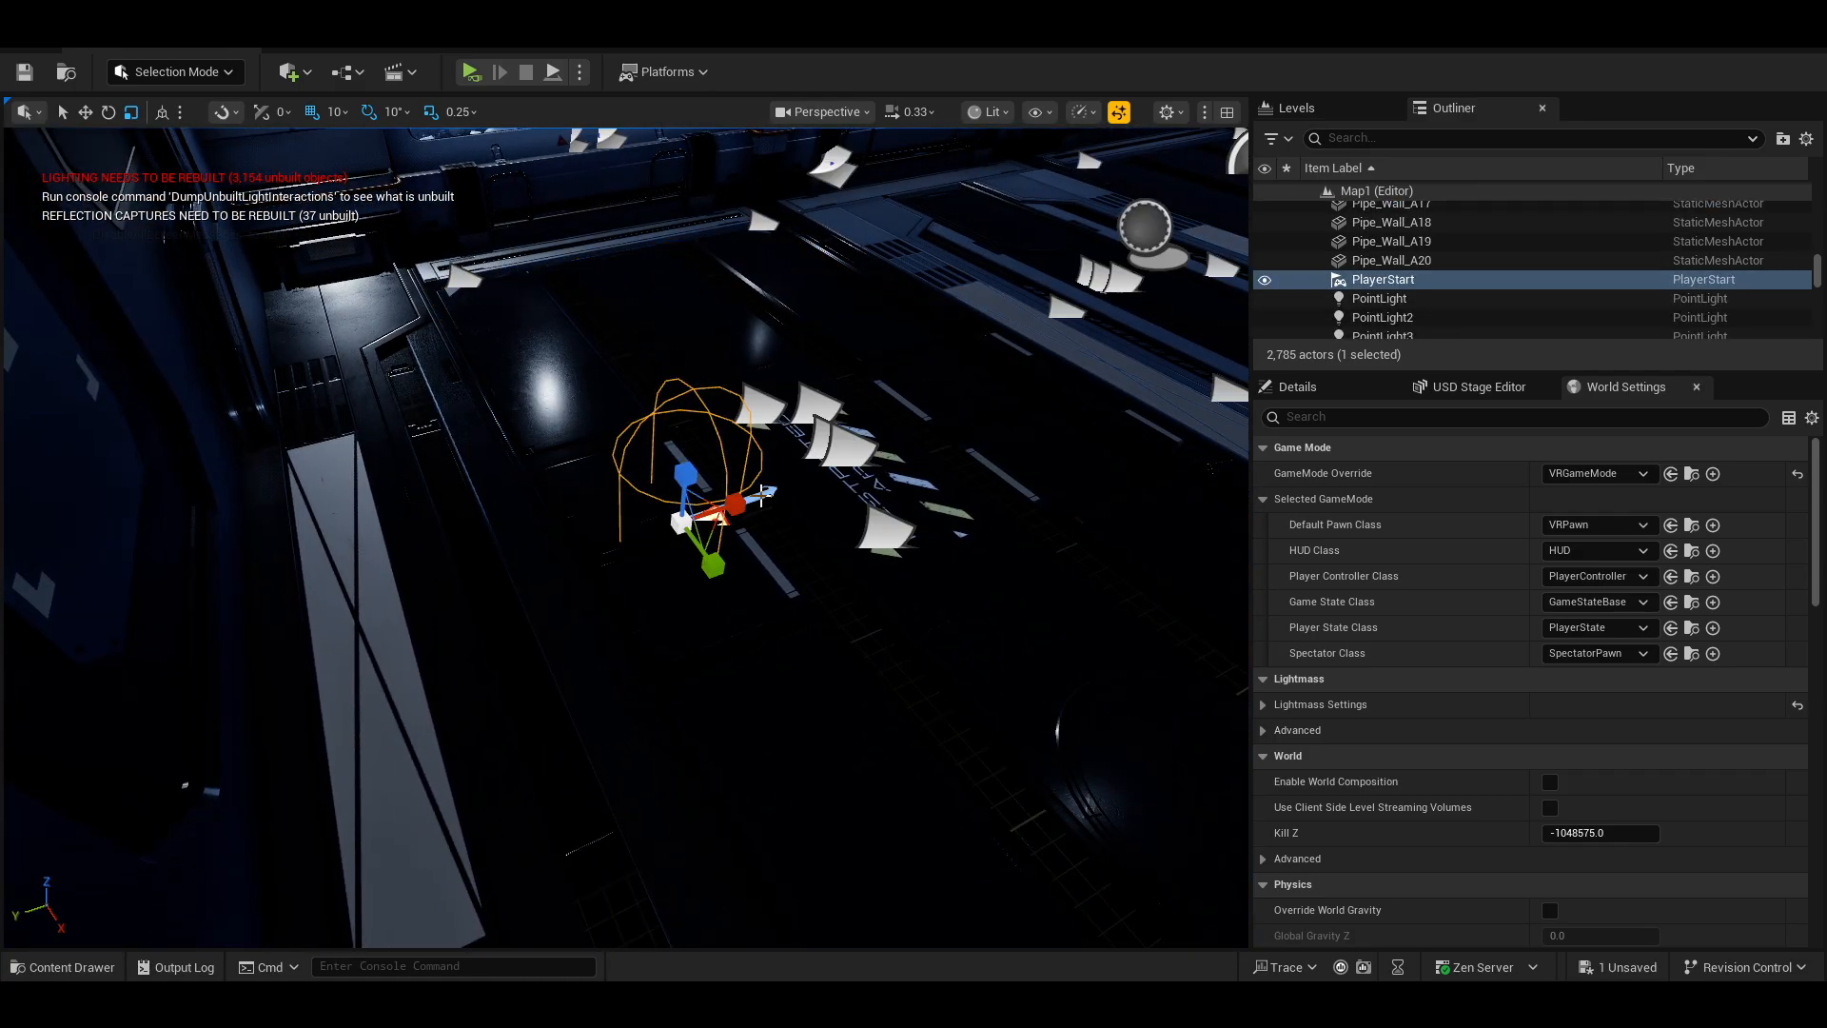
right_click_drag(726, 505, 828, 402)
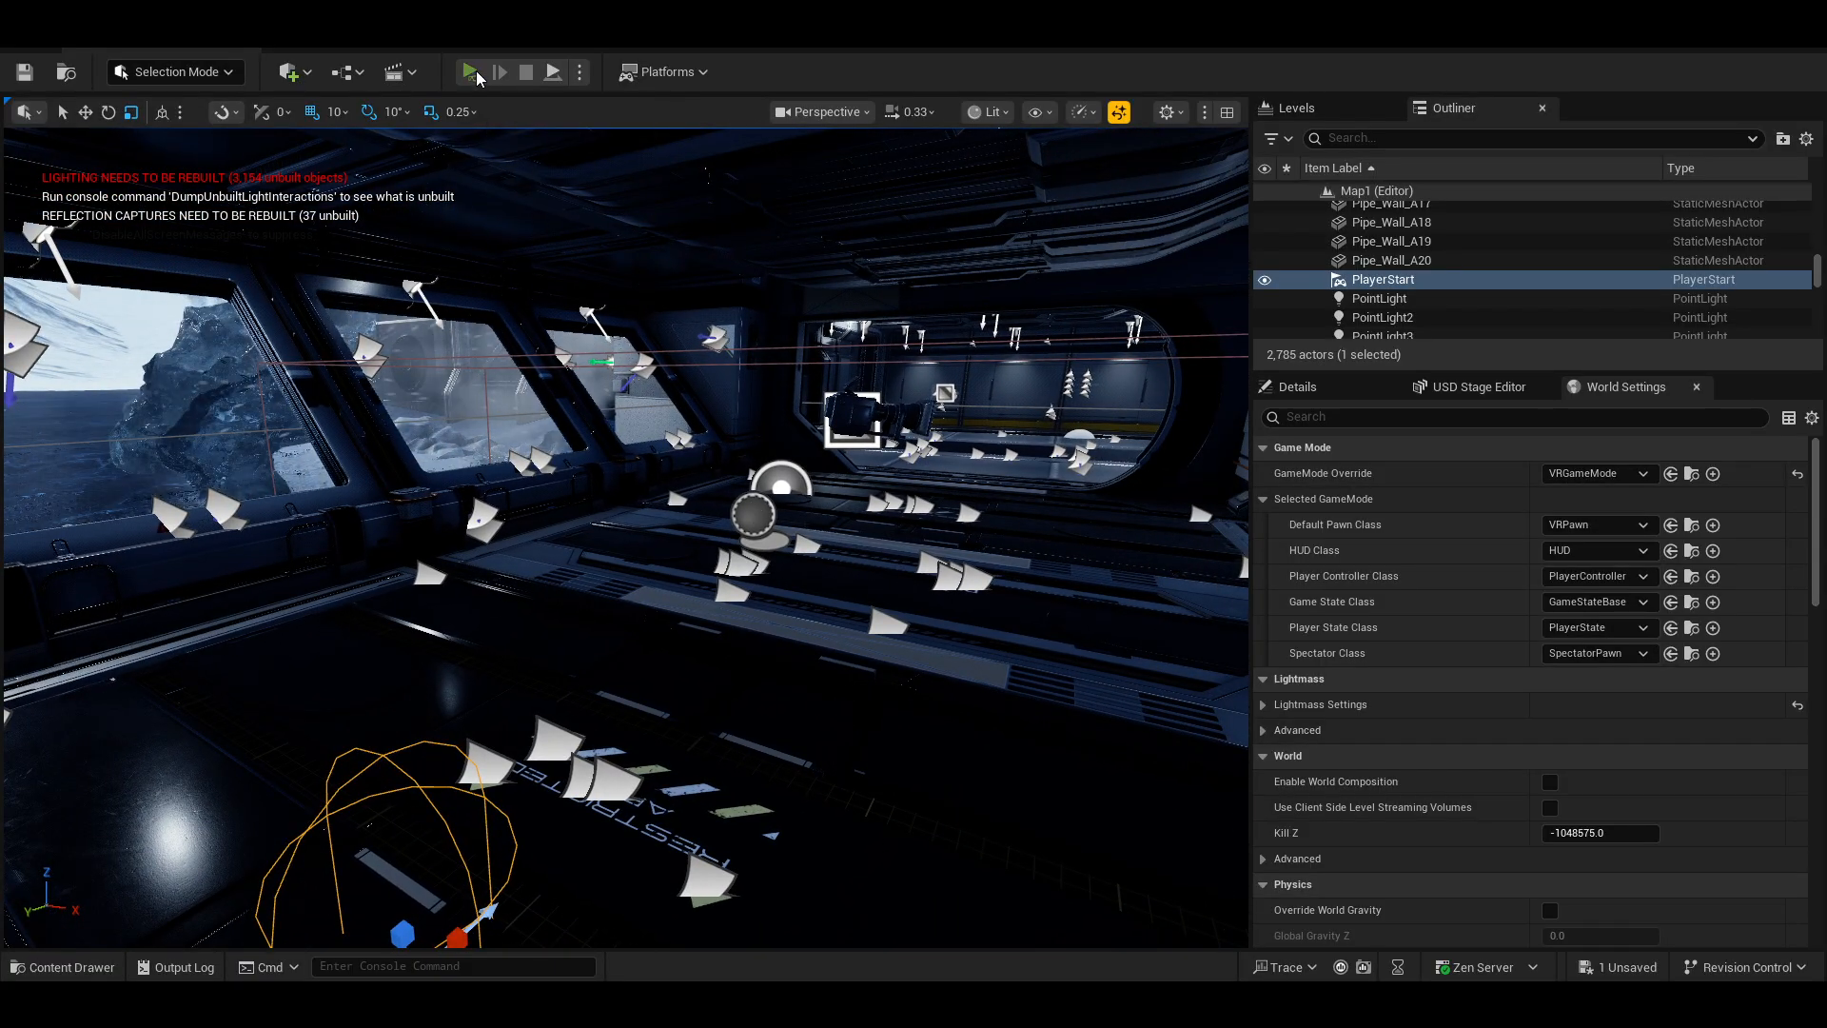
left_click(472, 72)
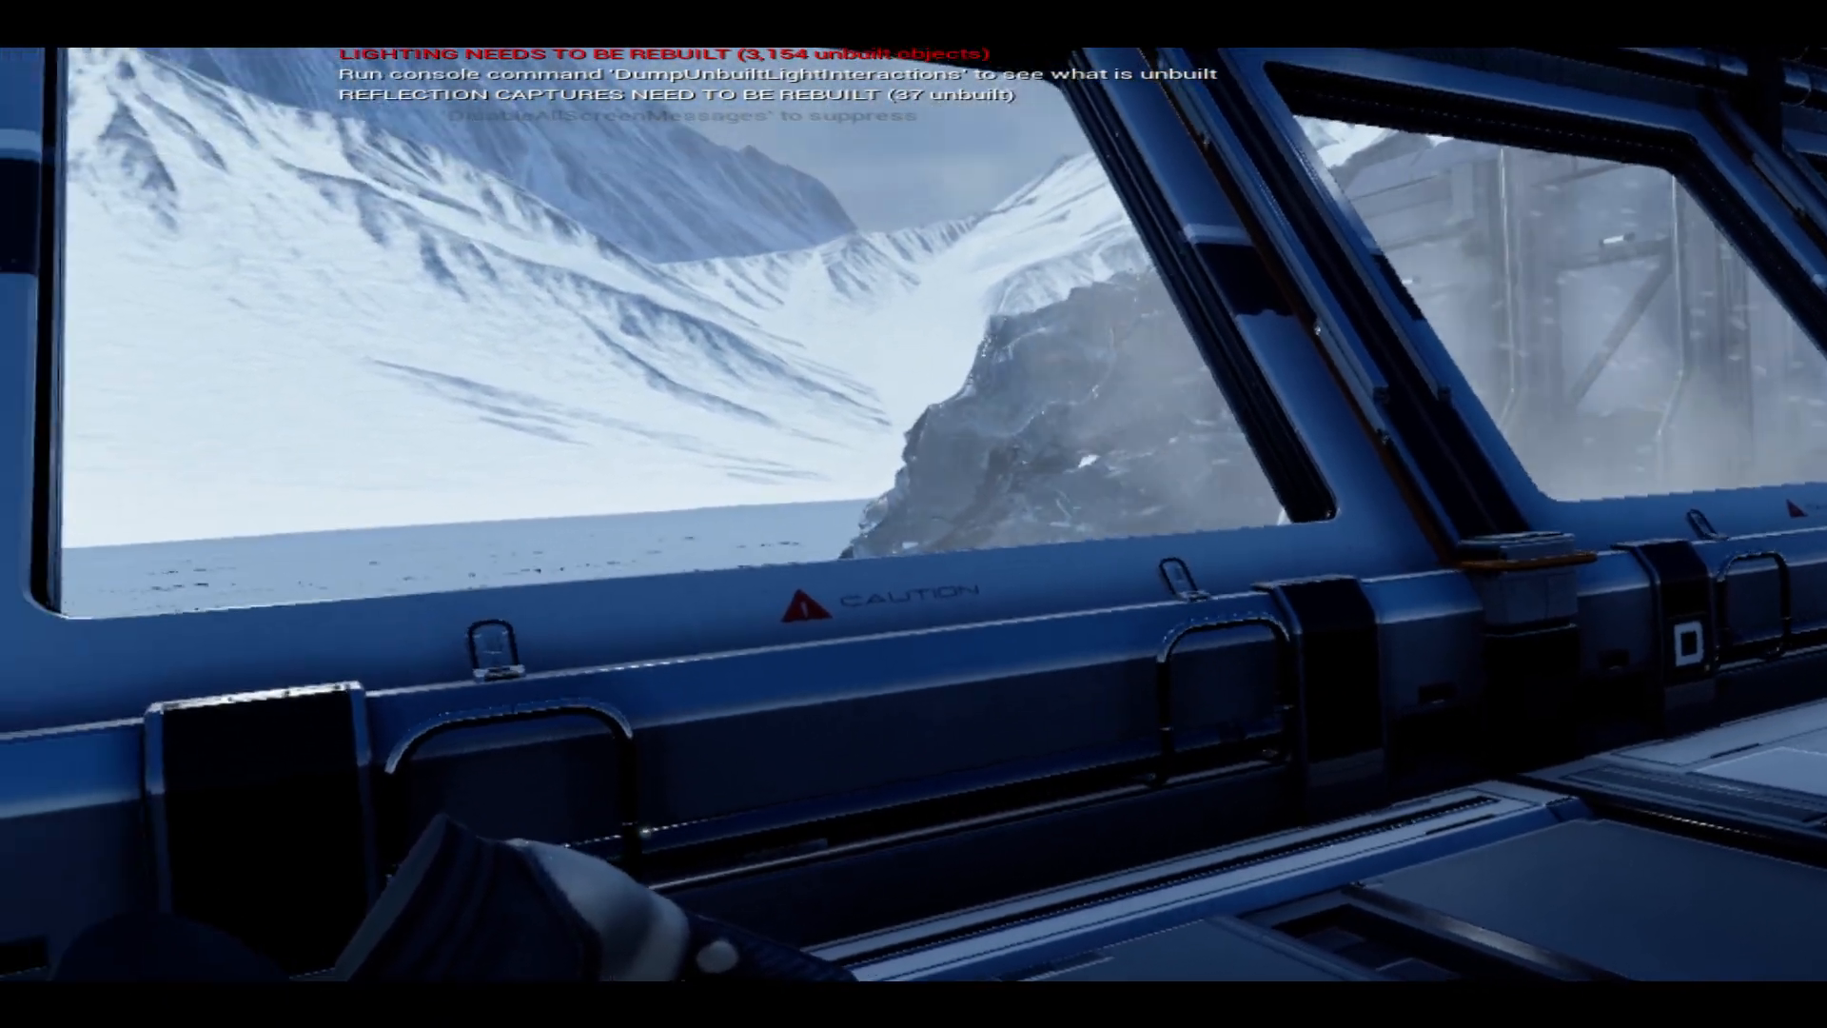
key("Escape")
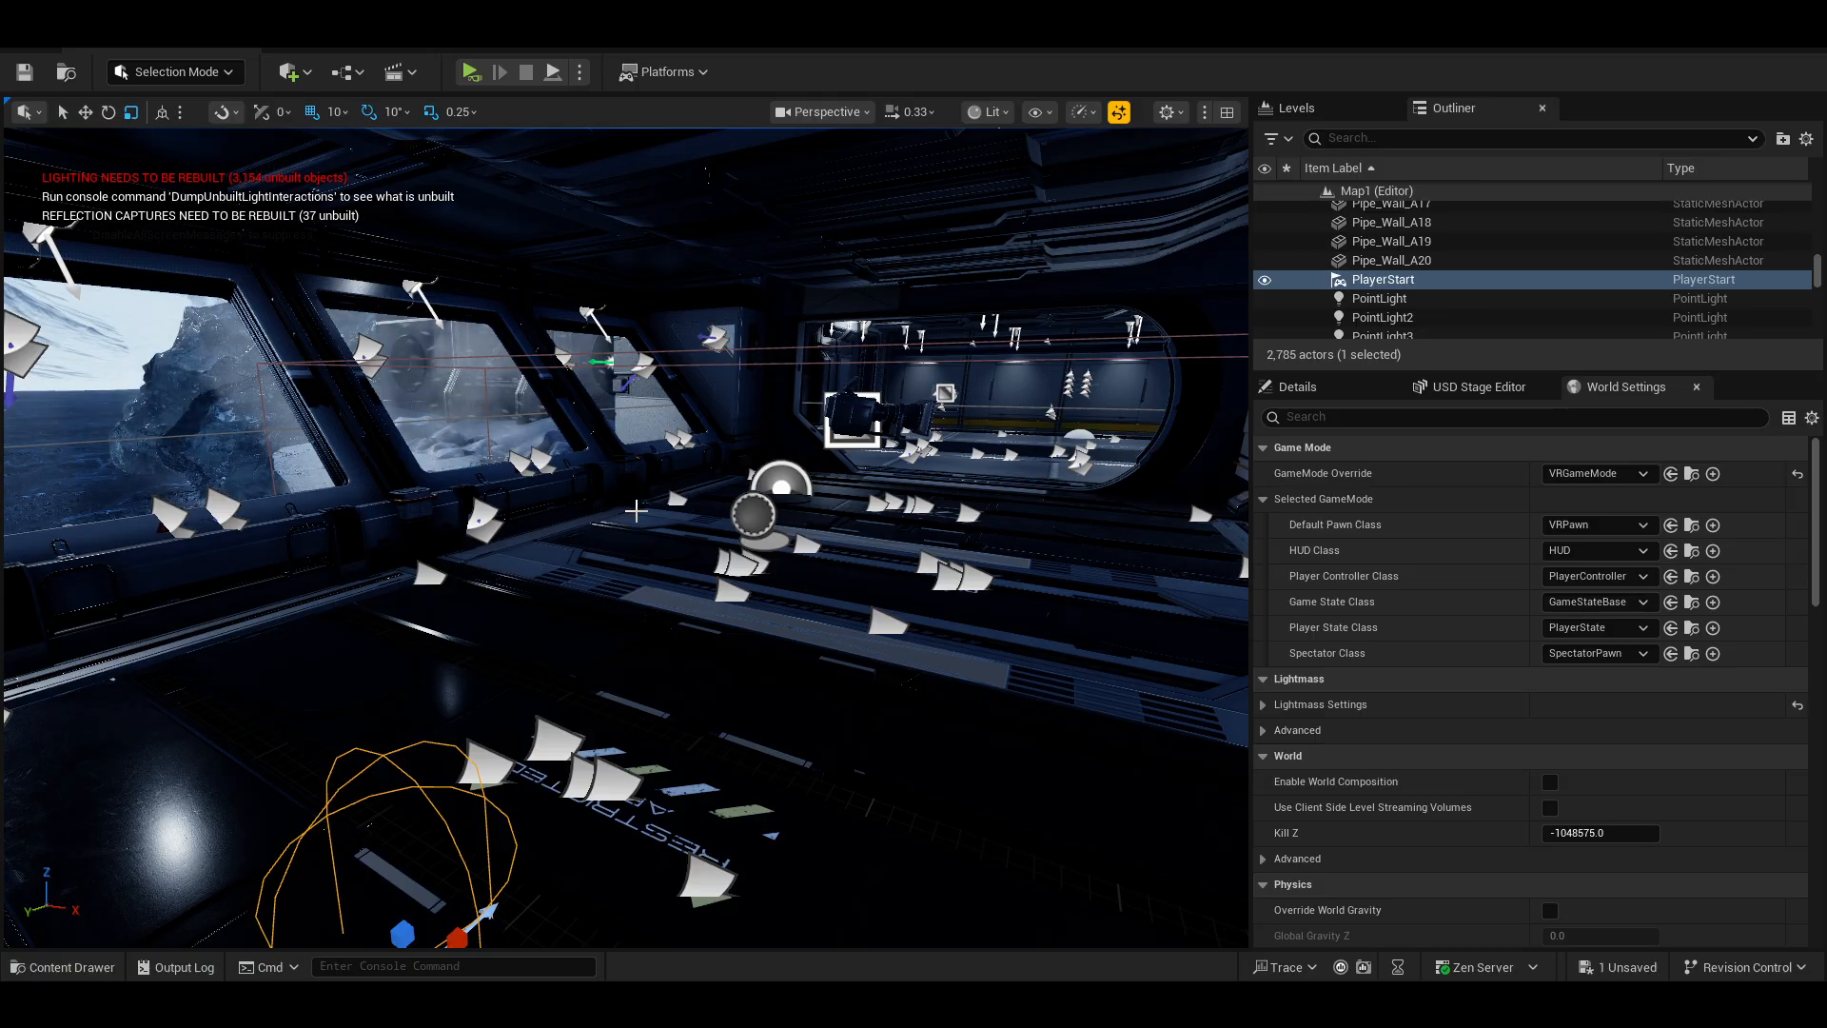
Create a new Level Sequence in the Timeline folder named LS_VR_Cutscene_Demo.
mouse_move(683, 505)
right_mouse_down()
mouse_move(757, 508)
mouse_move(688, 523)
right_mouse_up()
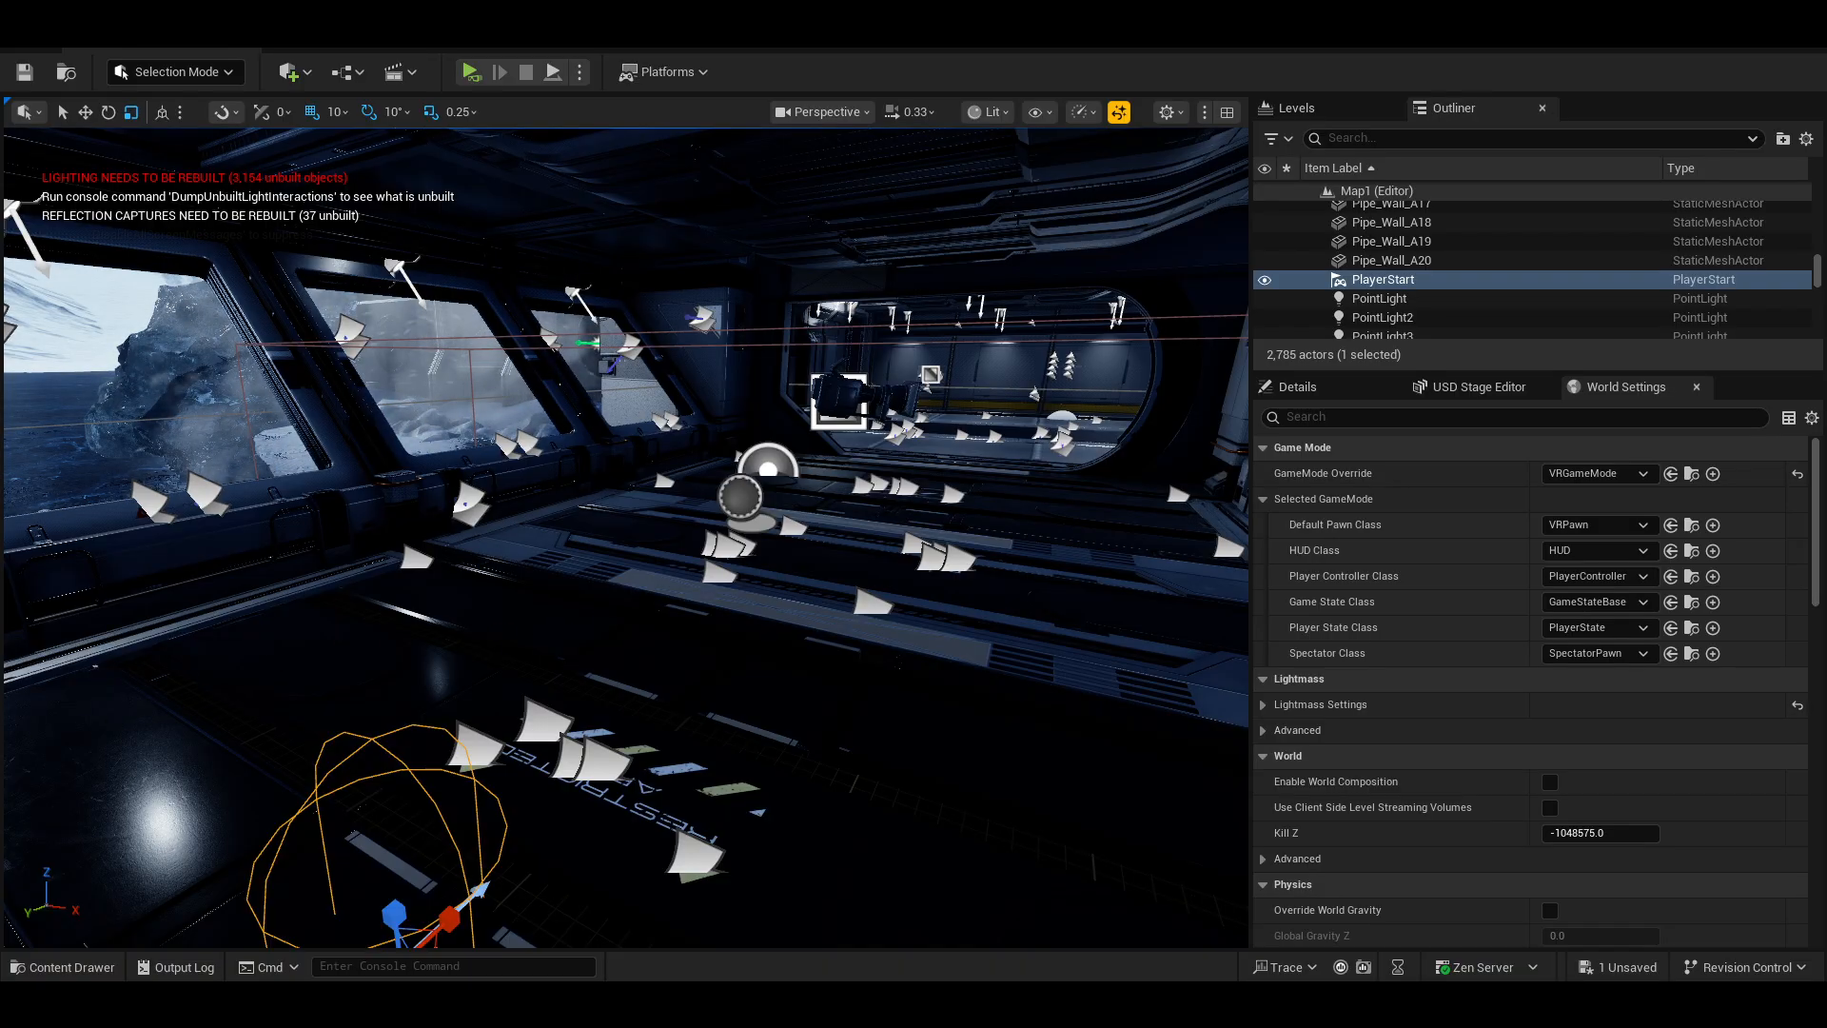
right_click_drag(503, 657, 422, 656)
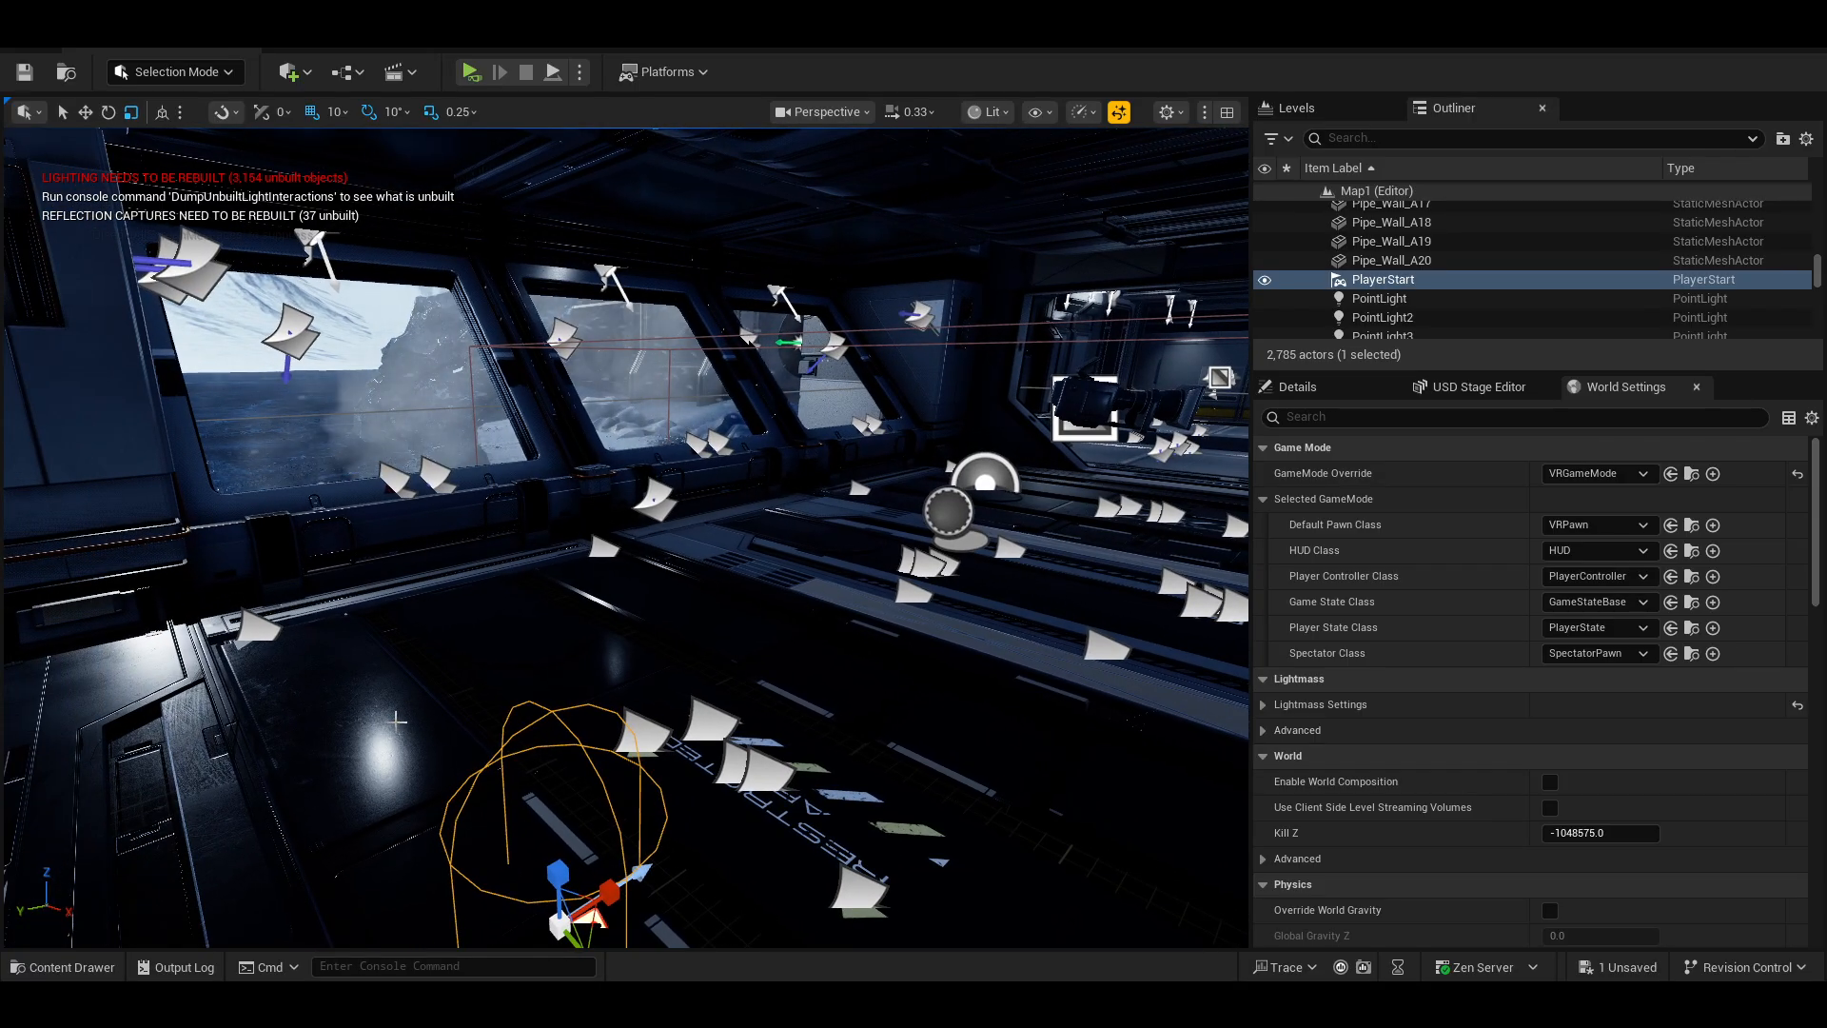
left_click(104, 966)
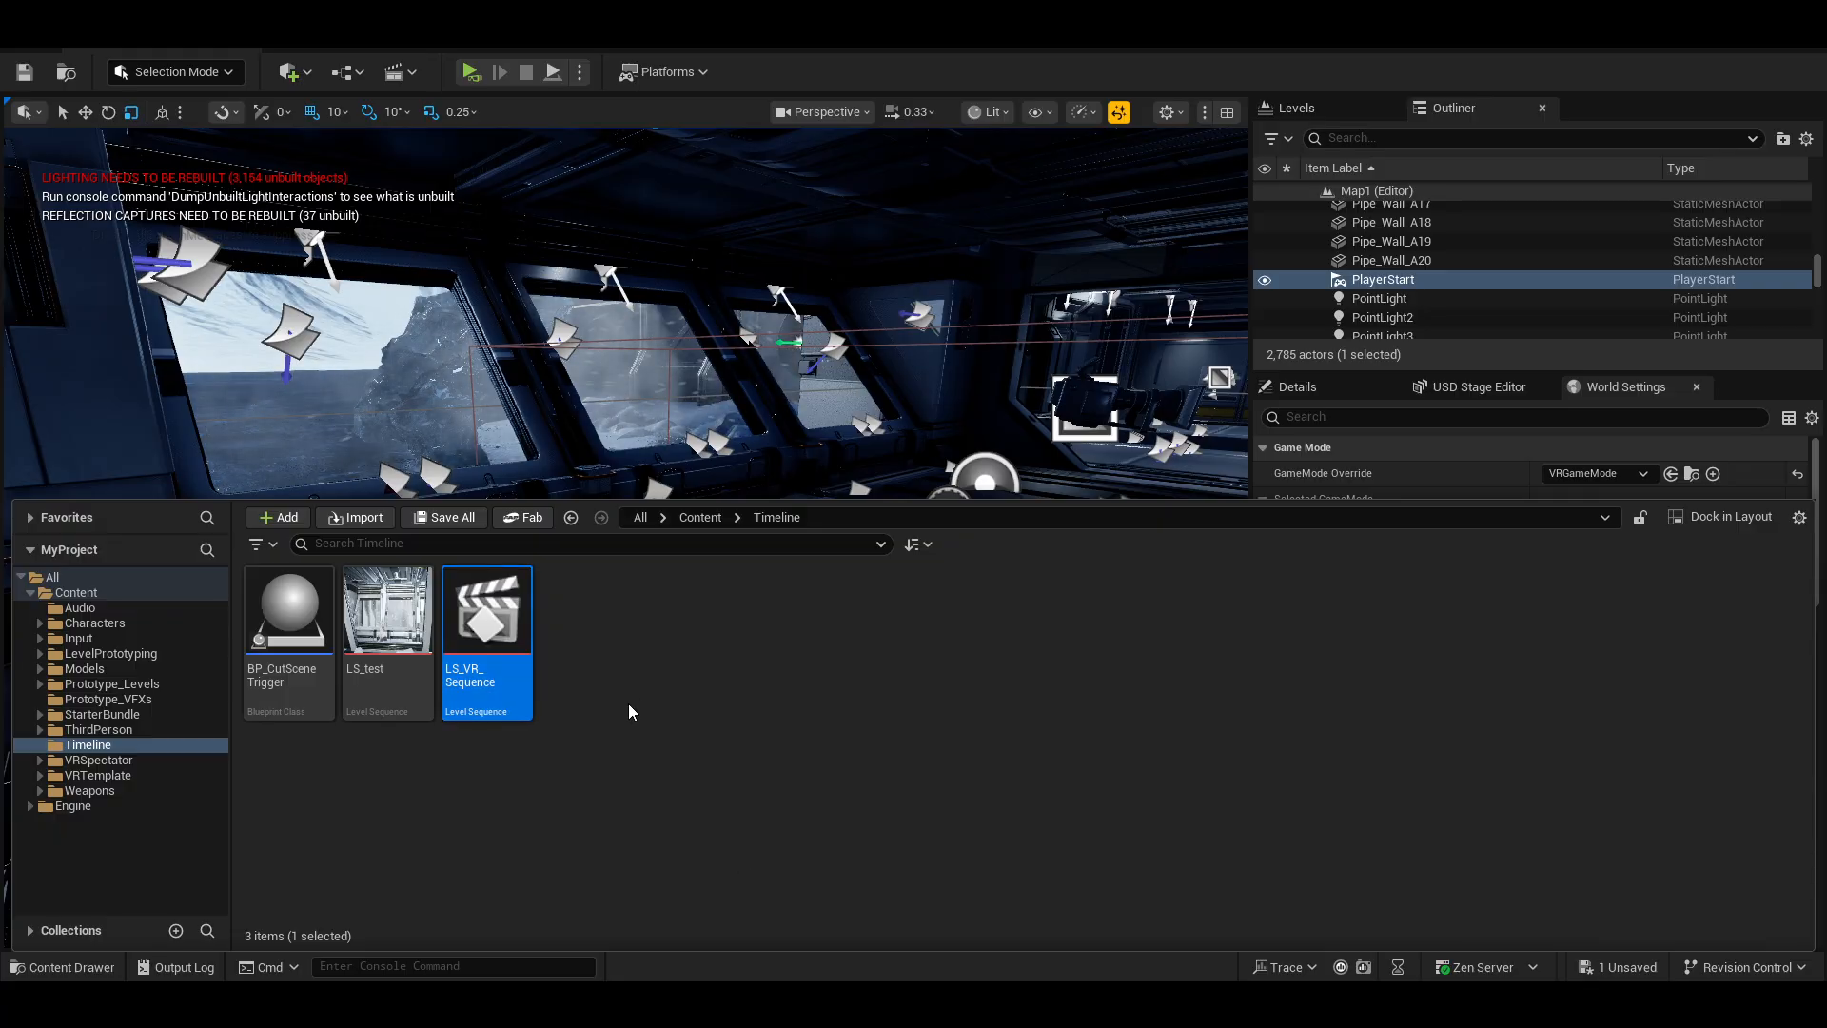
right_click(687, 684)
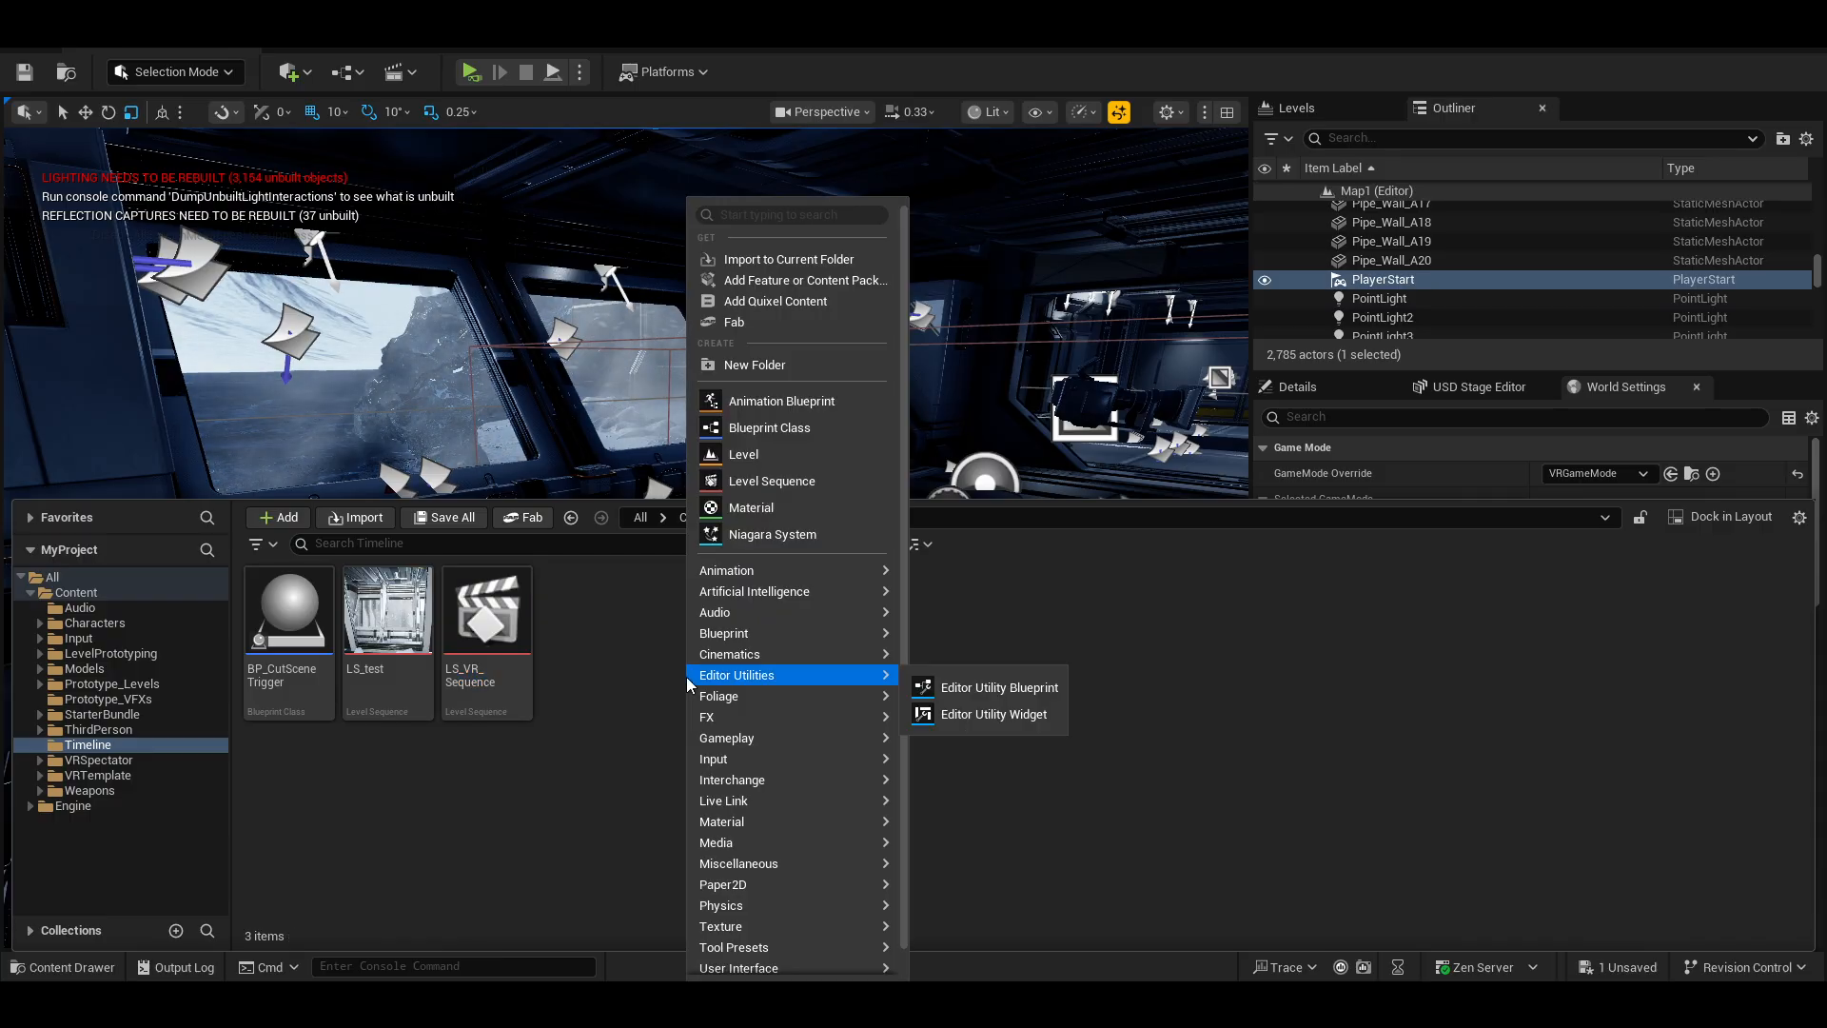
left_click(795, 487)
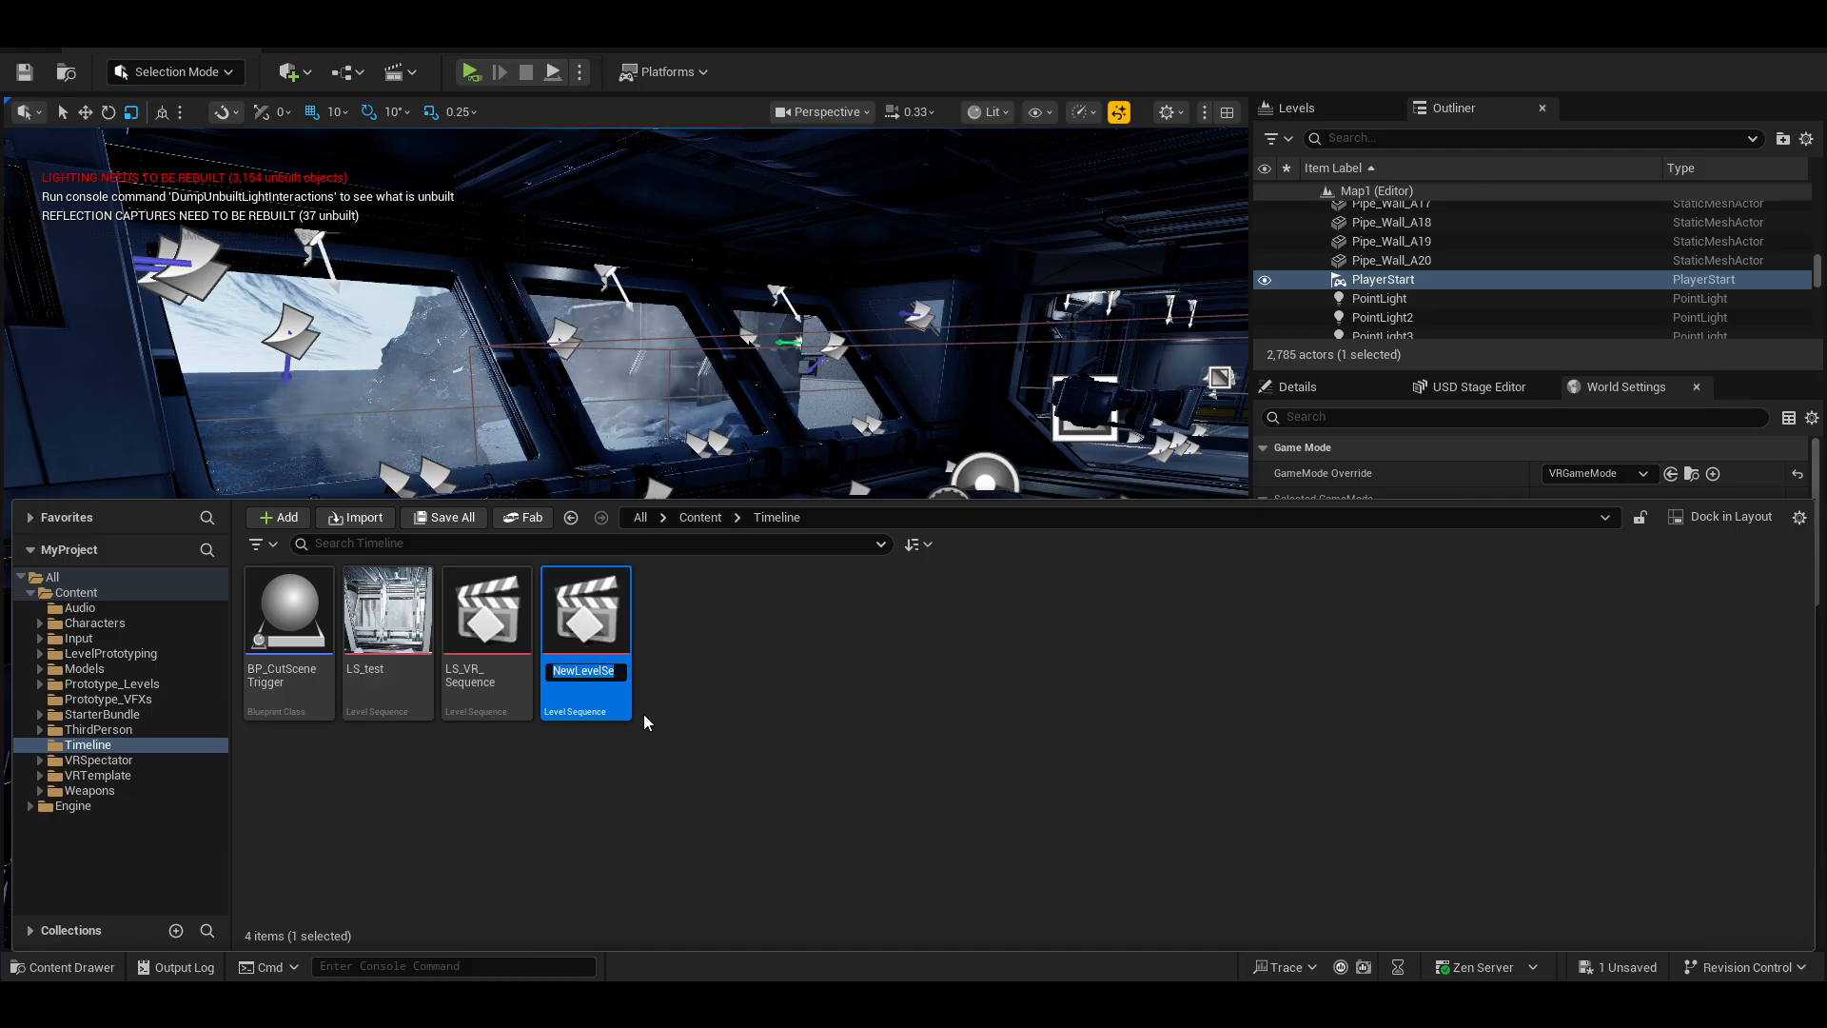
type("LS_")
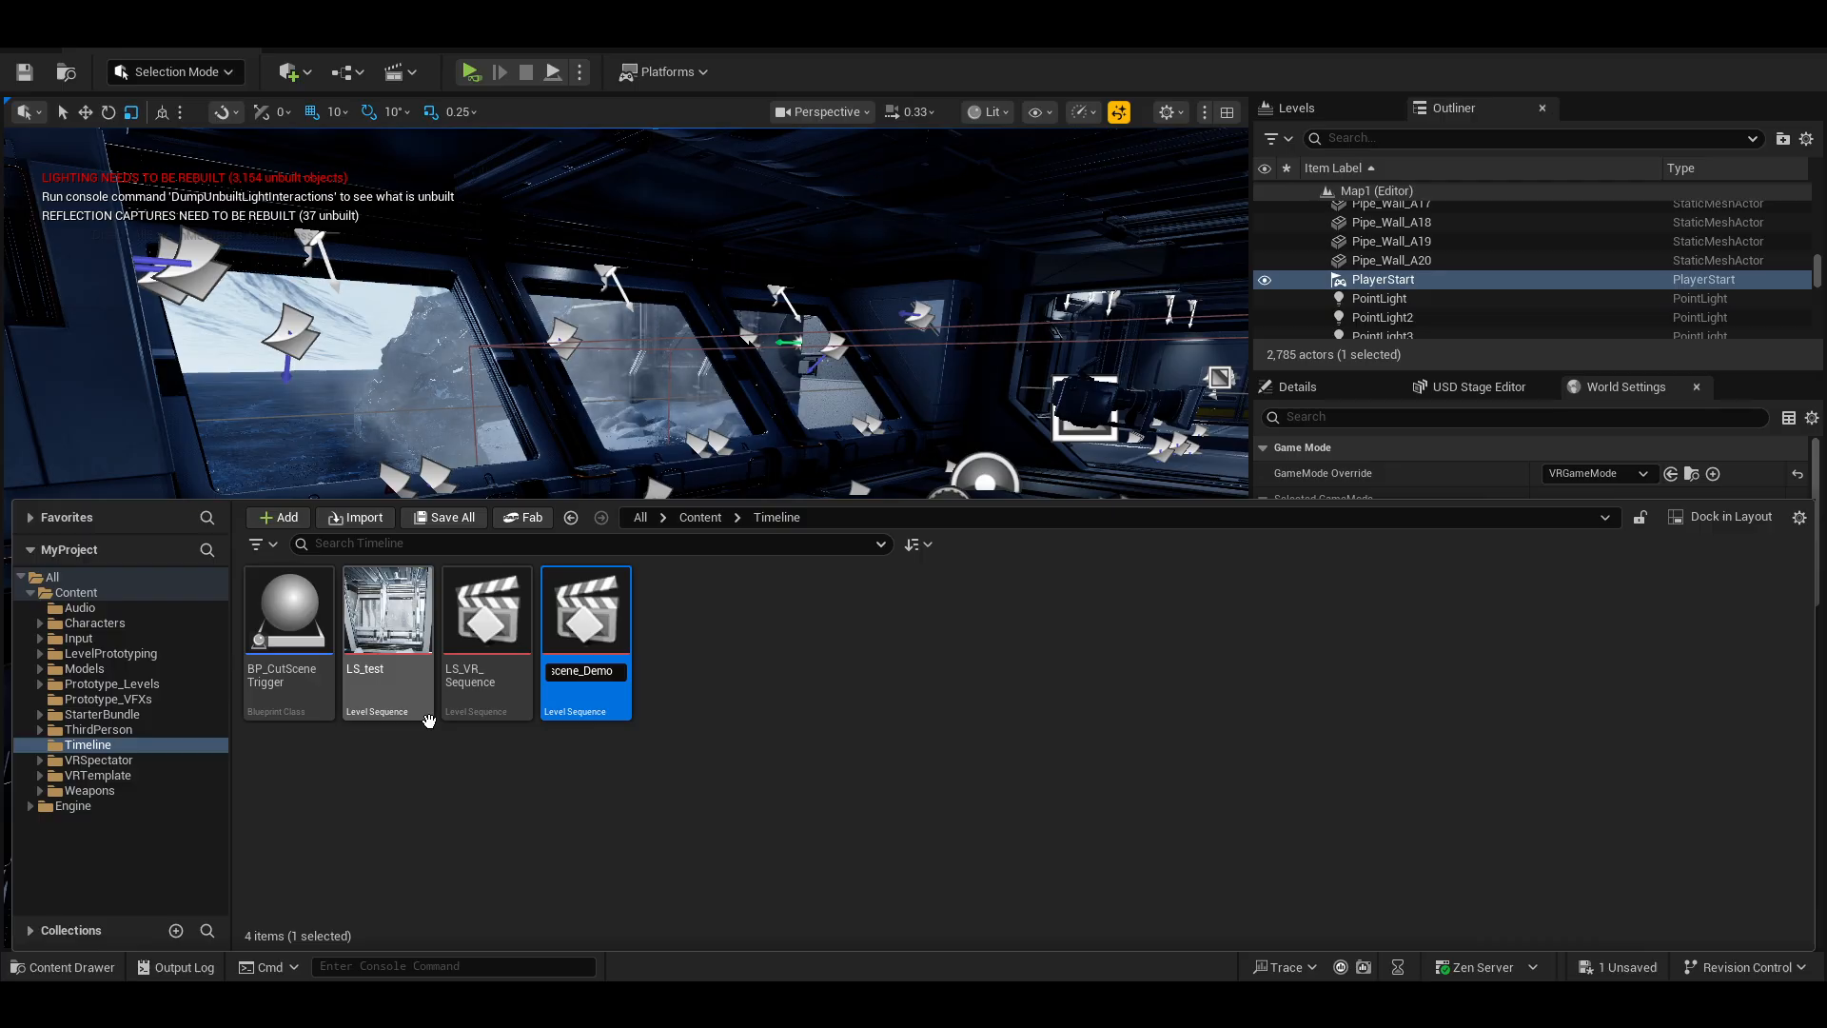
key("Return")
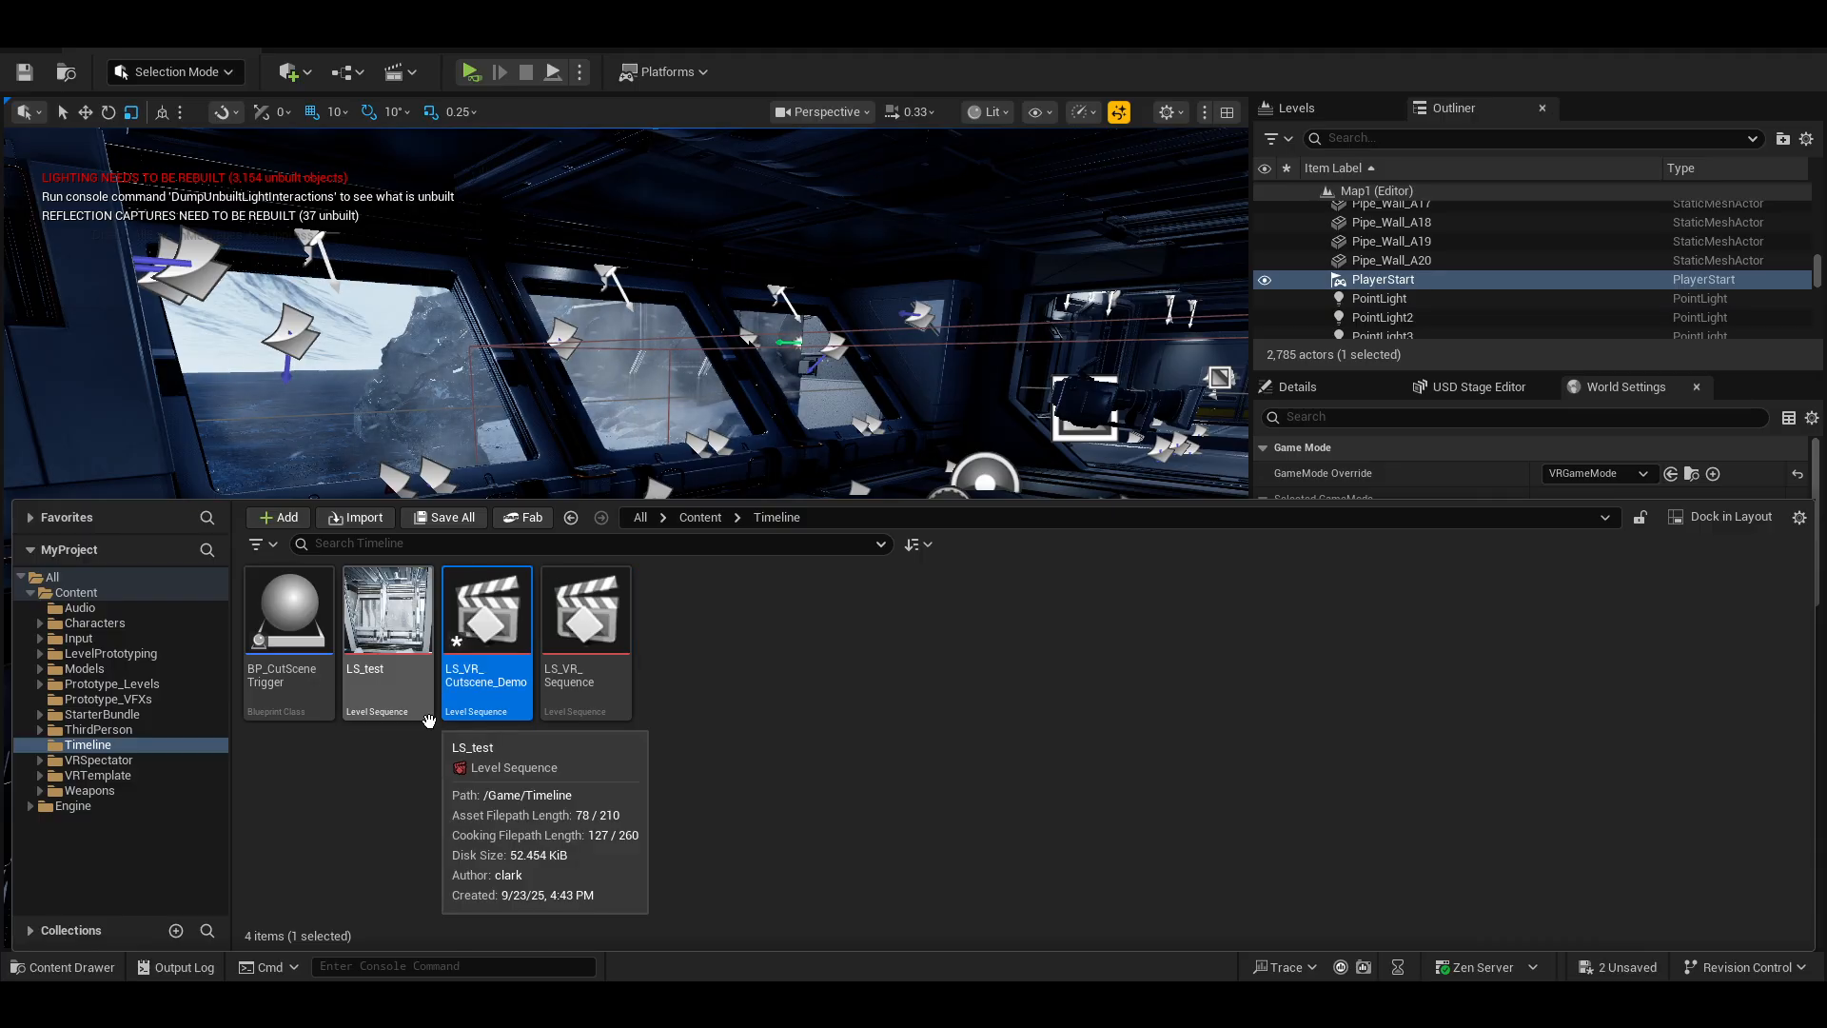
Open LS_VR_Cutscene_Demo in the Sequencer and maximize the editor window, enlarging the viewport area.
double_click(500, 689)
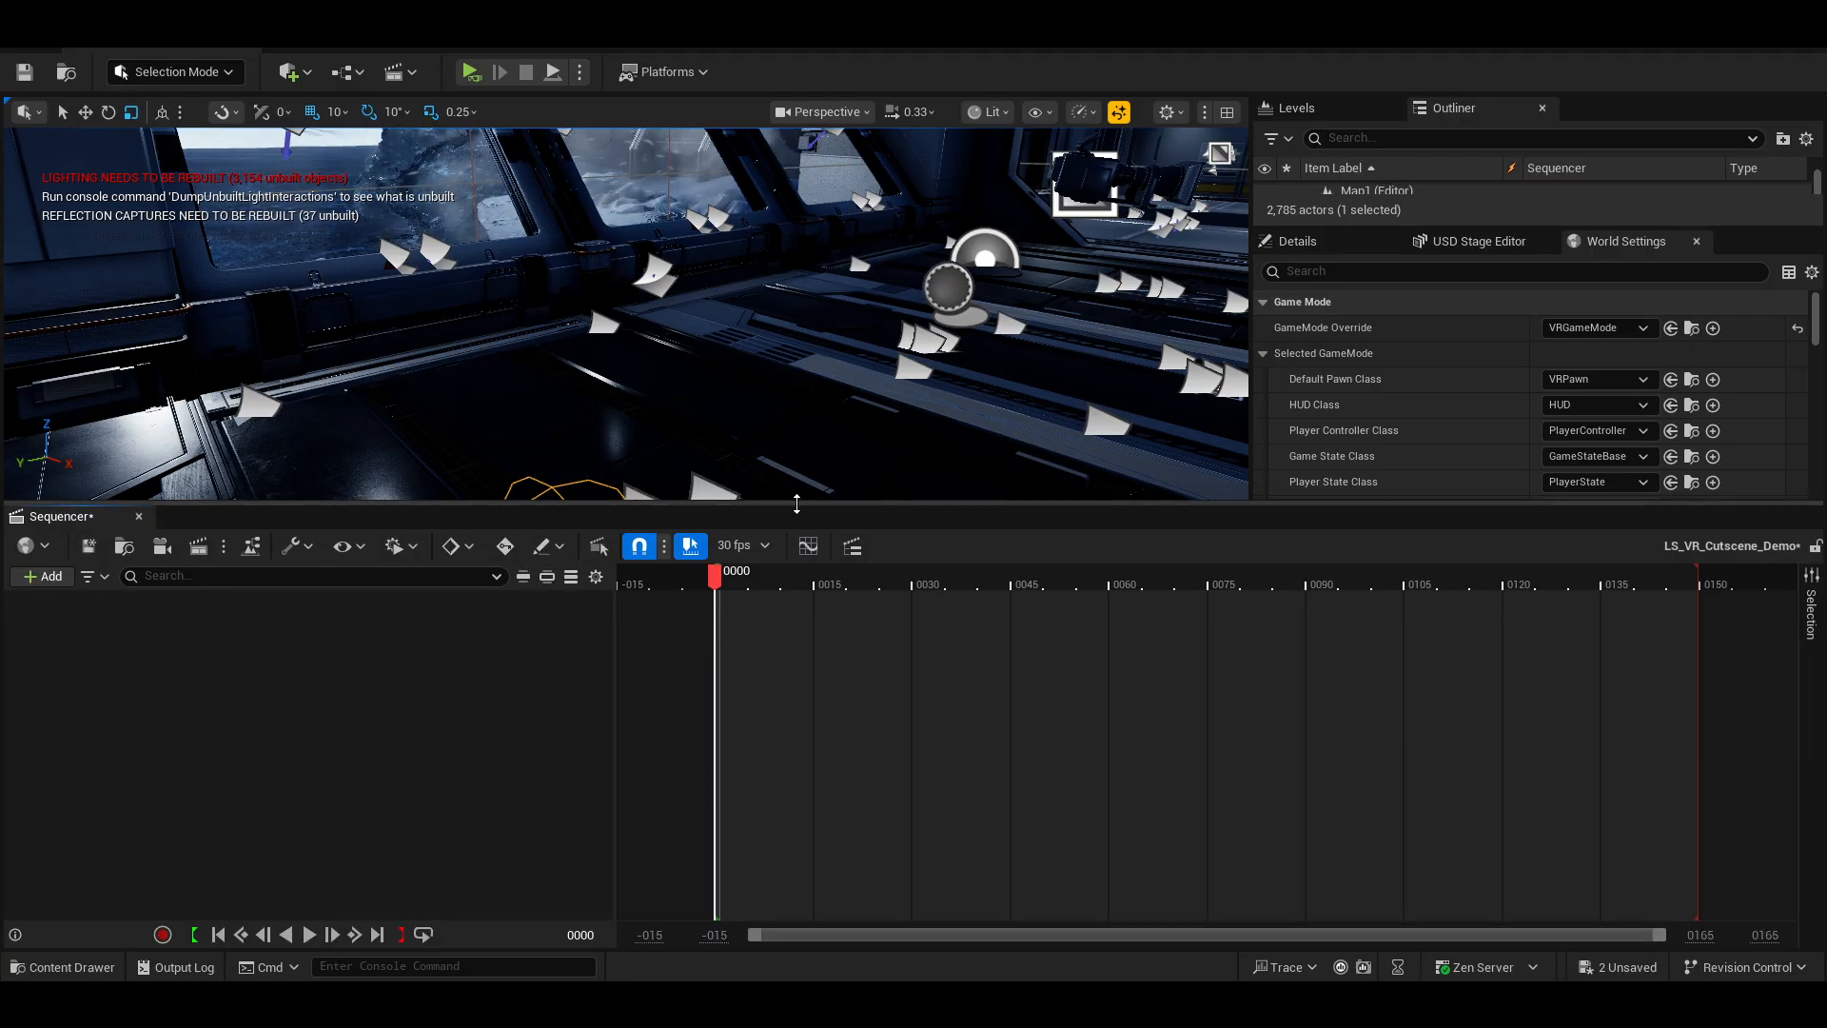
key("shift+F11")
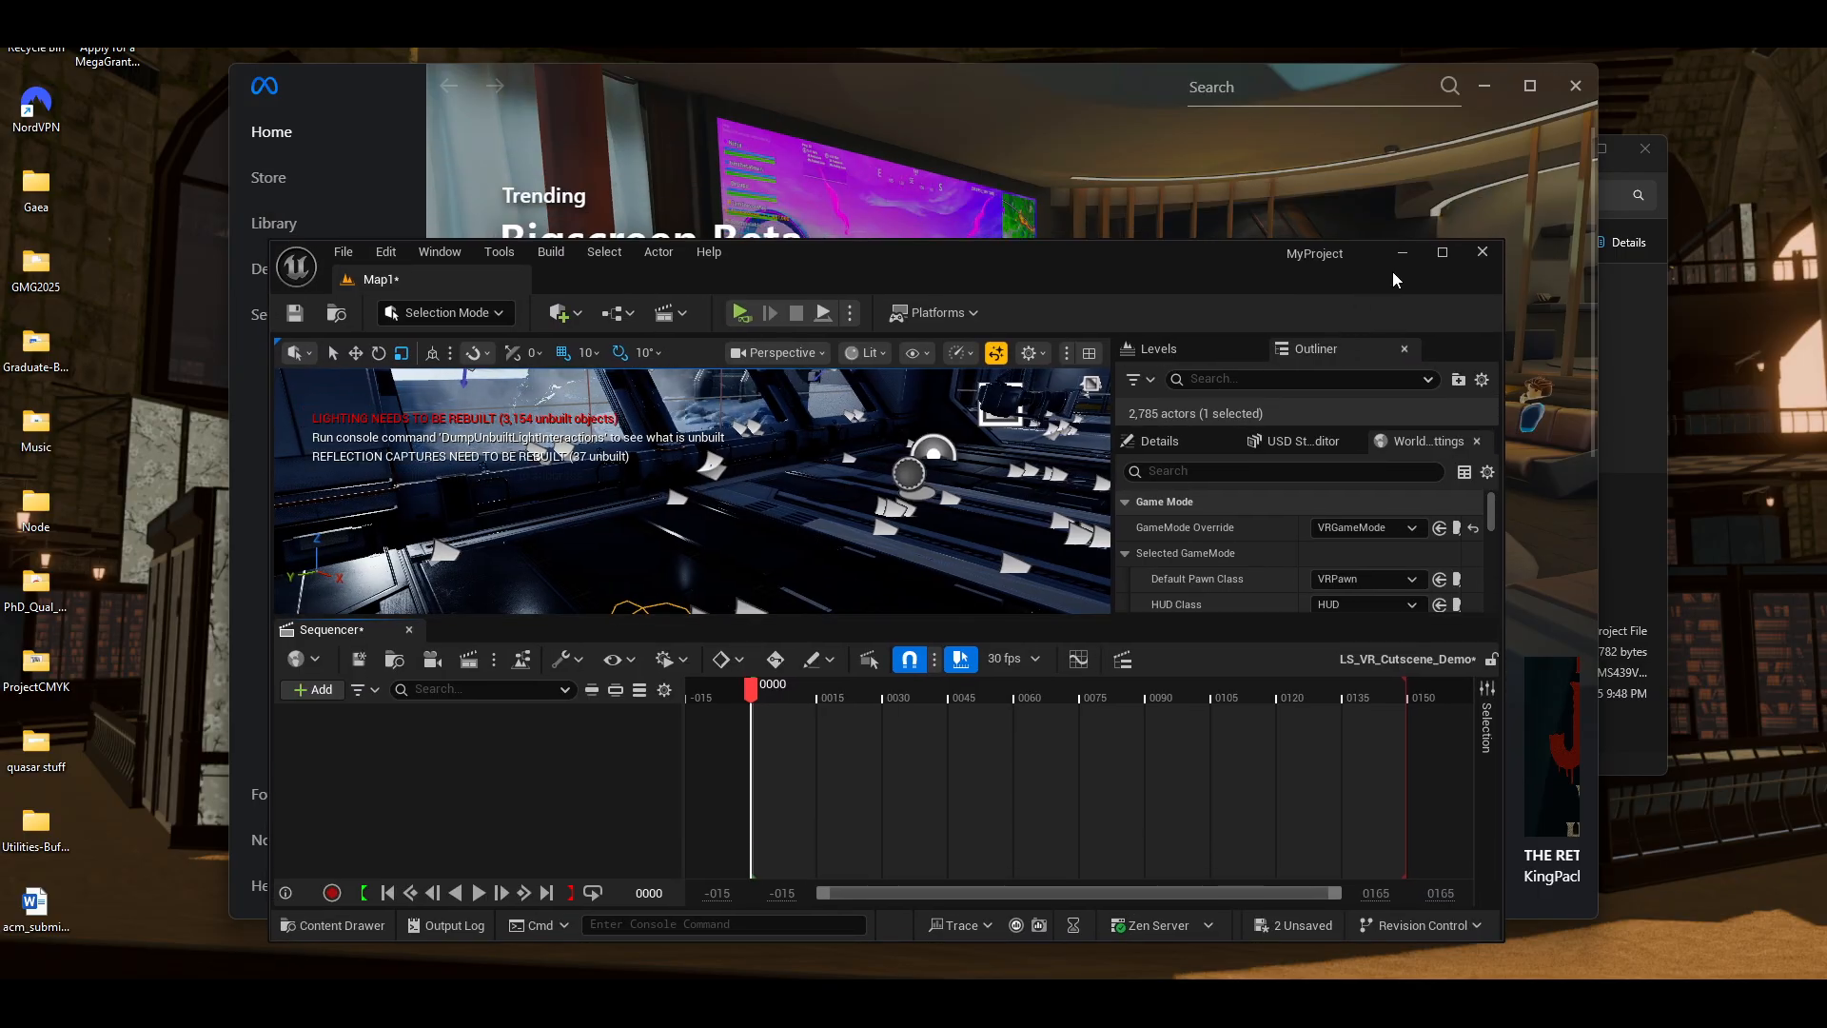
left_click(1443, 251)
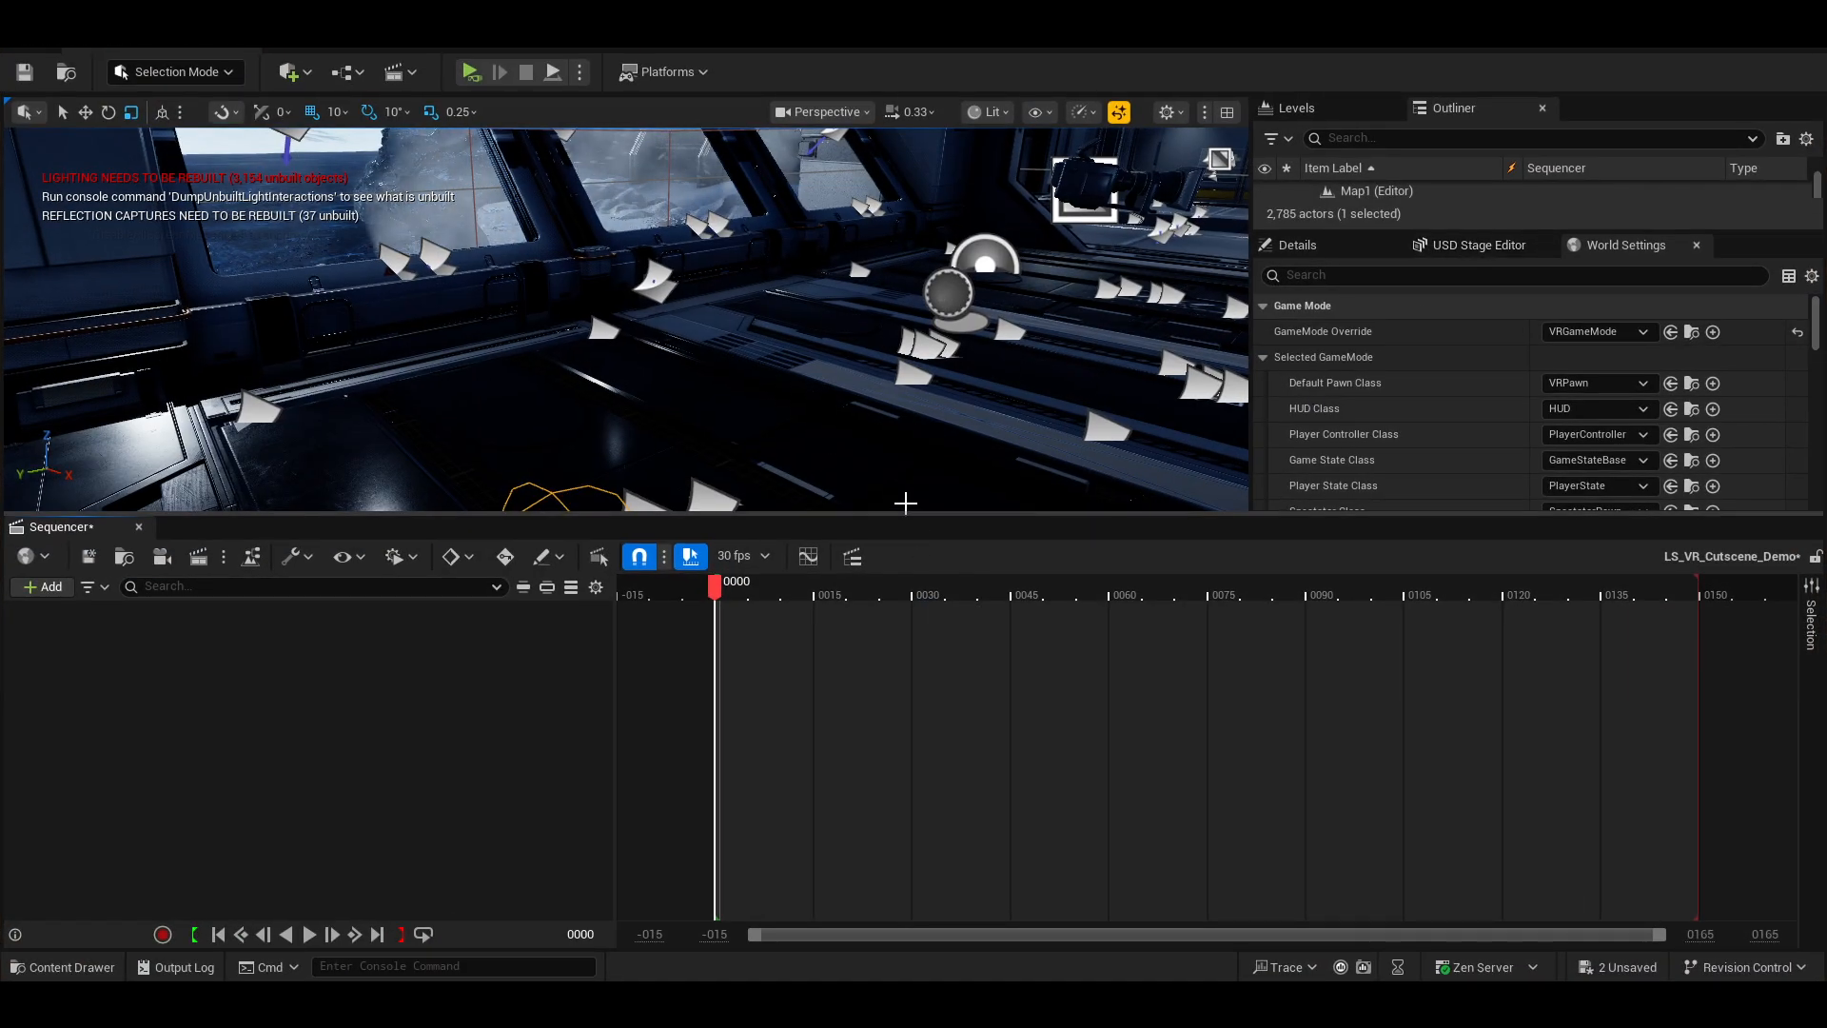
left_click_drag(906, 515, 908, 604)
mouse_move(842, 458)
right_mouse_down()
mouse_move(951, 466)
mouse_move(927, 468)
mouse_move(970, 461)
mouse_move(1013, 411)
mouse_move(1076, 407)
mouse_move(814, 456)
right_mouse_up()
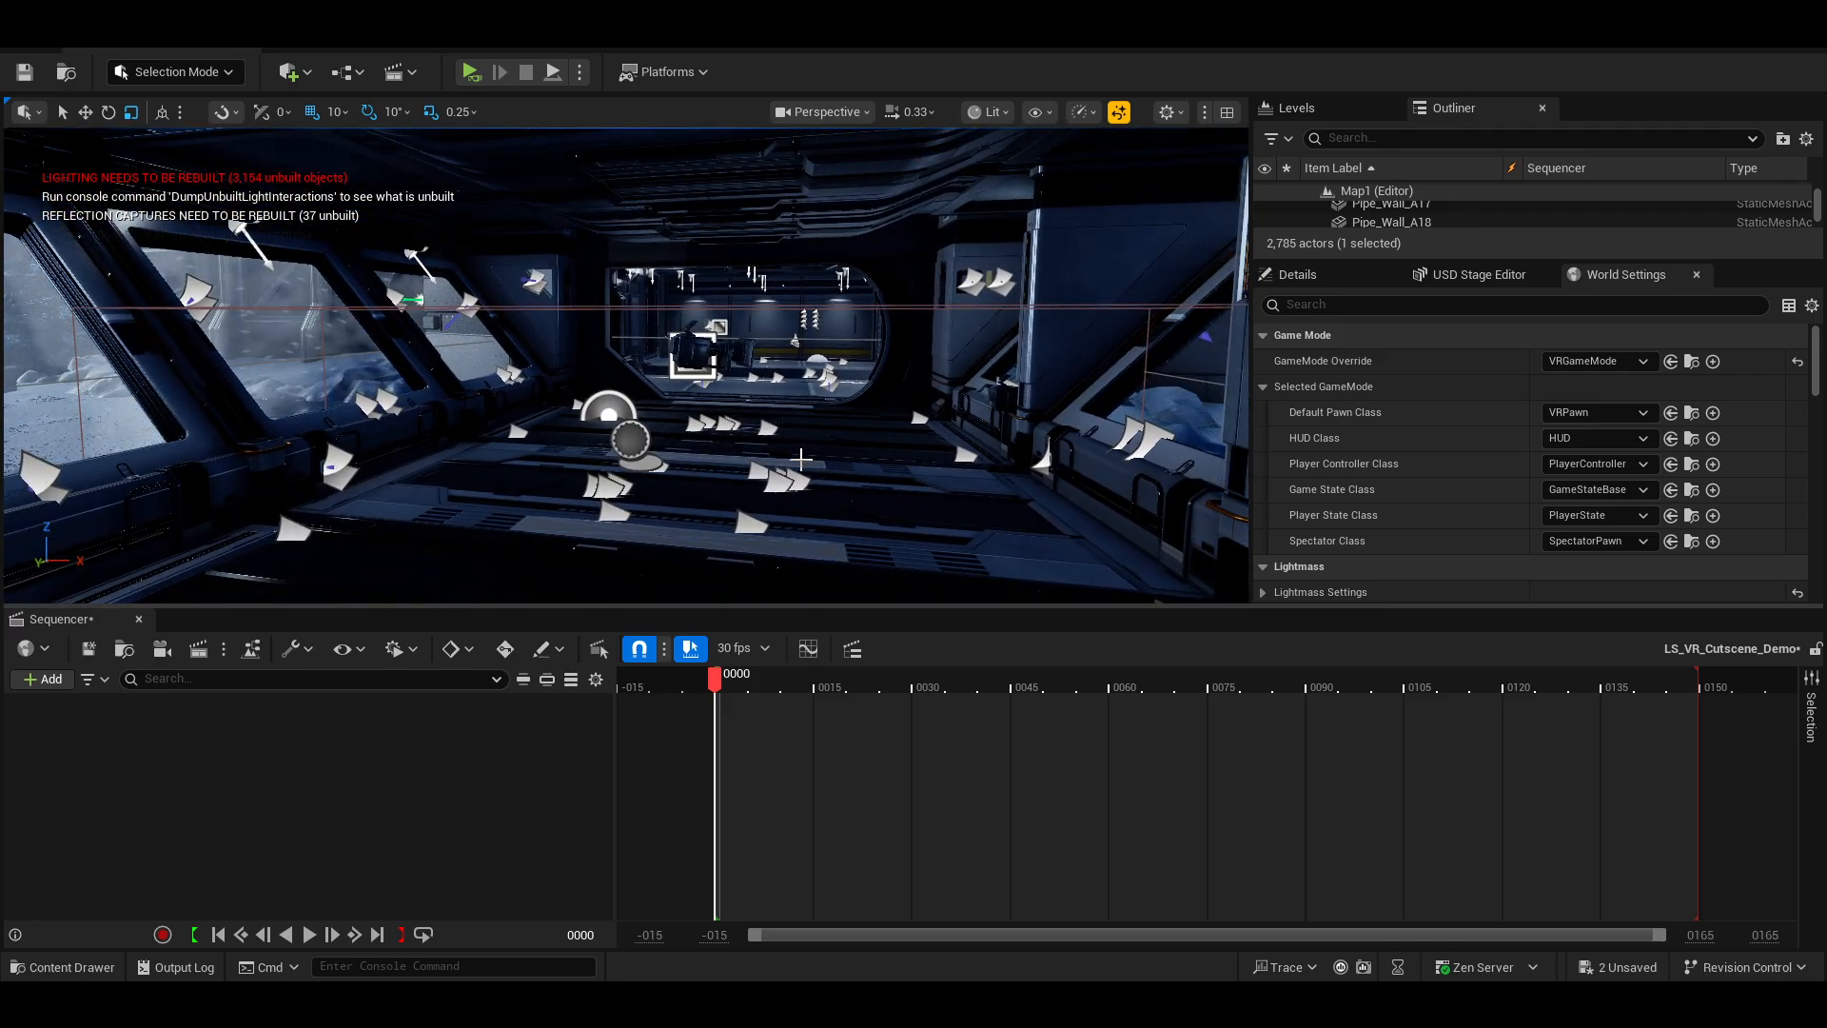
Place a Cube shape in the corridor in front of the camera.
key("g")
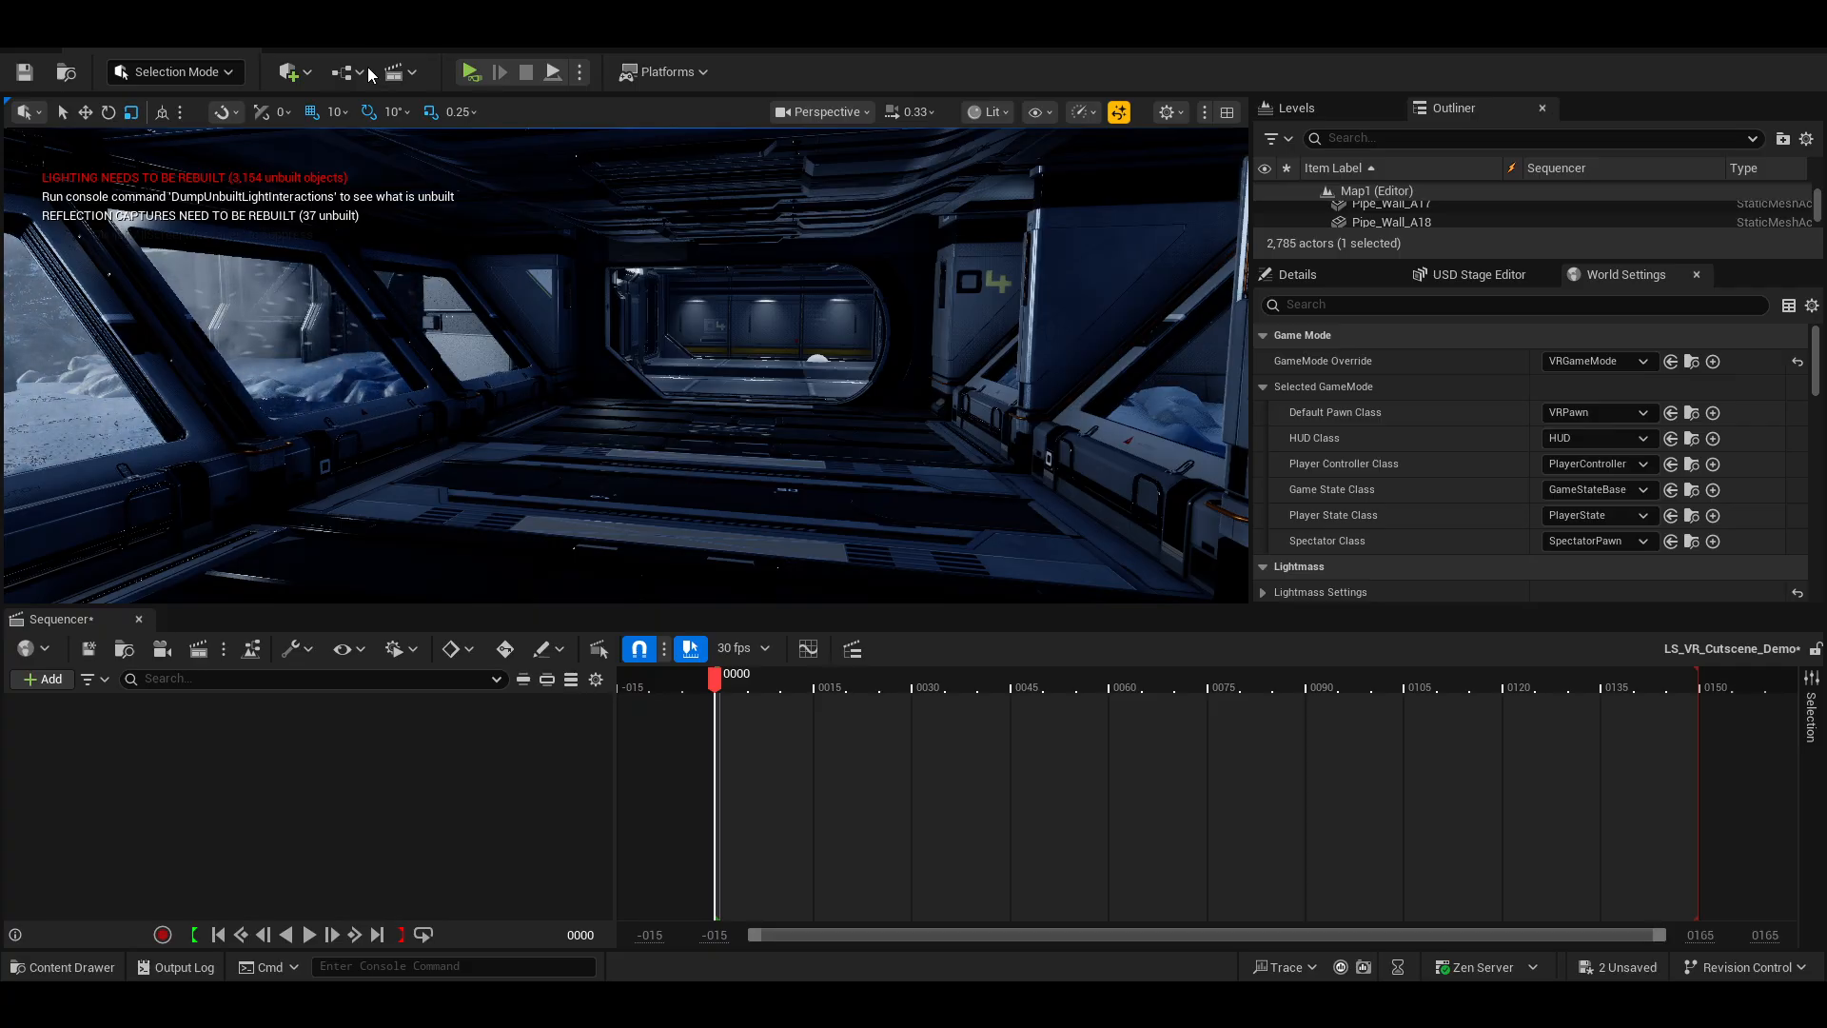
left_click(301, 78)
mouse_move(340, 319)
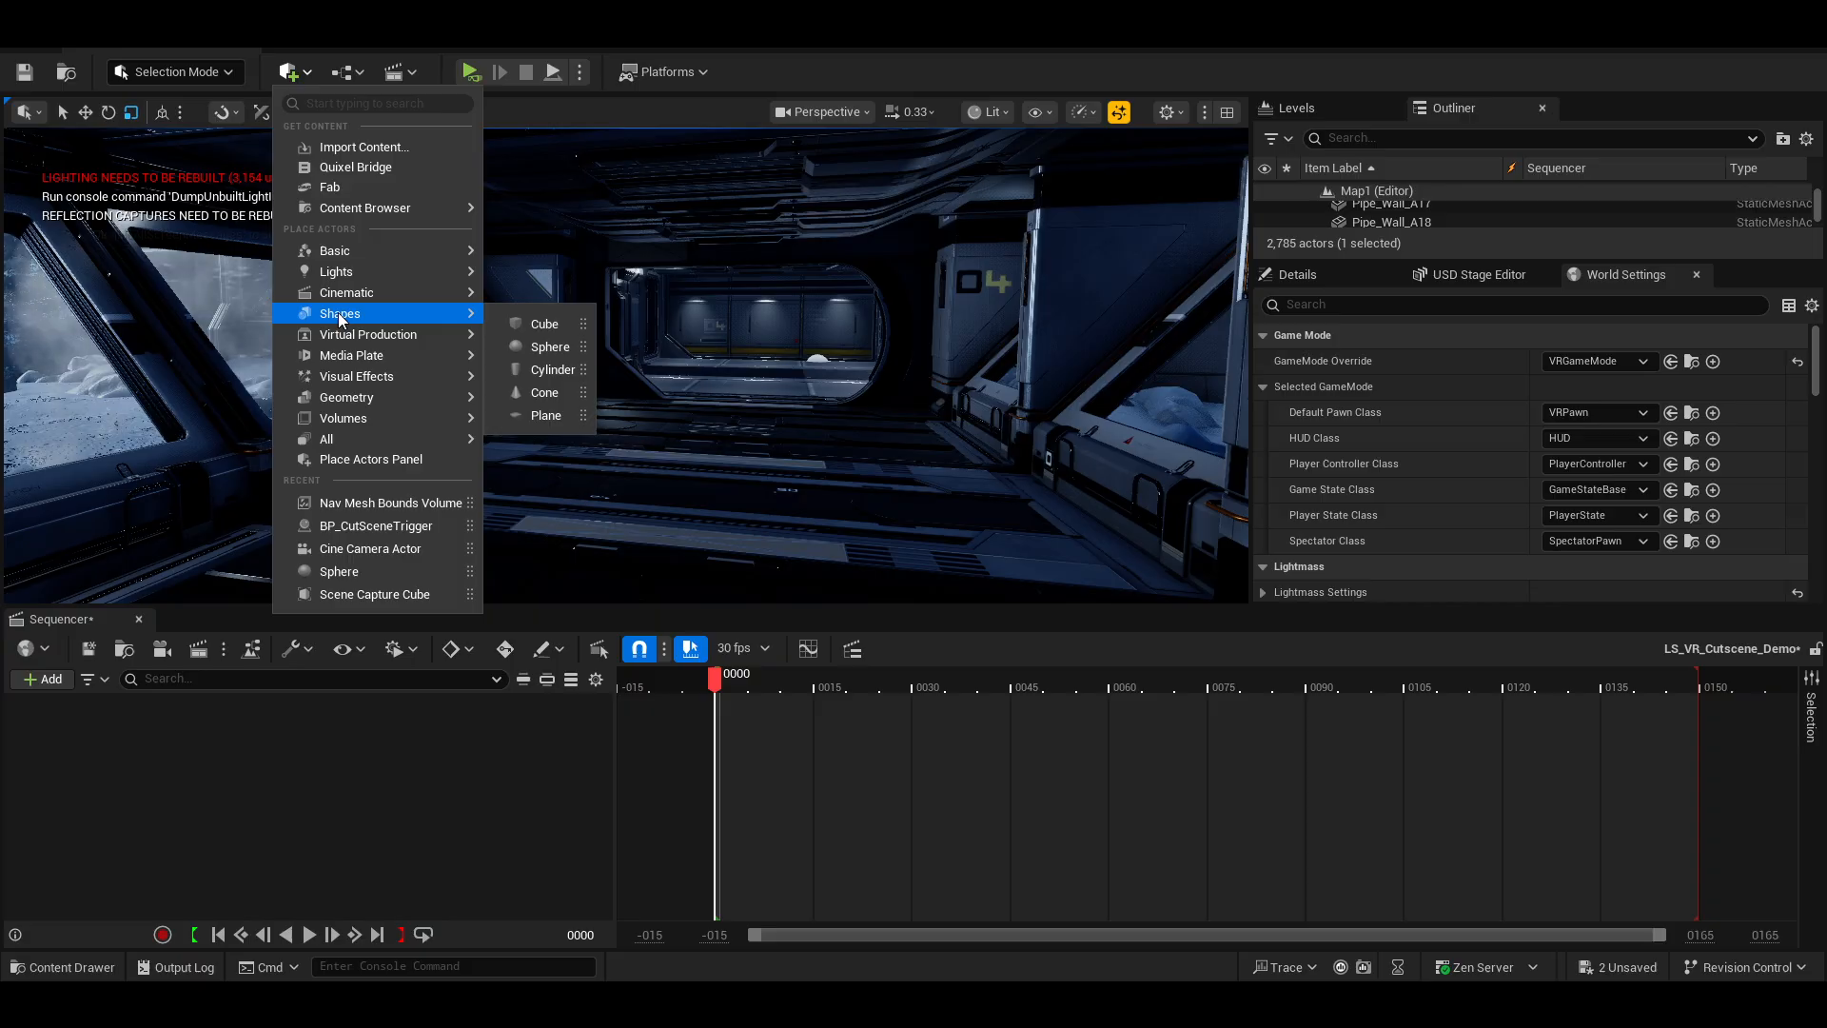
left_click(537, 324)
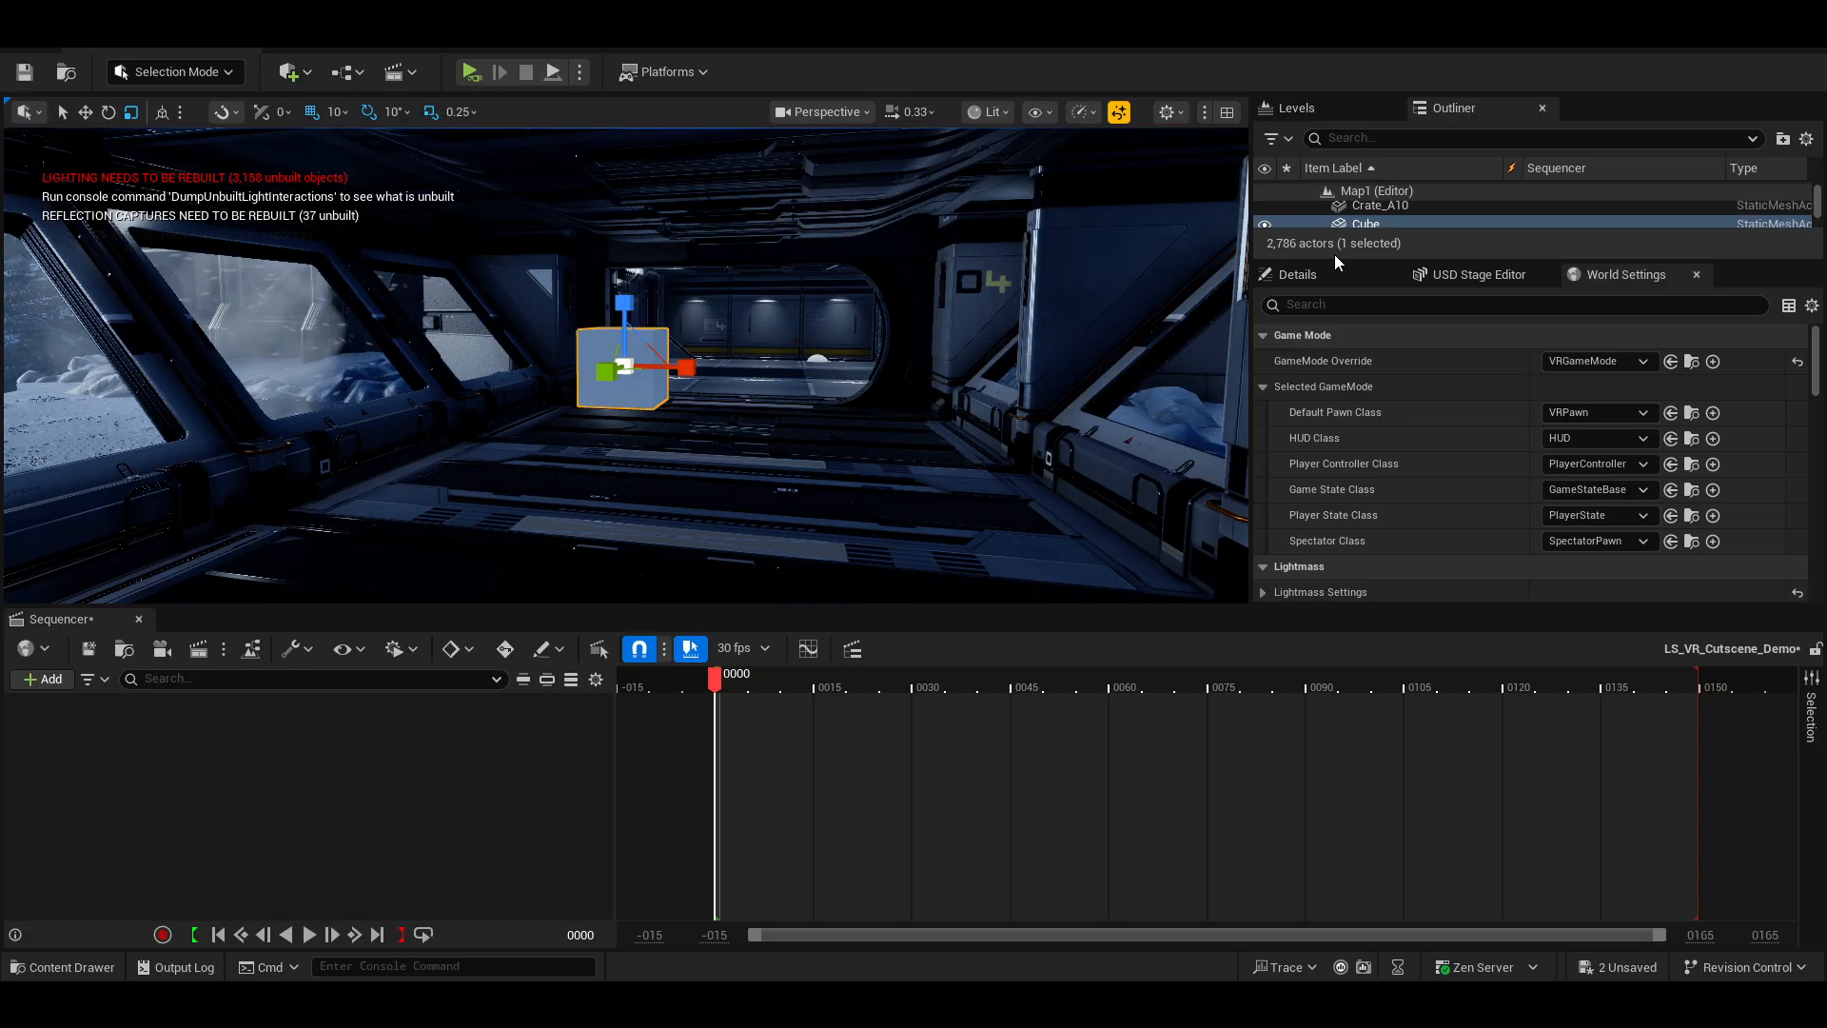
left_click_drag(1335, 256, 1338, 408)
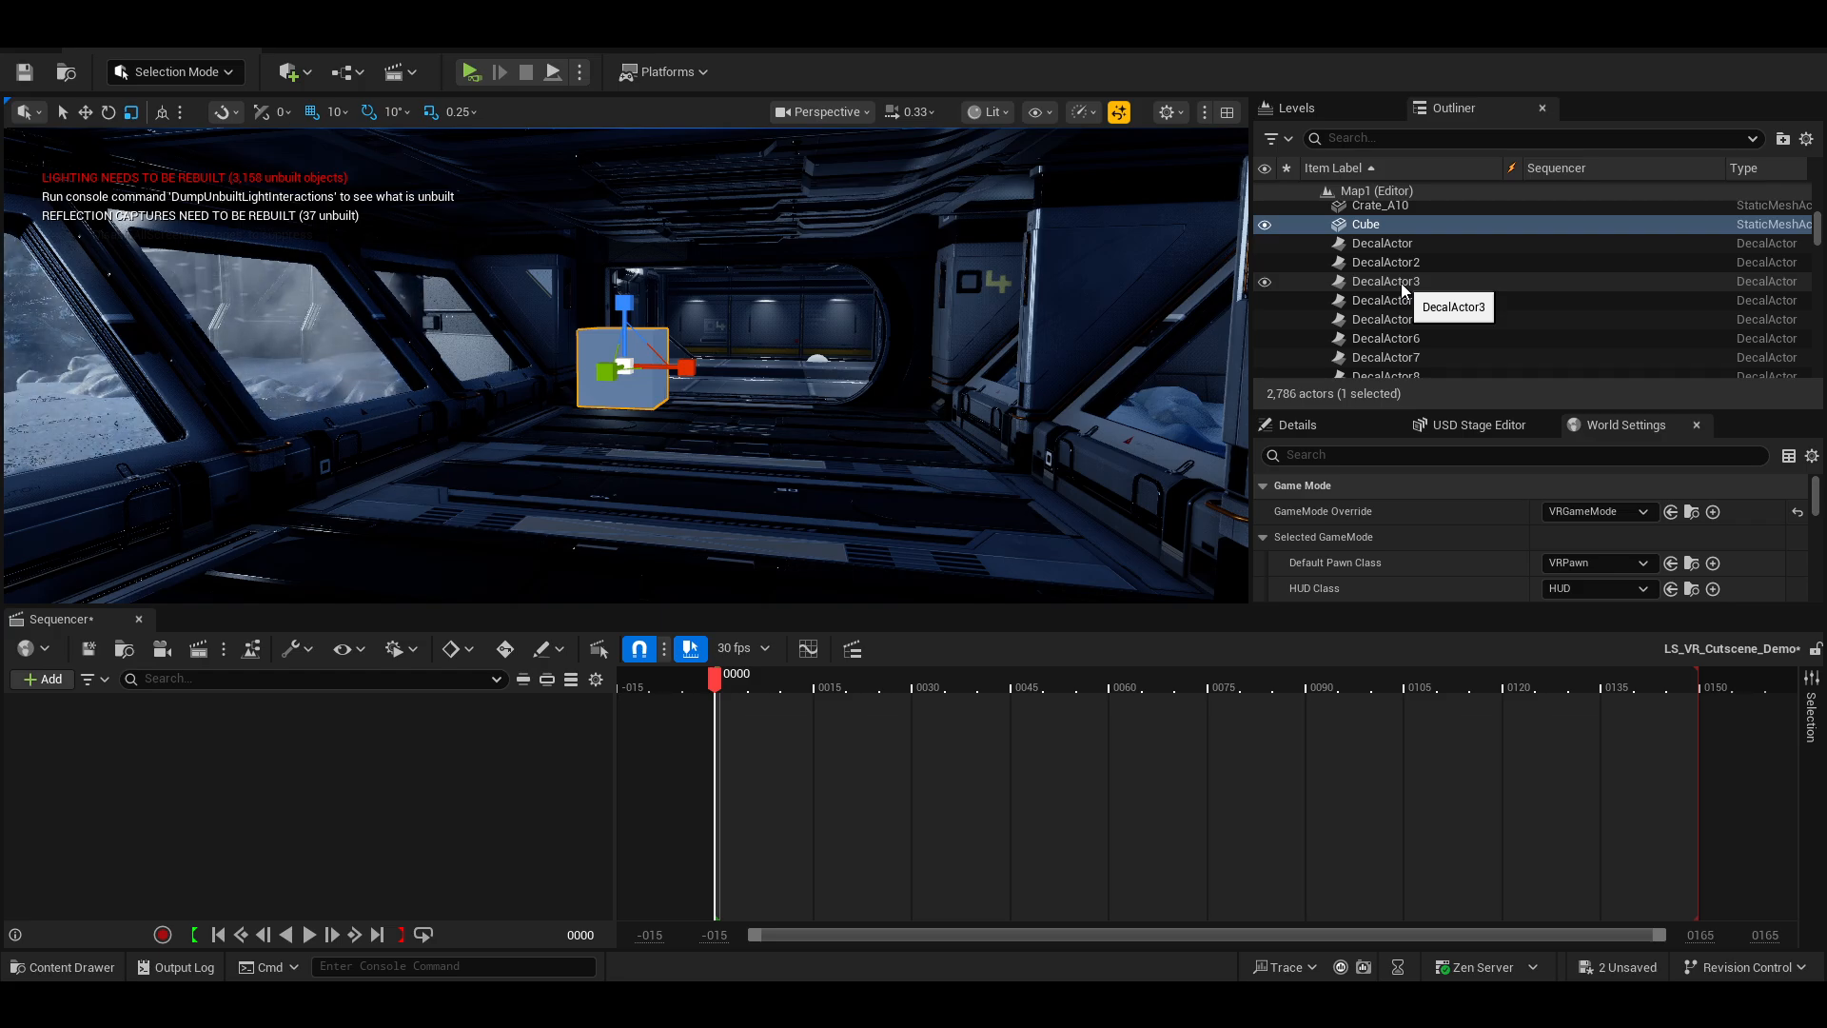
Add an actor track for the Cube to the new sequence.
left_click(44, 684)
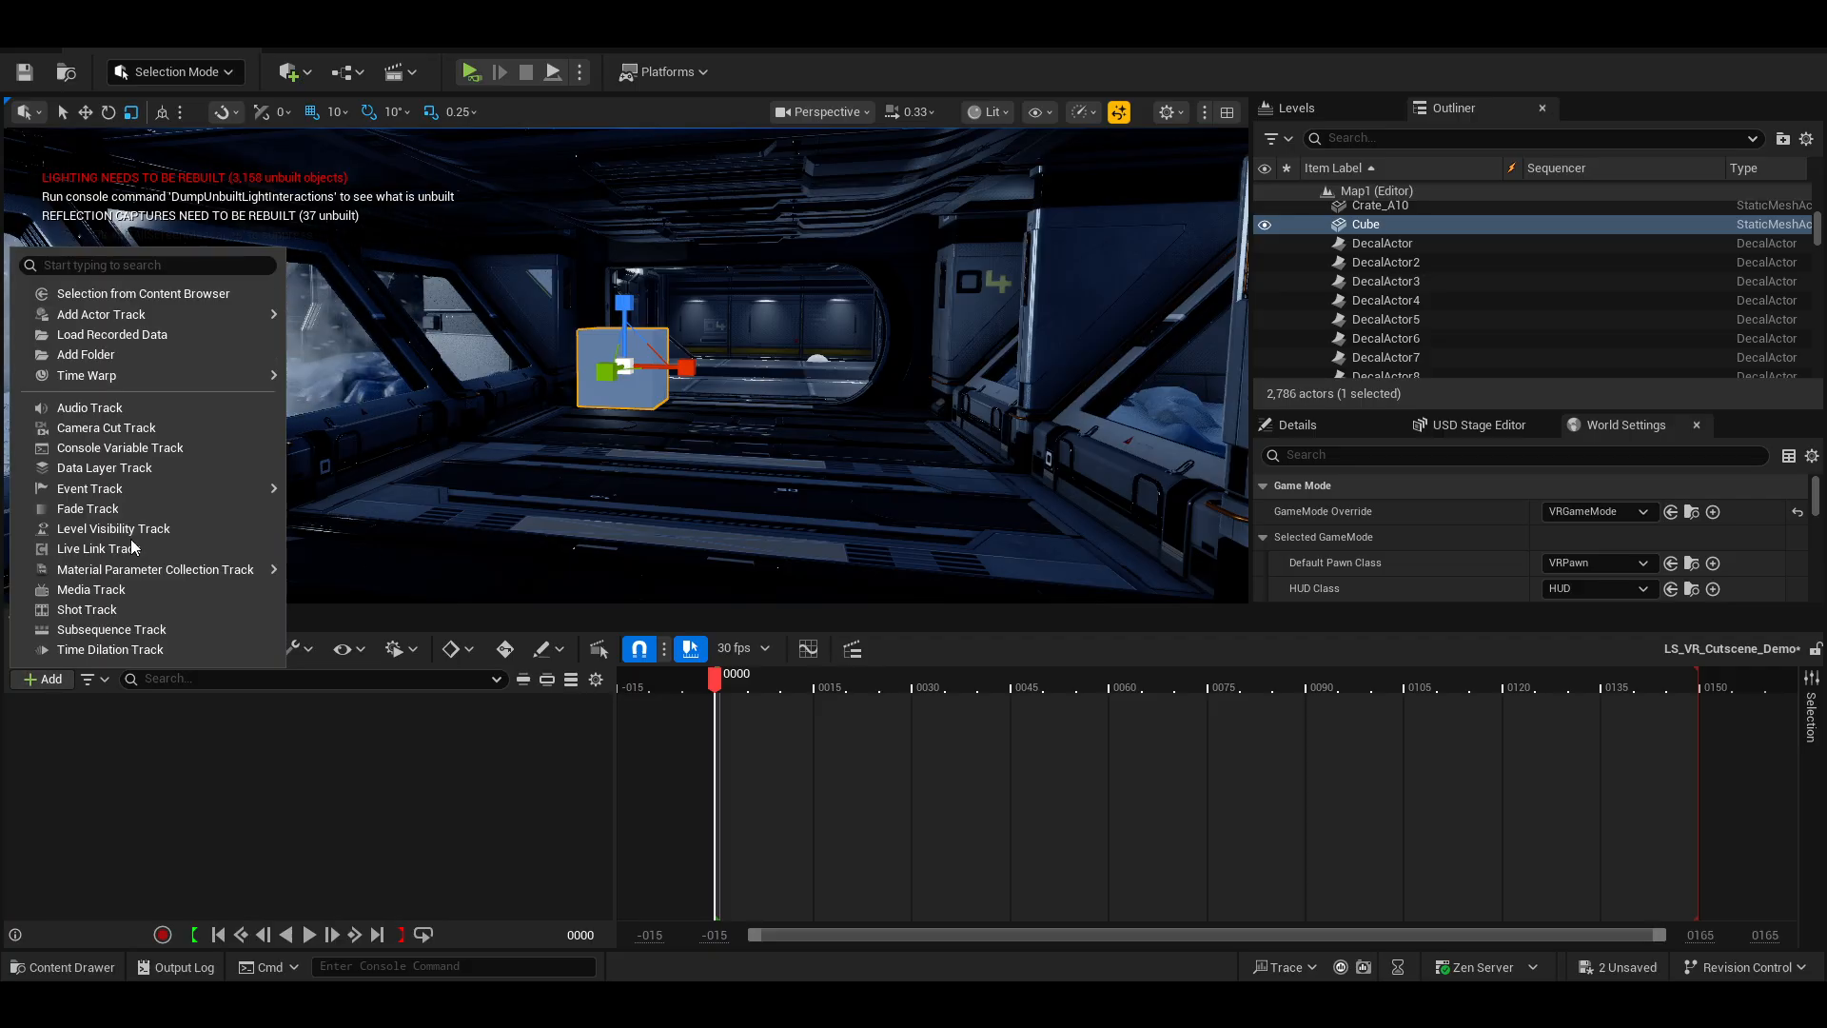
mouse_move(138, 319)
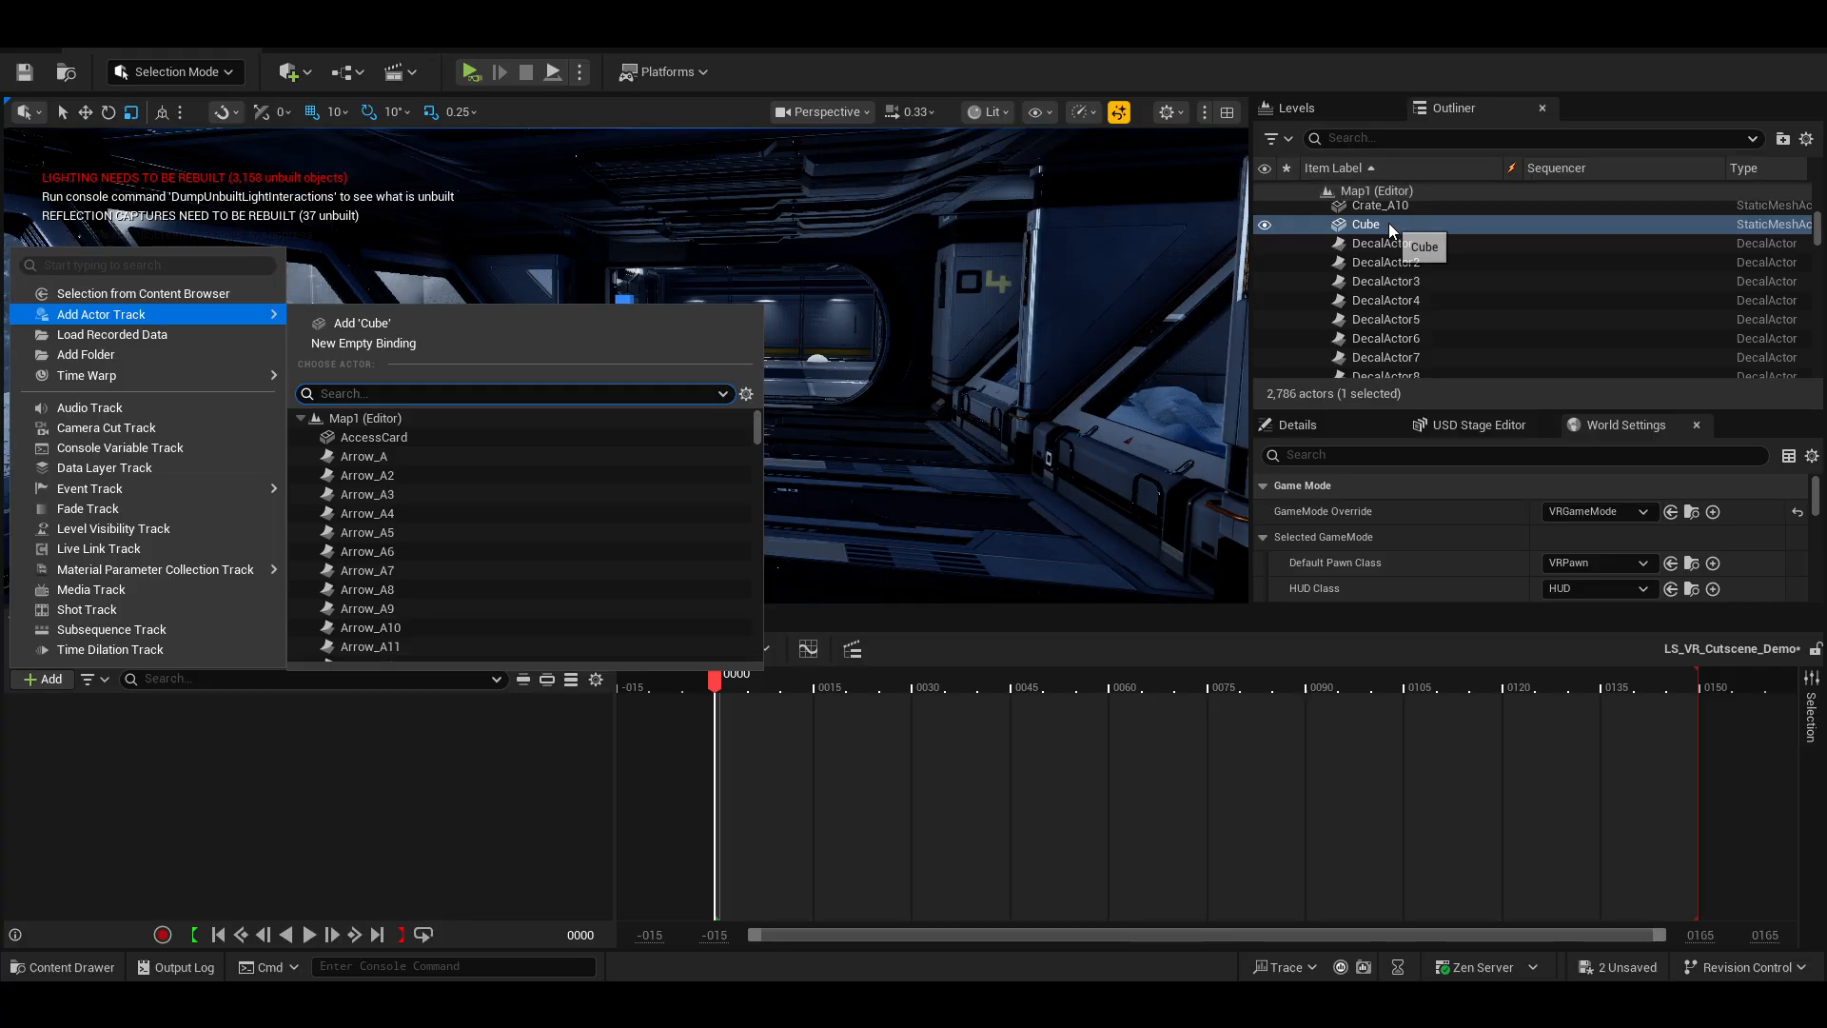
left_click(401, 322)
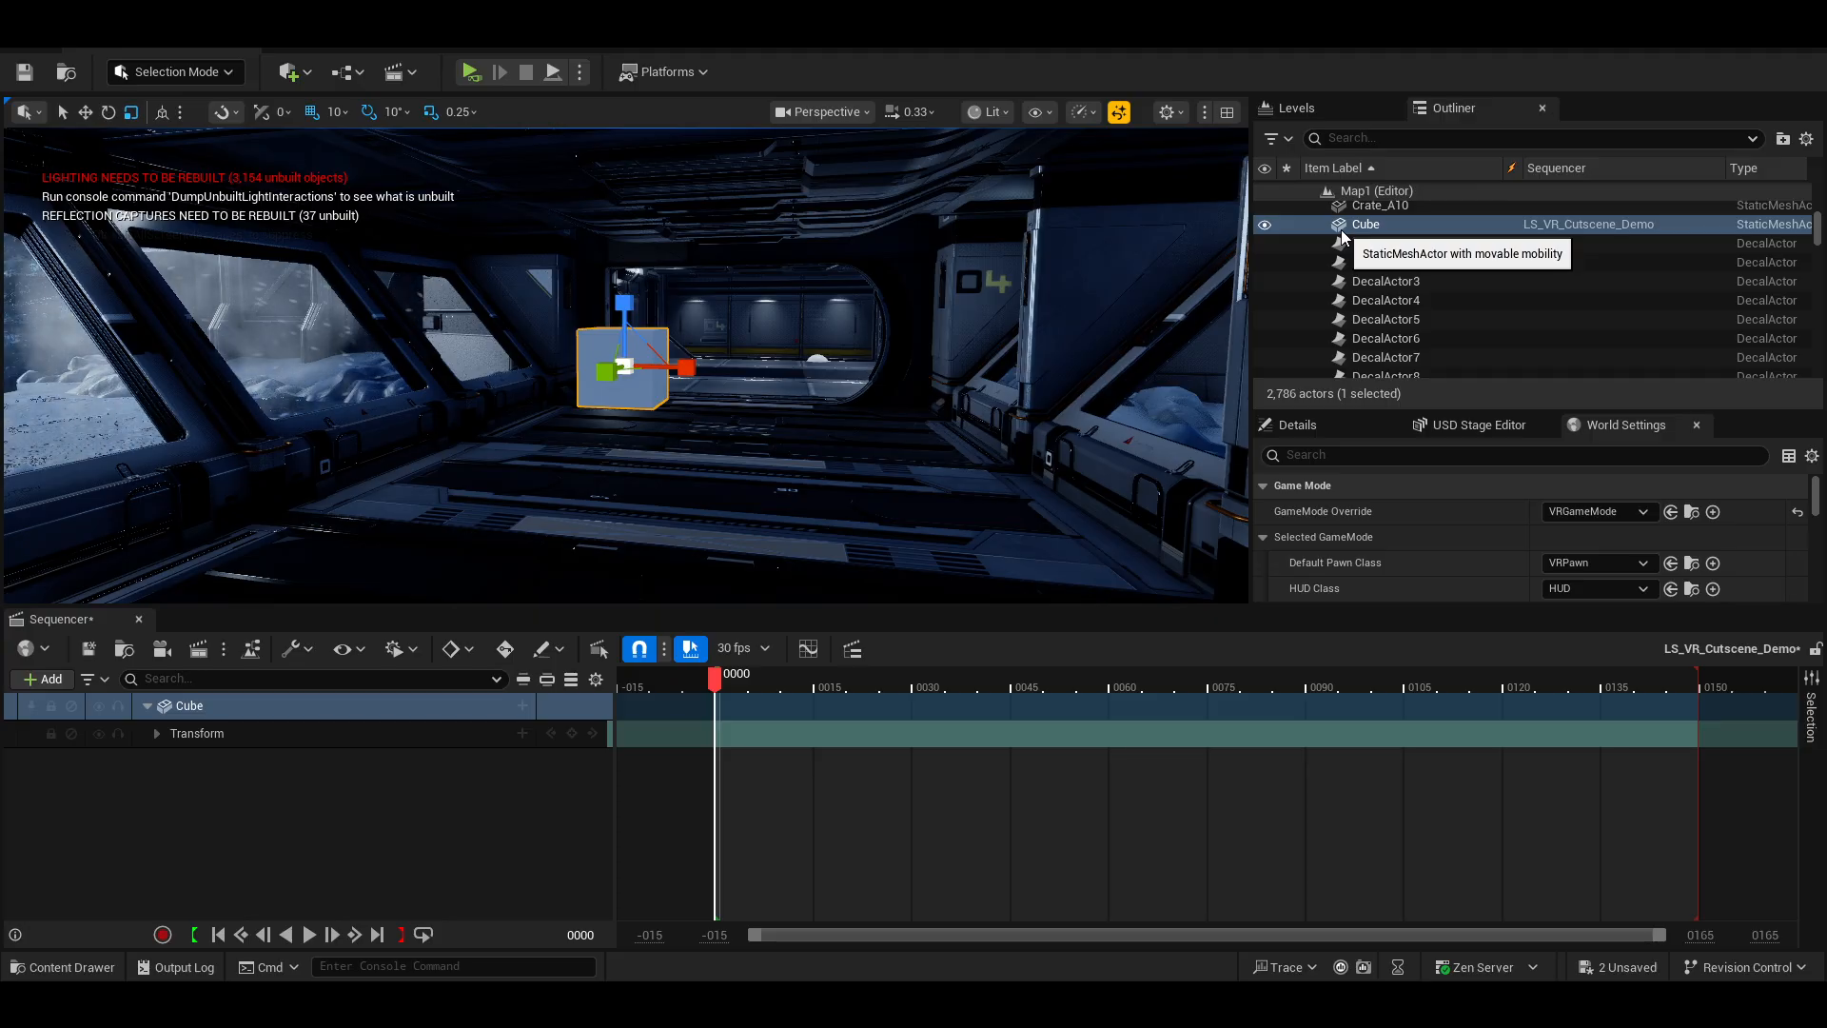
Expand the Cube's Transform track and browse the available track types for the Cube.
left_click(157, 734)
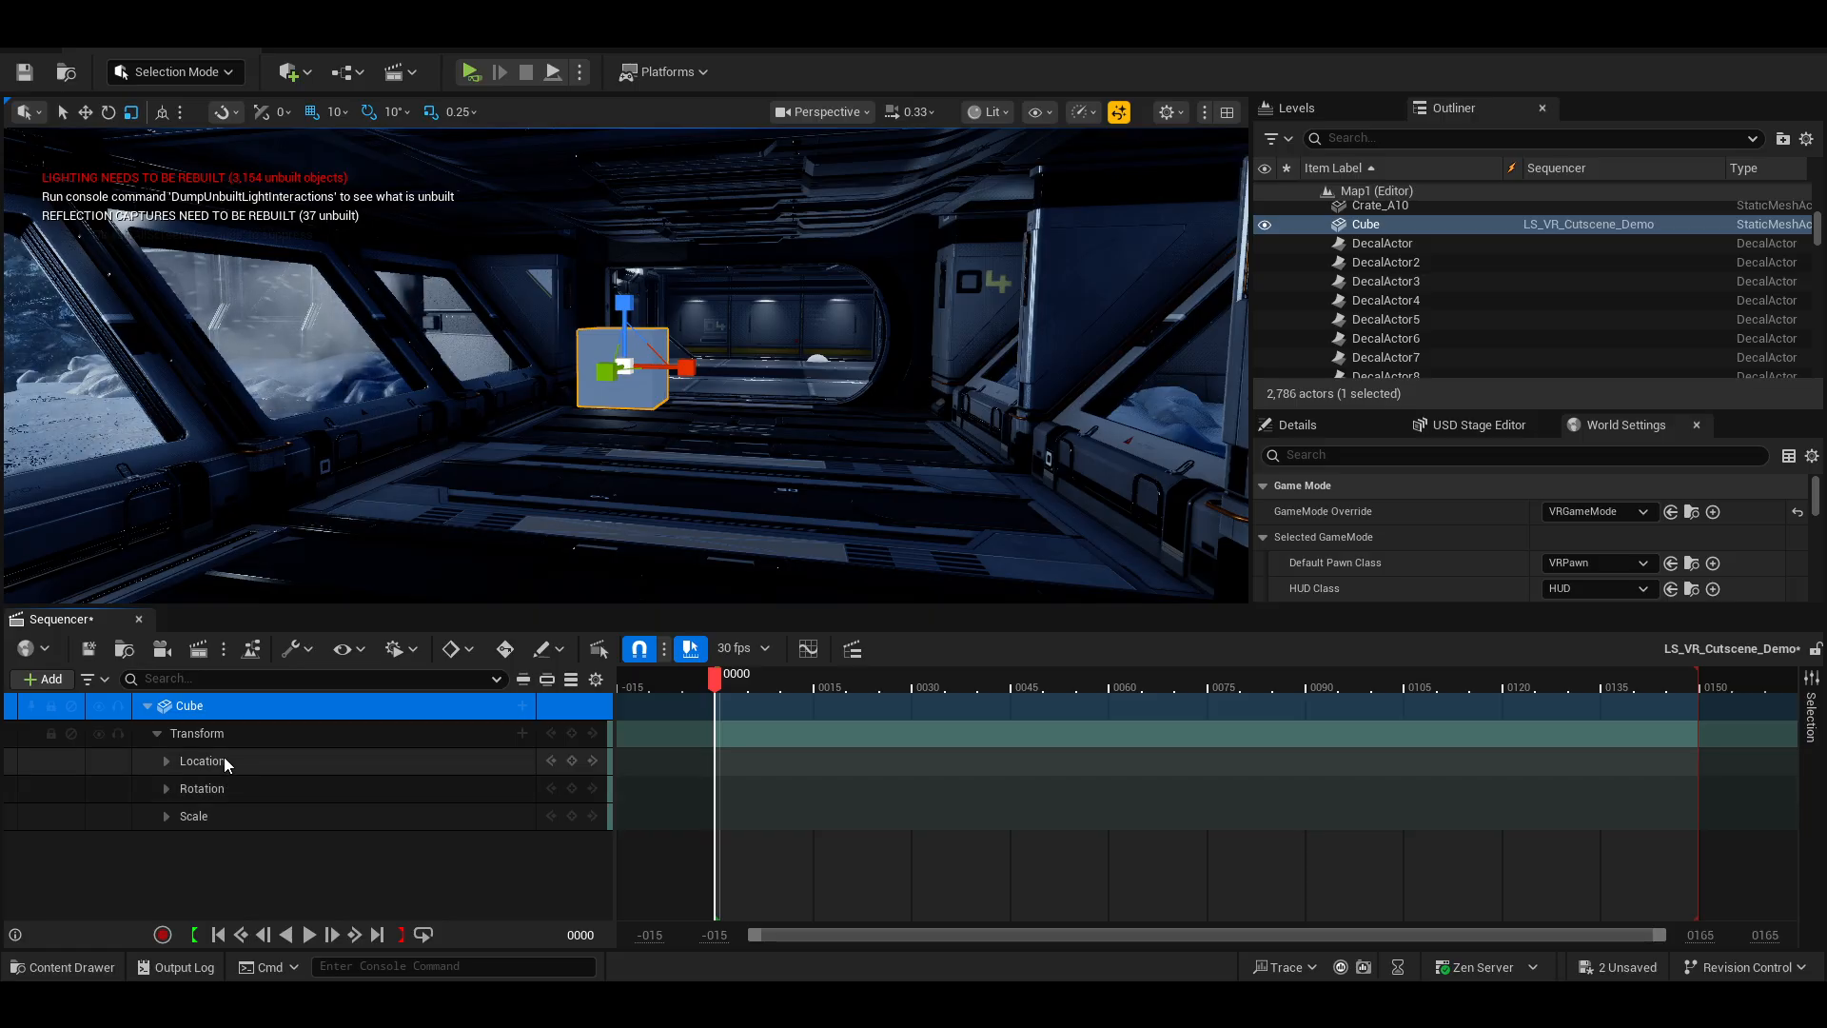
left_click(522, 705)
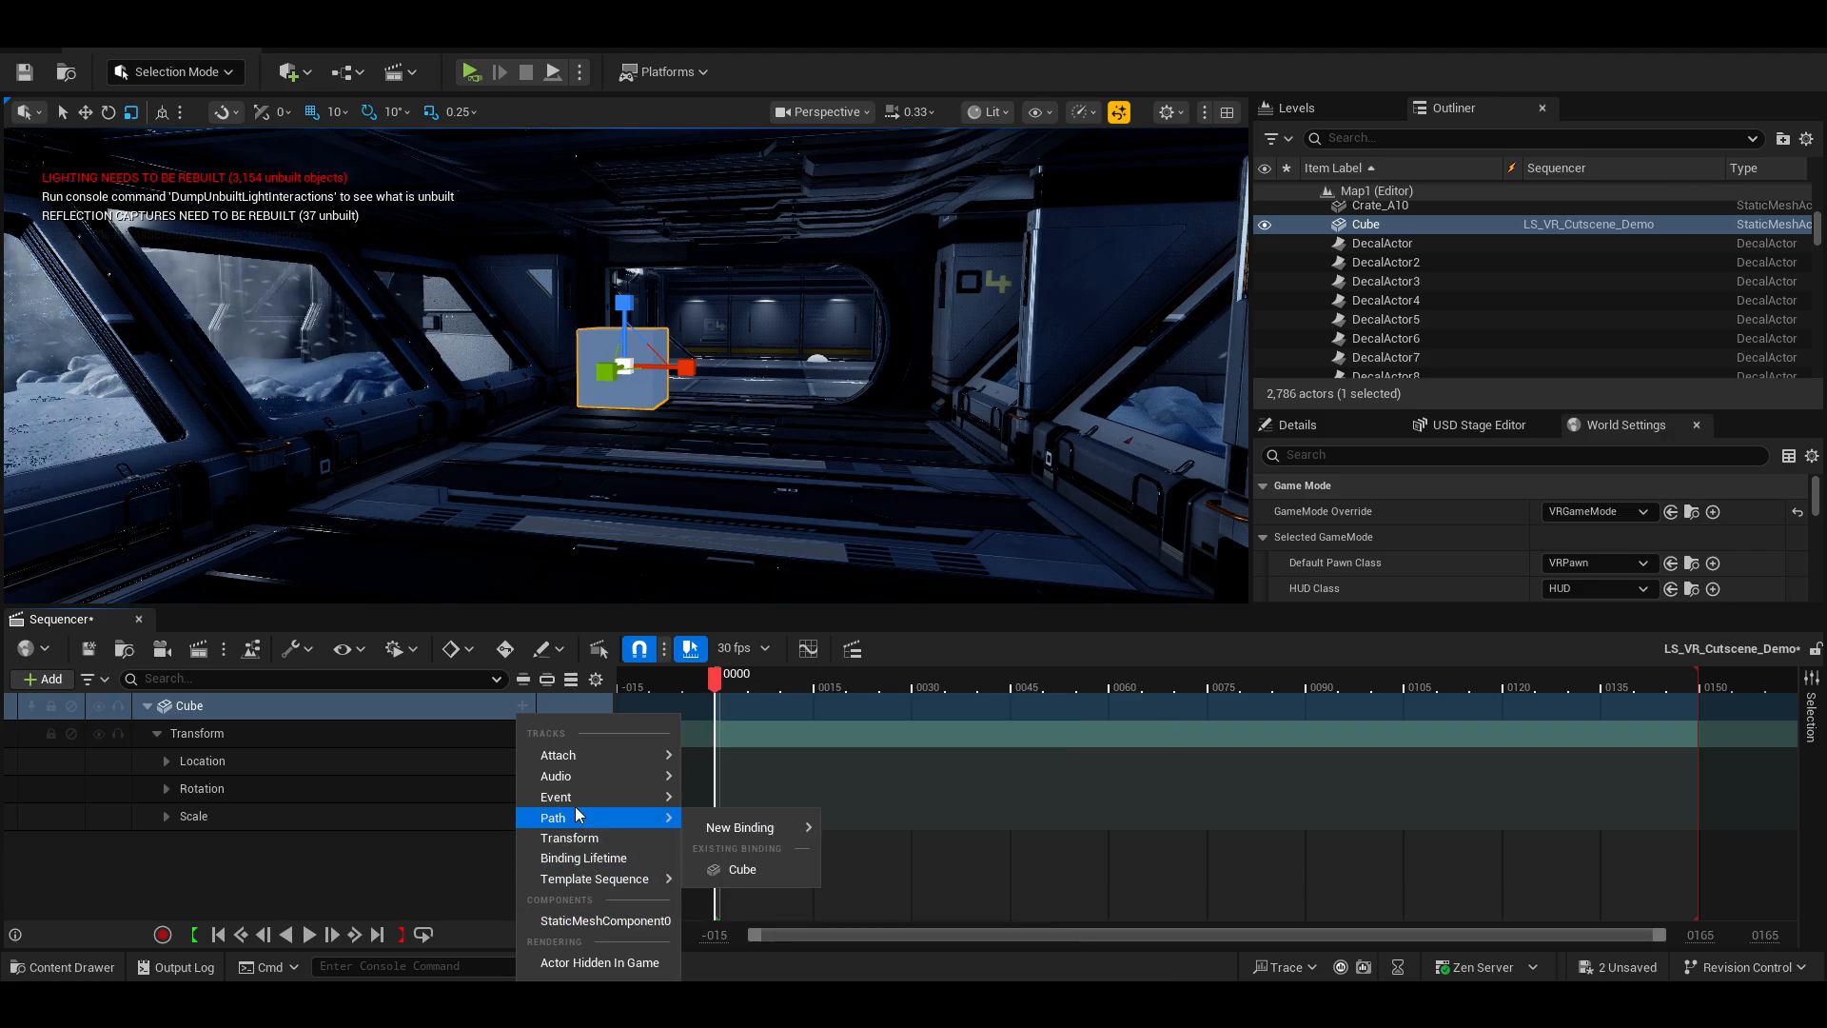
mouse_move(576, 769)
mouse_move(584, 823)
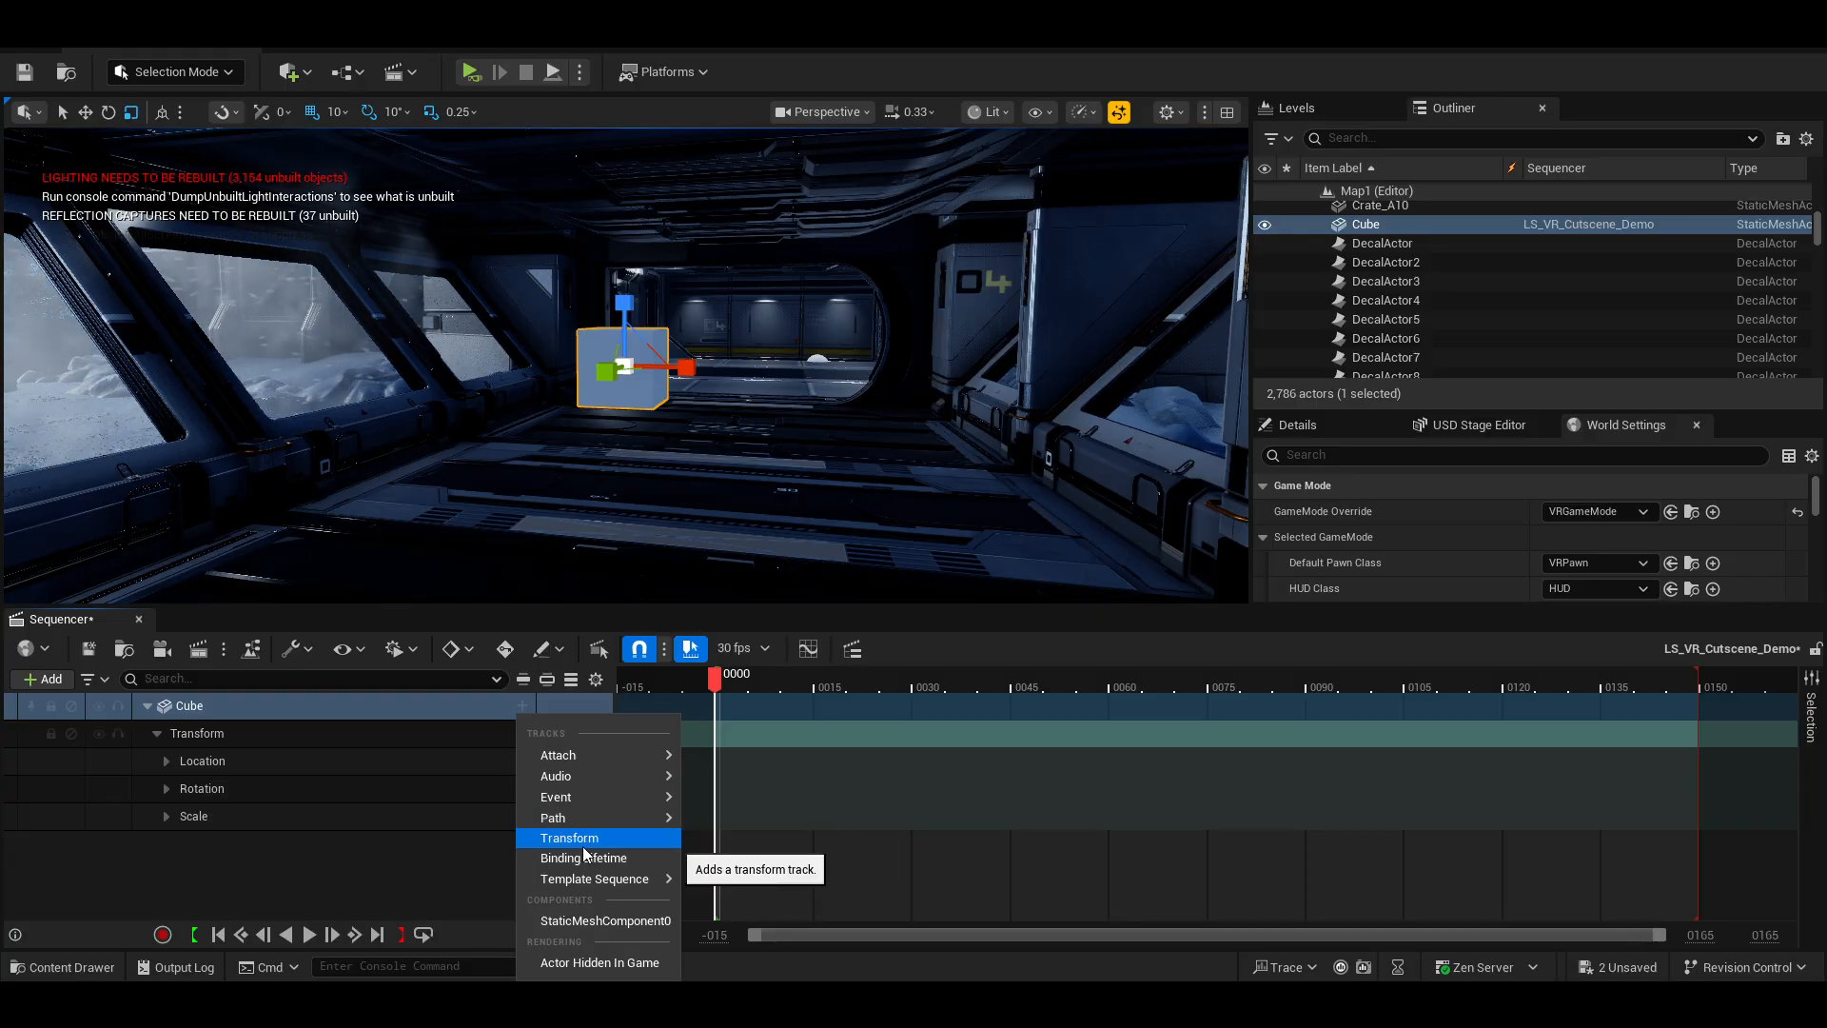
mouse_move(586, 880)
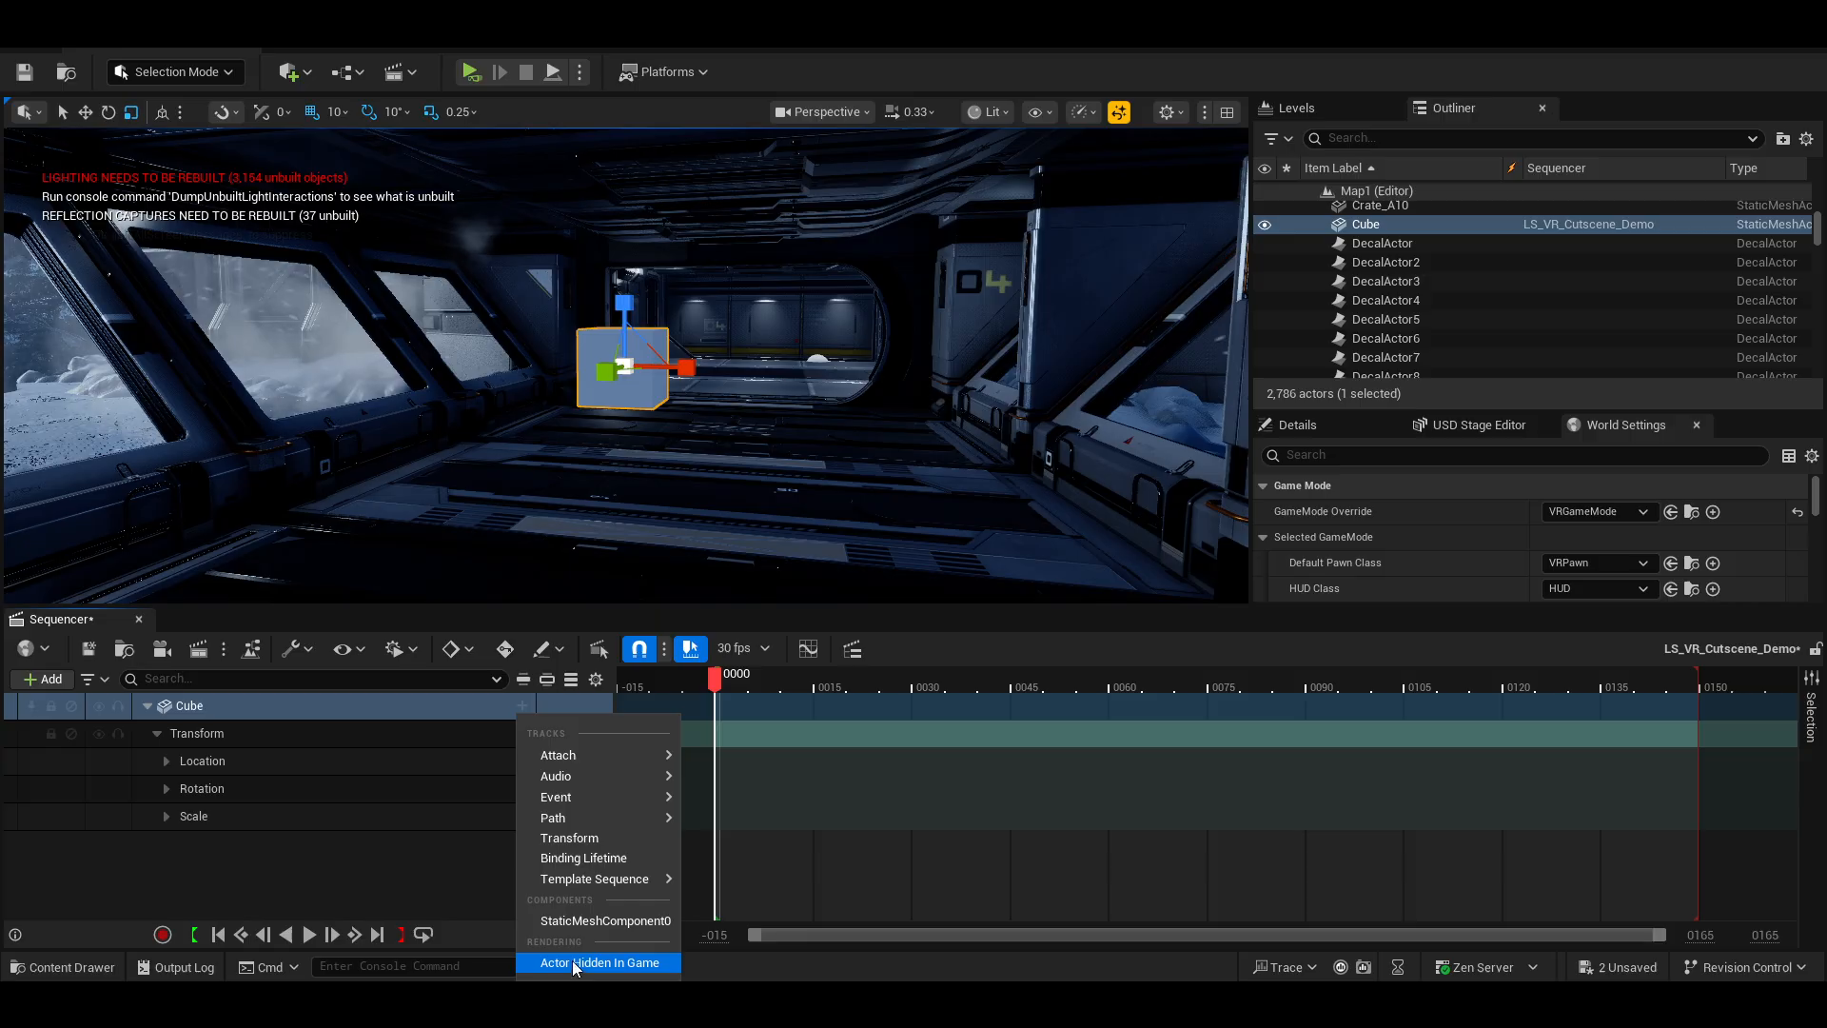
left_click(325, 879)
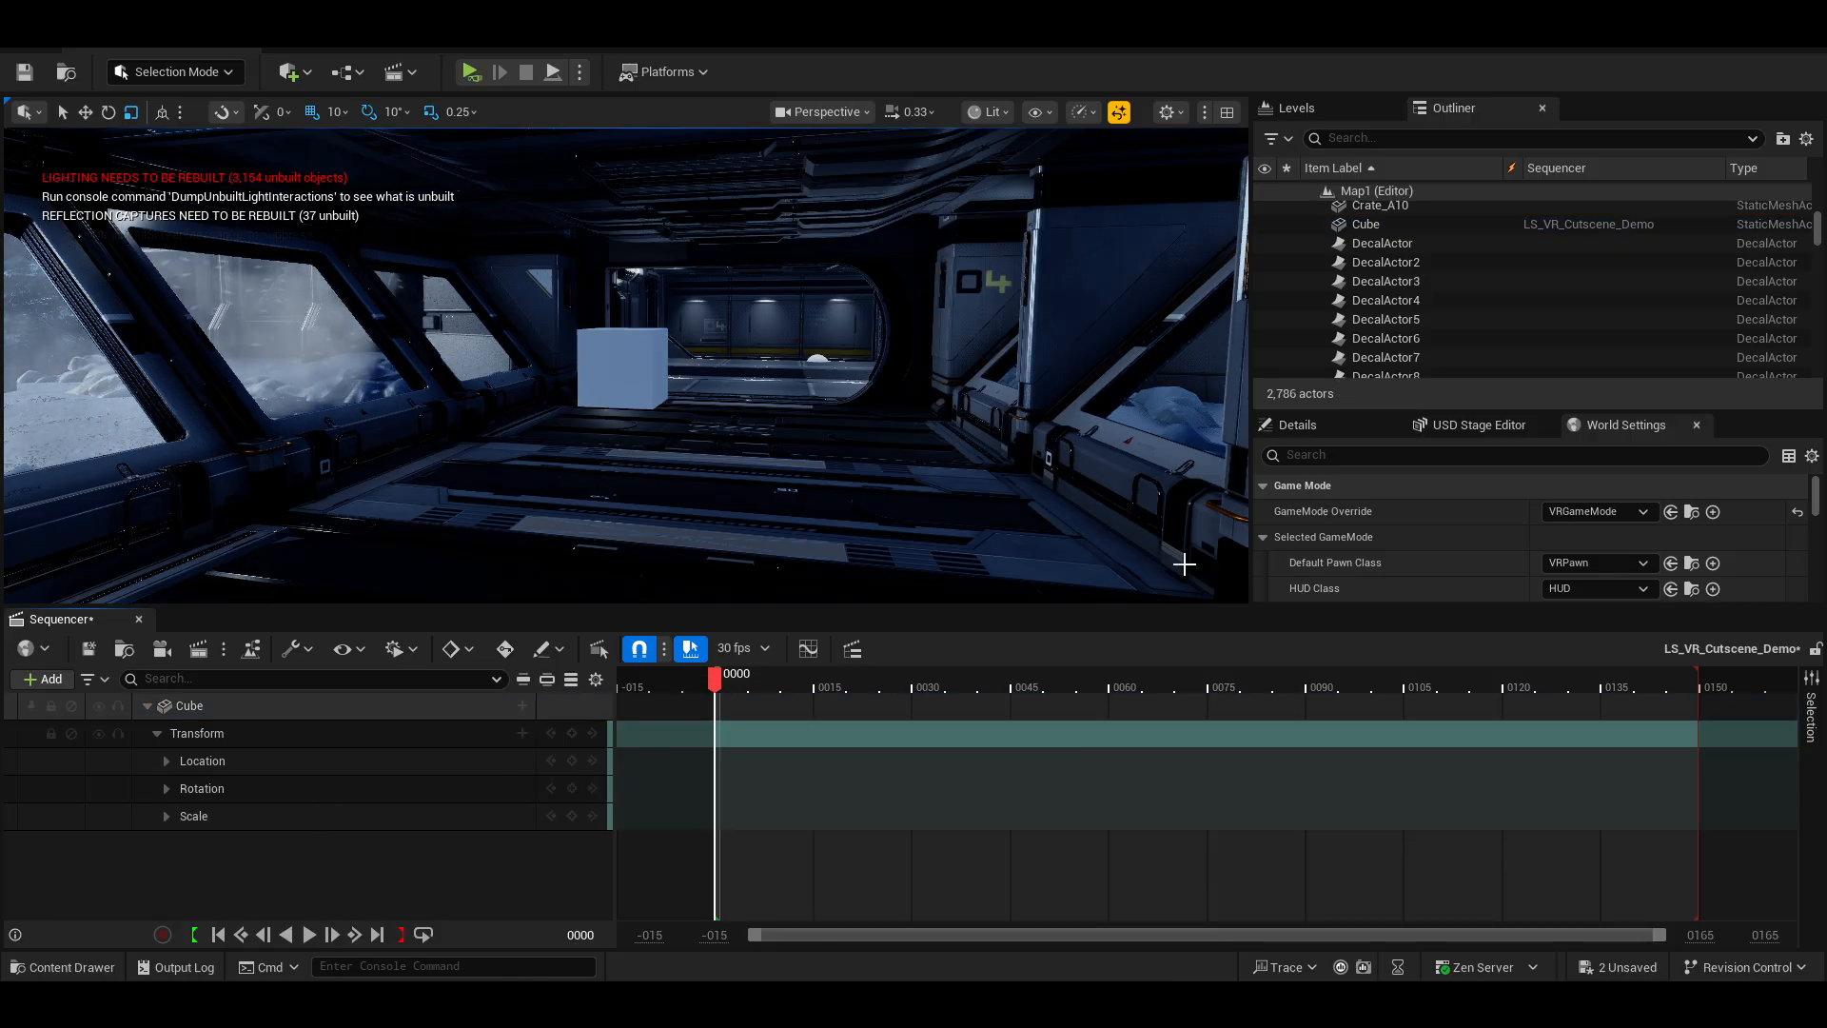
Select the Cube and review its details and the Sequencer track options again.
scroll(1380, 552, "down", 2)
scroll(1380, 551, "up", 5)
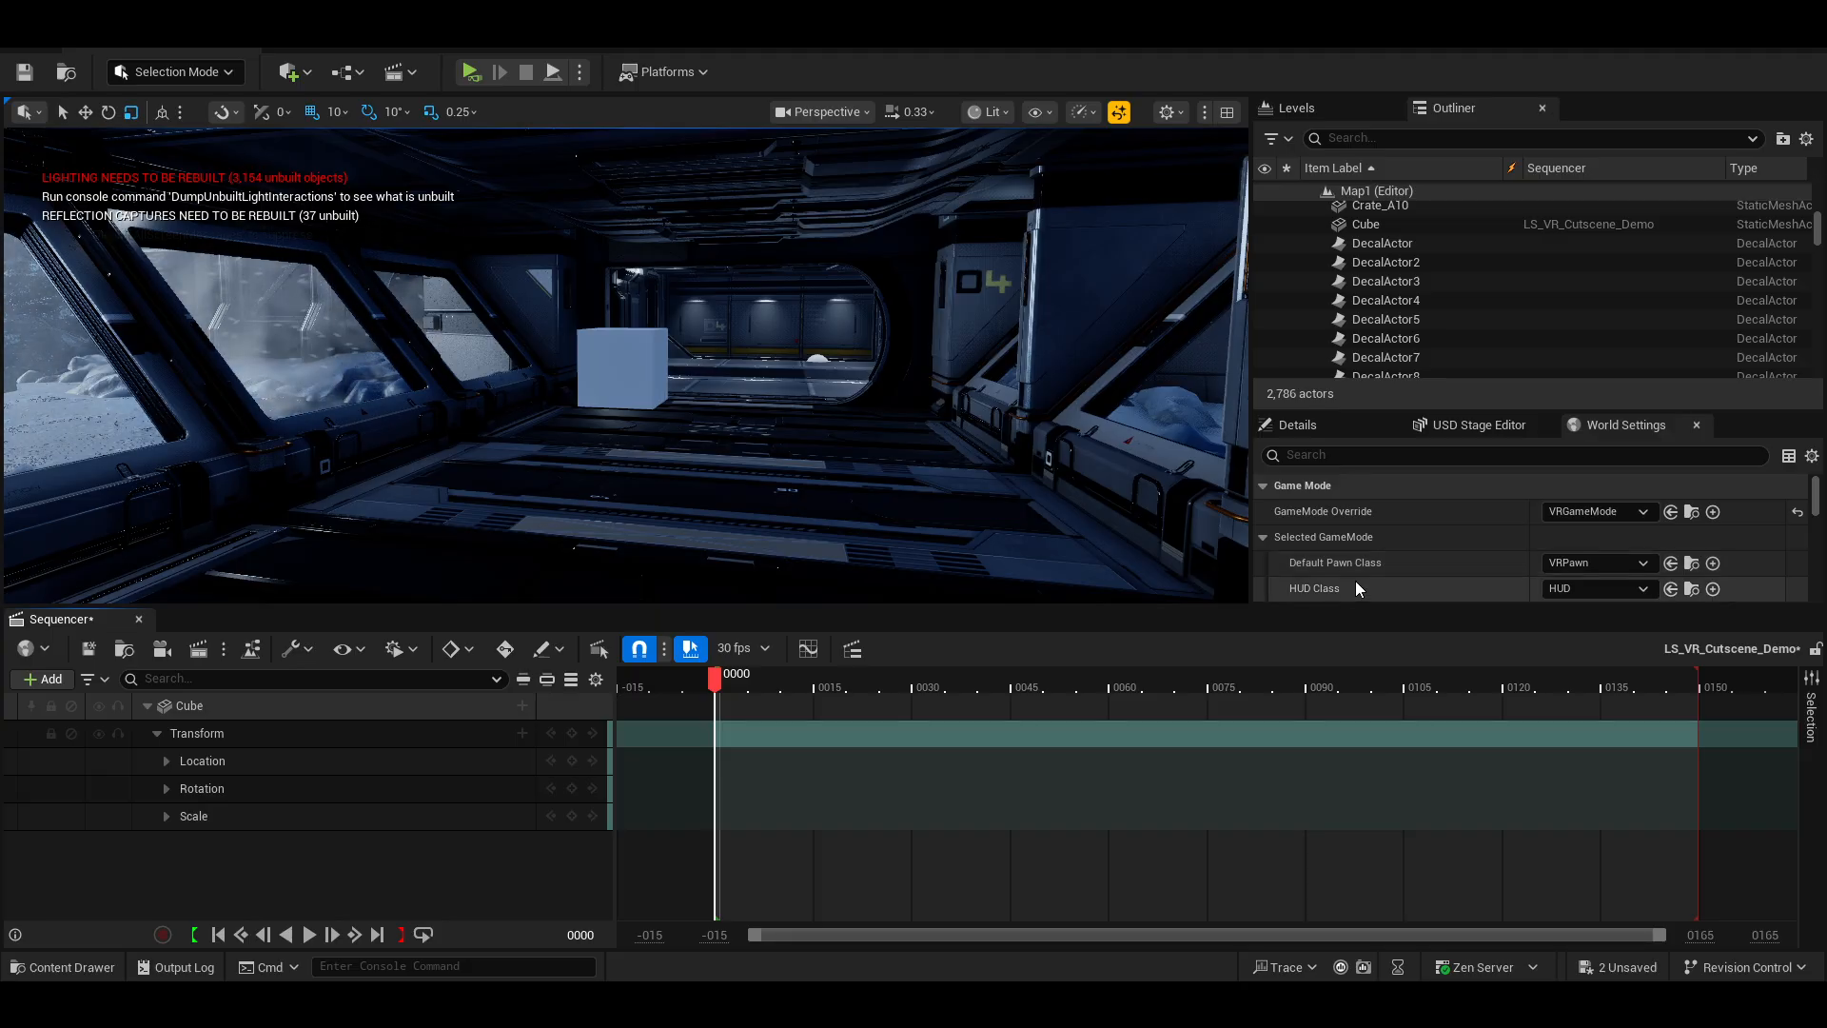
left_click(1340, 430)
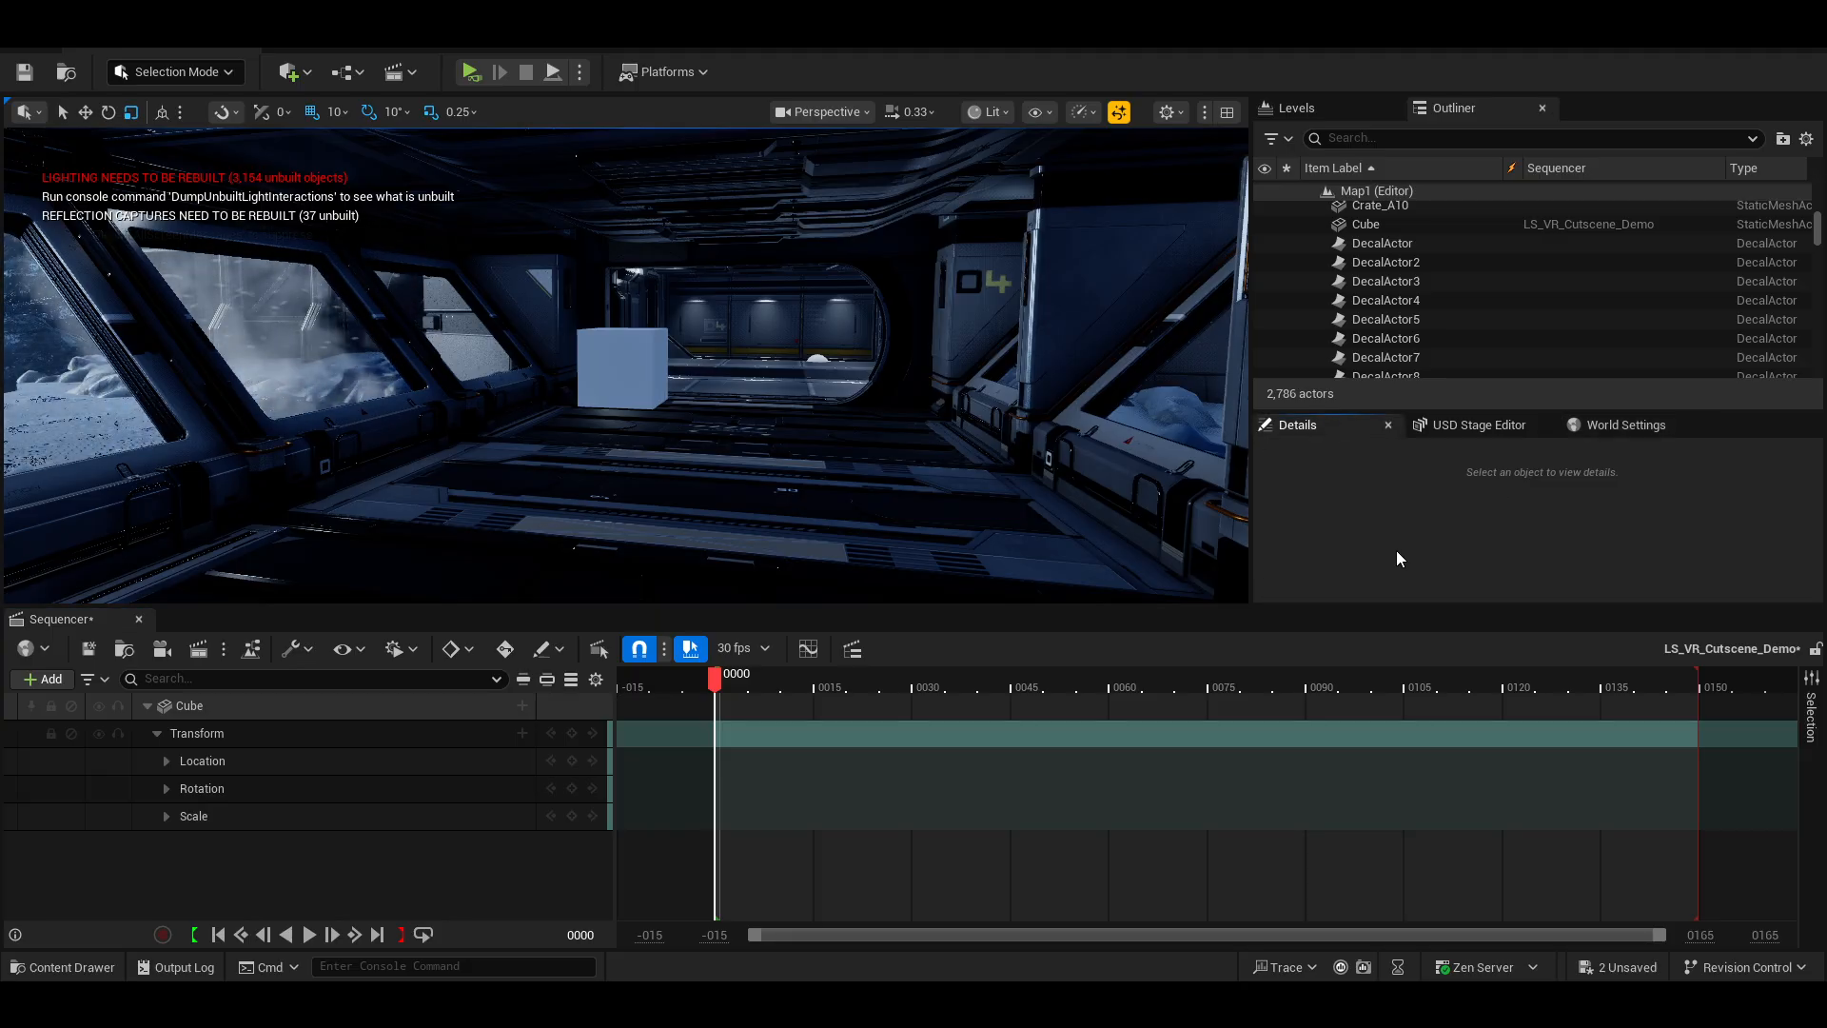
left_click(630, 377)
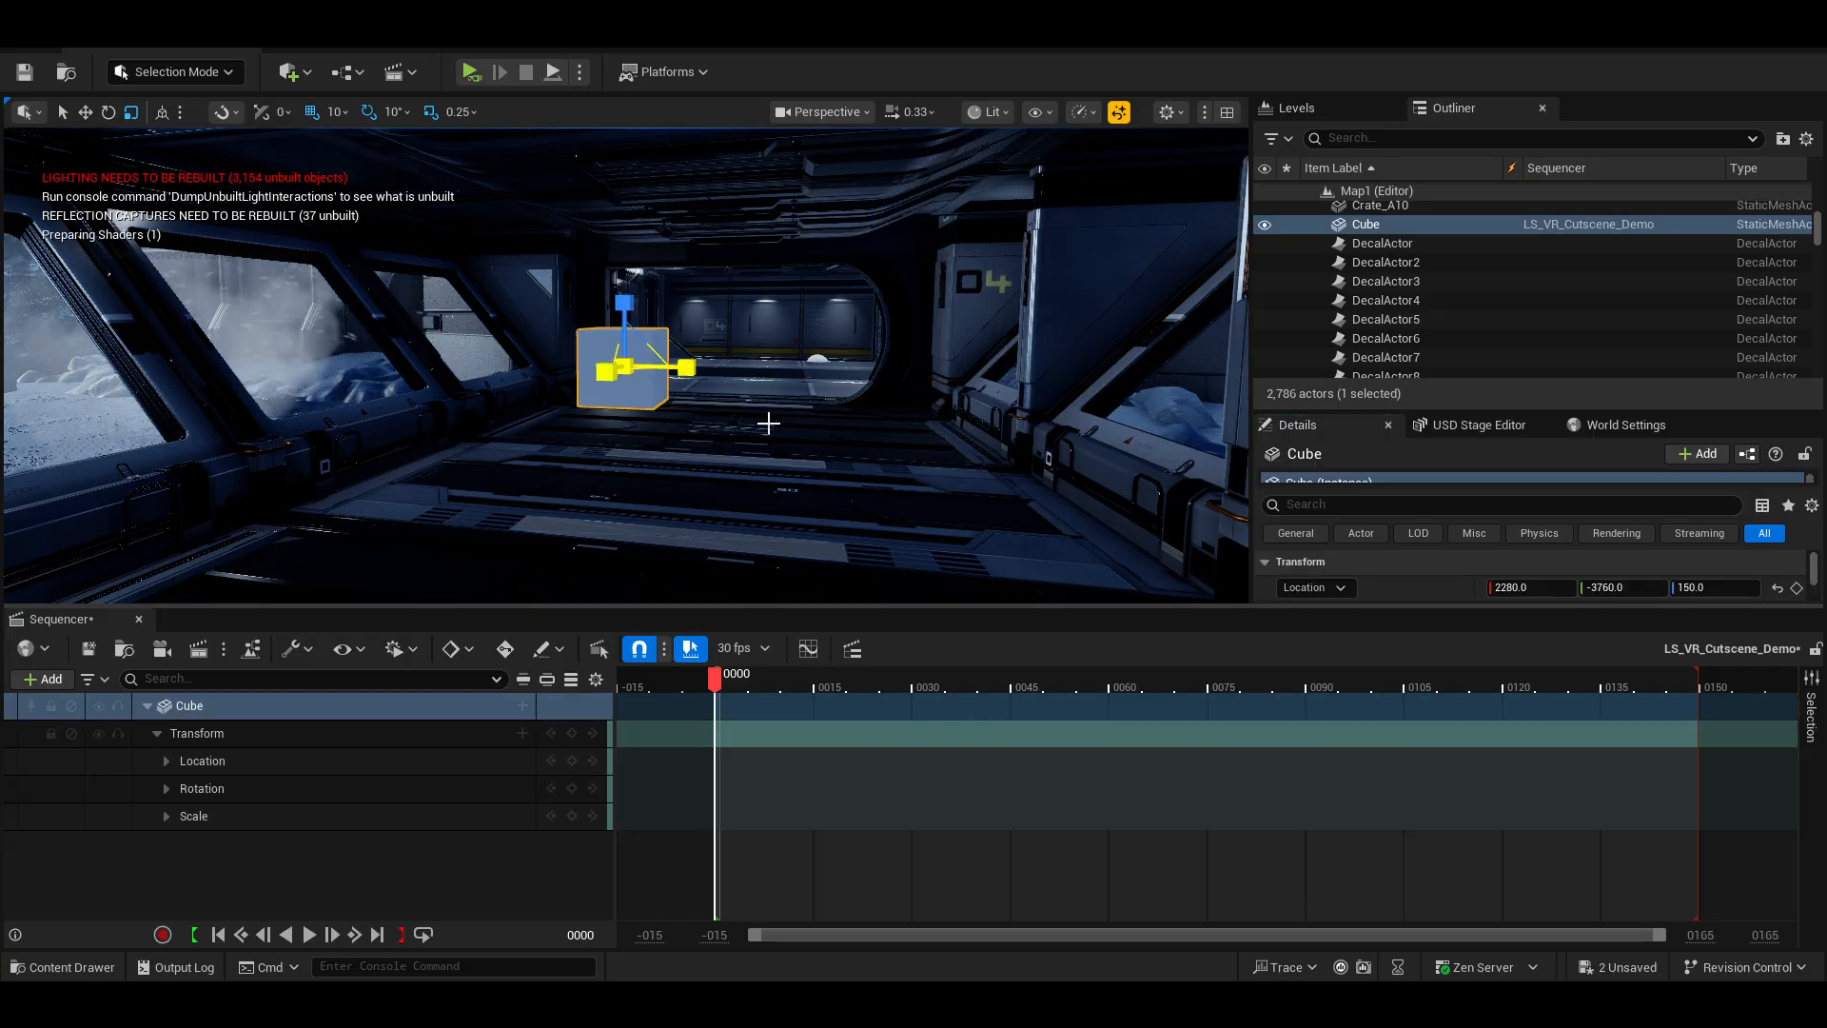
scroll(1361, 558, "down", 4)
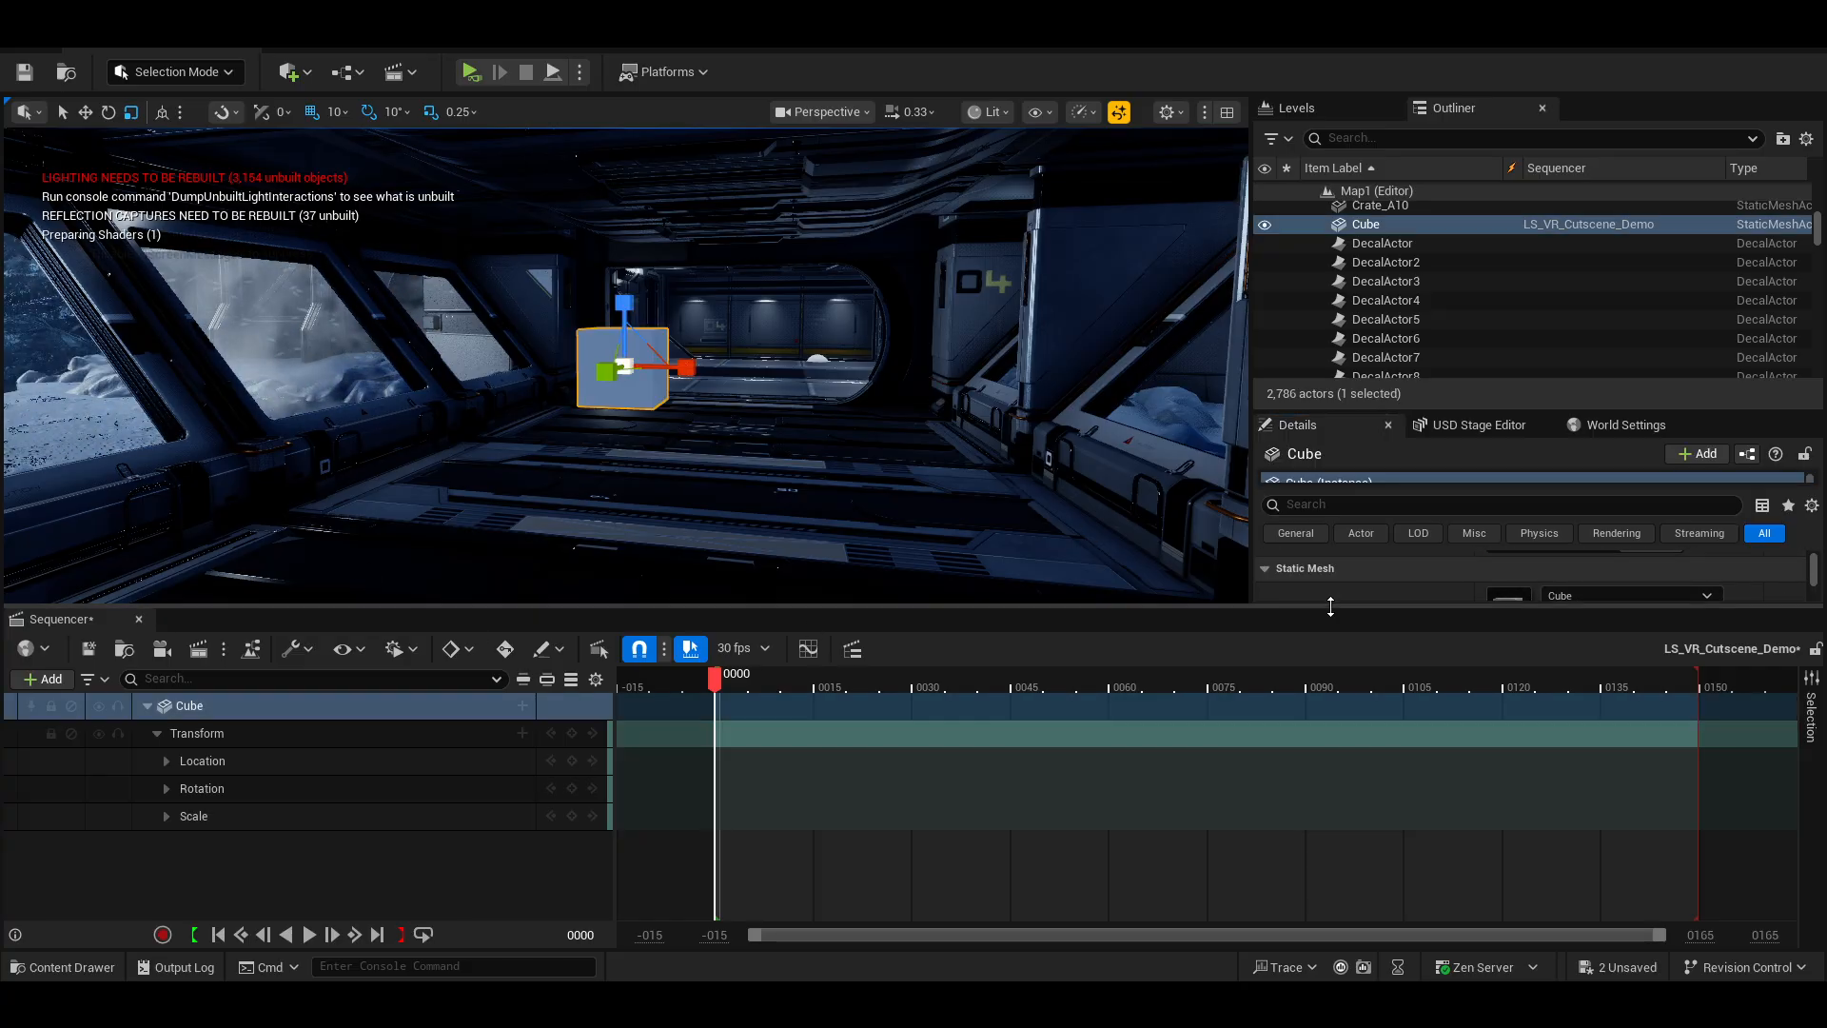
left_click_drag(666, 606, 666, 745)
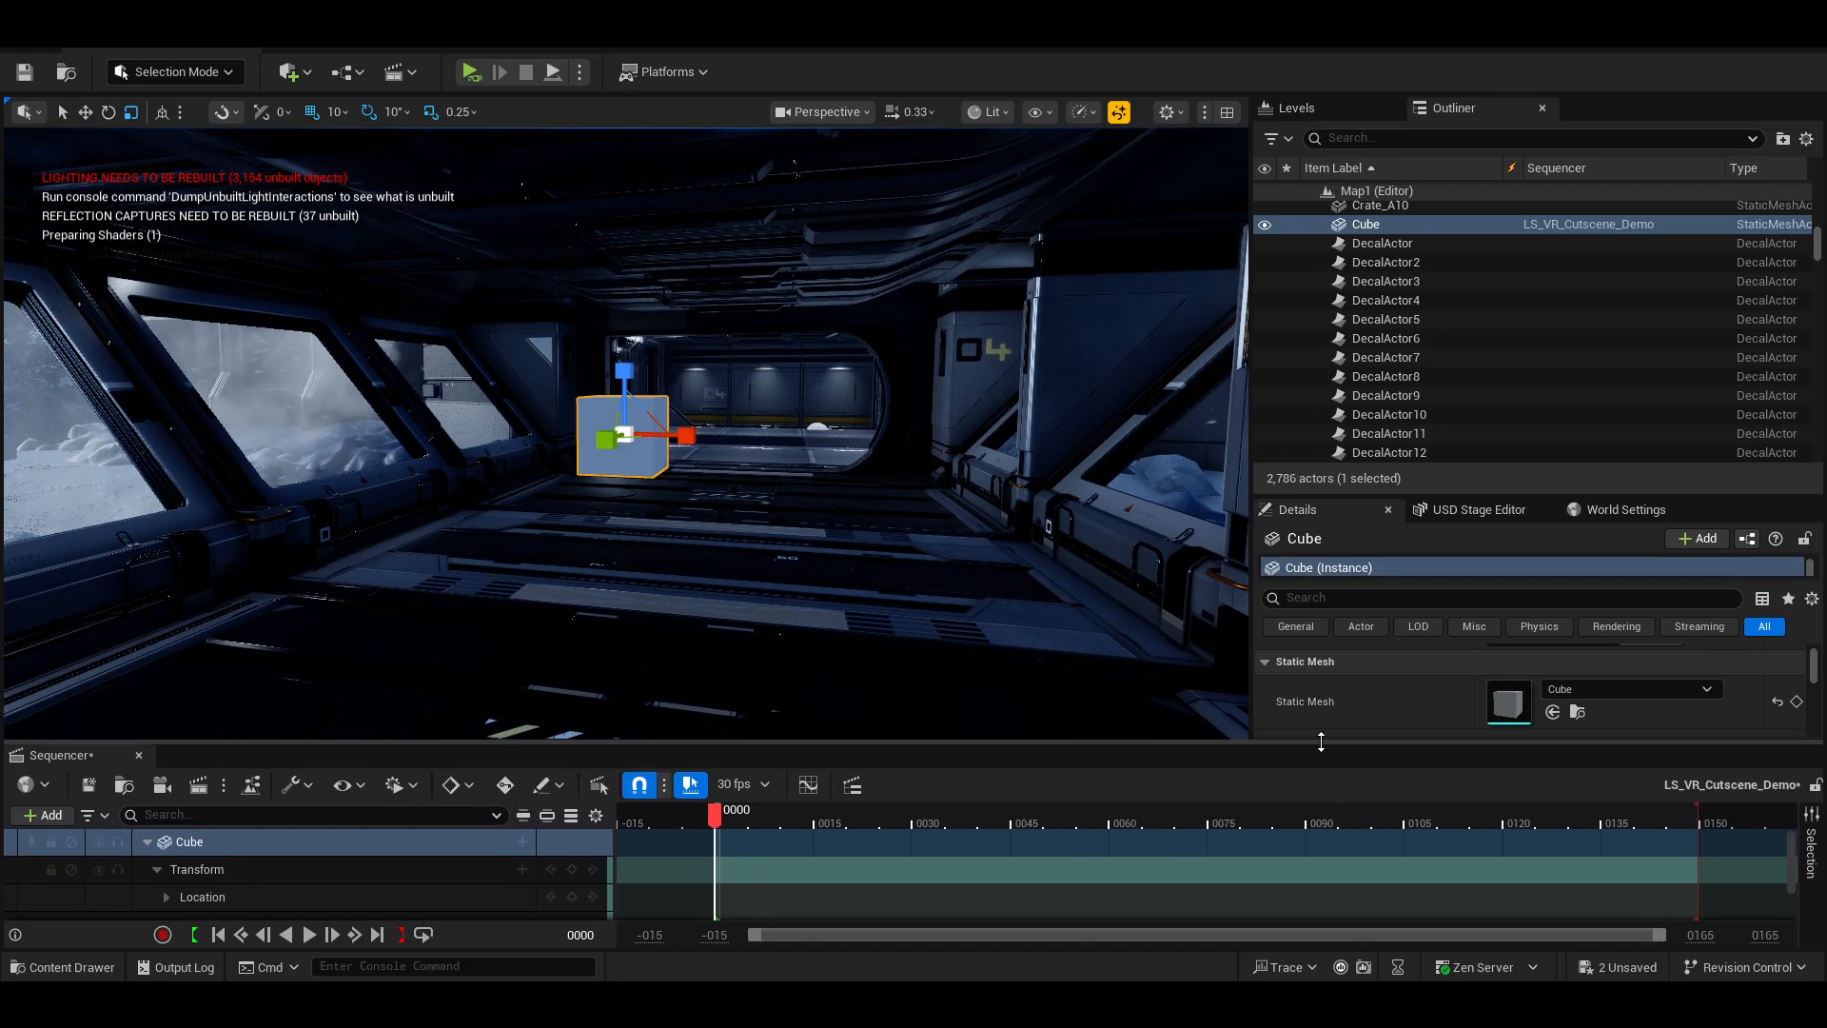
left_click(522, 842)
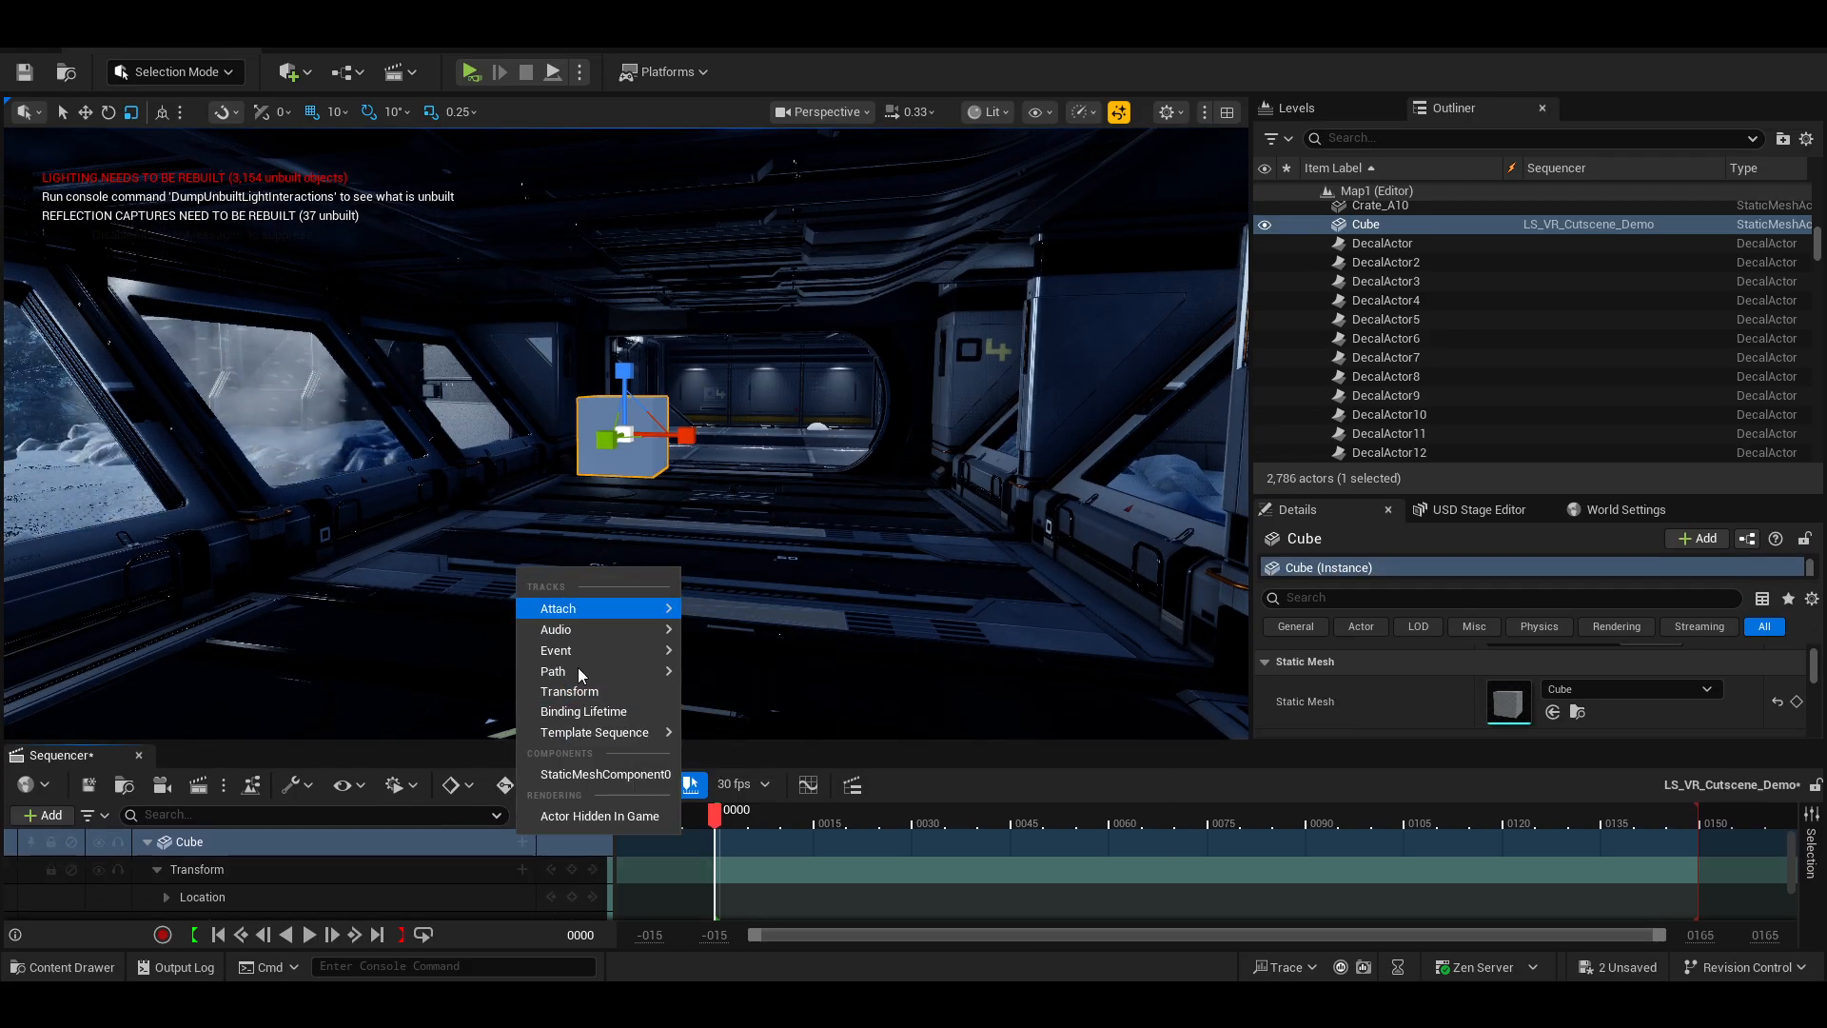
mouse_move(593, 740)
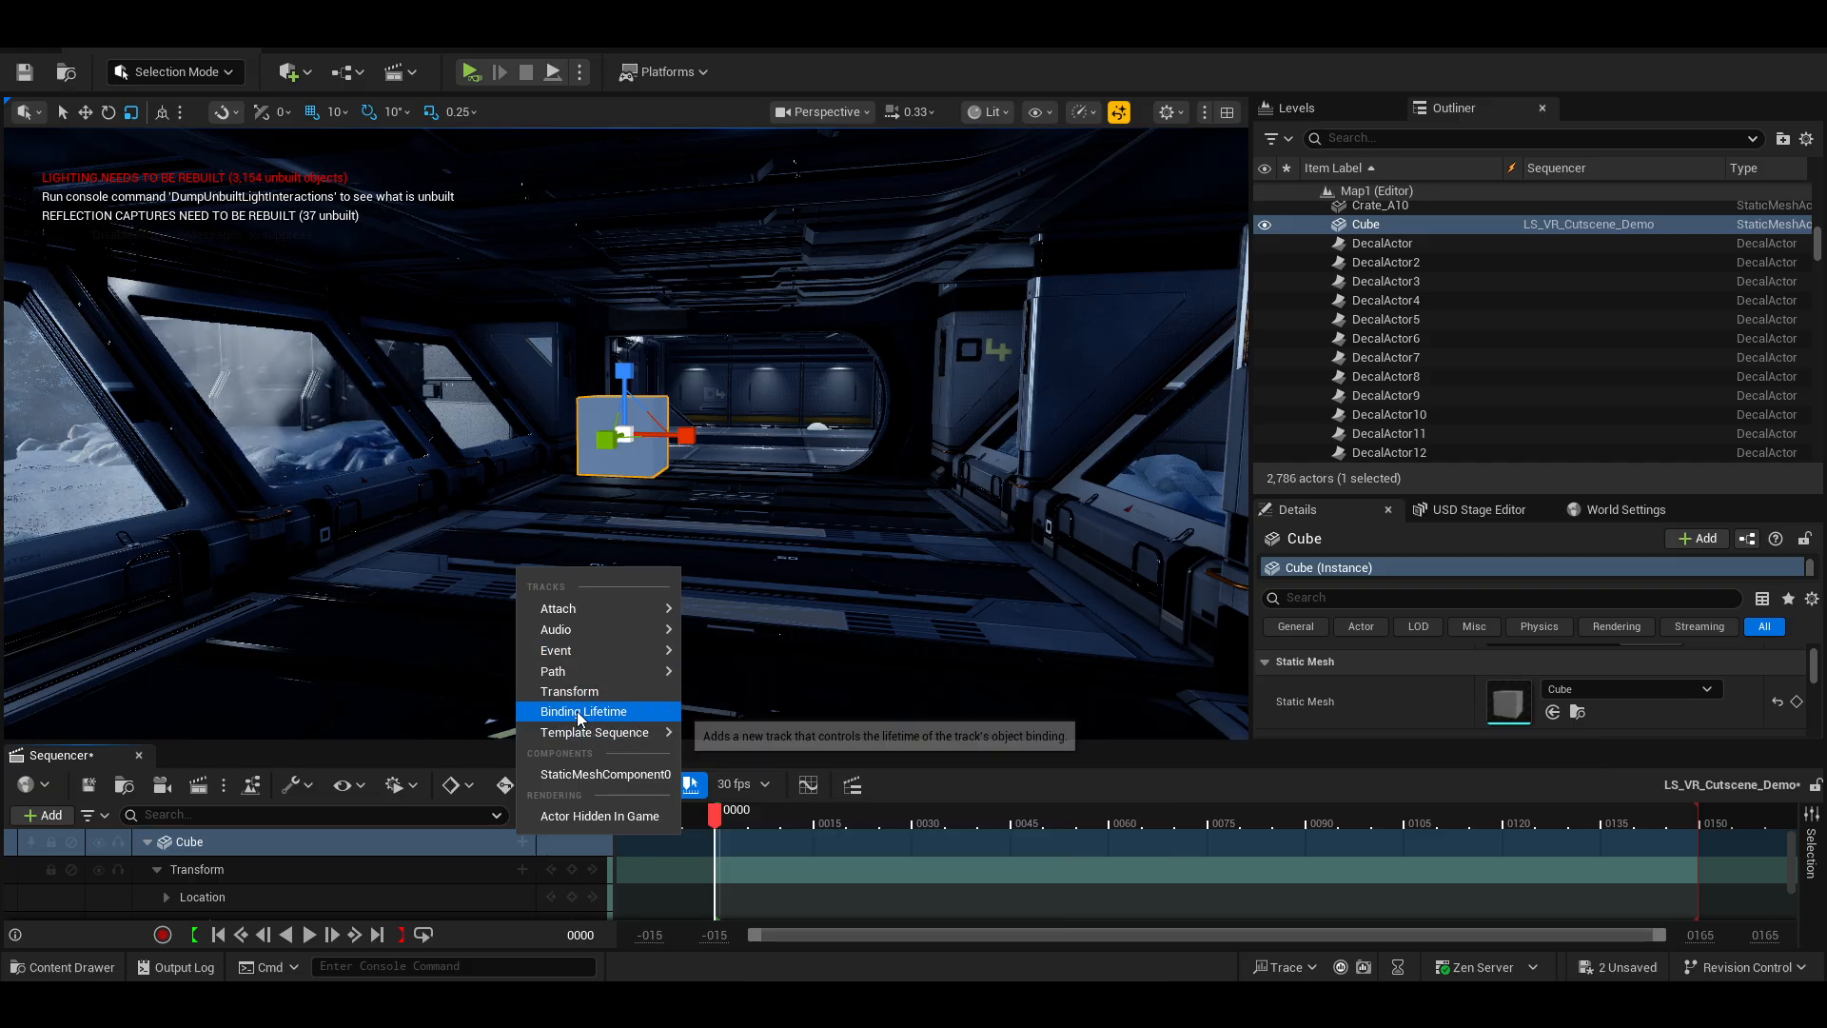
mouse_move(571, 652)
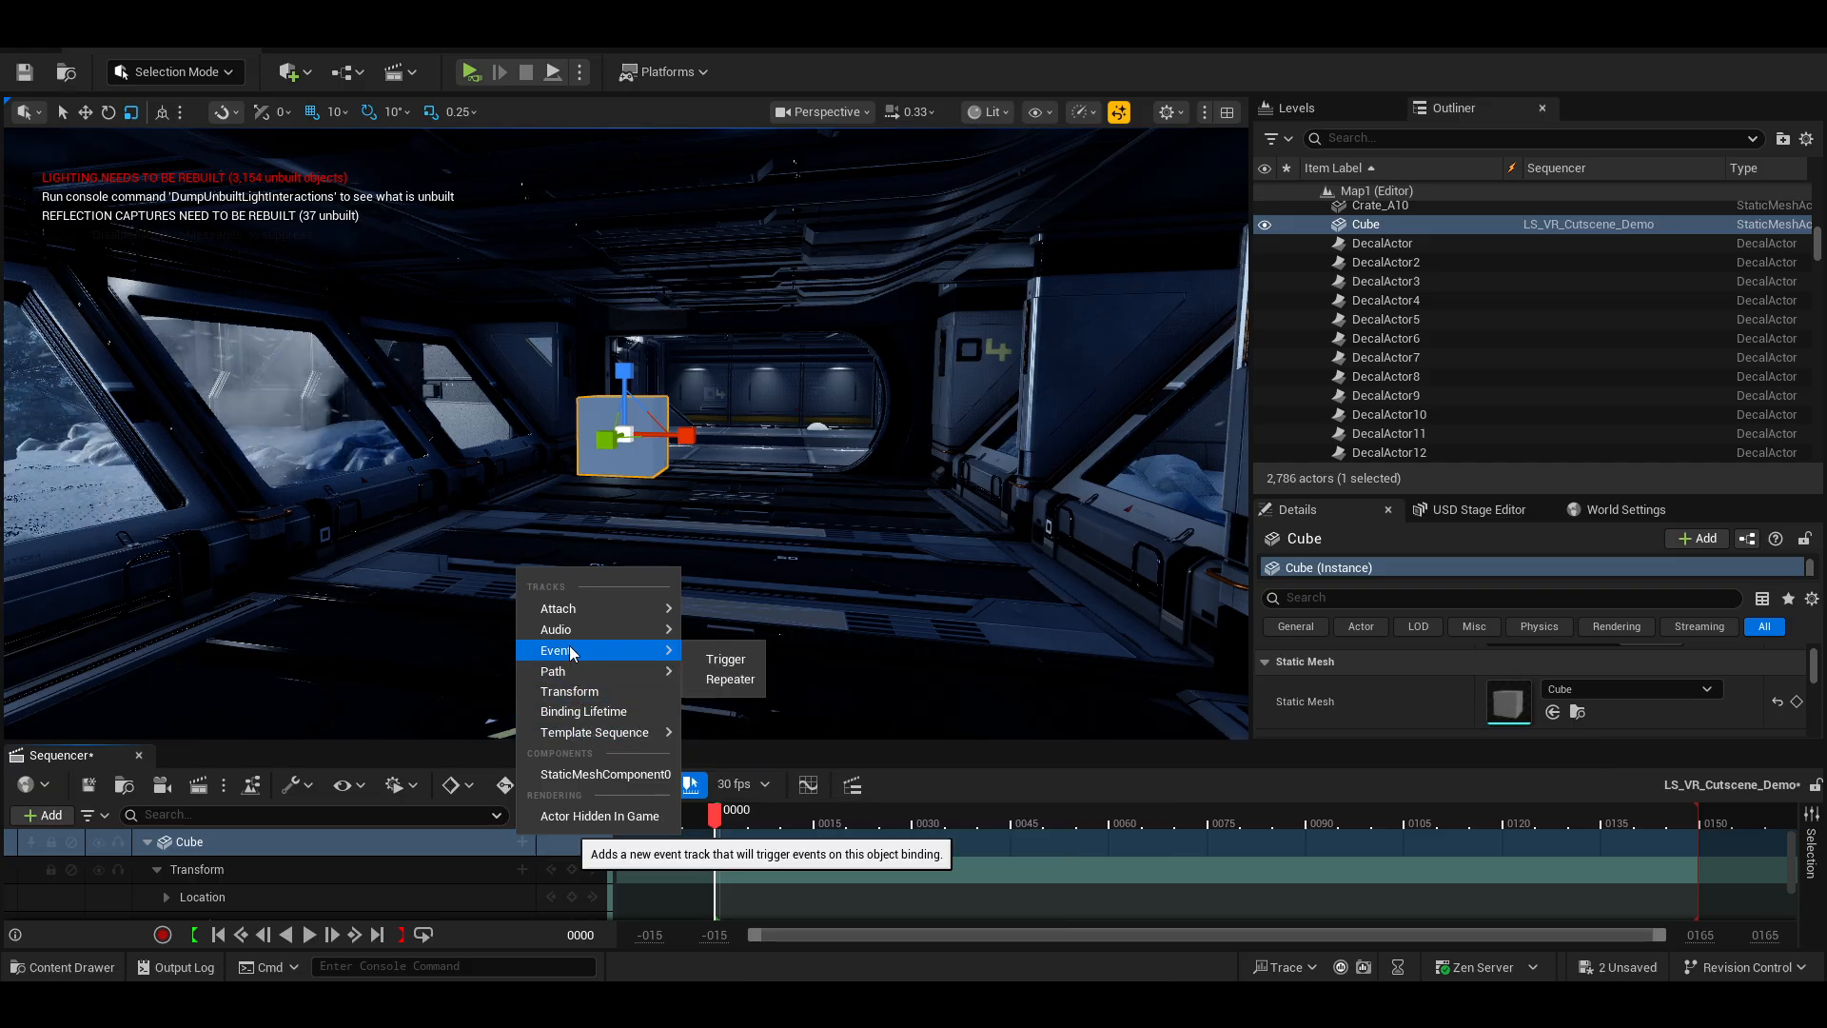
mouse_move(571, 612)
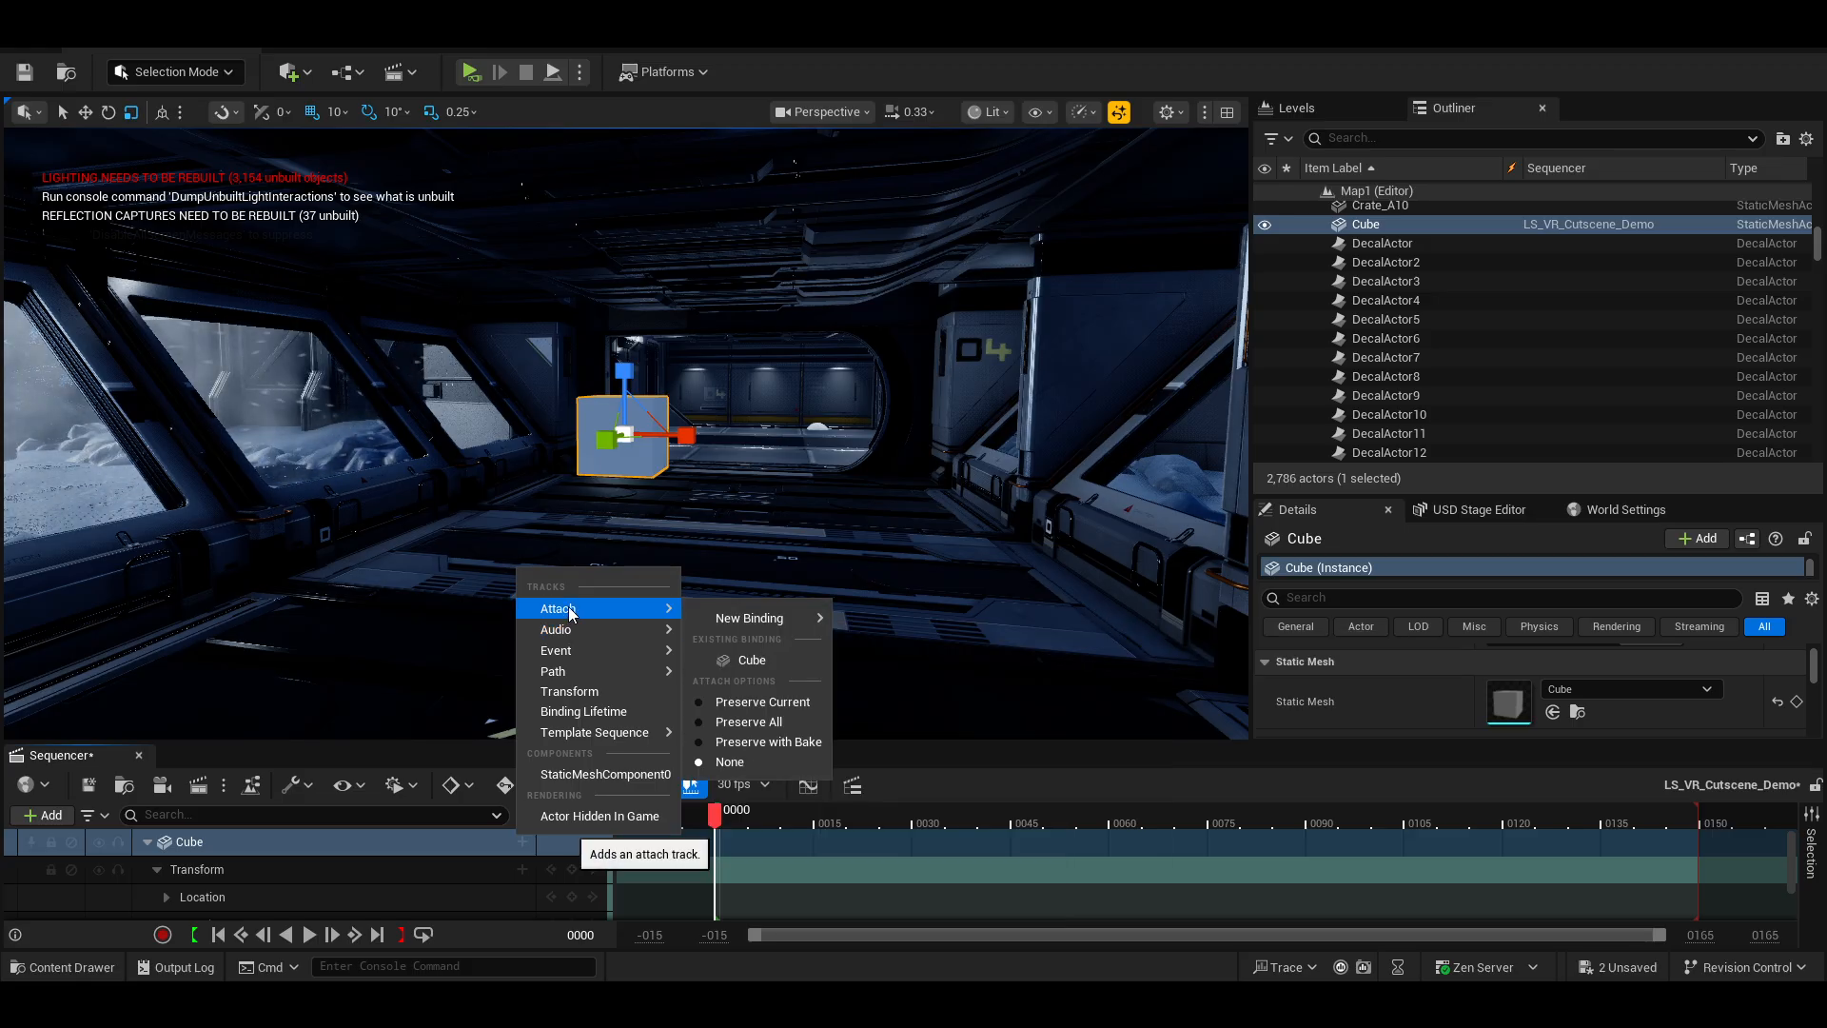
left_click_drag(385, 744, 399, 564)
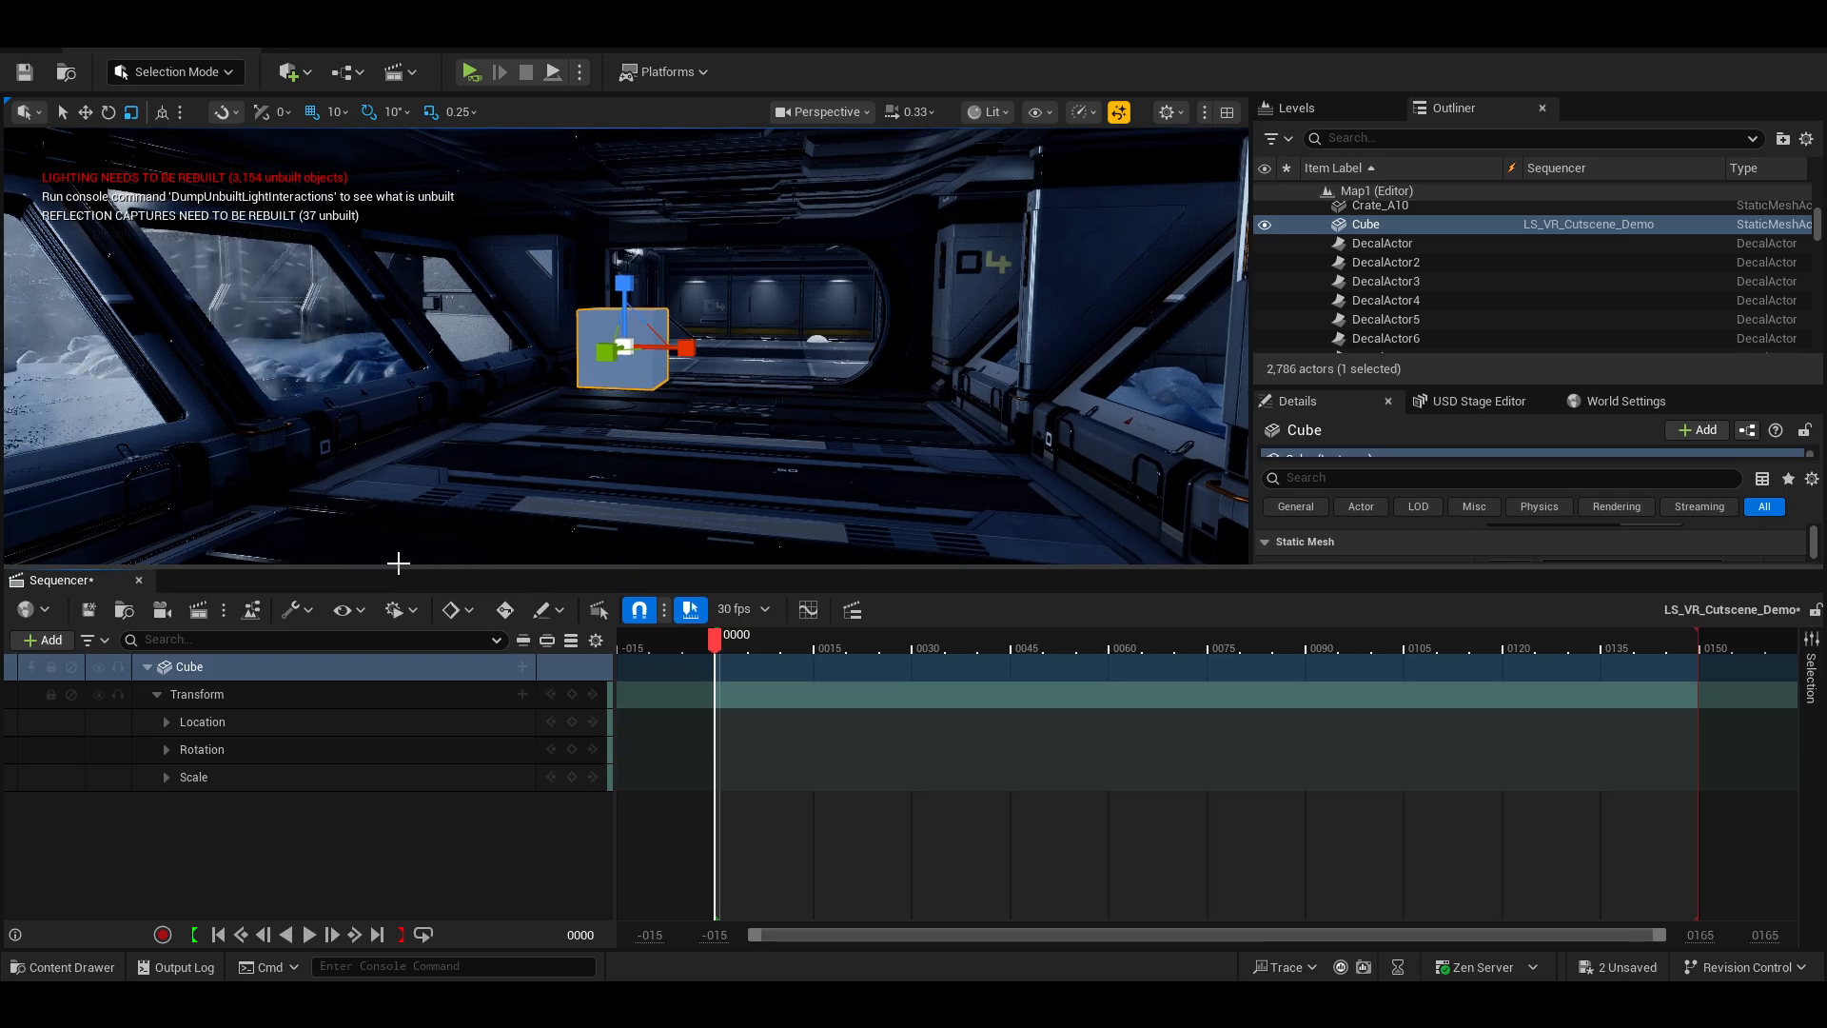
Lower the Cube closer to the corridor floor.
right_click_drag(578, 455, 633, 423)
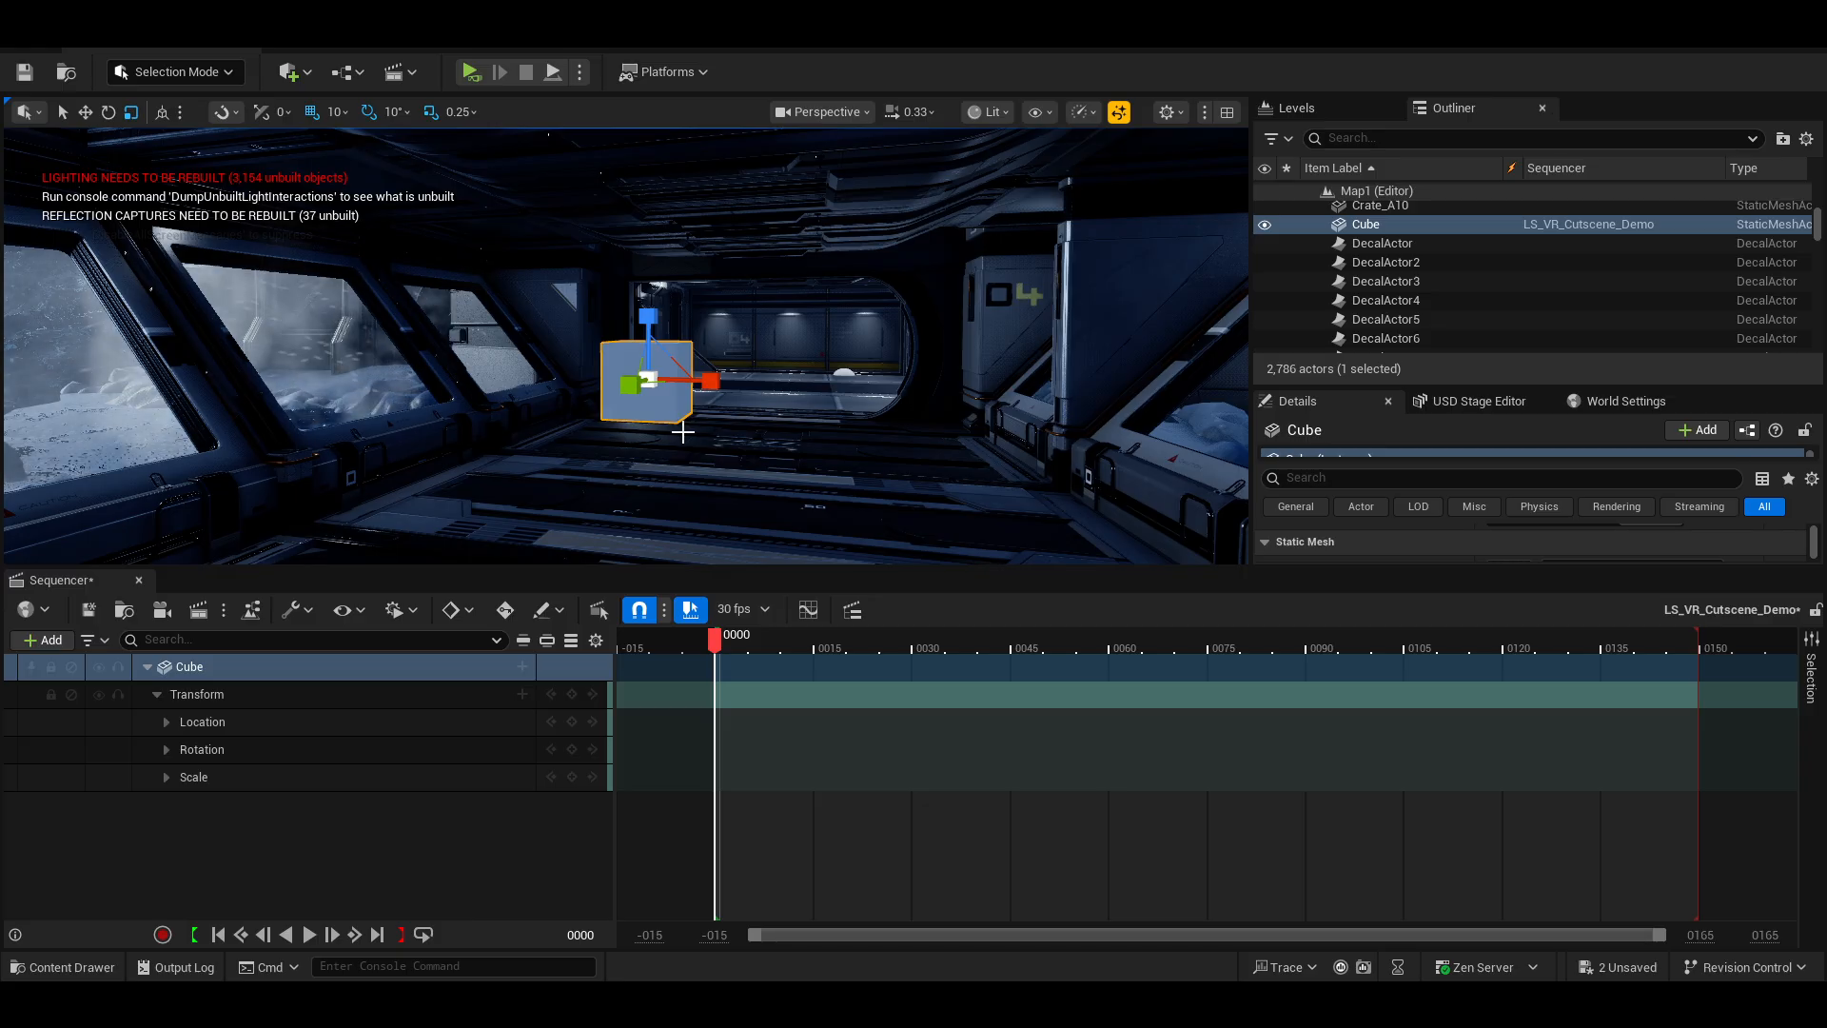
key("w")
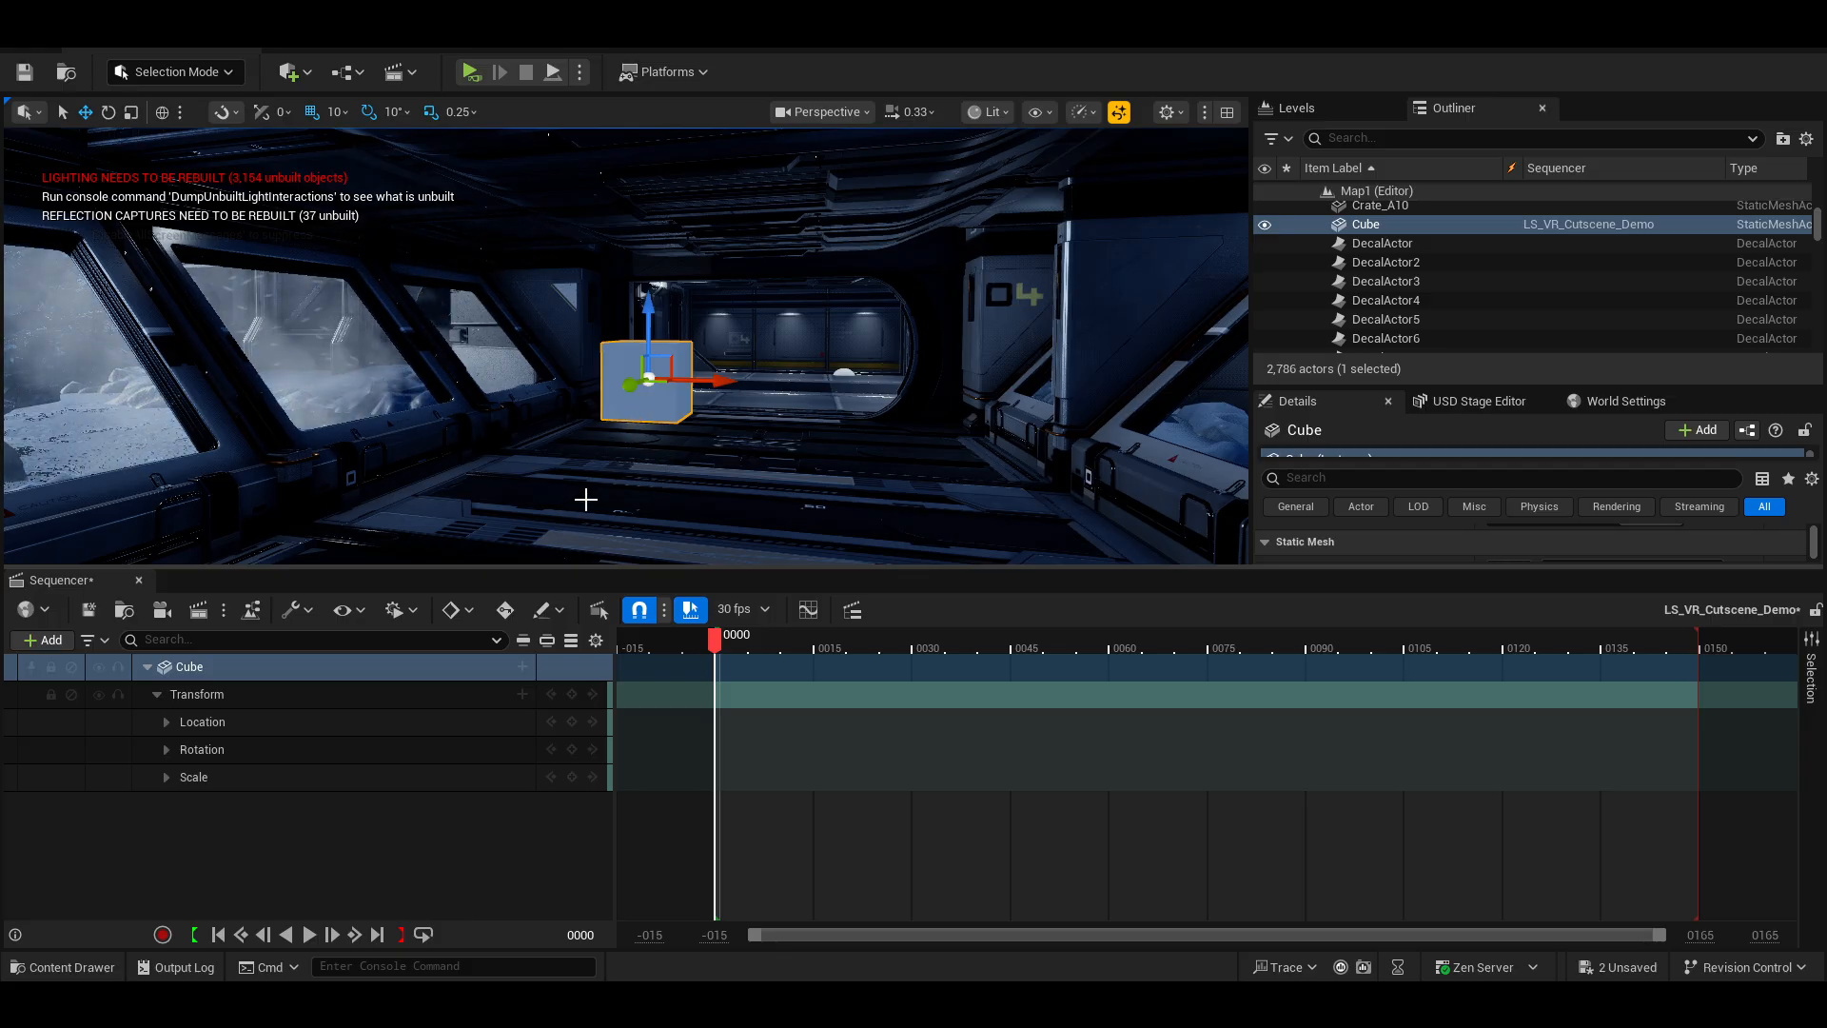
right_click_drag(586, 499, 493, 512)
key("d")
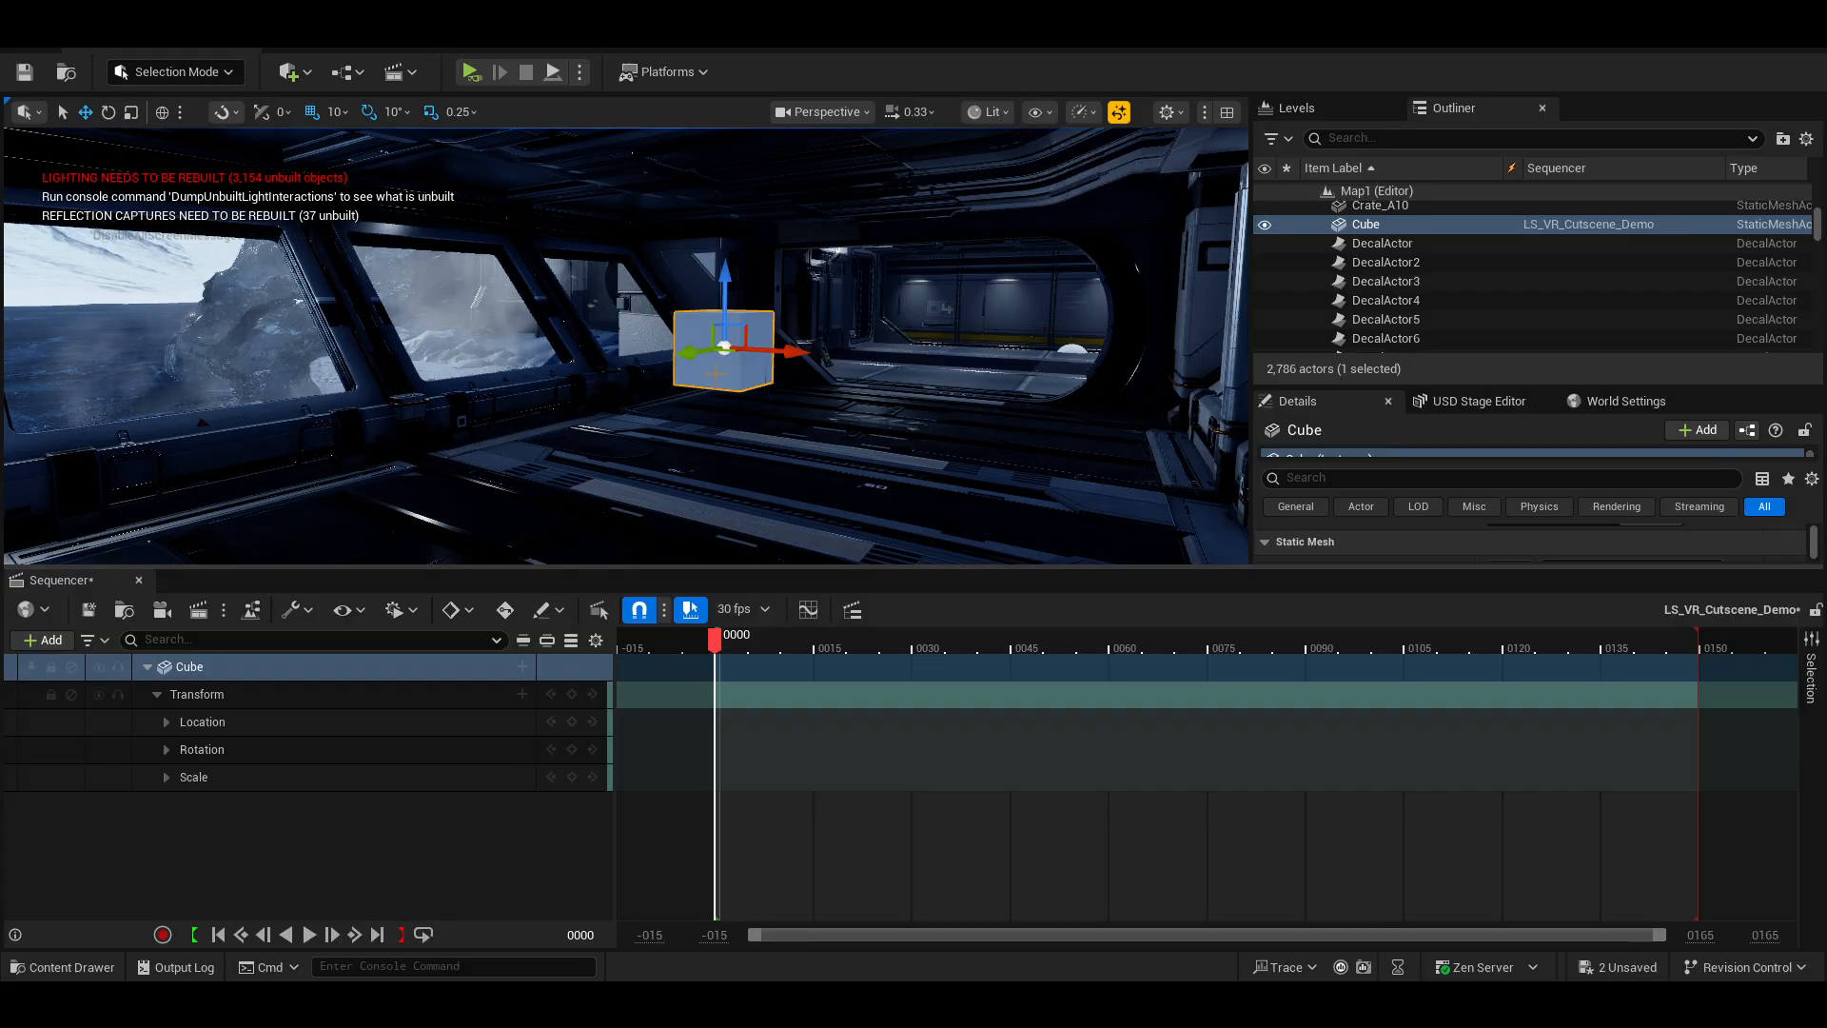
left_click_drag(735, 281, 739, 355)
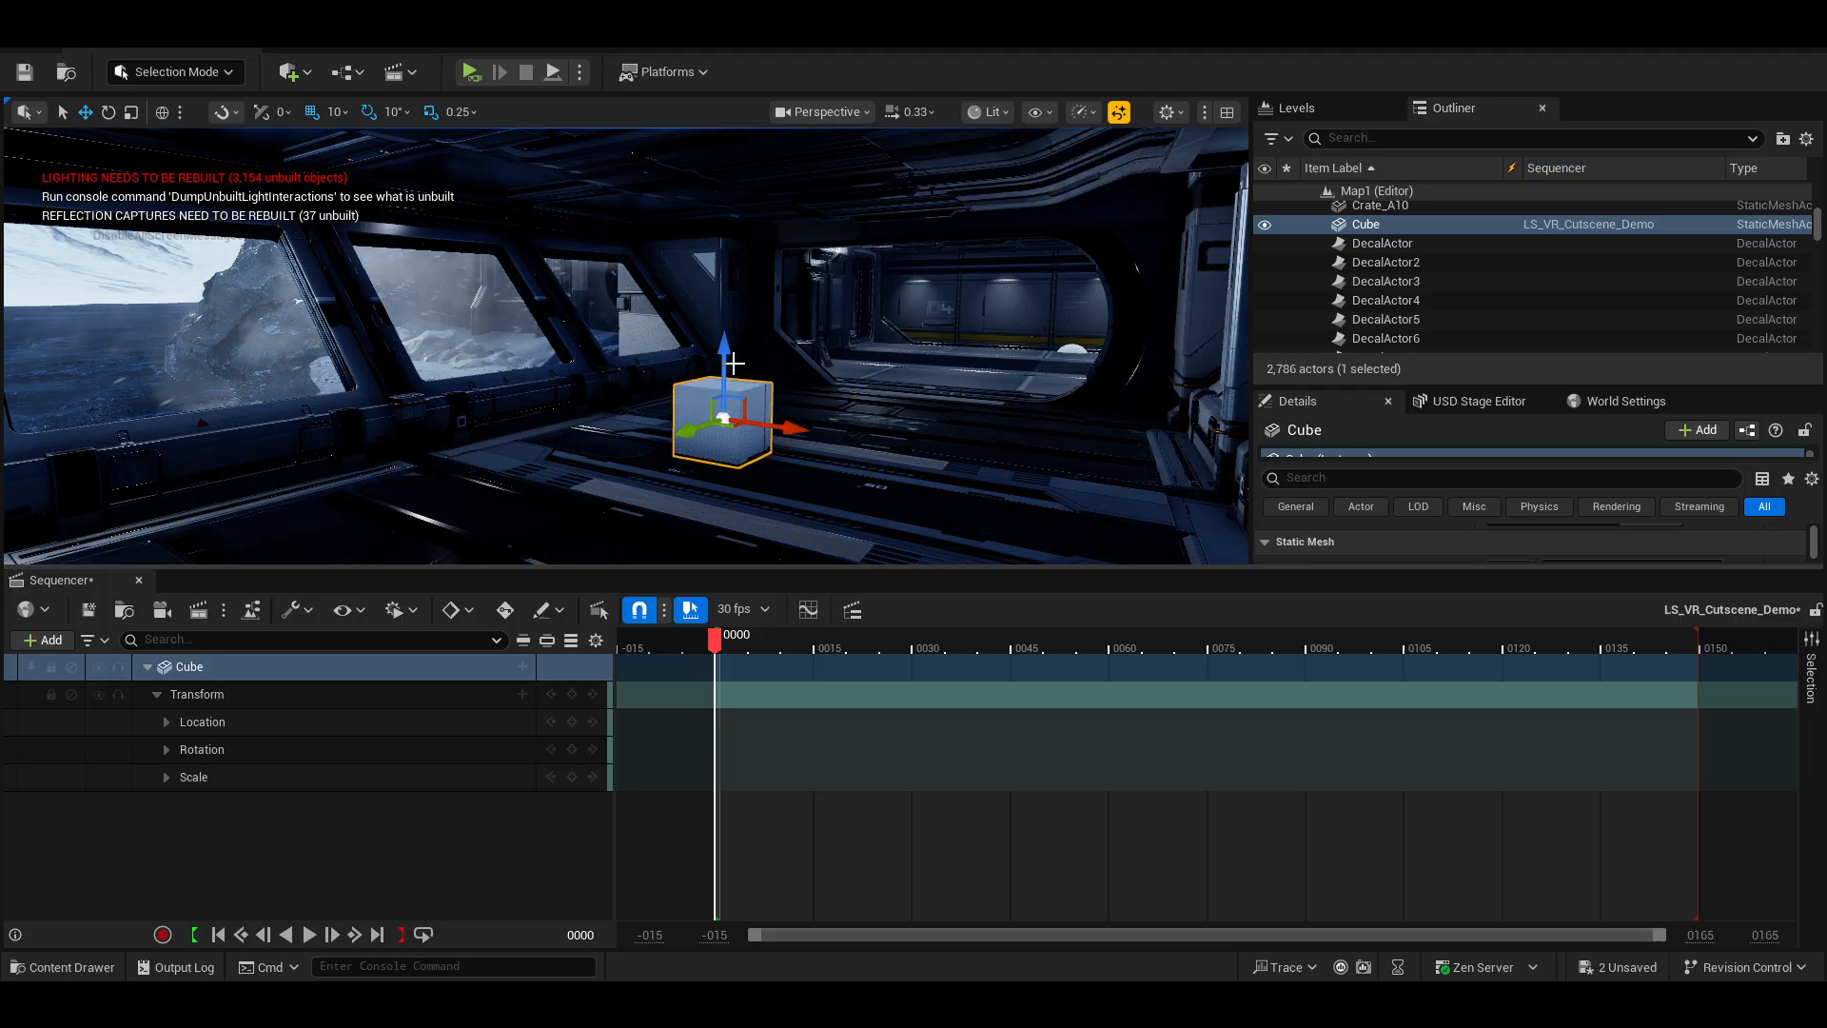
Key the Cube's transform at frame 0.
left_click(573, 700)
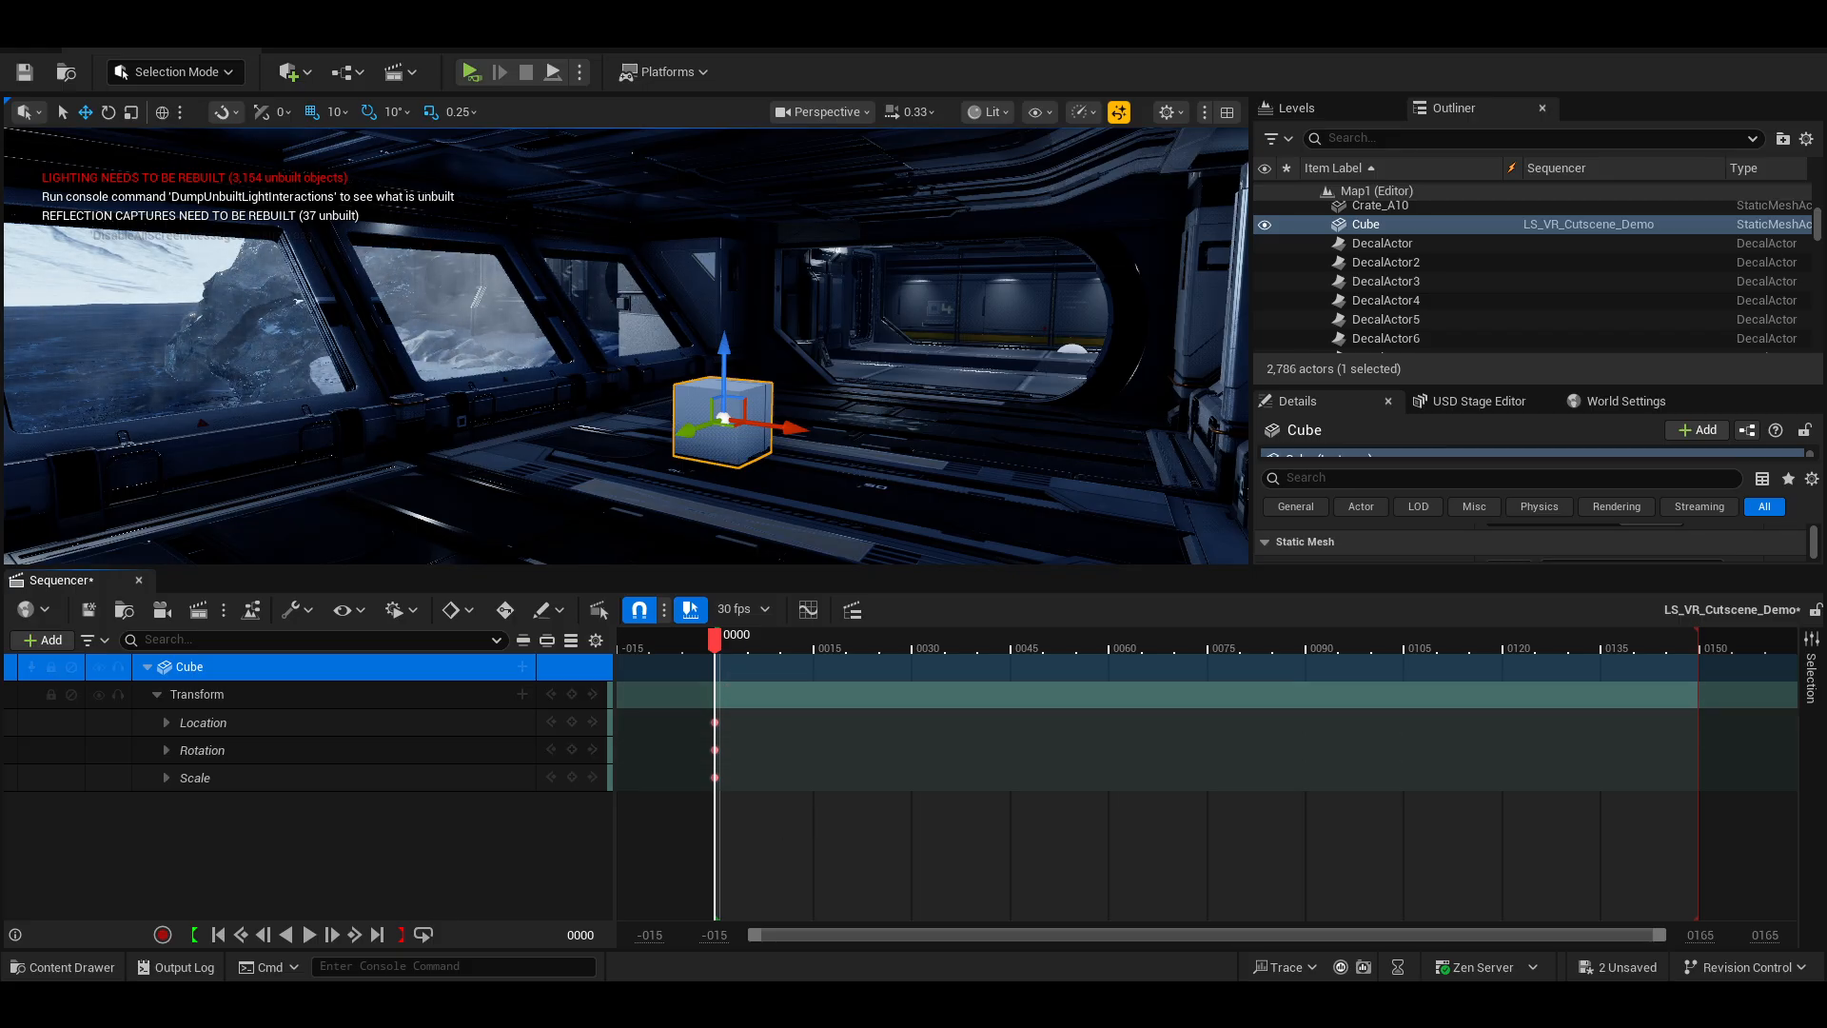
key("w")
right_click_drag(725, 490, 725, 478)
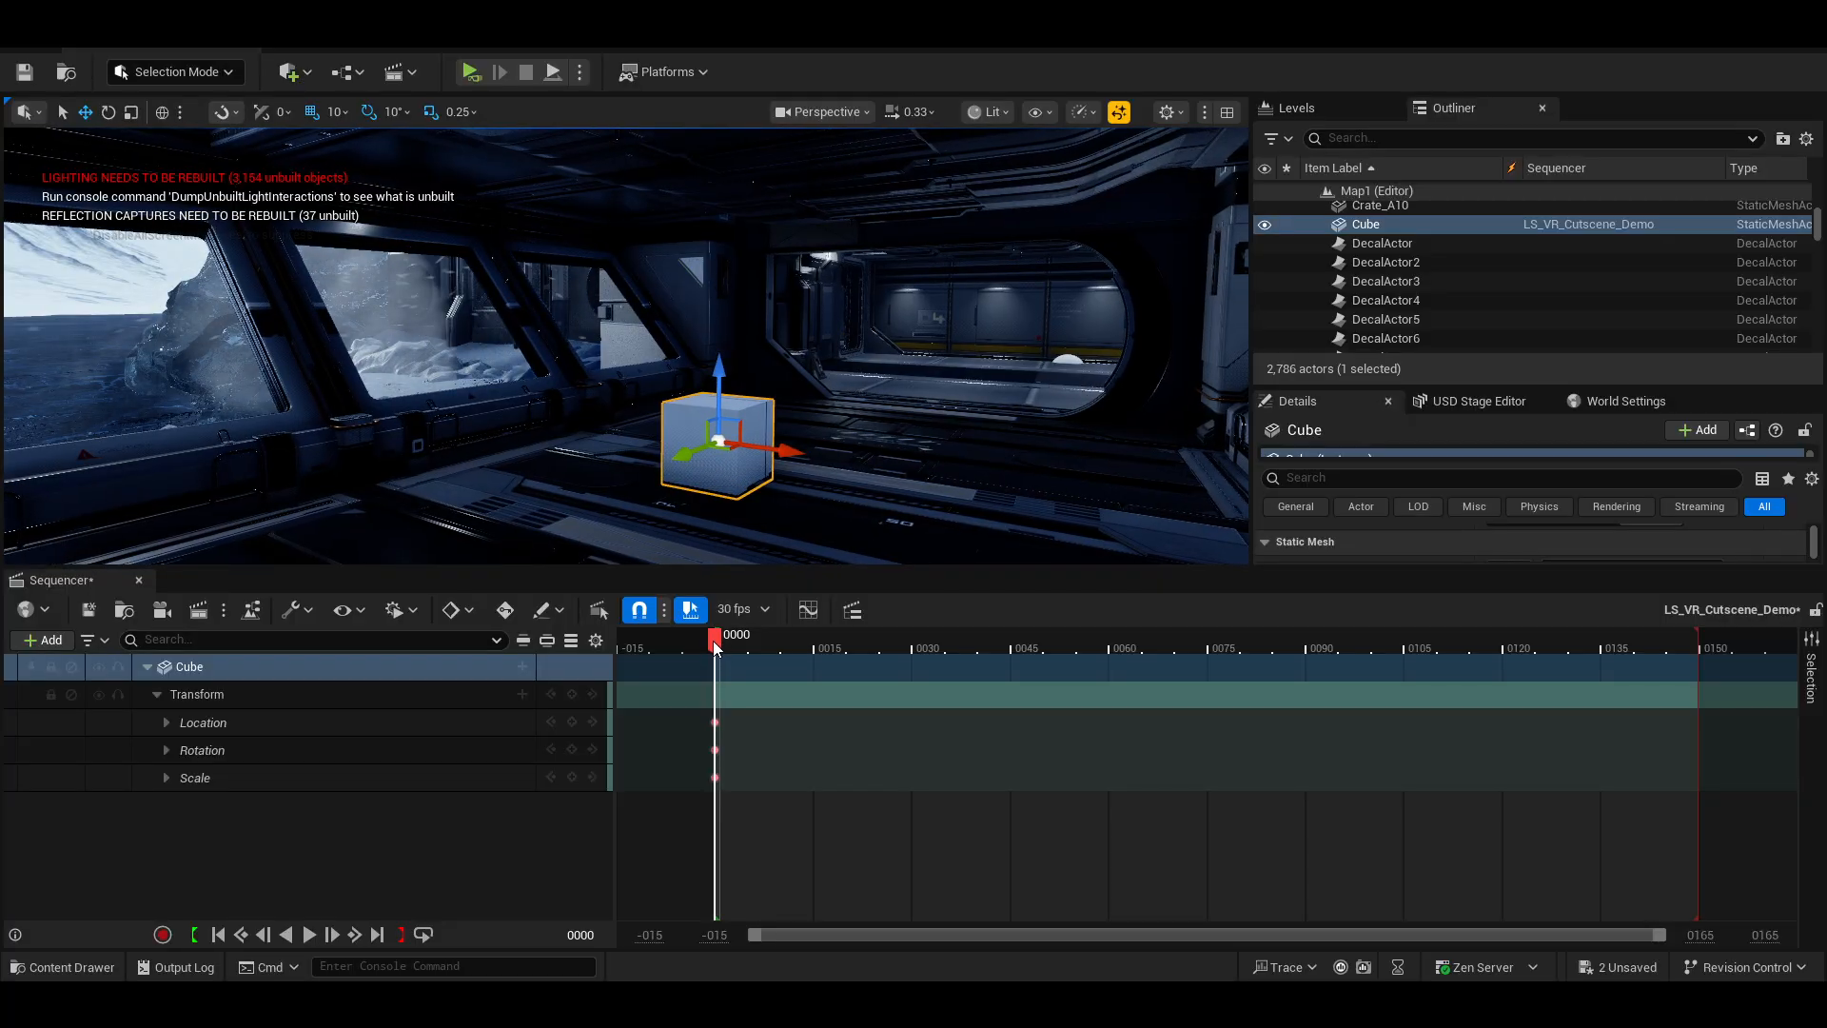
Move the Cube farther down the corridor at frame 60 and key its transform there.
left_click_drag(714, 640, 1110, 658)
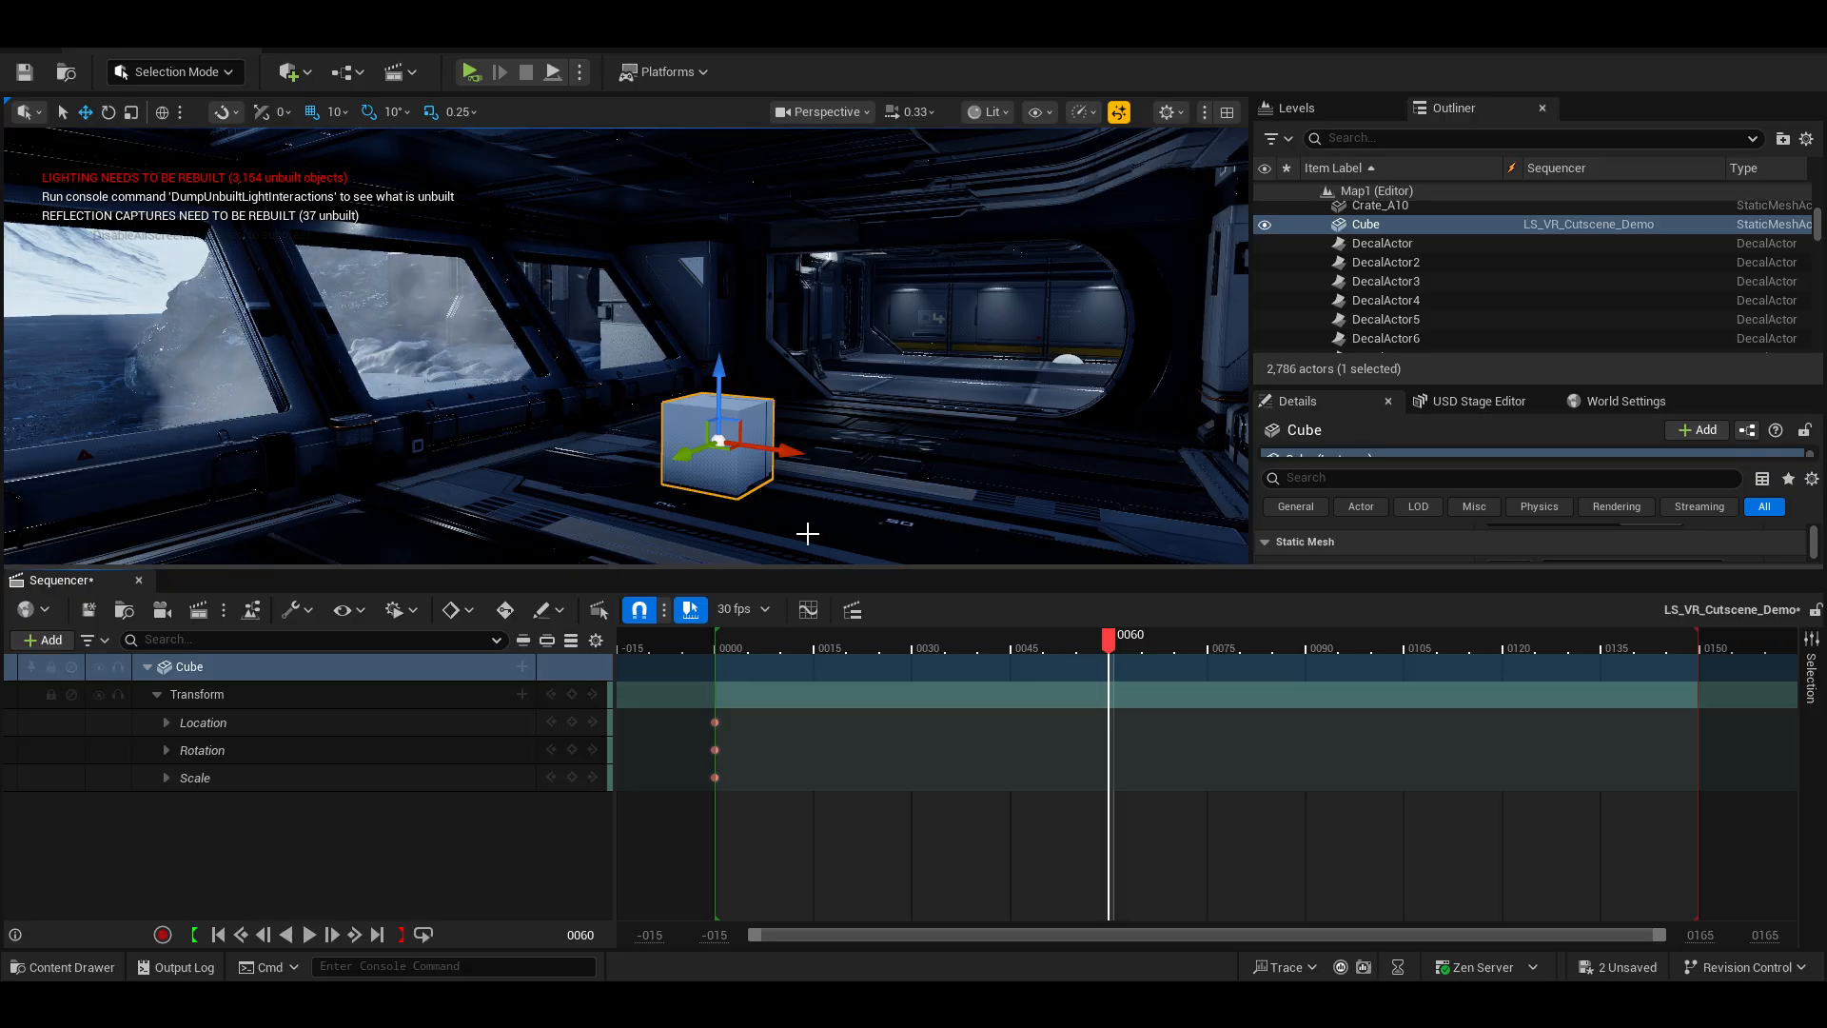
left_click_drag(683, 460, 875, 379)
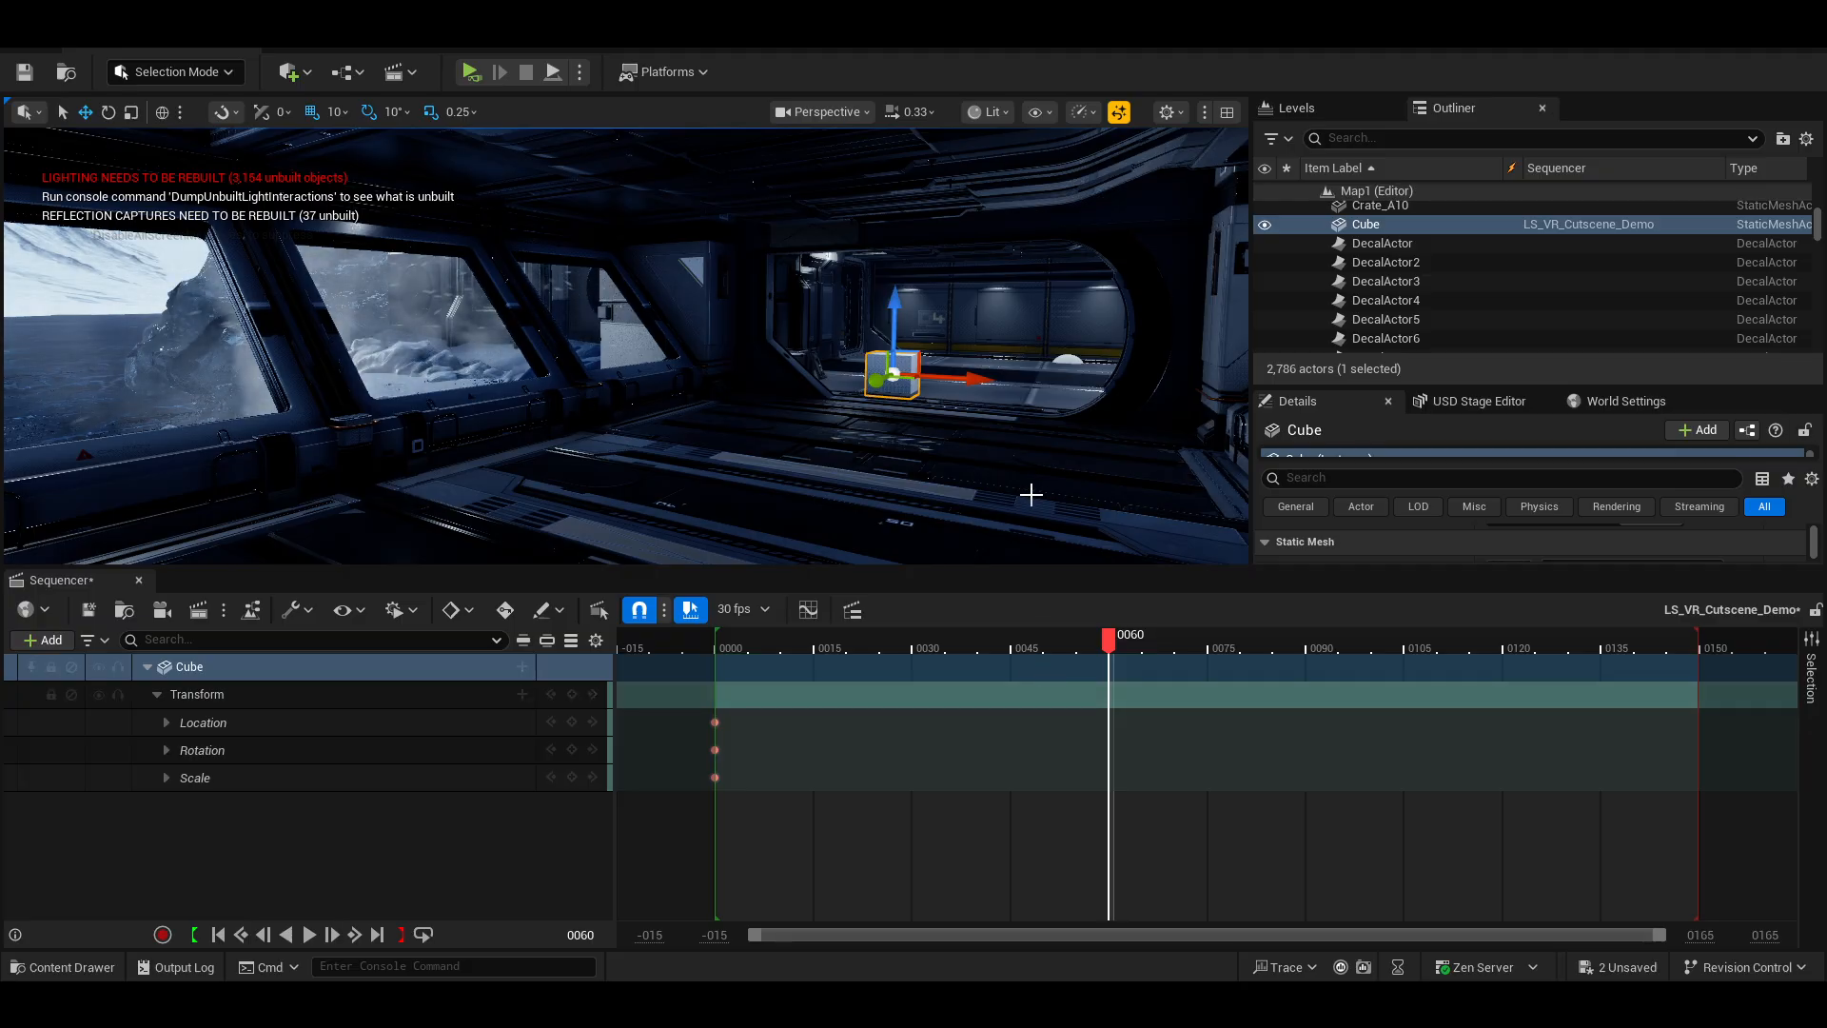
left_click(571, 694)
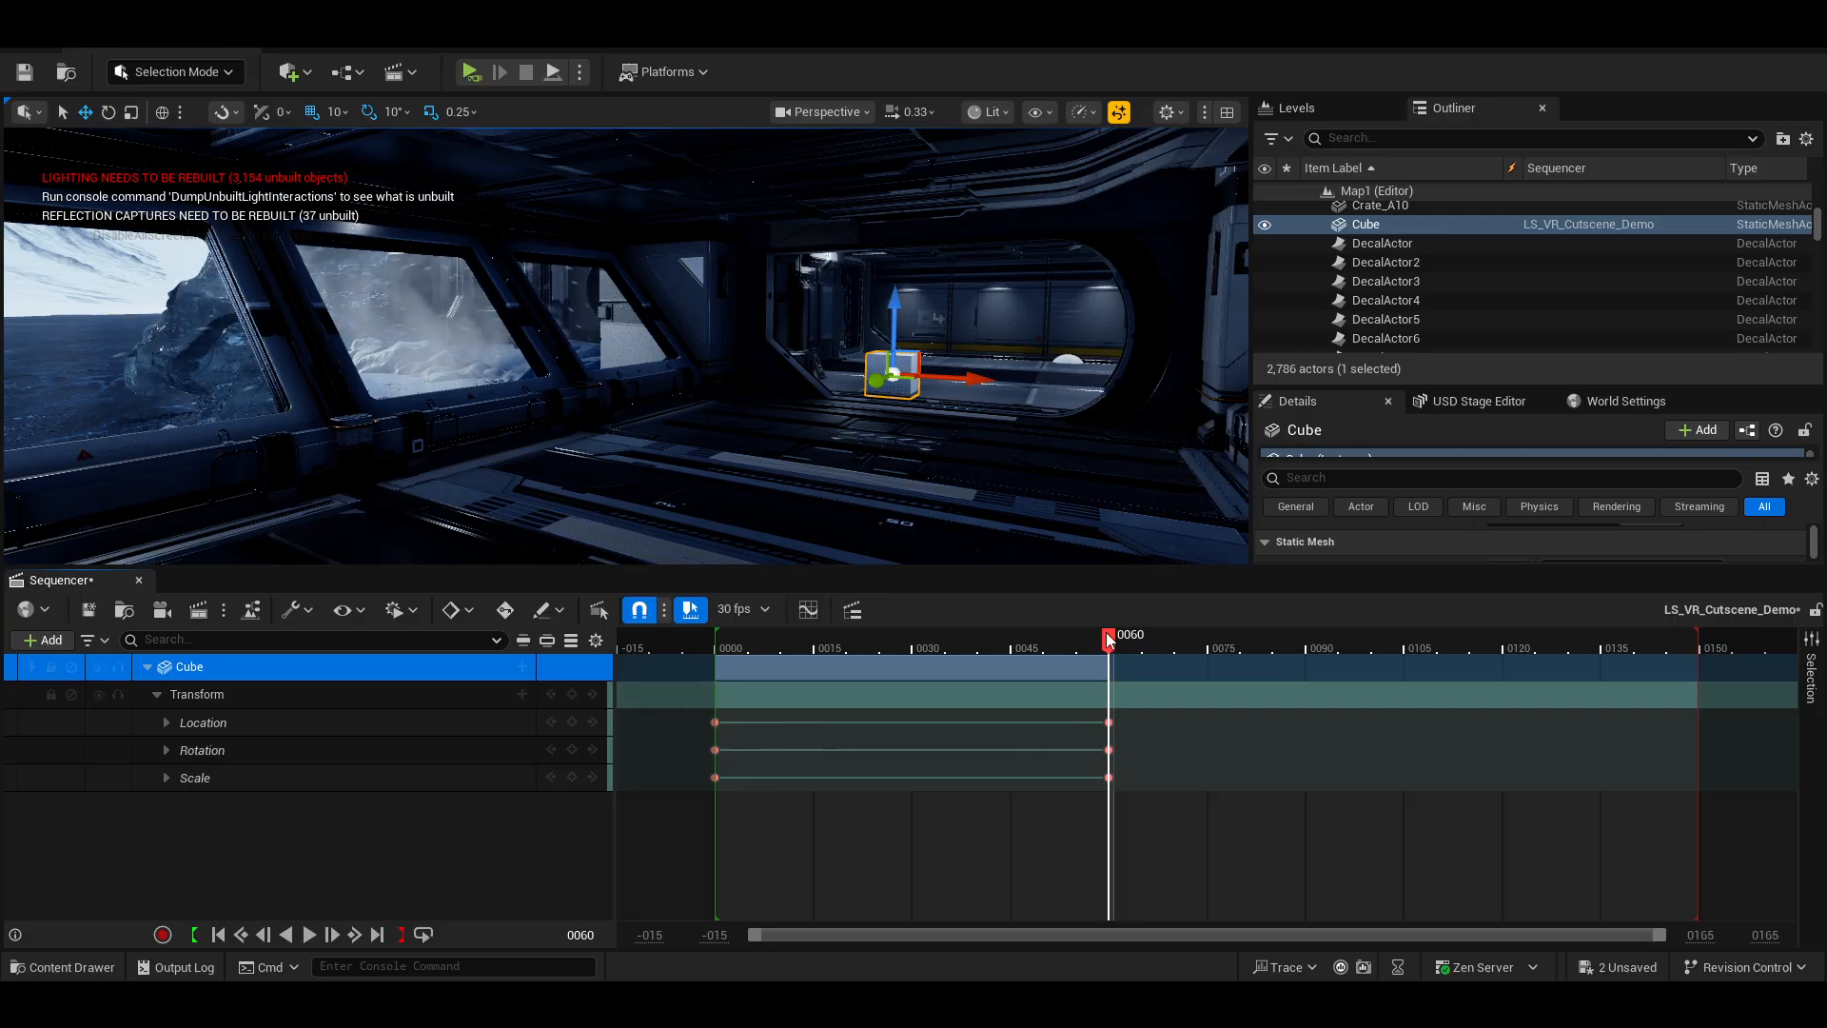
Play back the sequence from frame 0 with loop playback toggled.
left_click_drag(1108, 638, 718, 676)
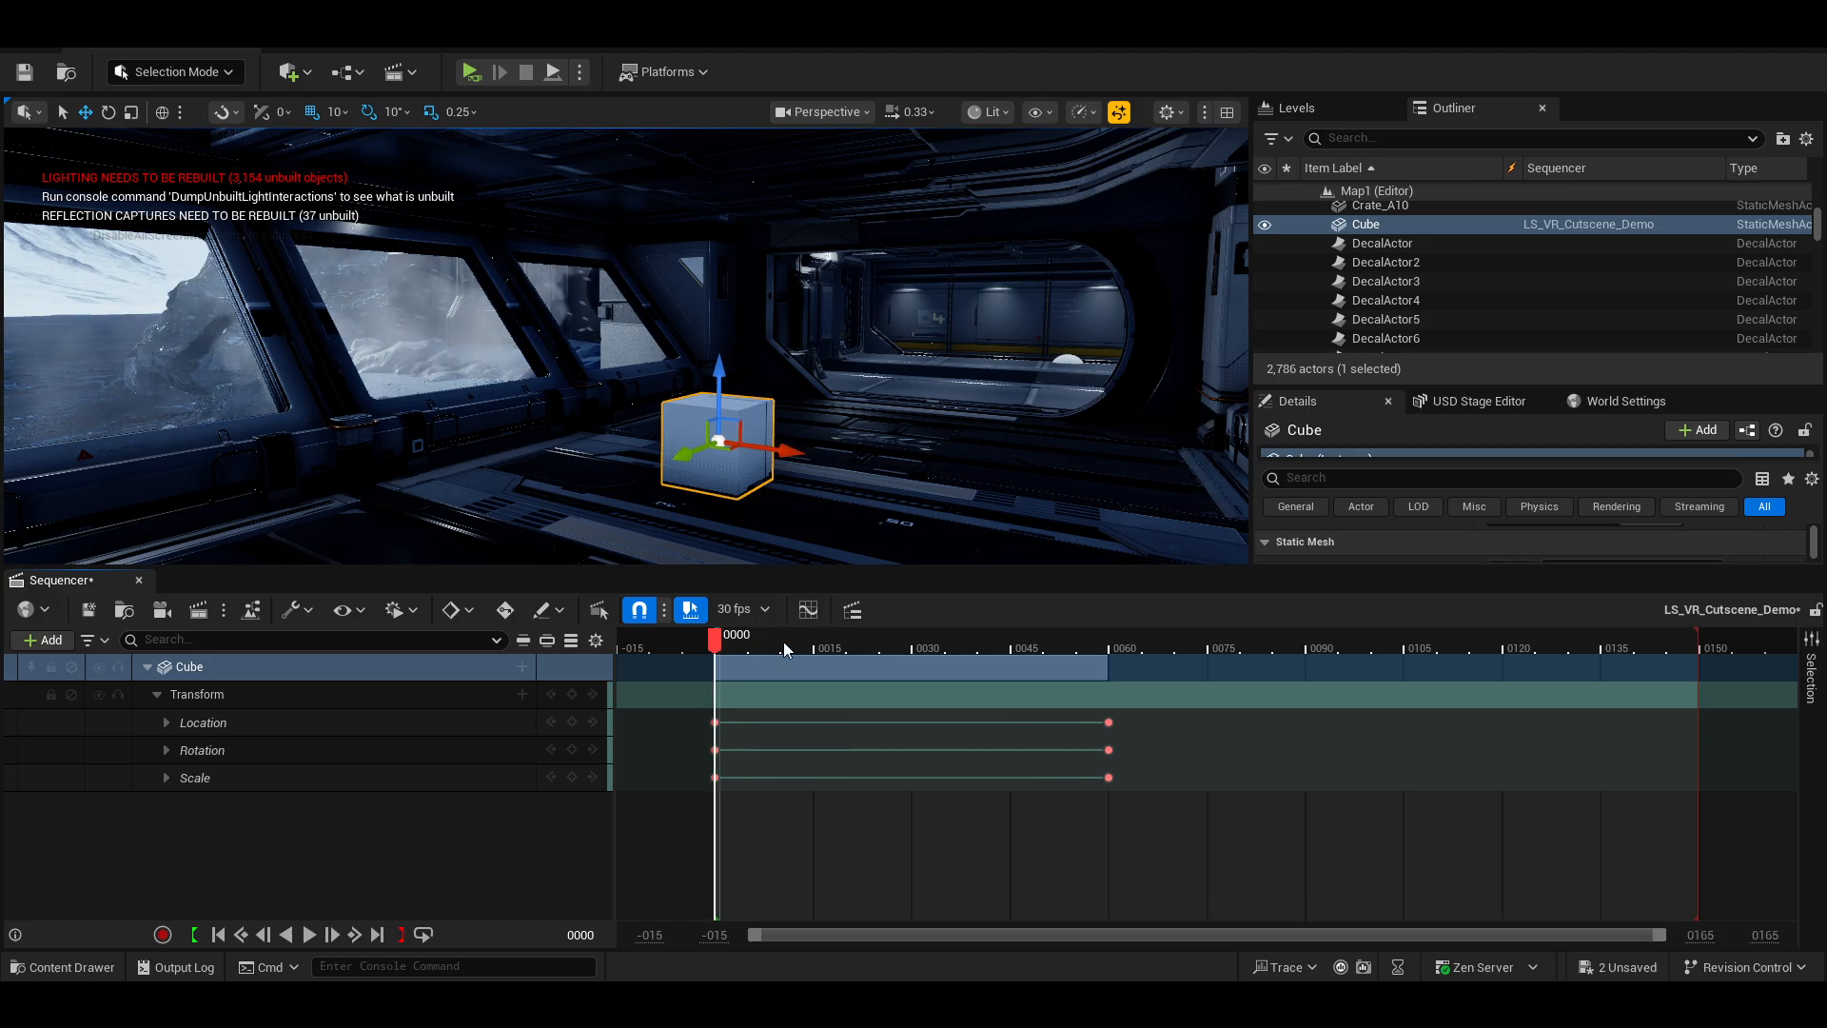
key("space")
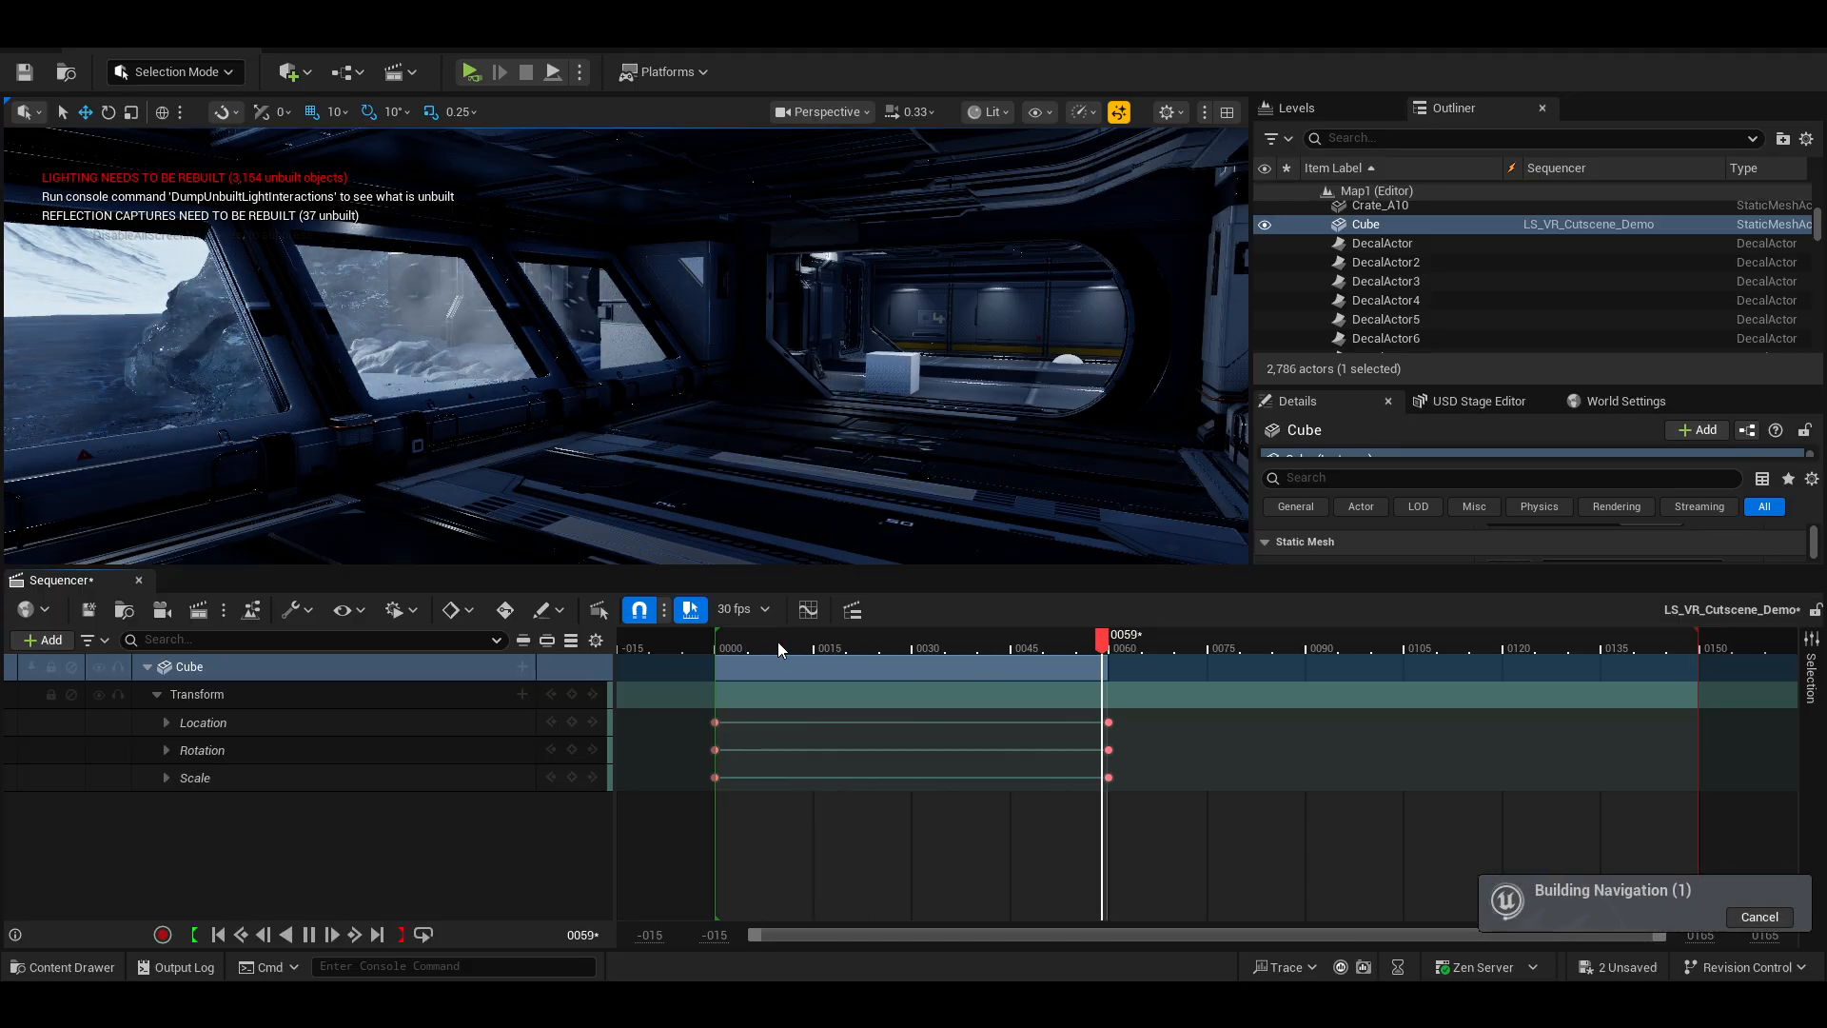
key("space")
left_click(425, 934)
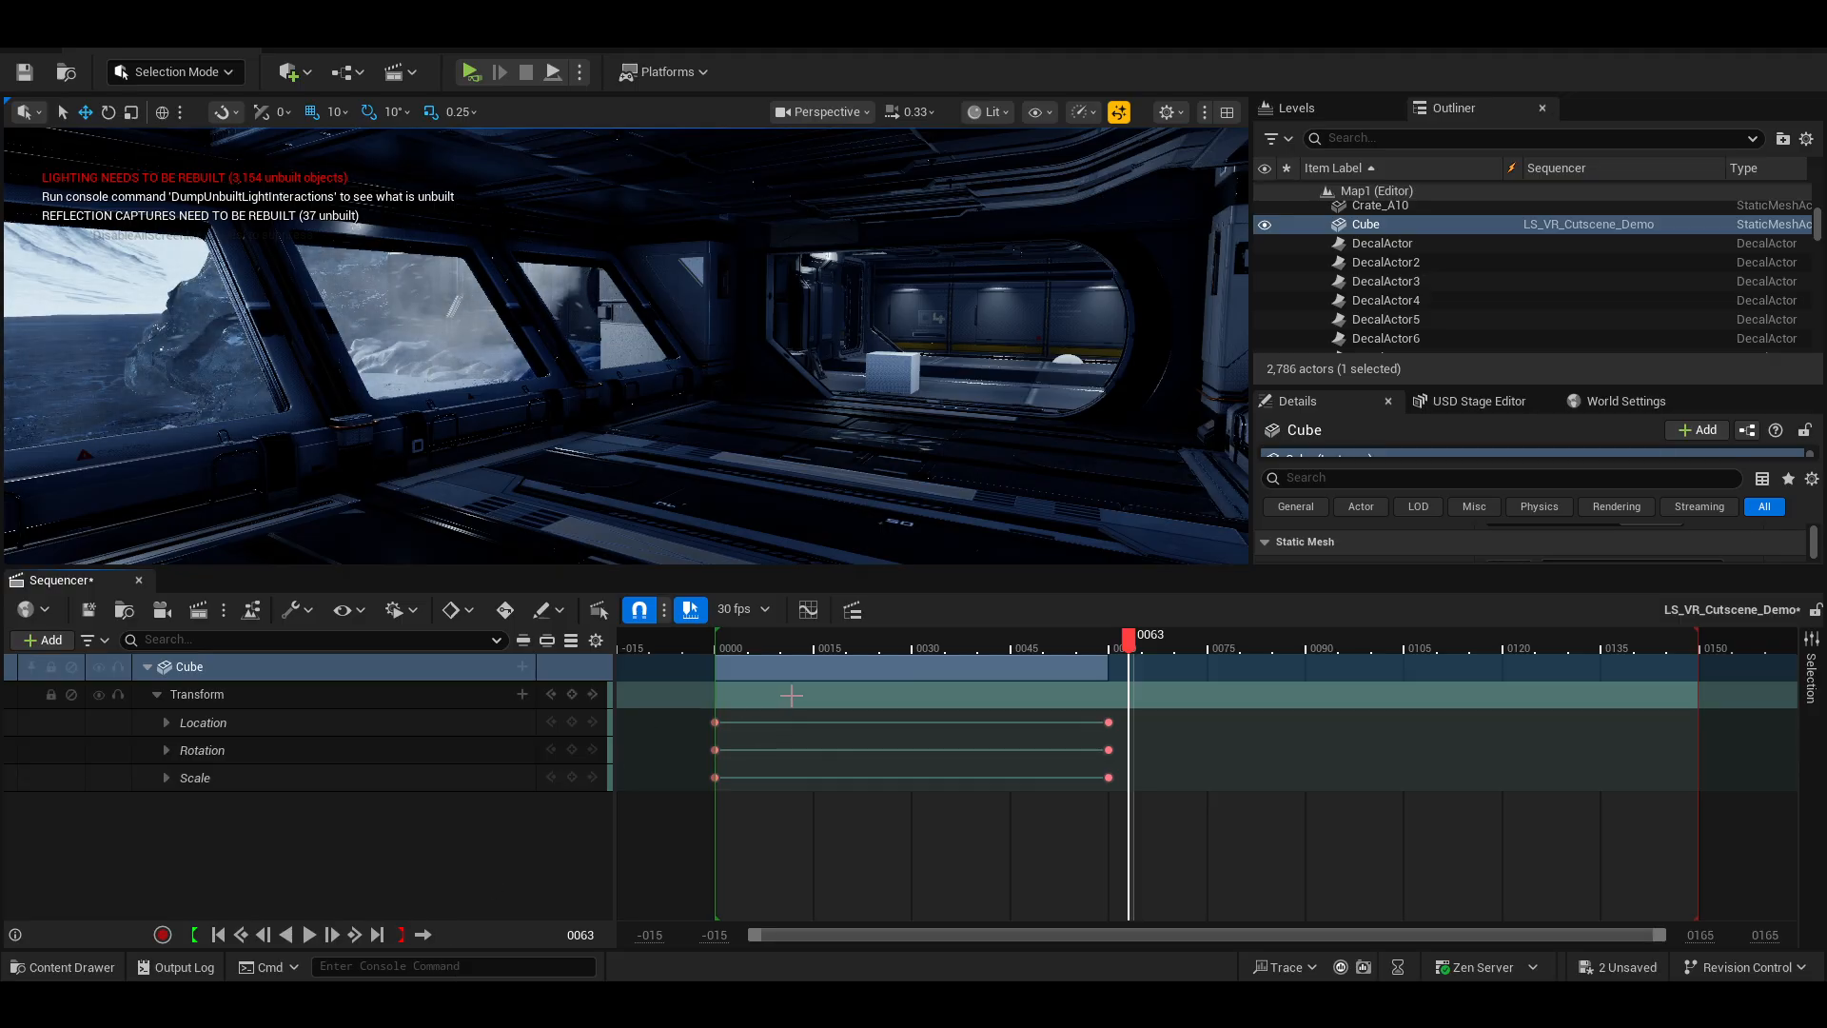
key("space")
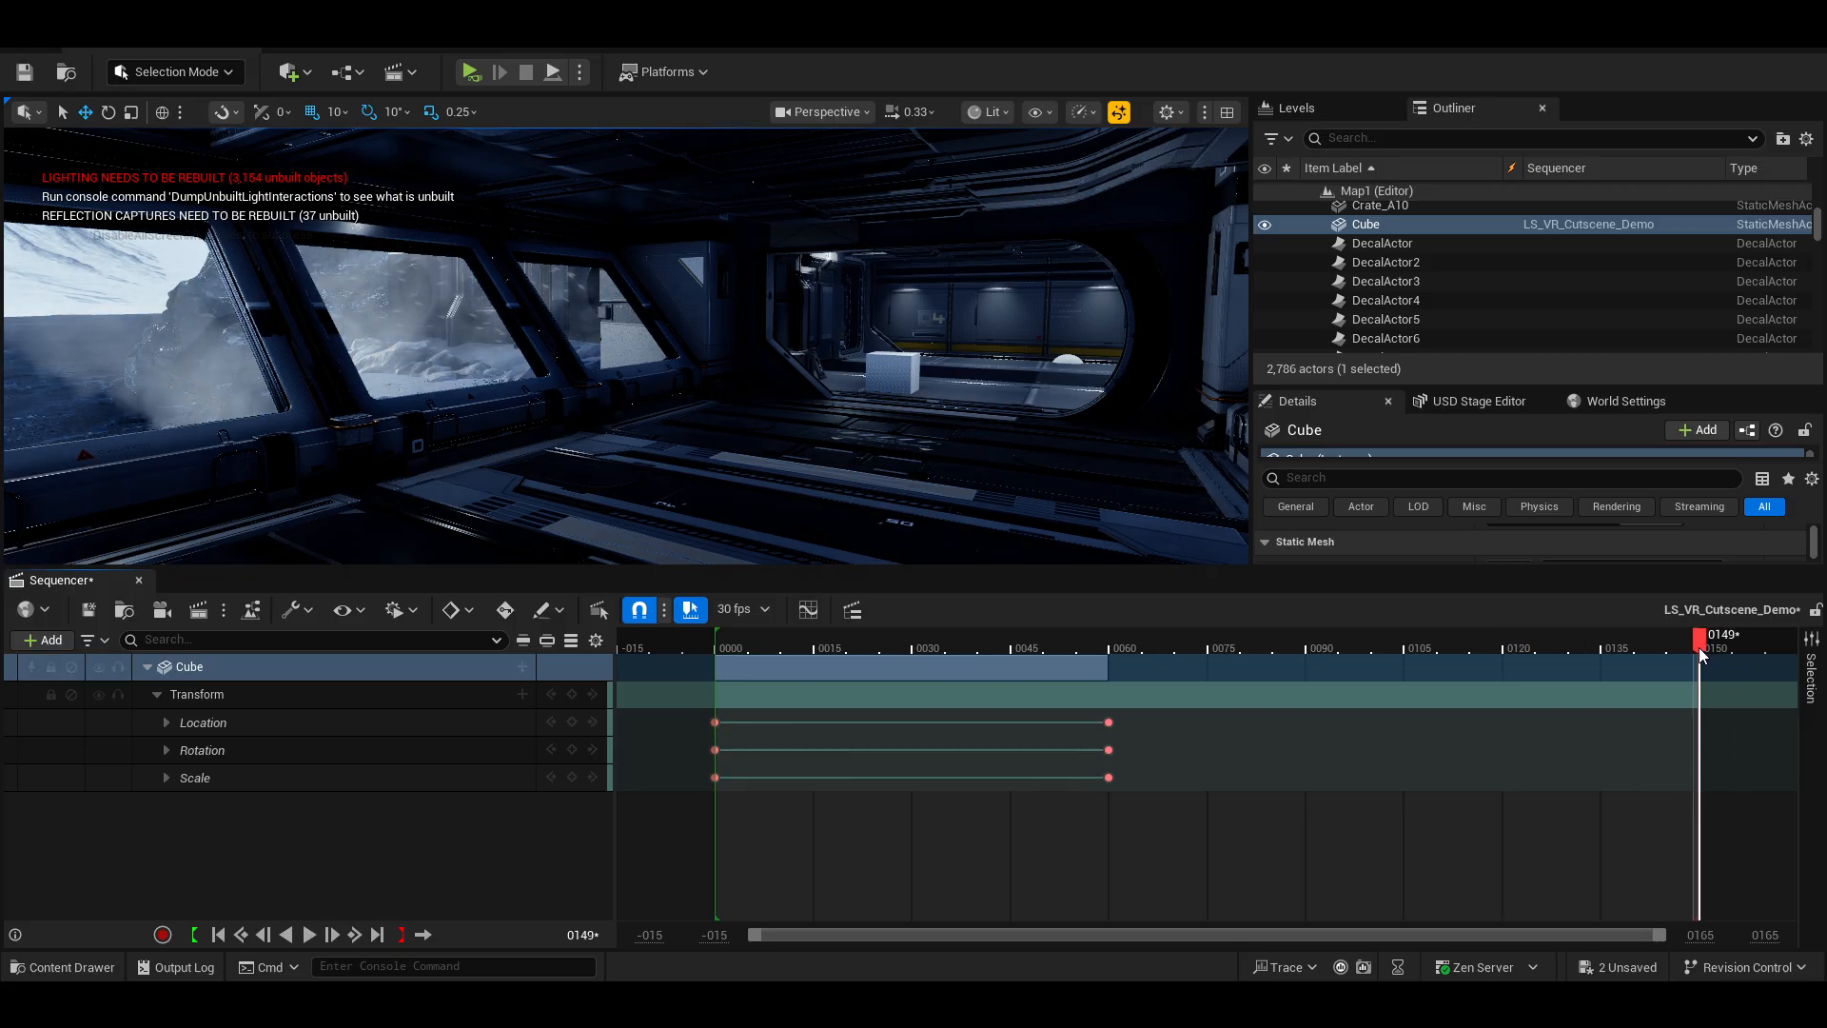
key("space")
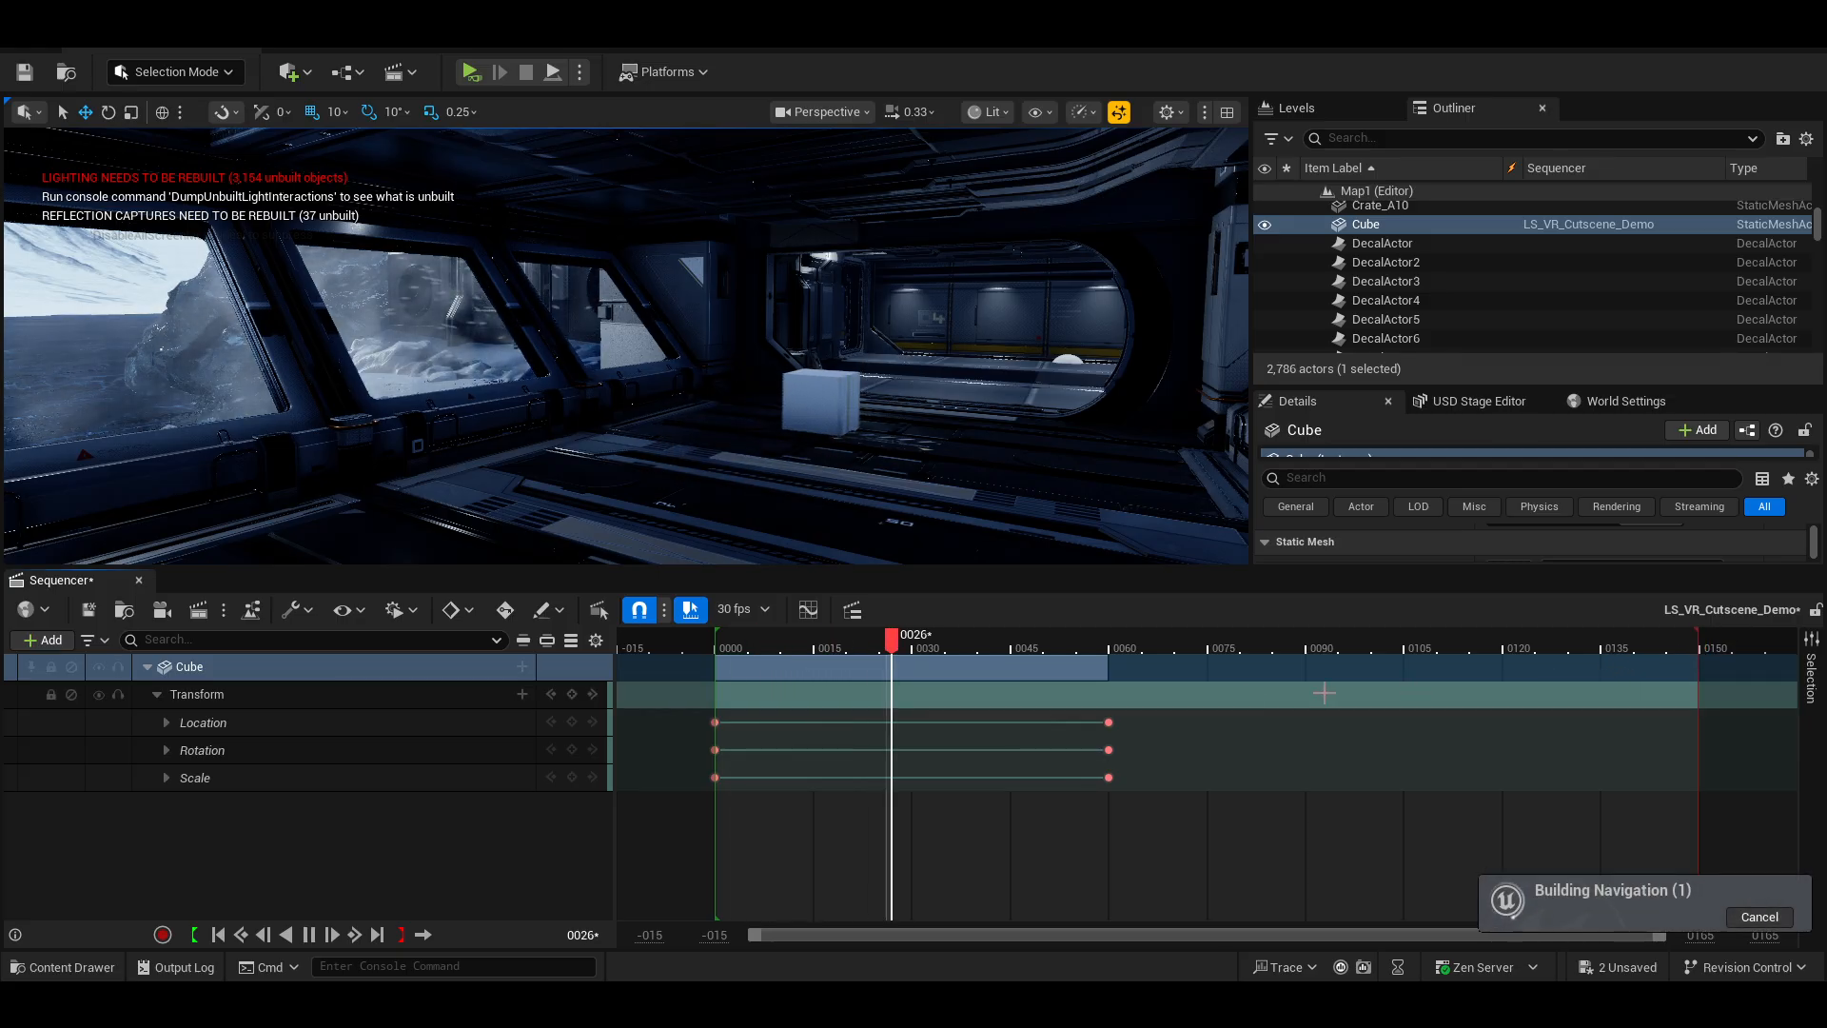
key("space")
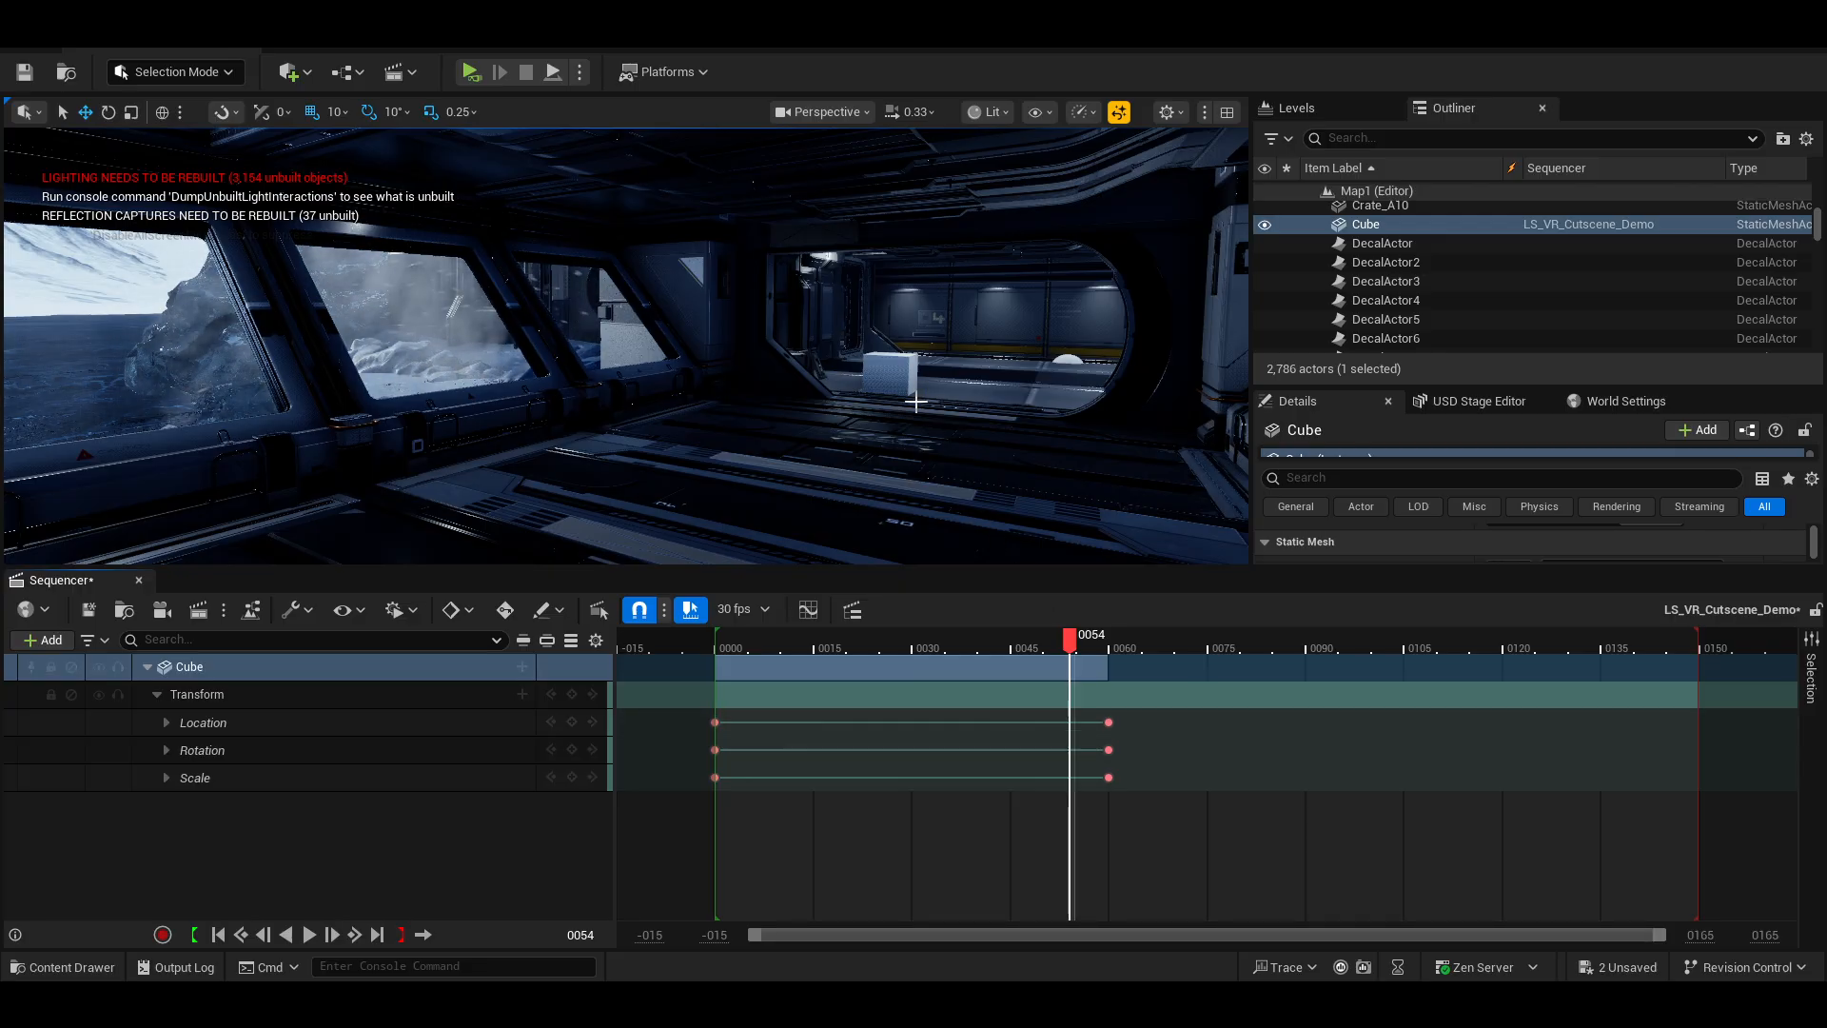
Delete the Cube's keyframes at frame 60.
left_click_drag(1172, 790, 1071, 709)
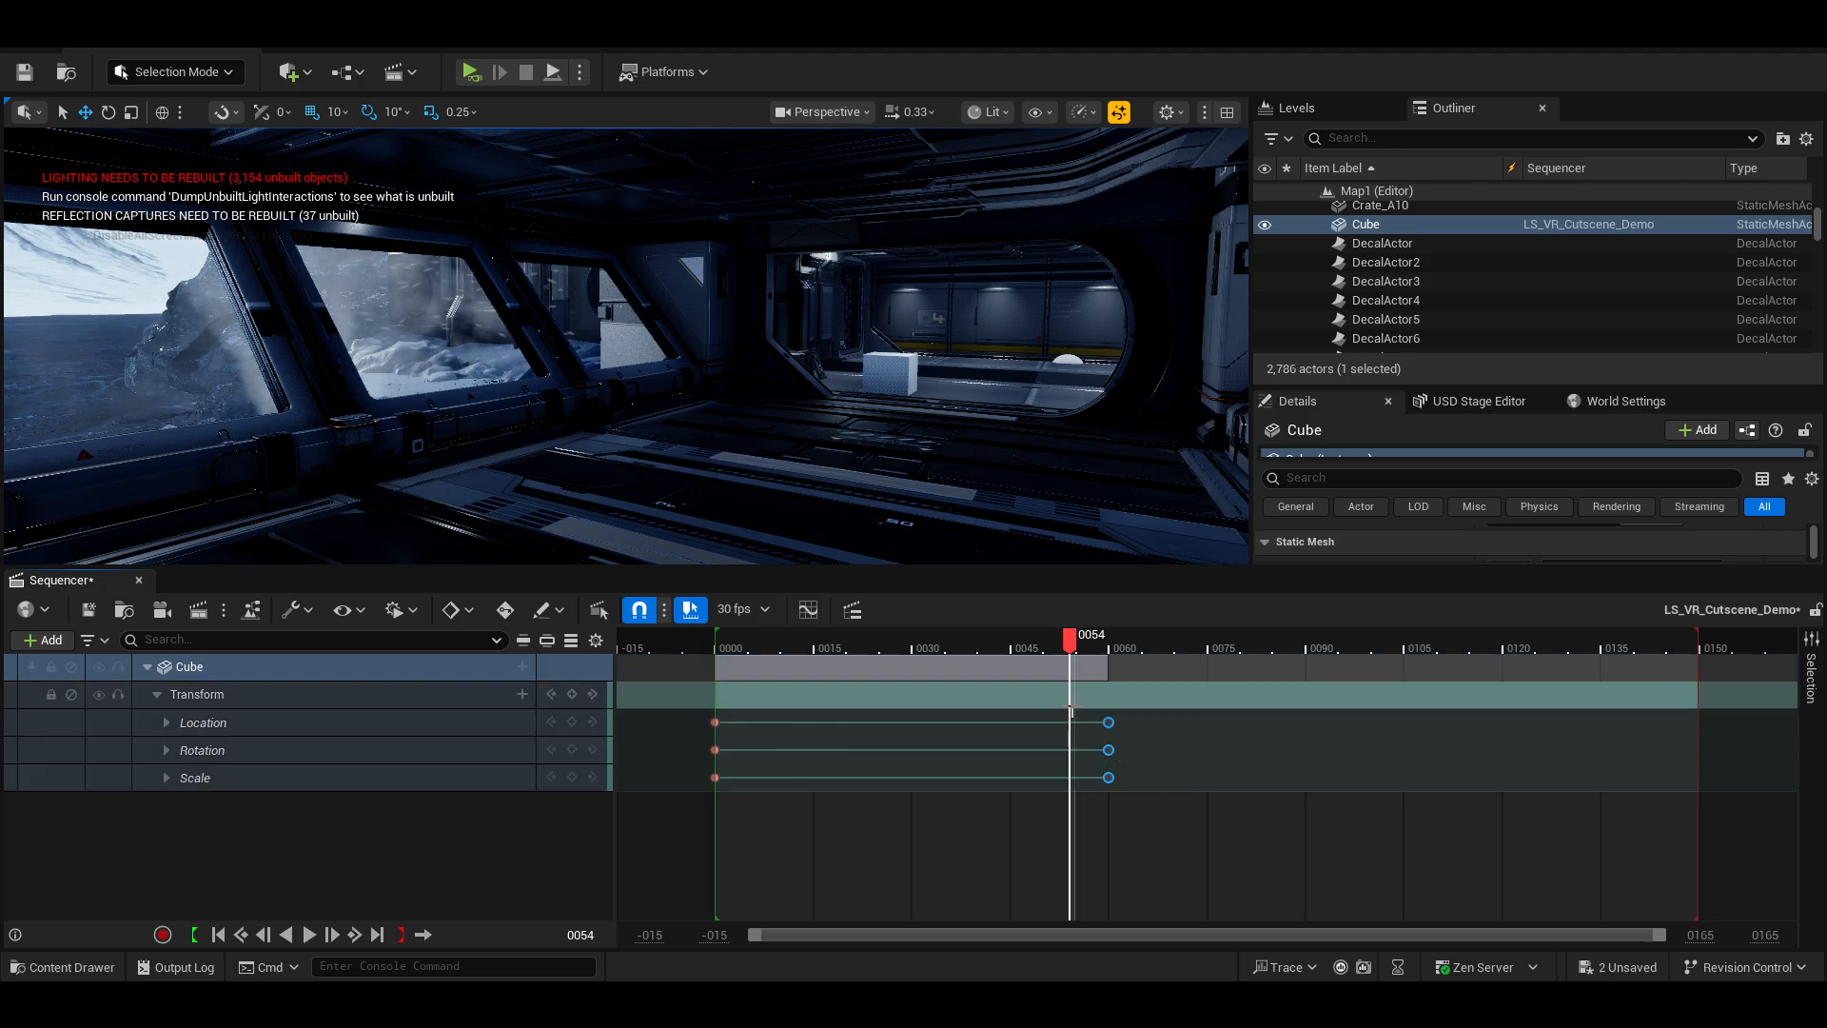
key("Delete")
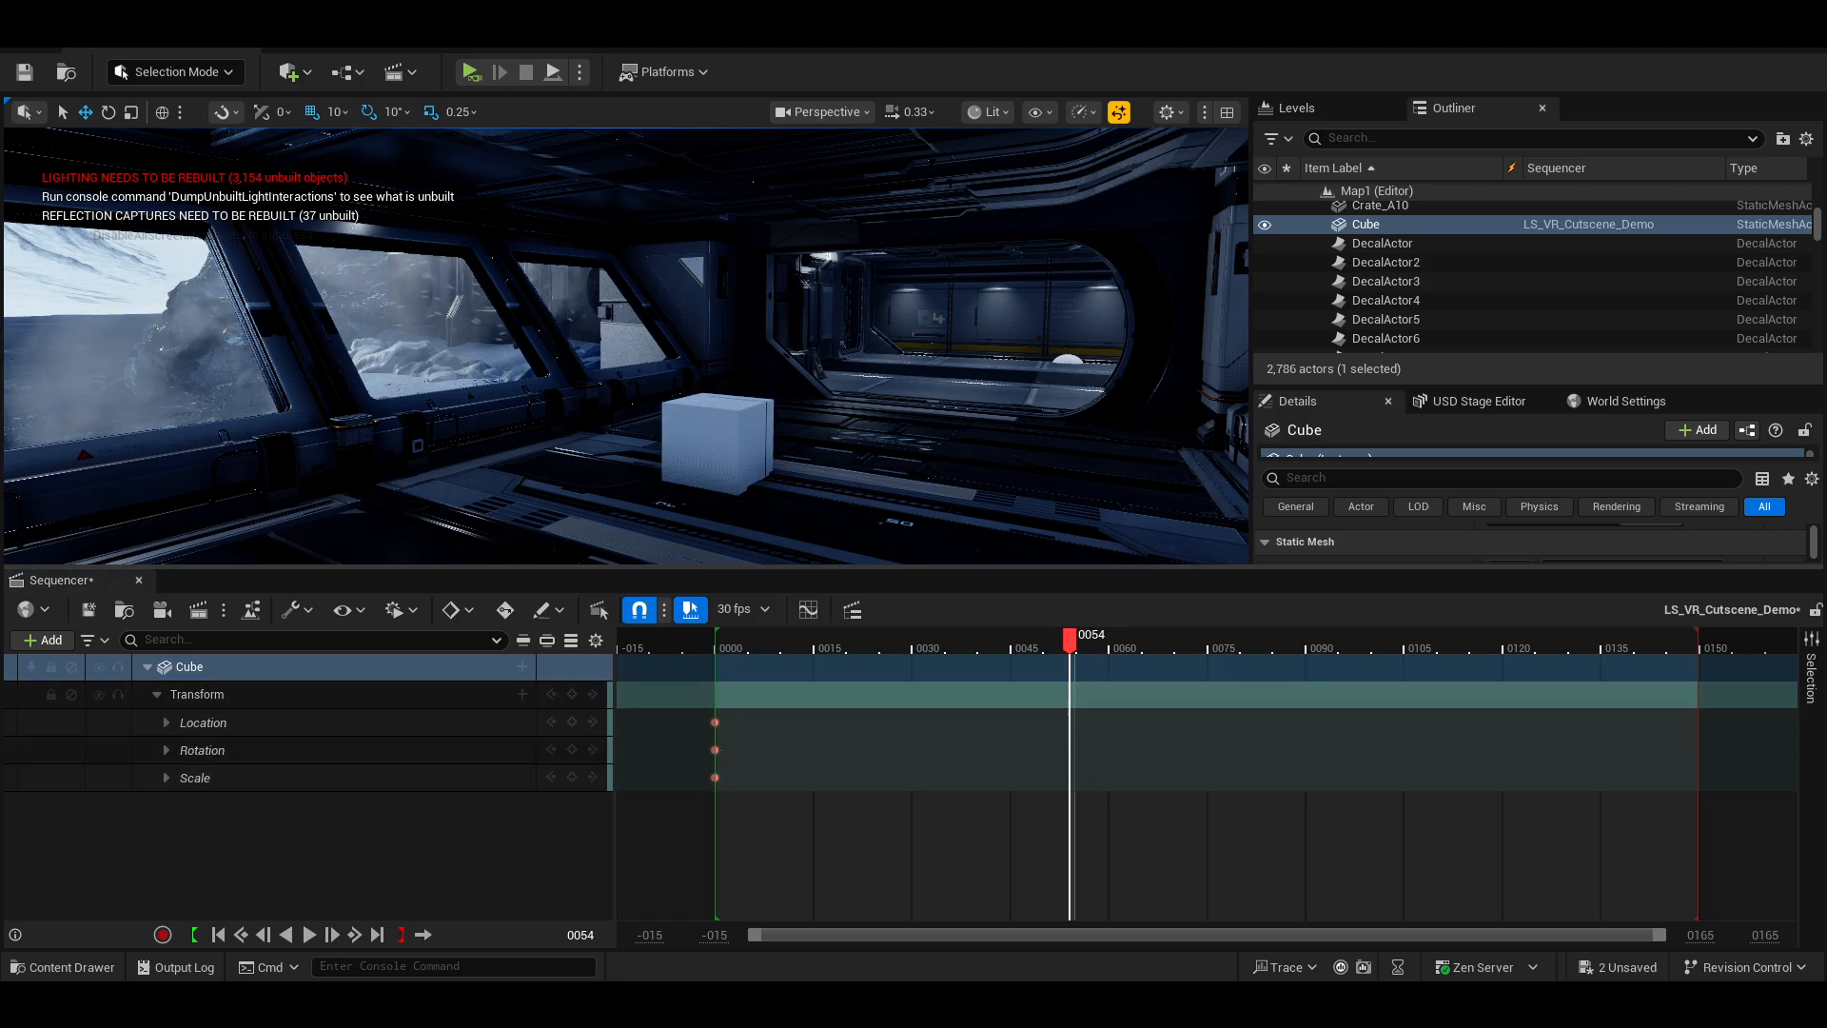
Try moving the Cube down the corridor at frame 60 without keying it, then scrub to frame 70.
left_click_drag(1070, 636, 1111, 651)
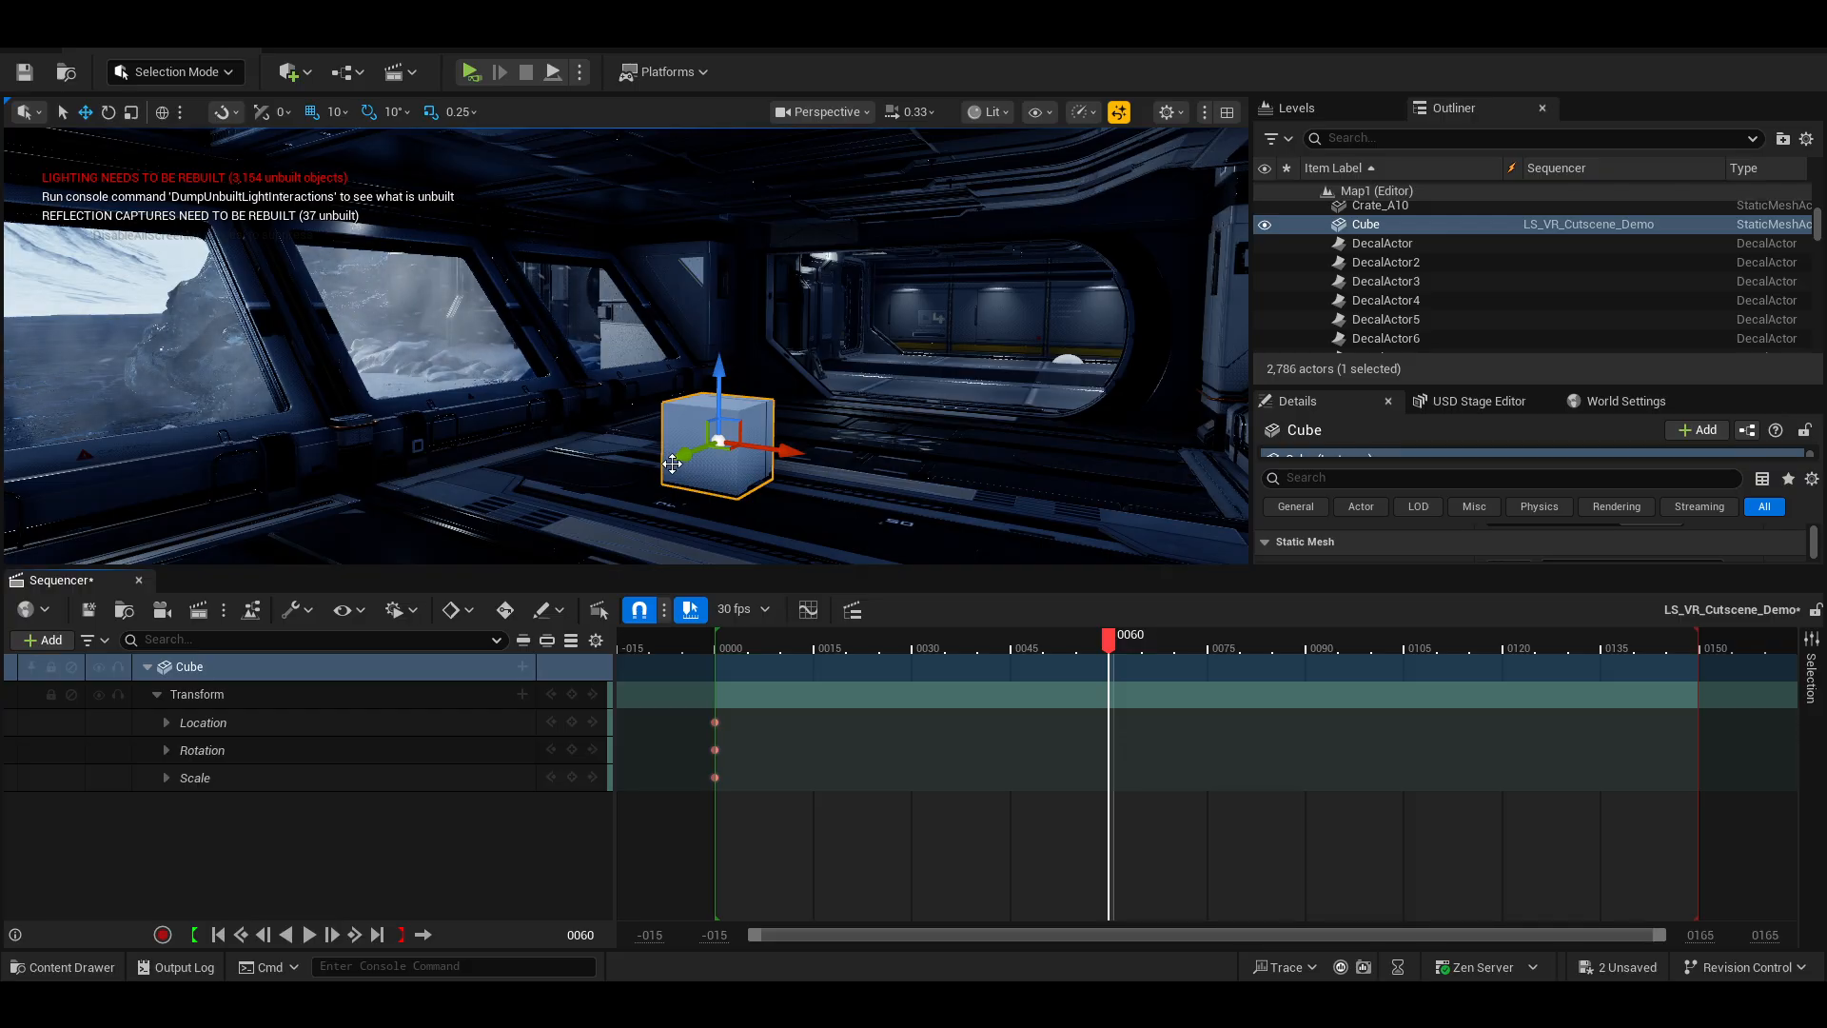
left_click_drag(676, 458, 881, 382)
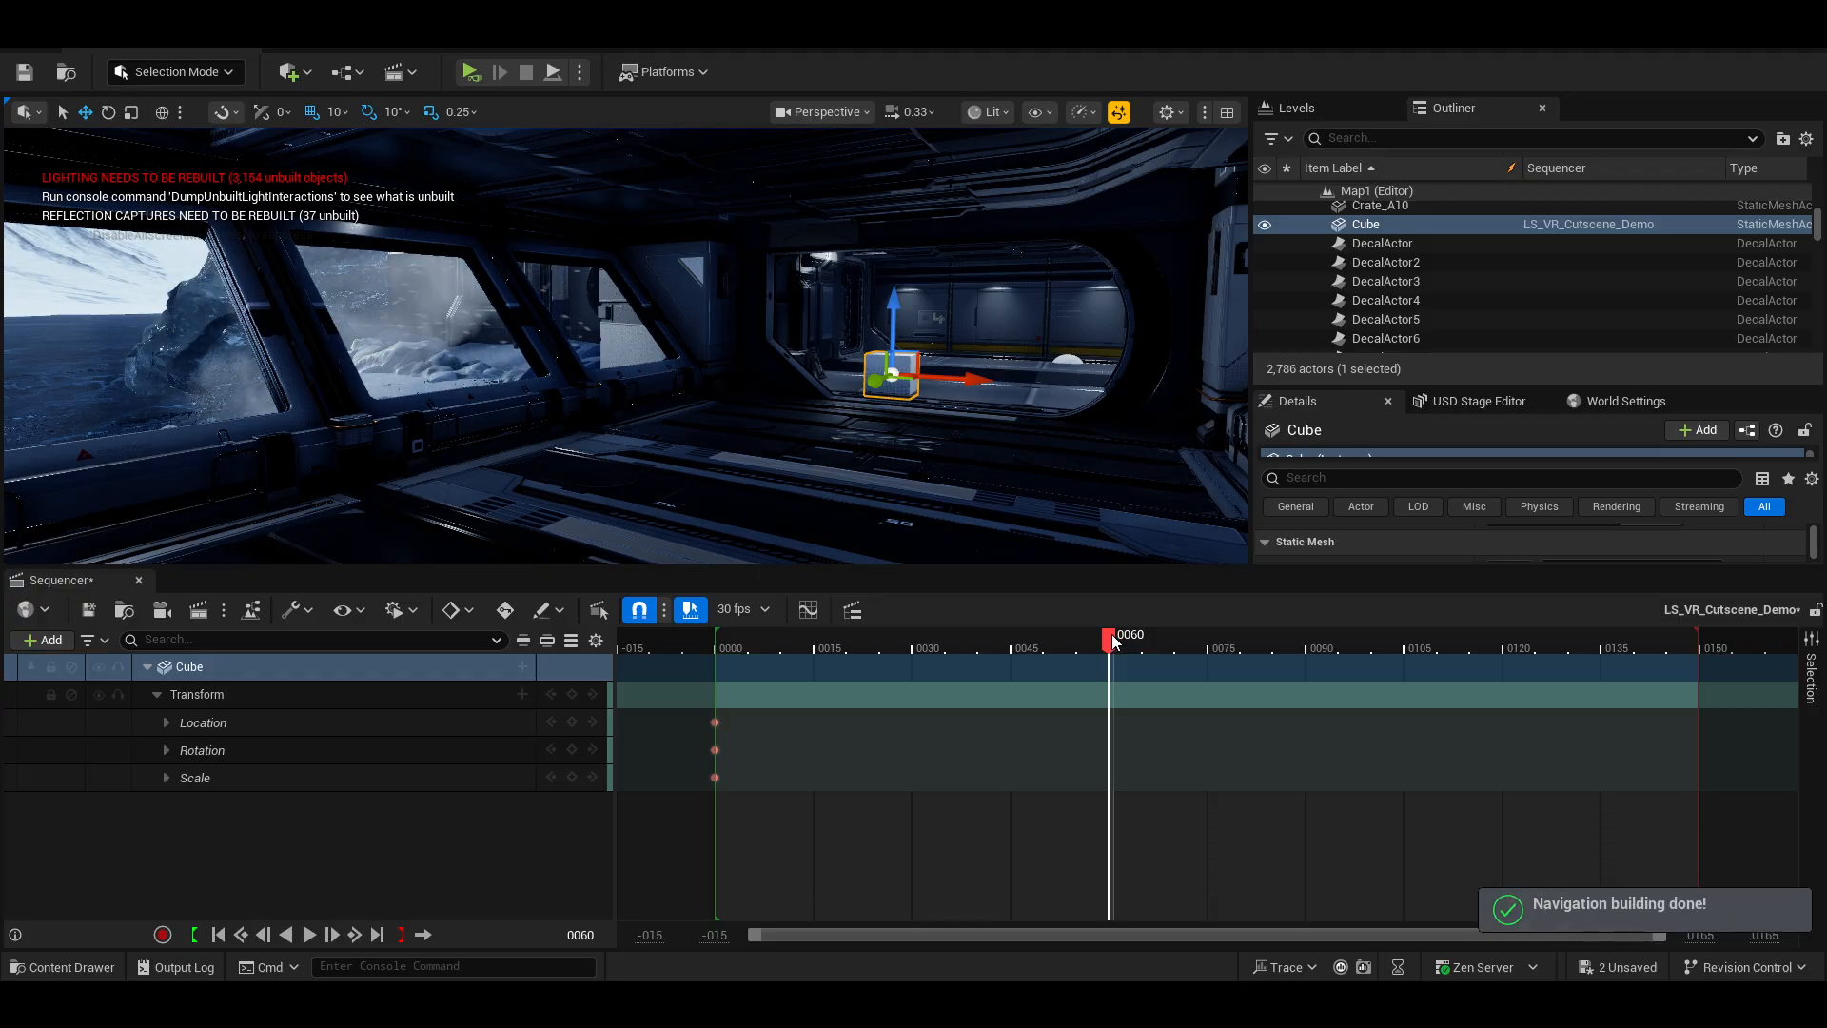
left_click_drag(1112, 642, 1180, 642)
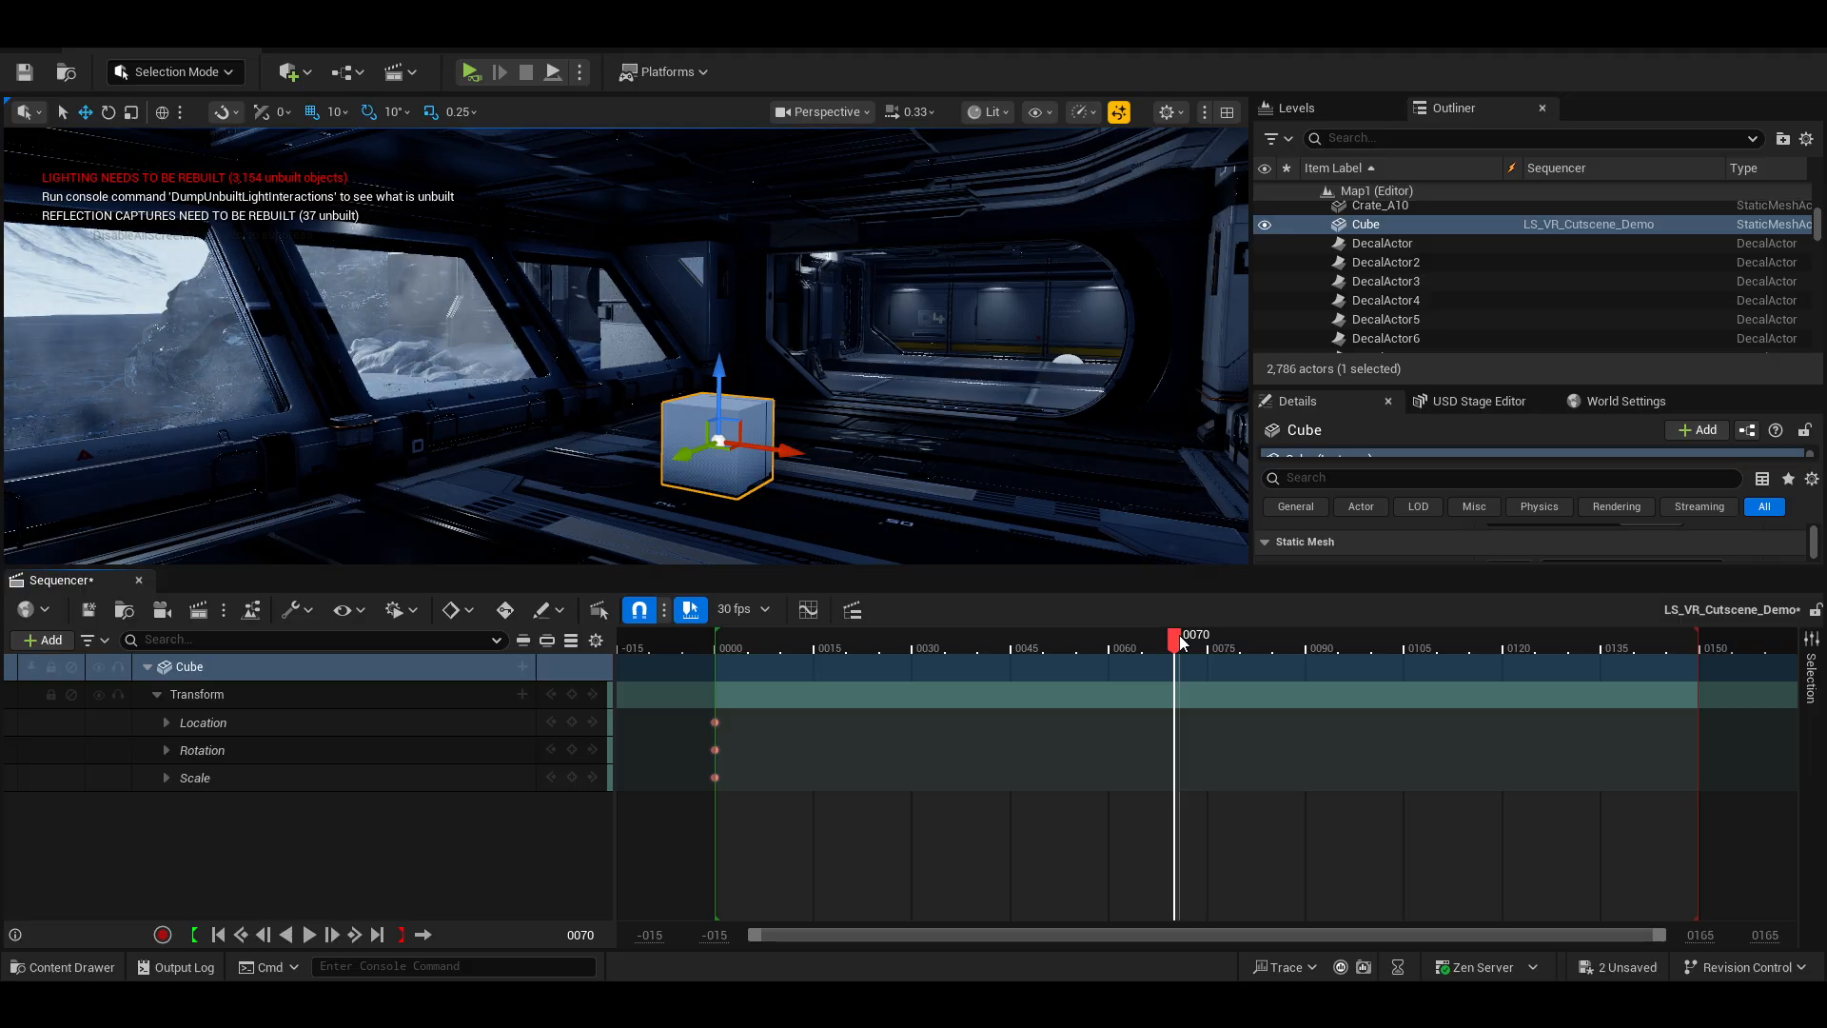
Switch Sequencer's key mode to Key All at frame 60 and undo a trial move of the Cube.
left_click_drag(1180, 642, 1114, 647)
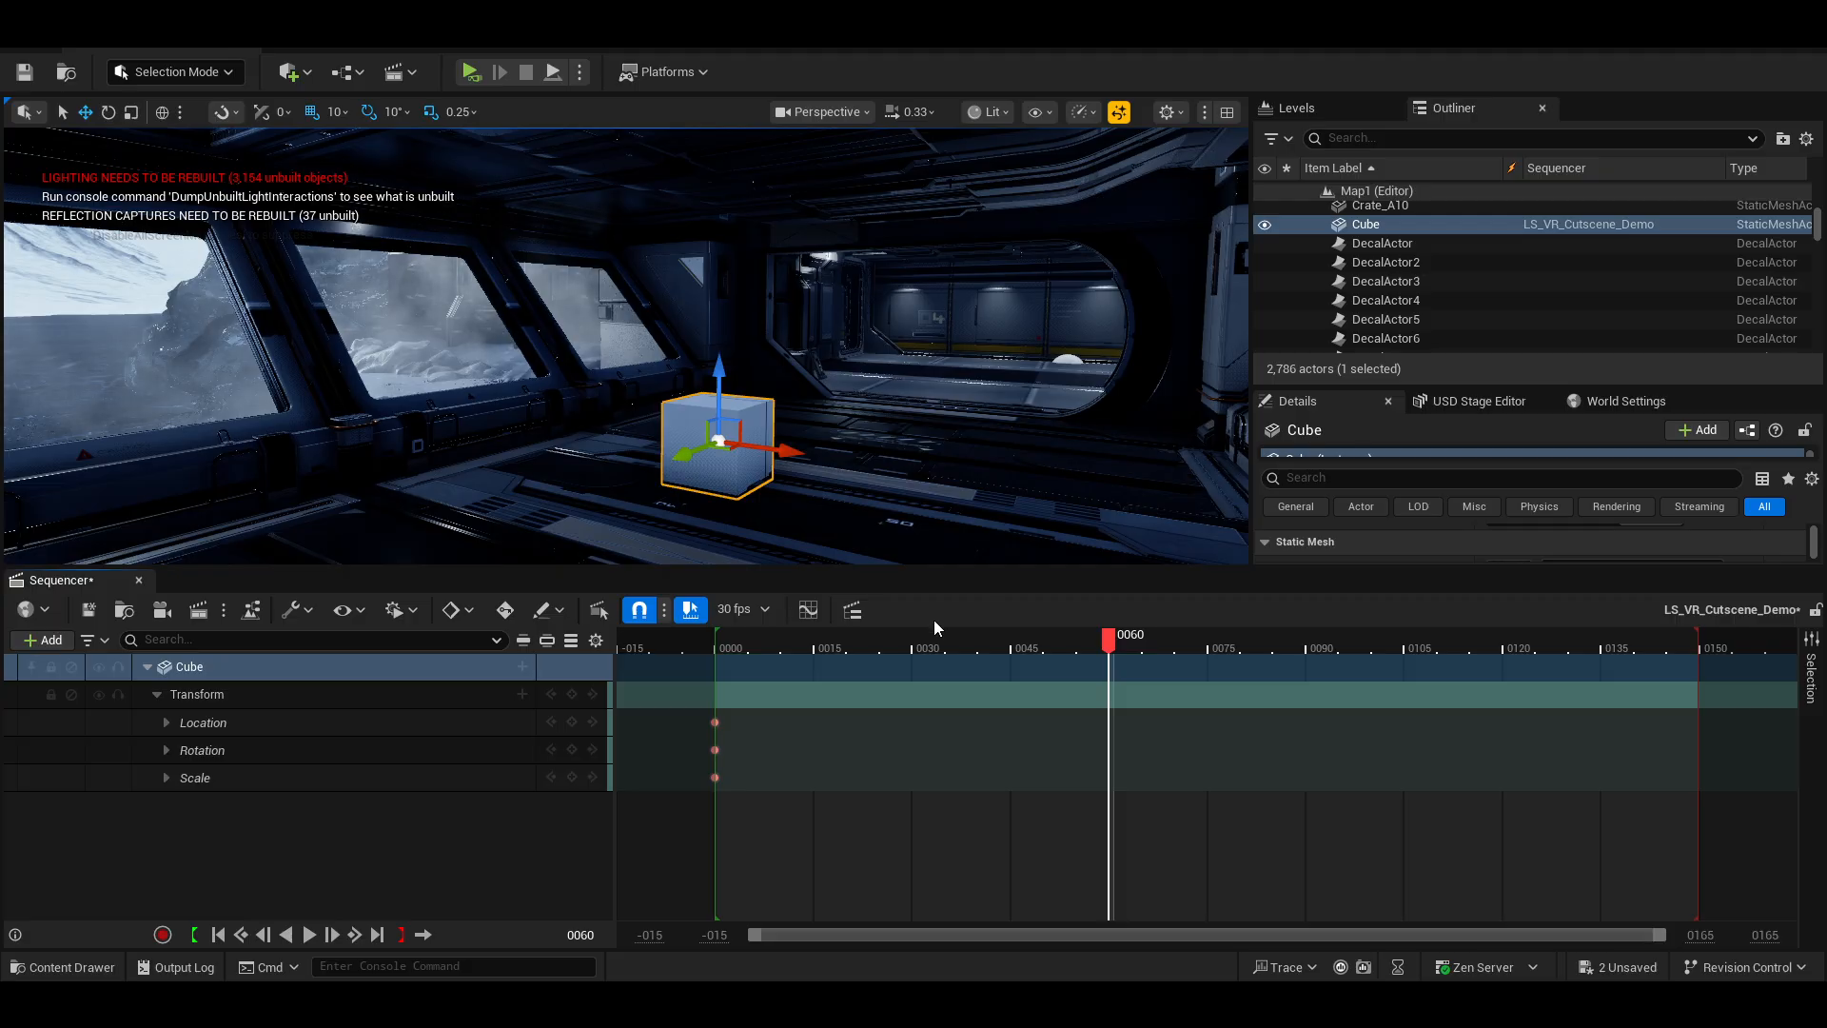
left_click(468, 612)
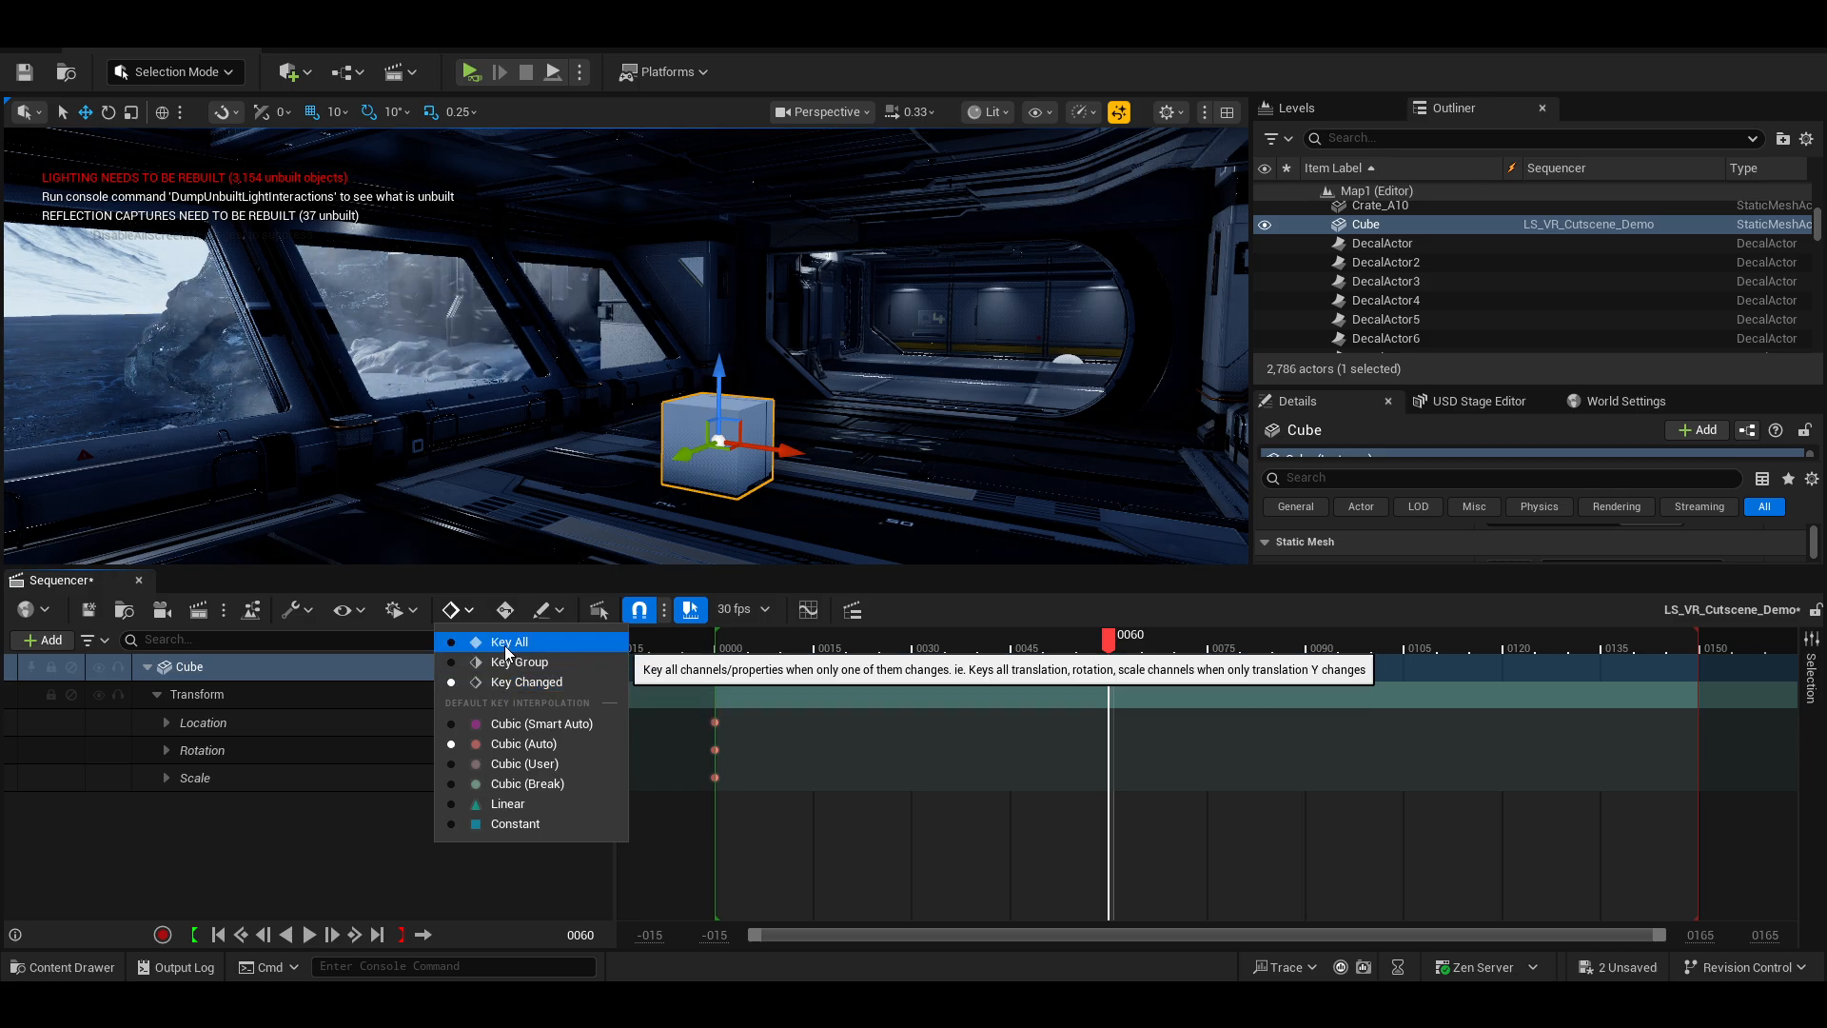
left_click(505, 644)
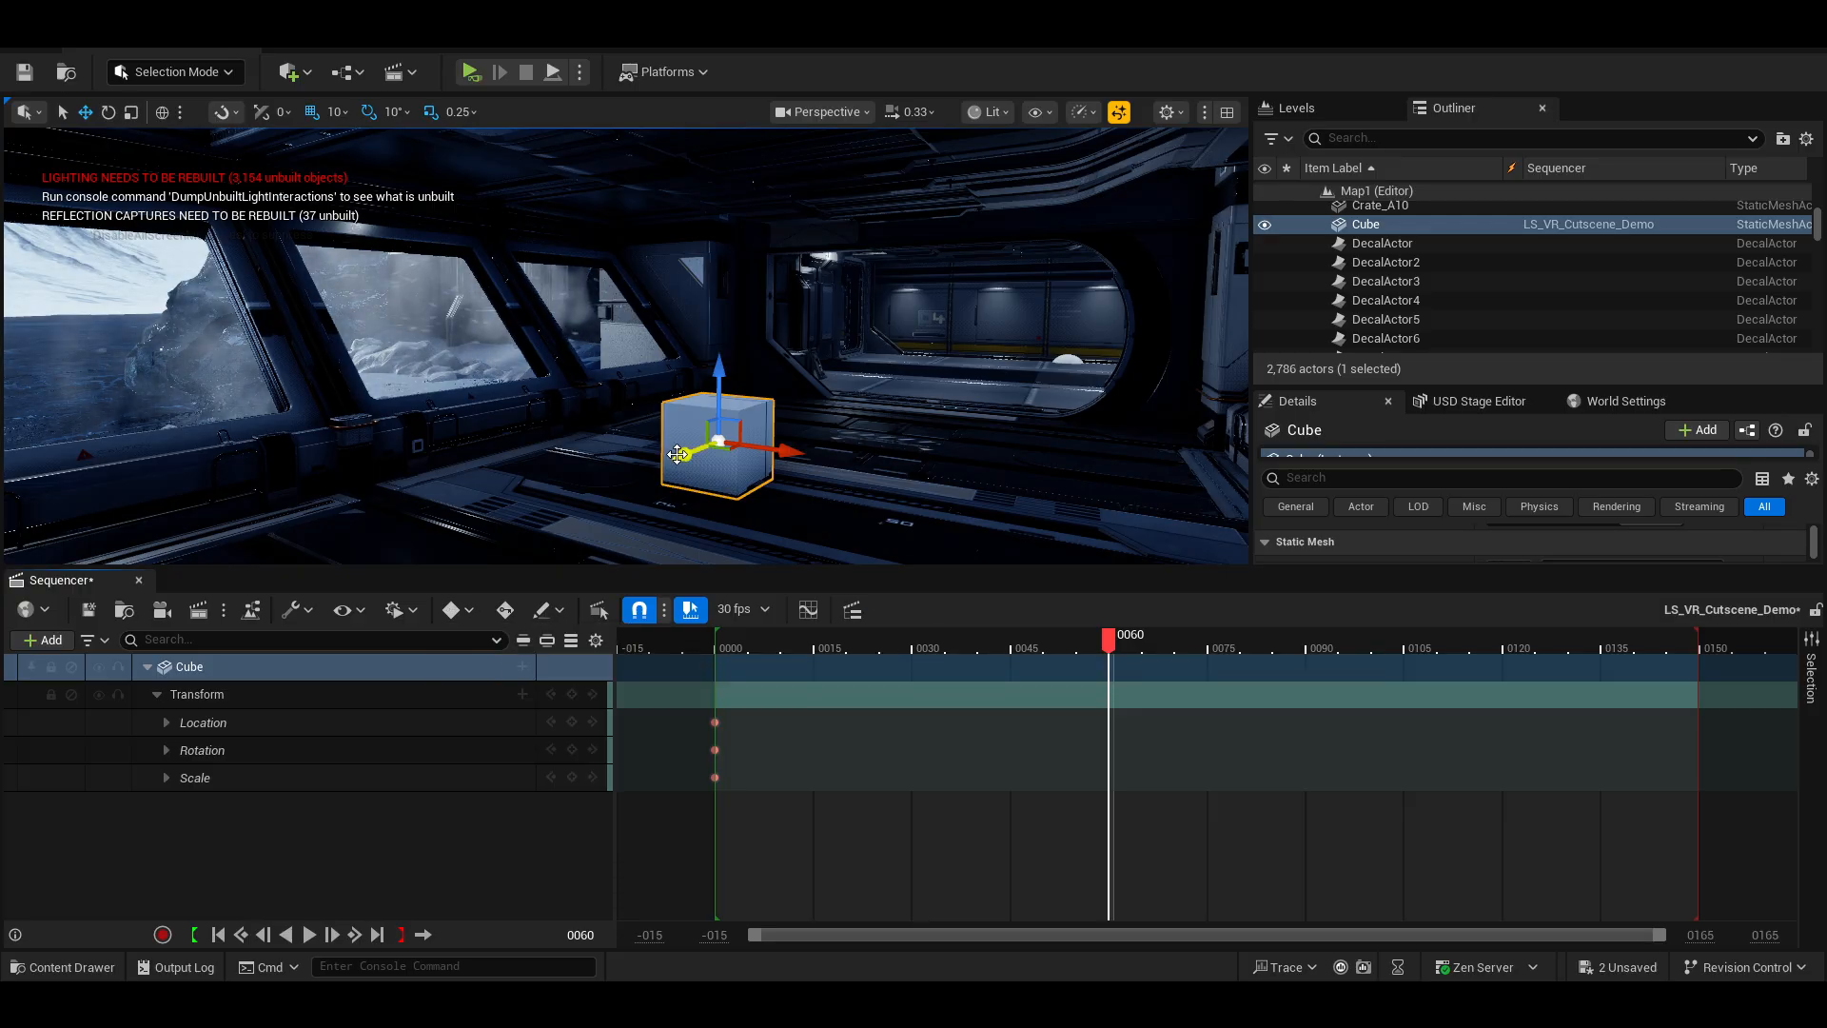
left_click_drag(720, 444, 862, 399)
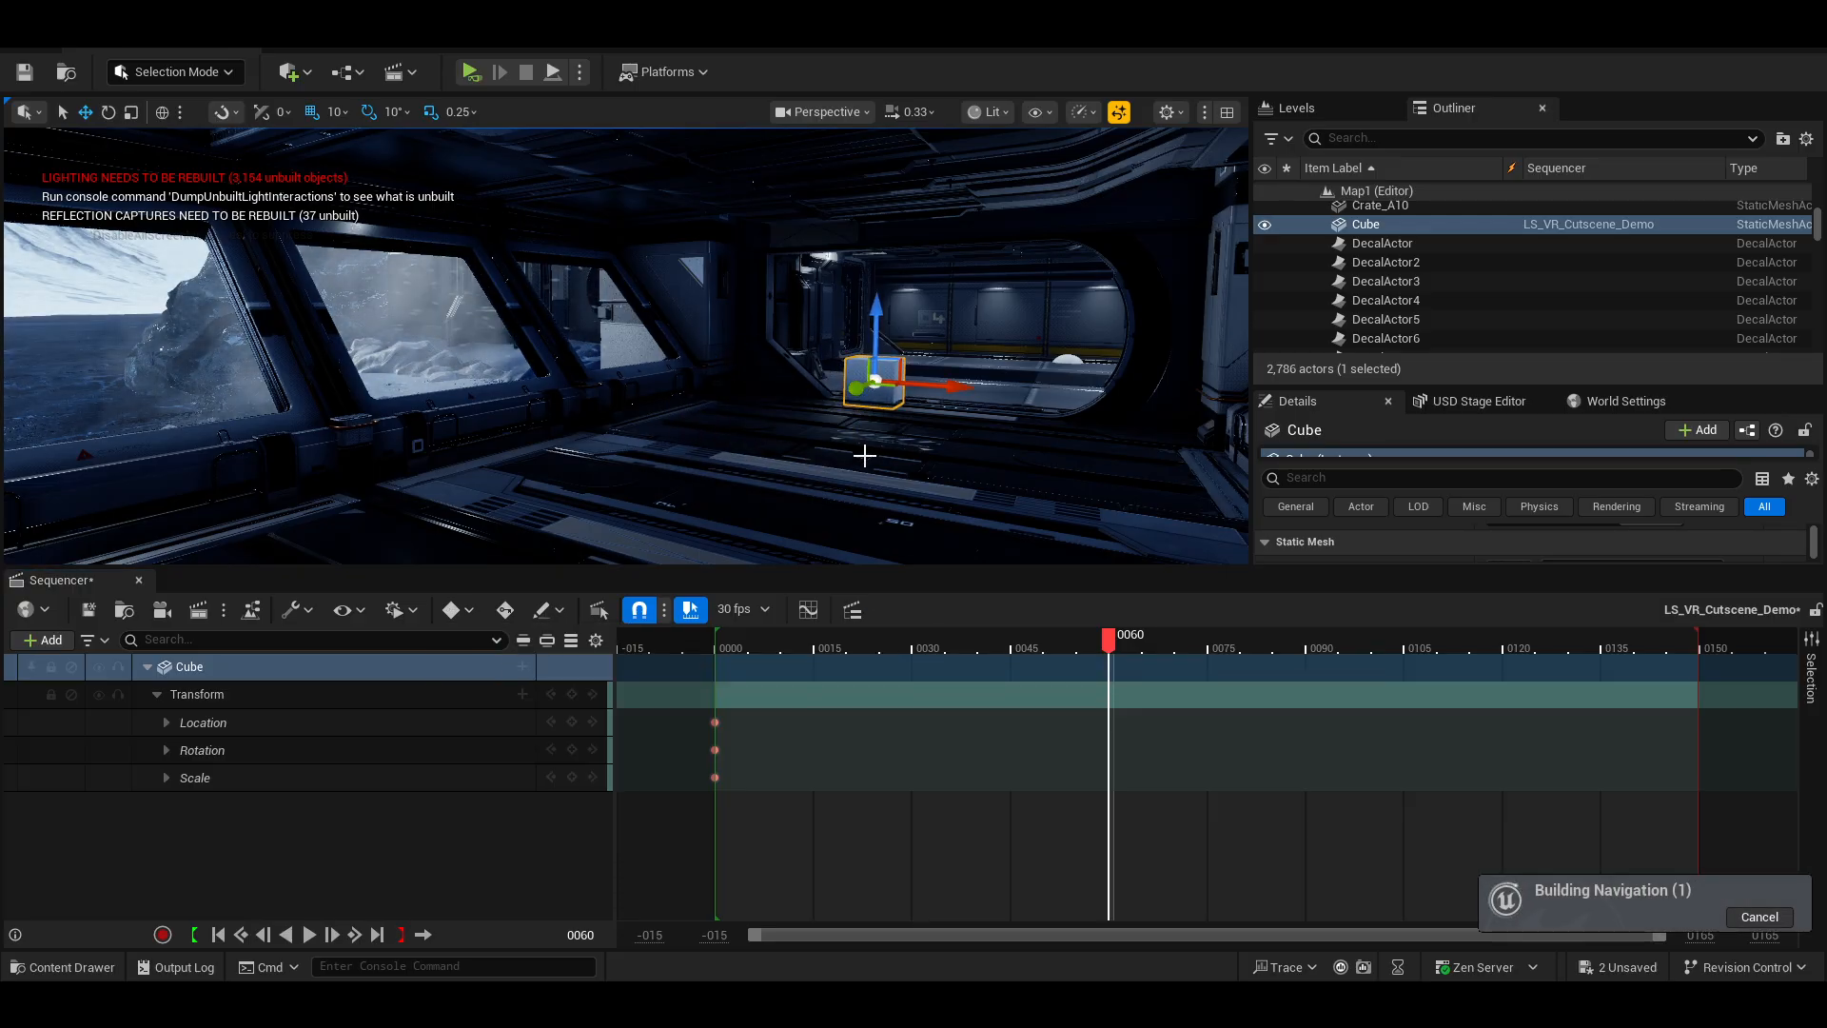
key("ctrl+z")
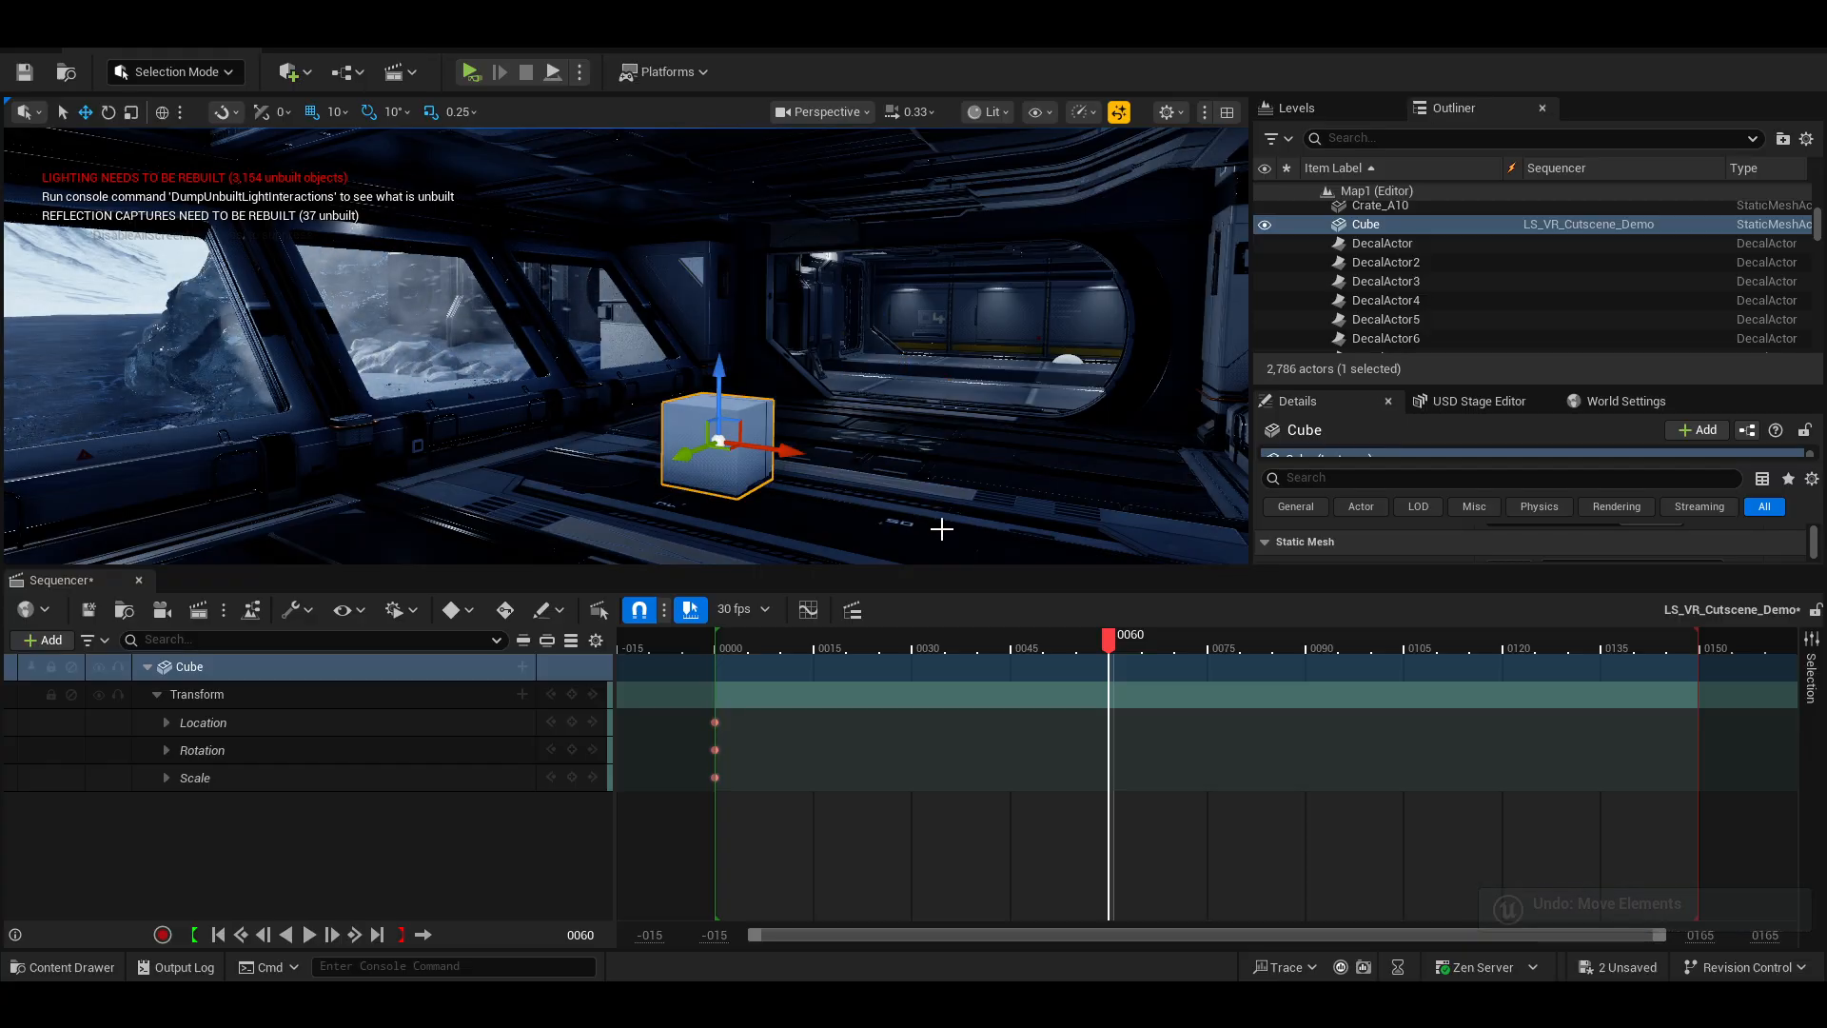
Set the Cube's Location Y to -4749 at frame 60 in its Location track, then scrub back to preview the motion.
left_click(166, 724)
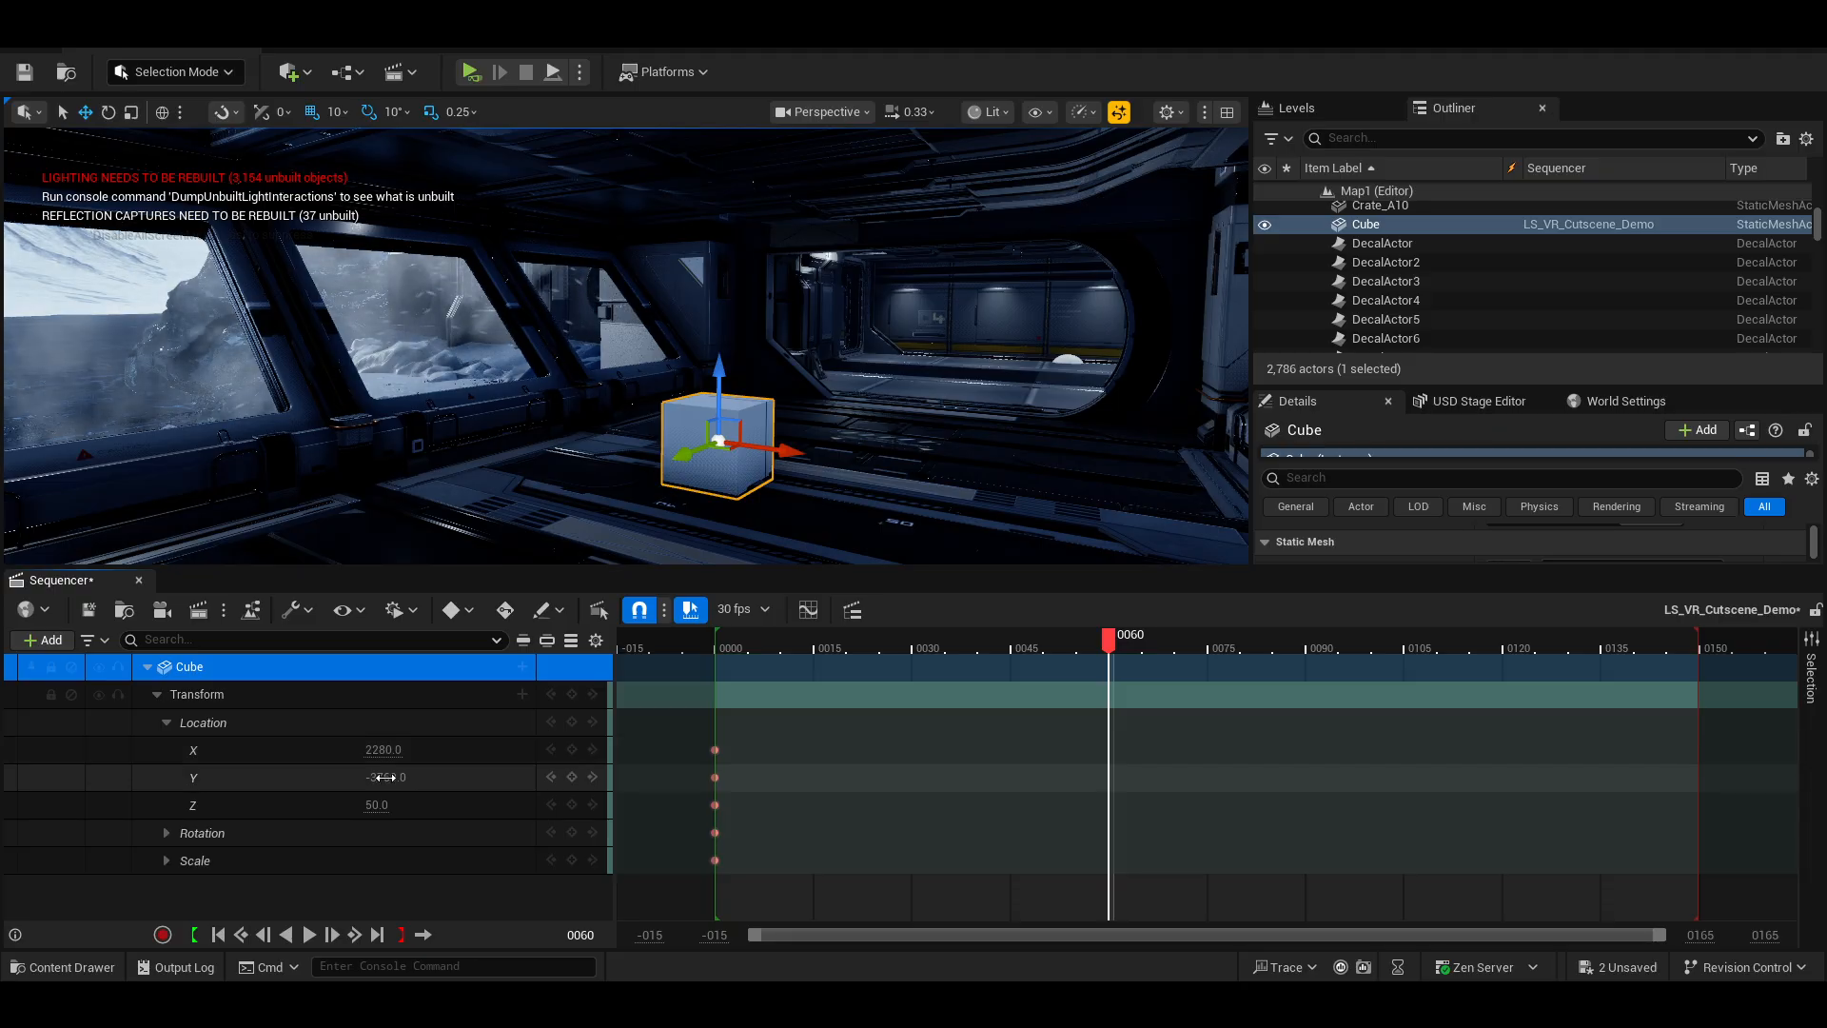
left_click_drag(386, 778, 38, 778)
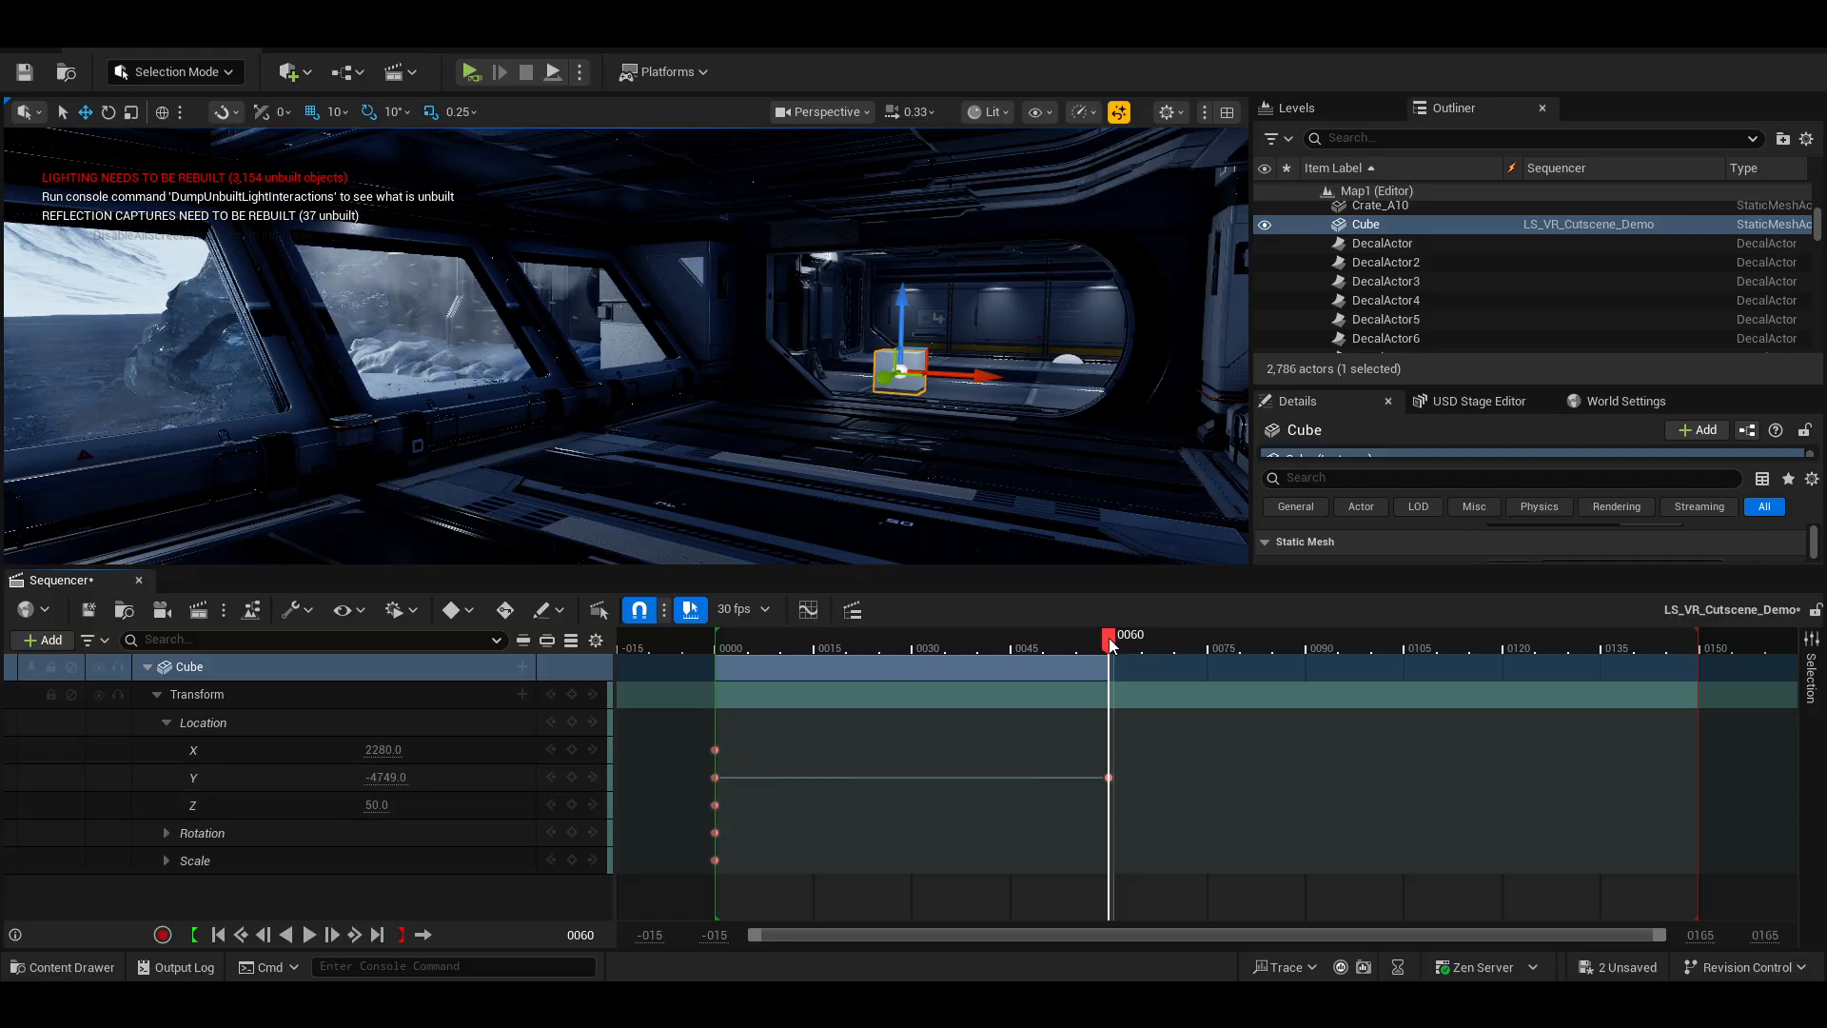
left_click_drag(1109, 637, 964, 685)
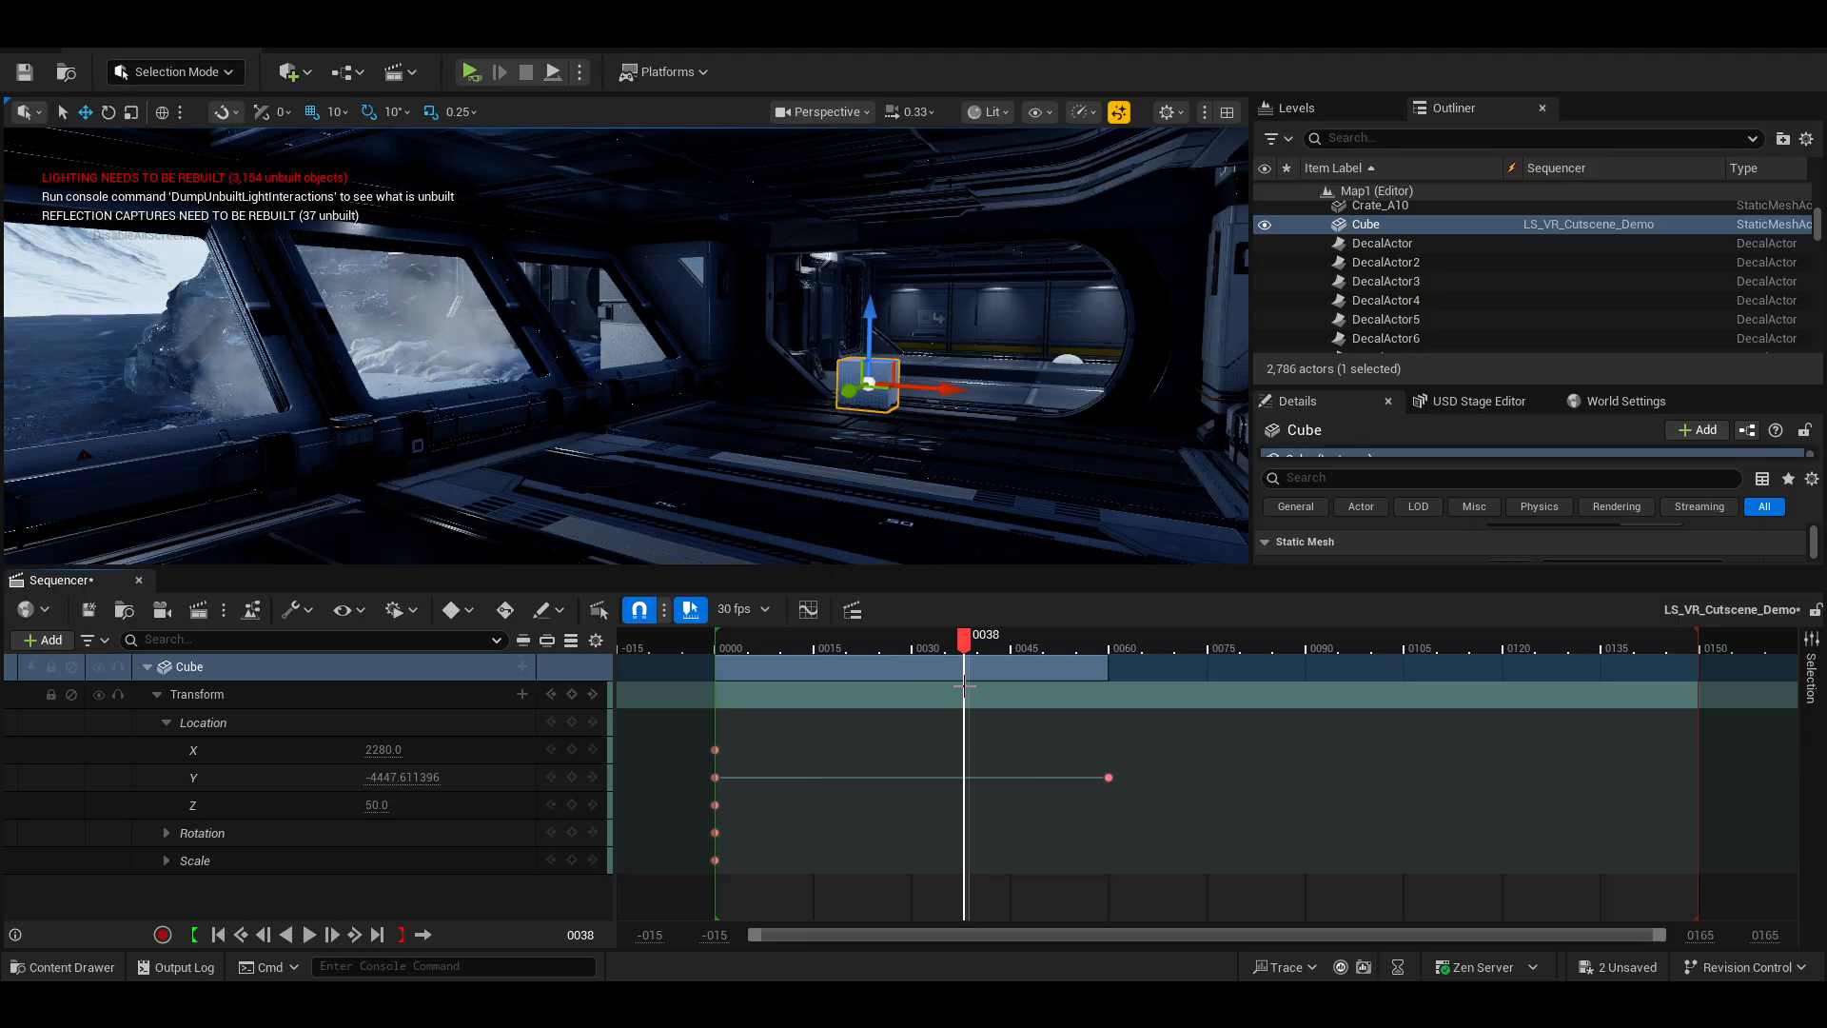
Collapse and re-expand the Cube's Transform, Location and Rotation tracks in Sequencer.
left_click(146, 668)
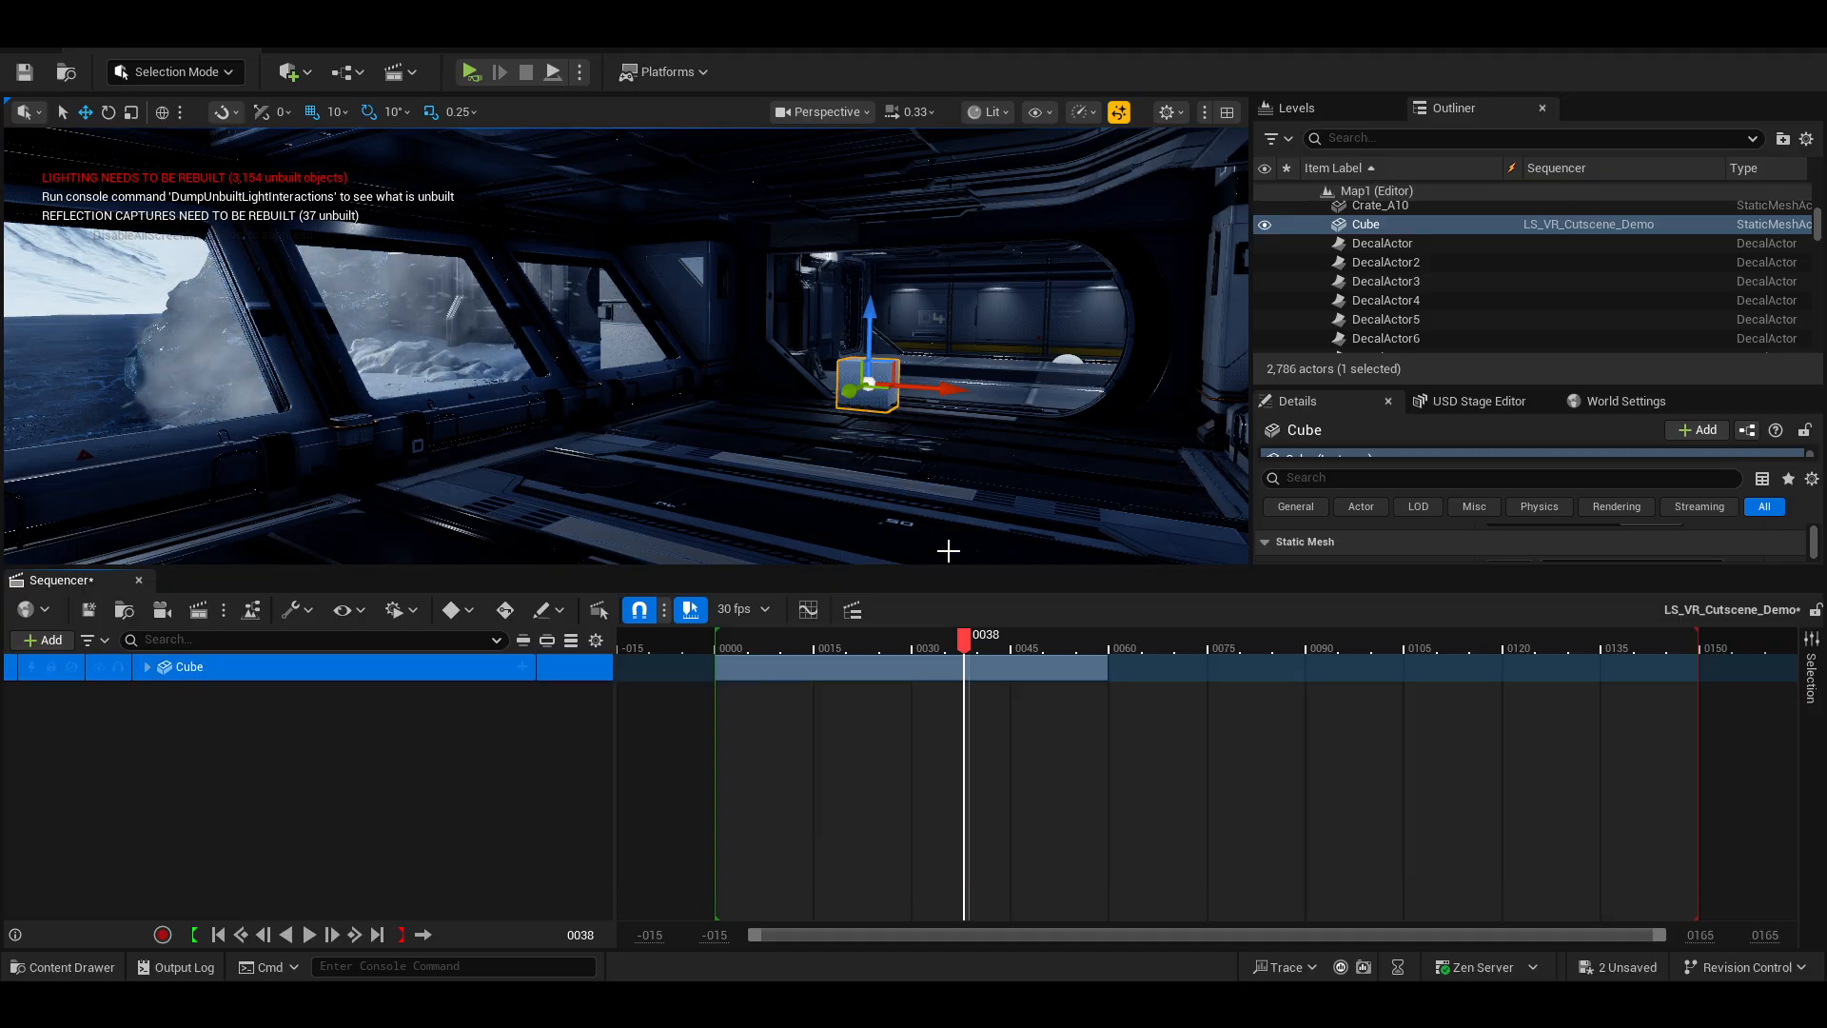
left_click(145, 667)
left_click(155, 695)
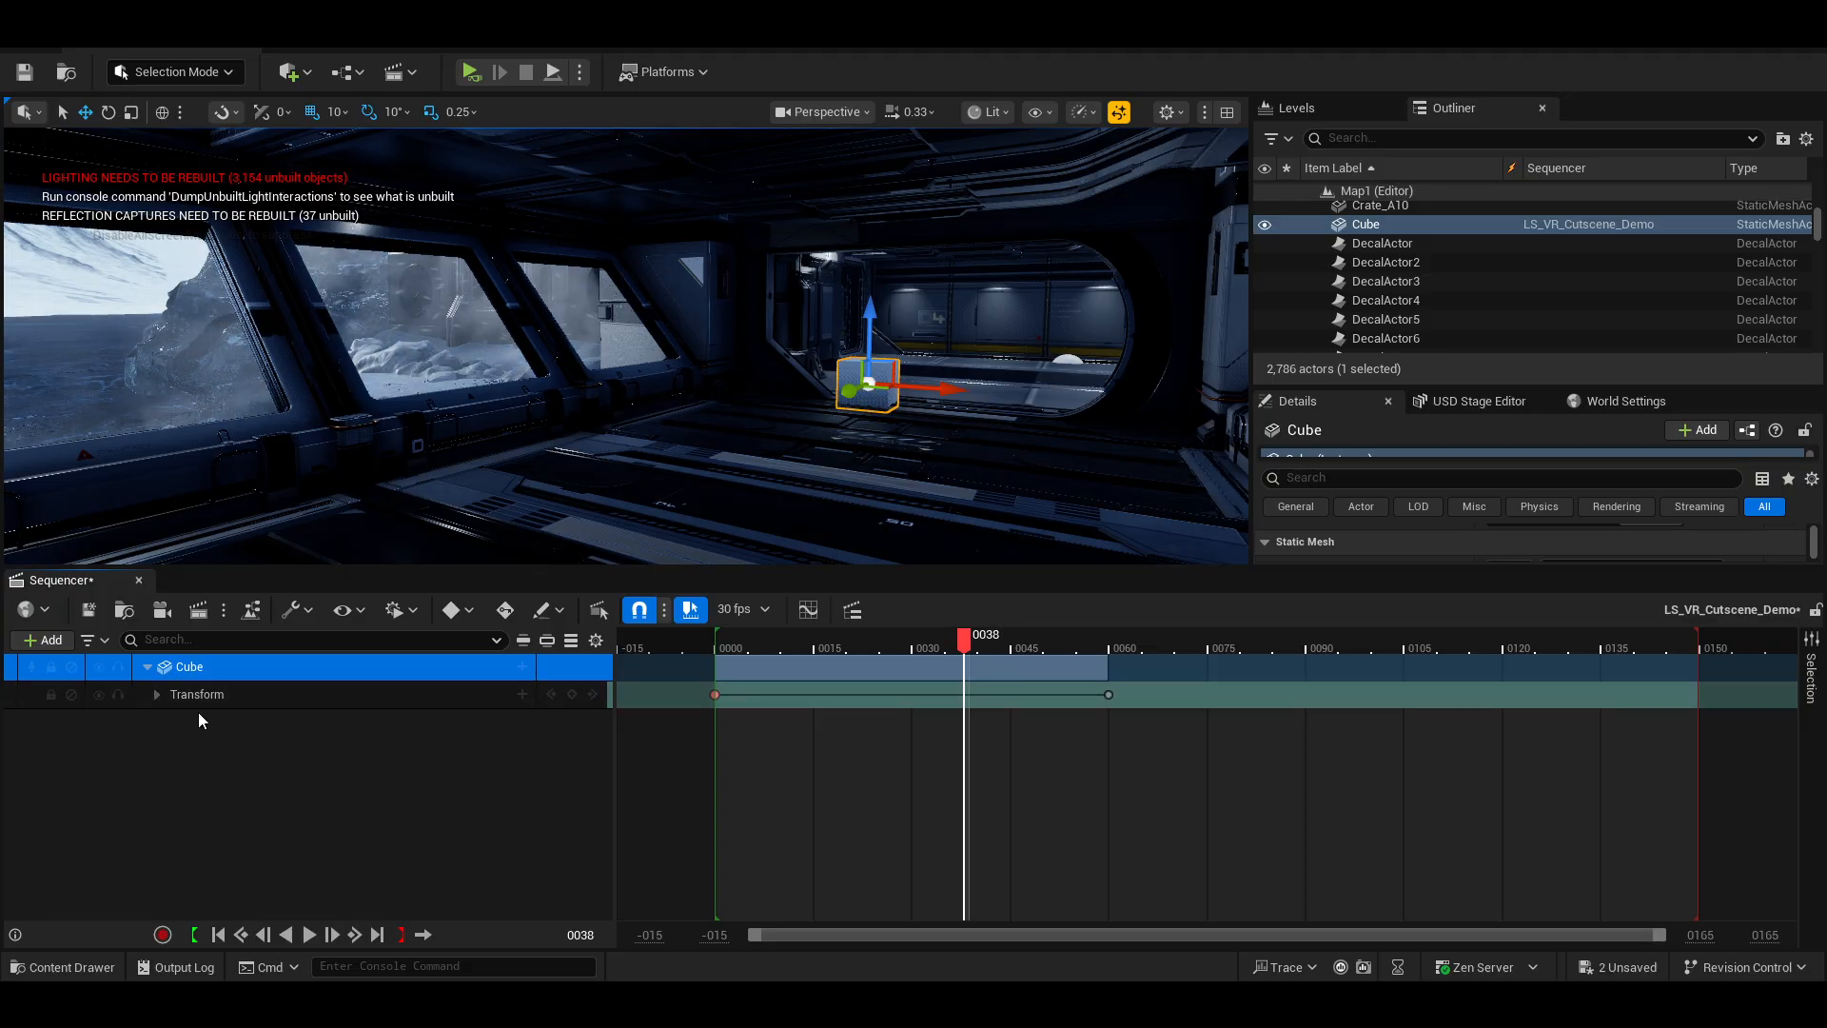
left_click(157, 693)
left_click(166, 723)
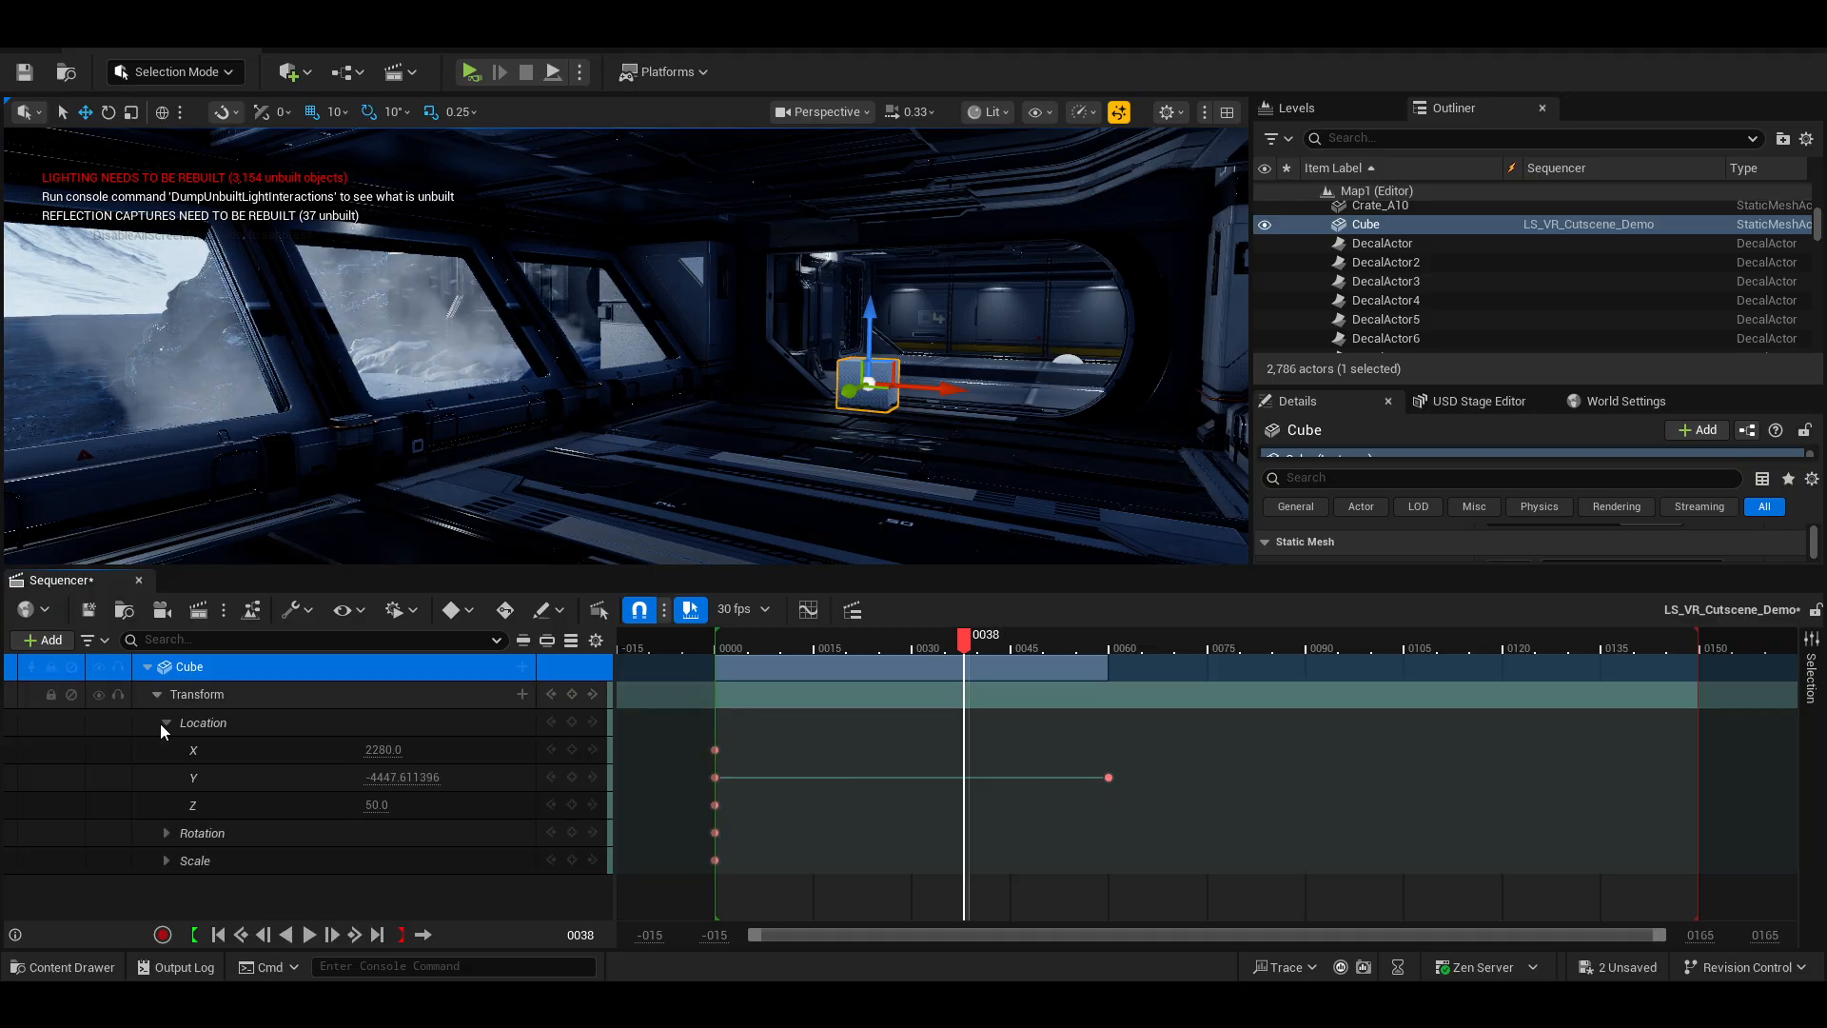
left_click(169, 832)
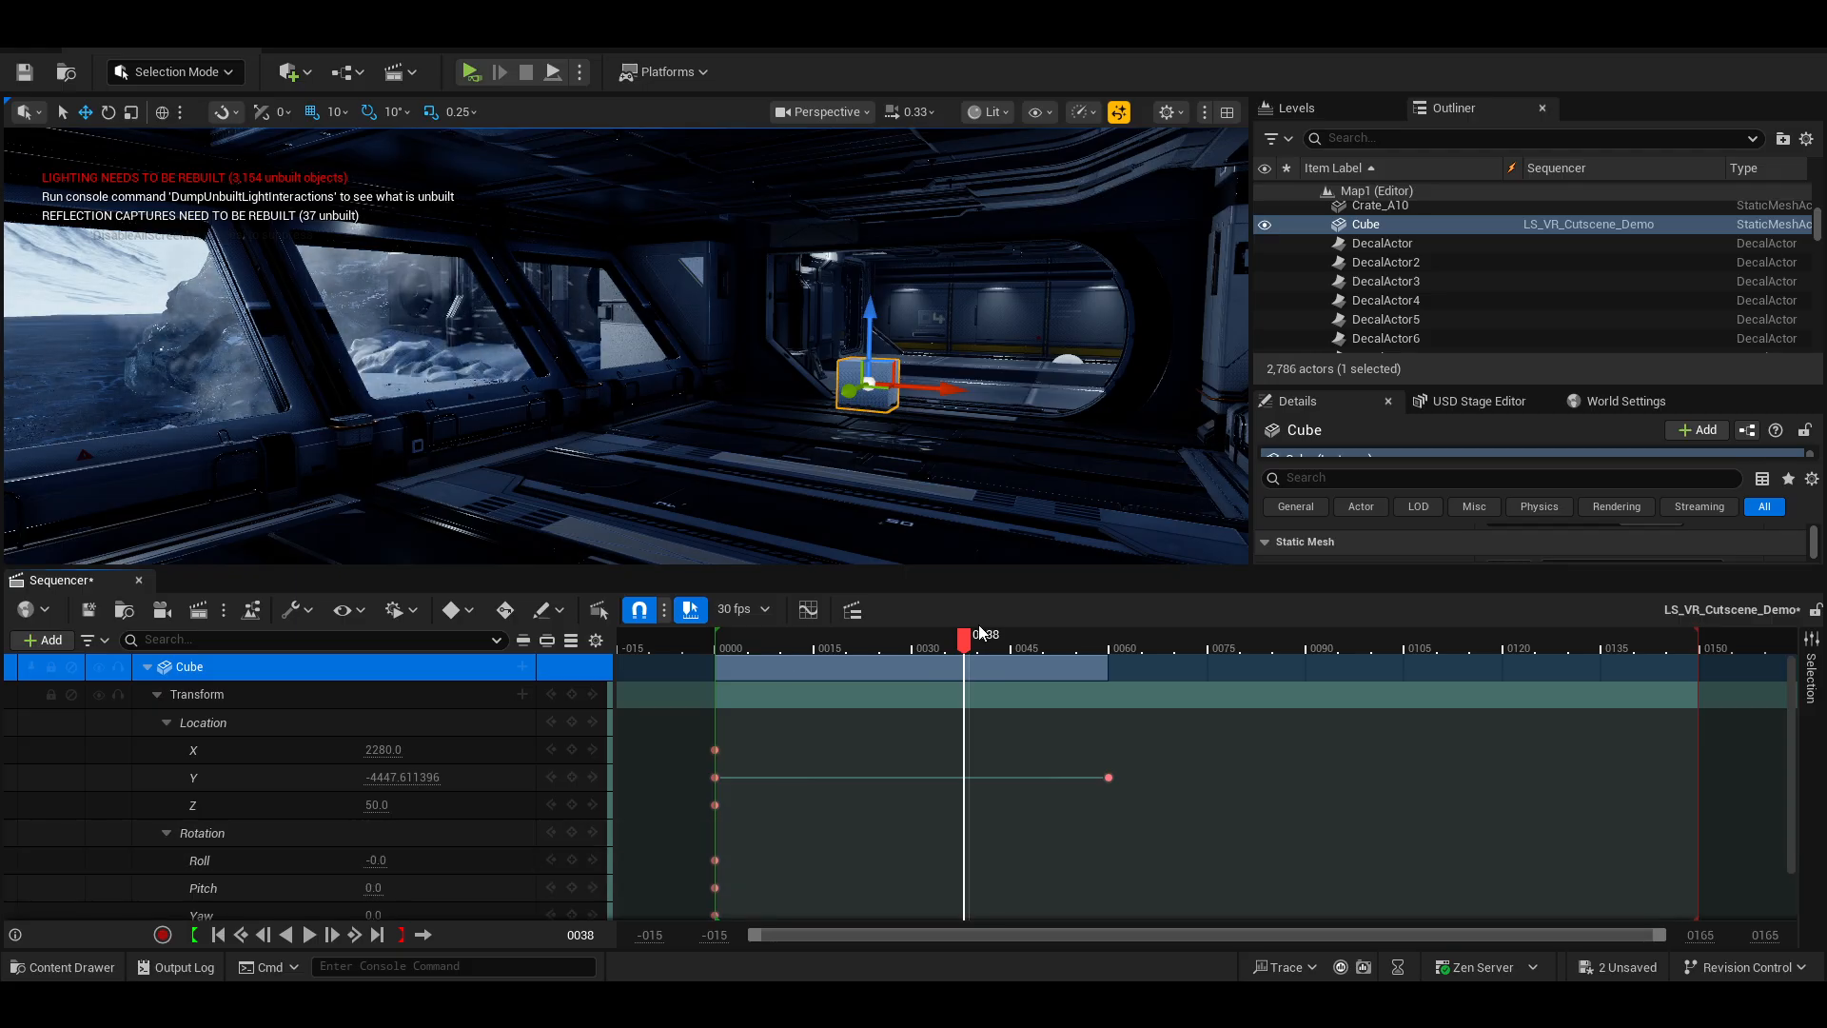
At frame 60, key the Cube's Yaw rotation to 360, undoing a trial Pitch change of 104.
left_click_drag(966, 644, 717, 684)
scroll(787, 832, "down", 1)
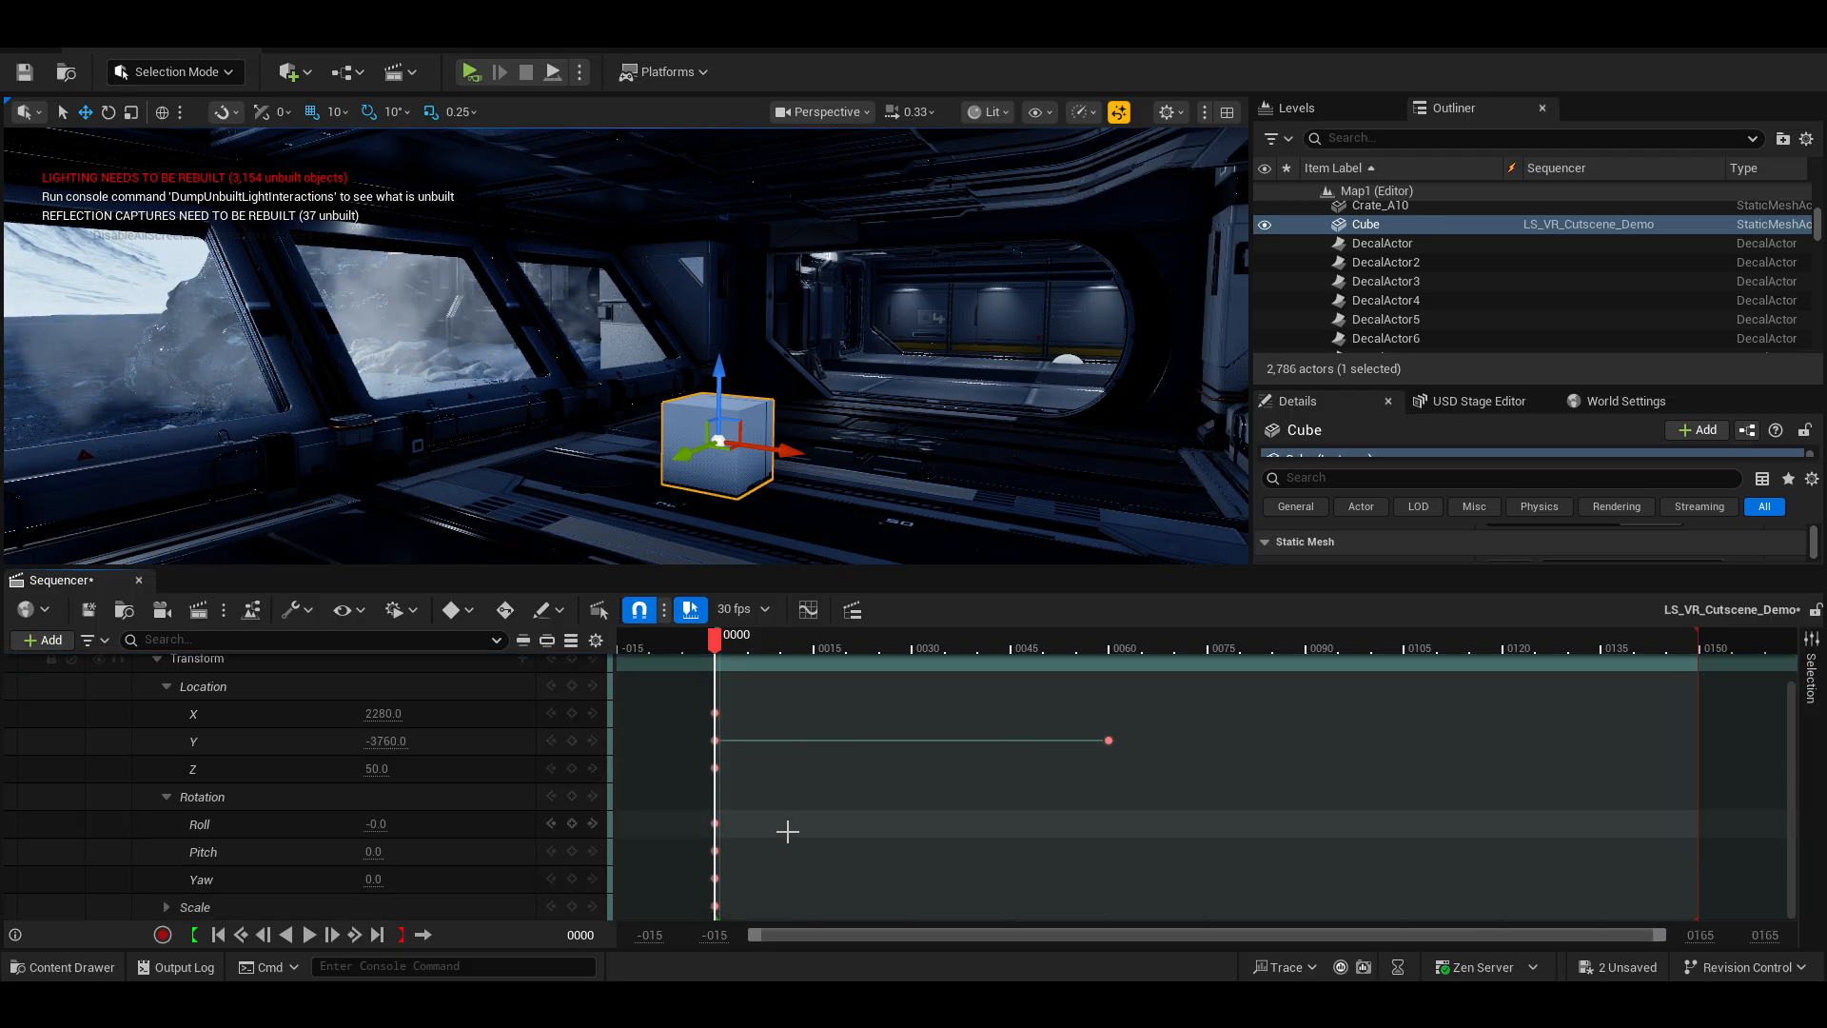
scroll(415, 785, "up", 1)
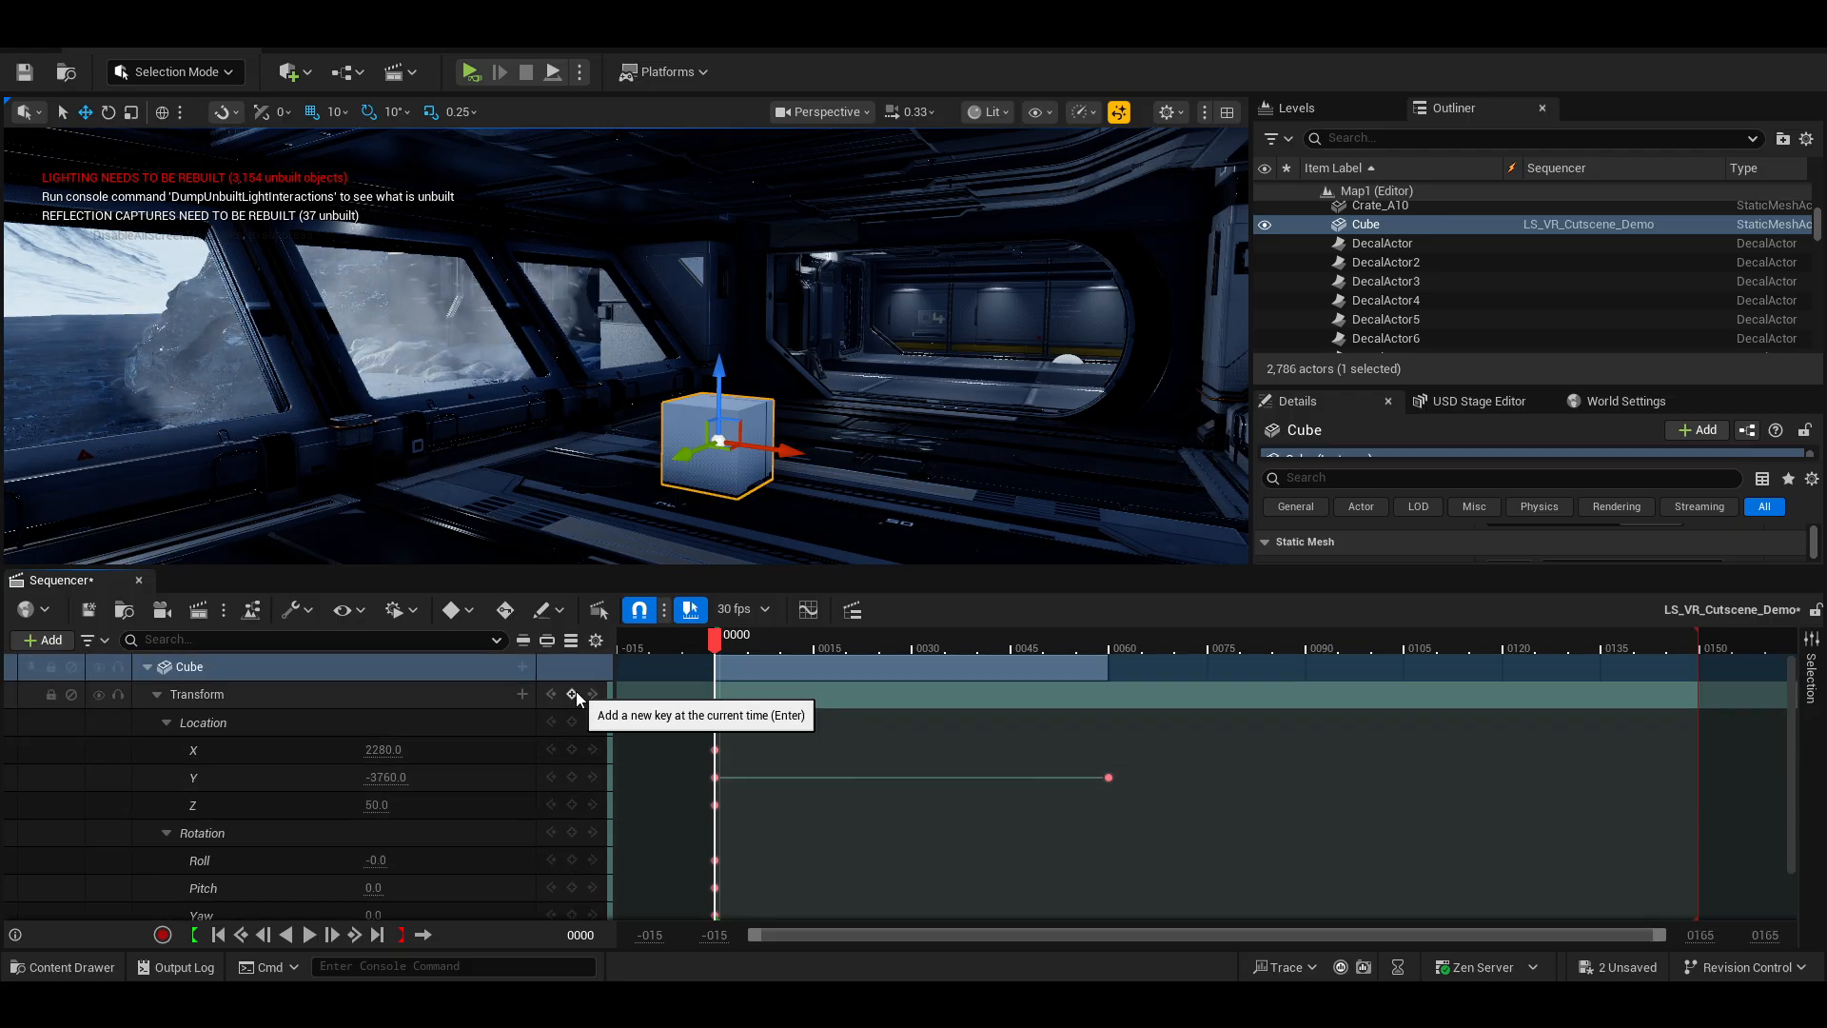
scroll(579, 746, "down", 1)
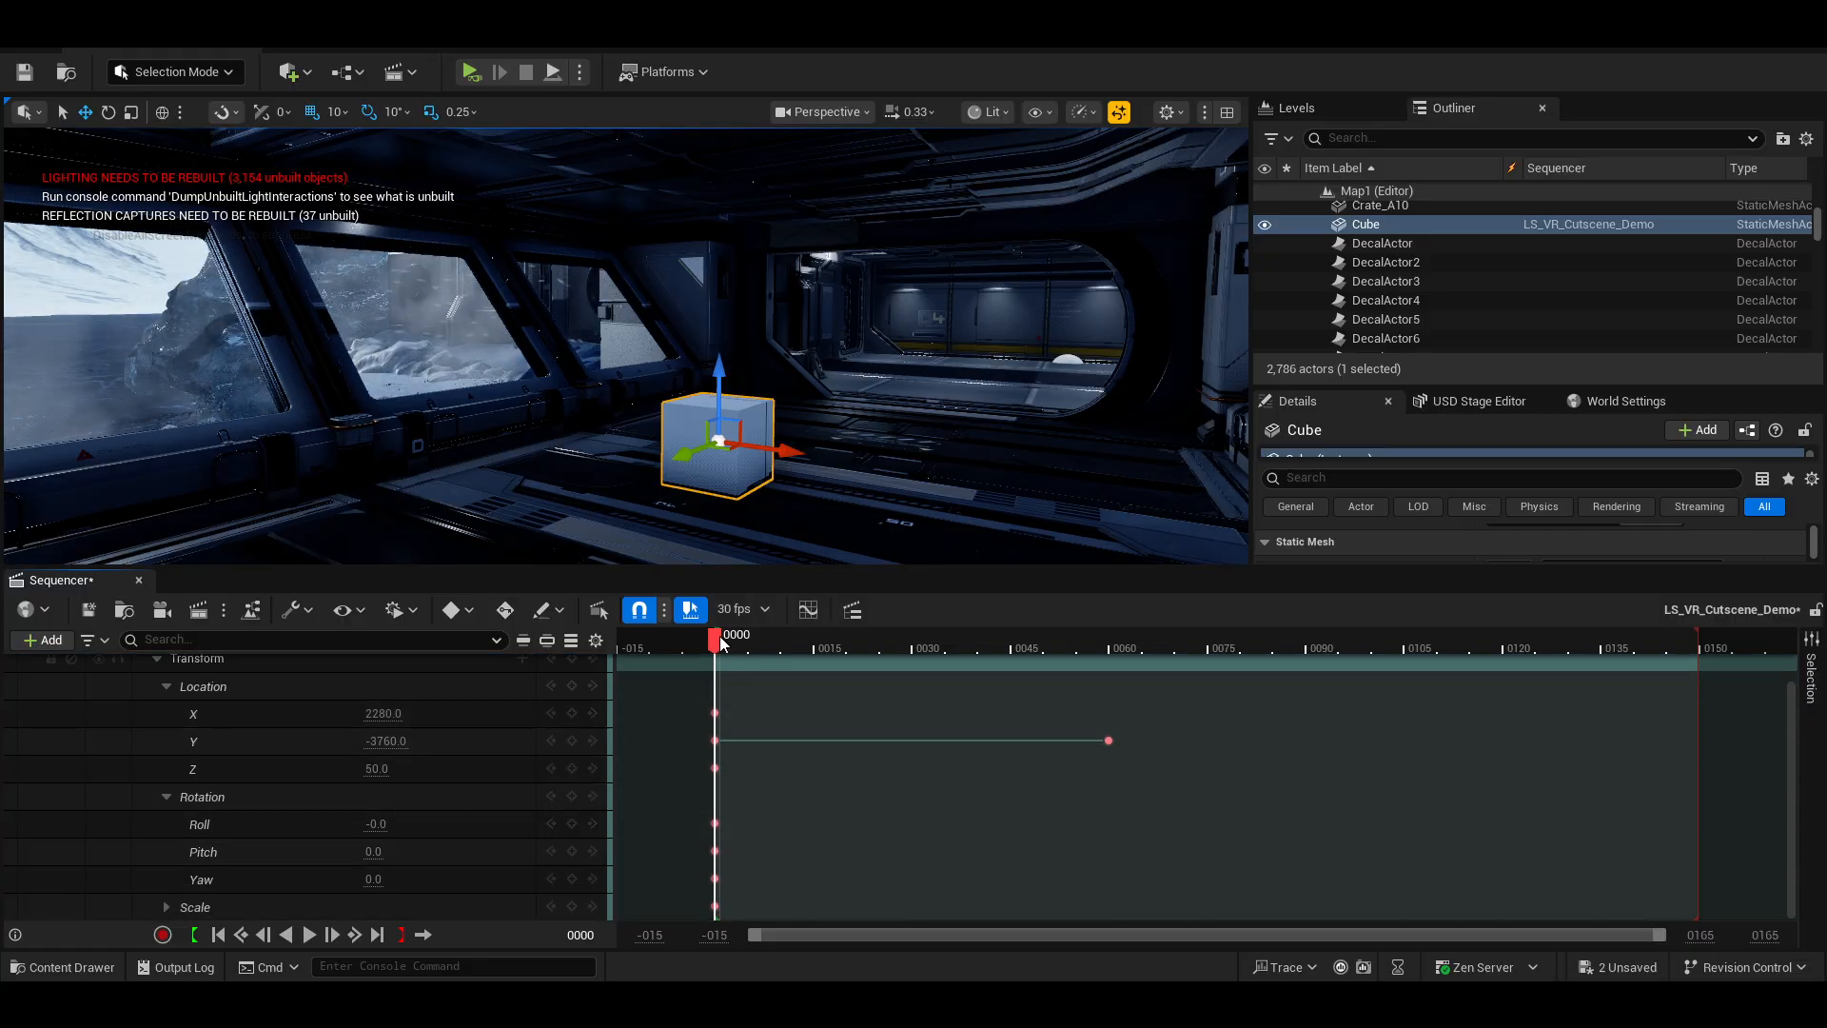
left_click_drag(724, 643, 1110, 652)
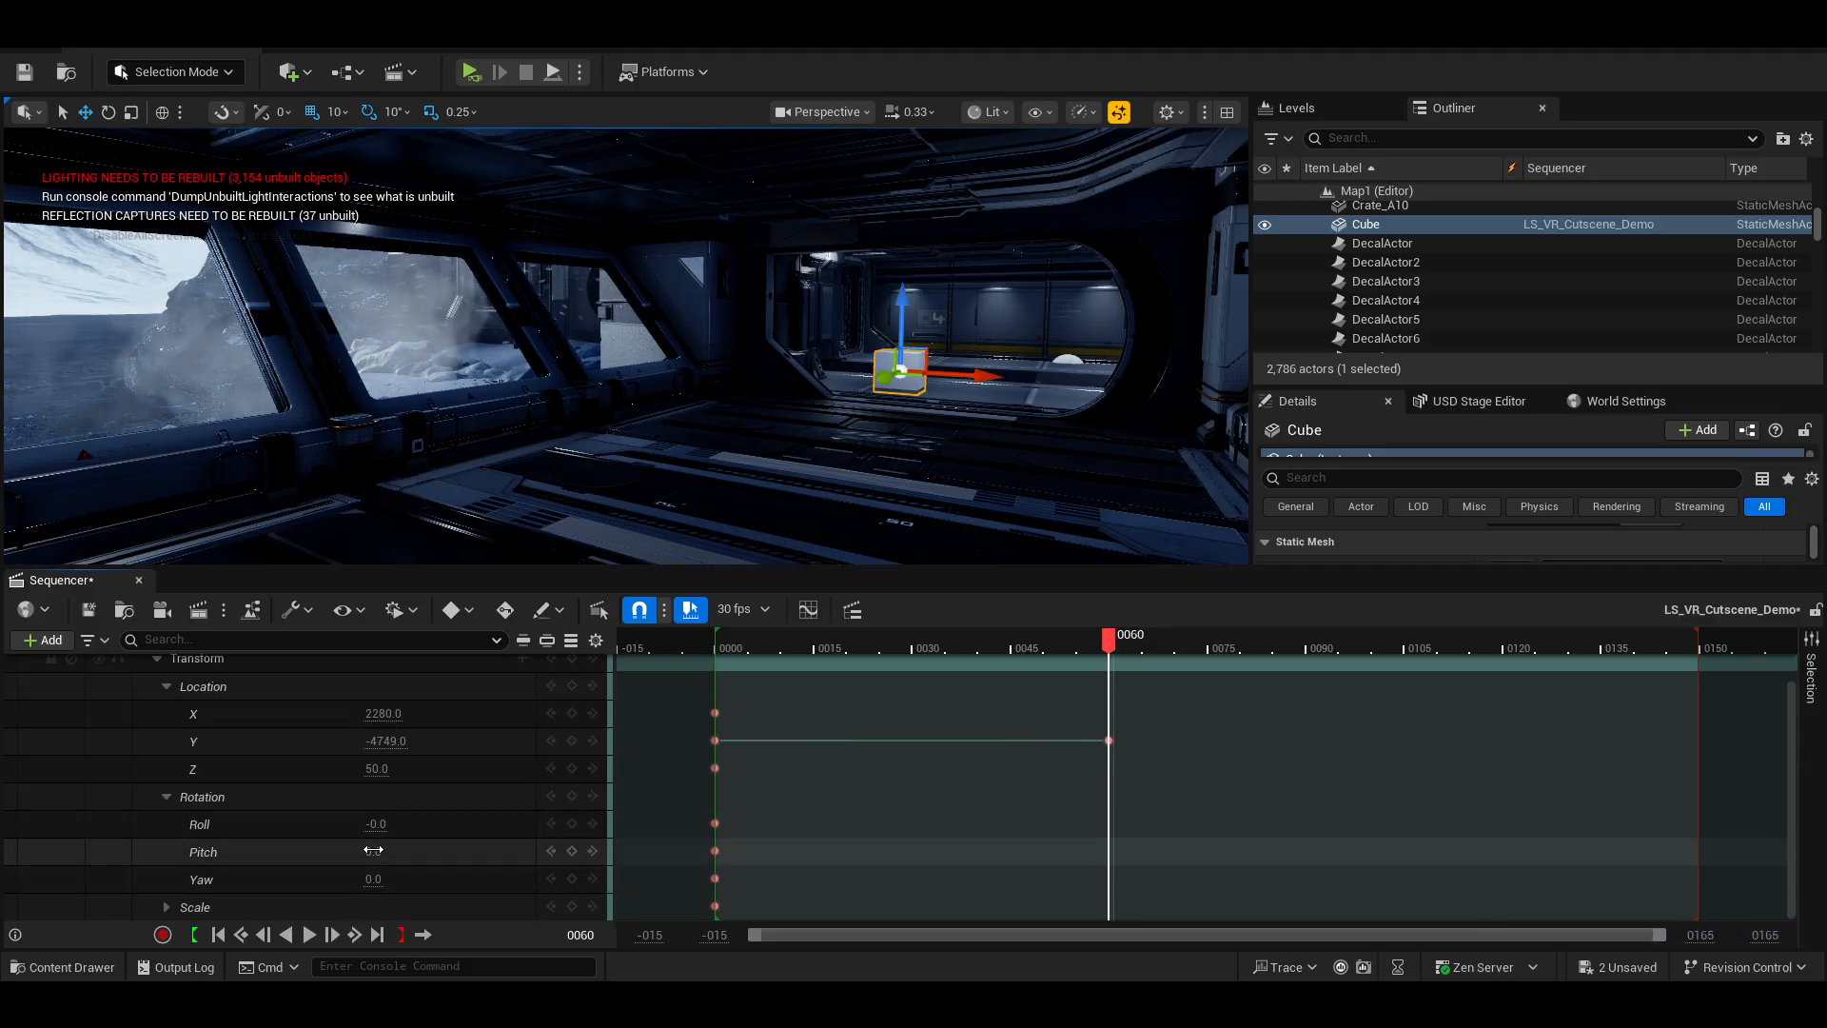
left_click_drag(373, 849, 465, 855)
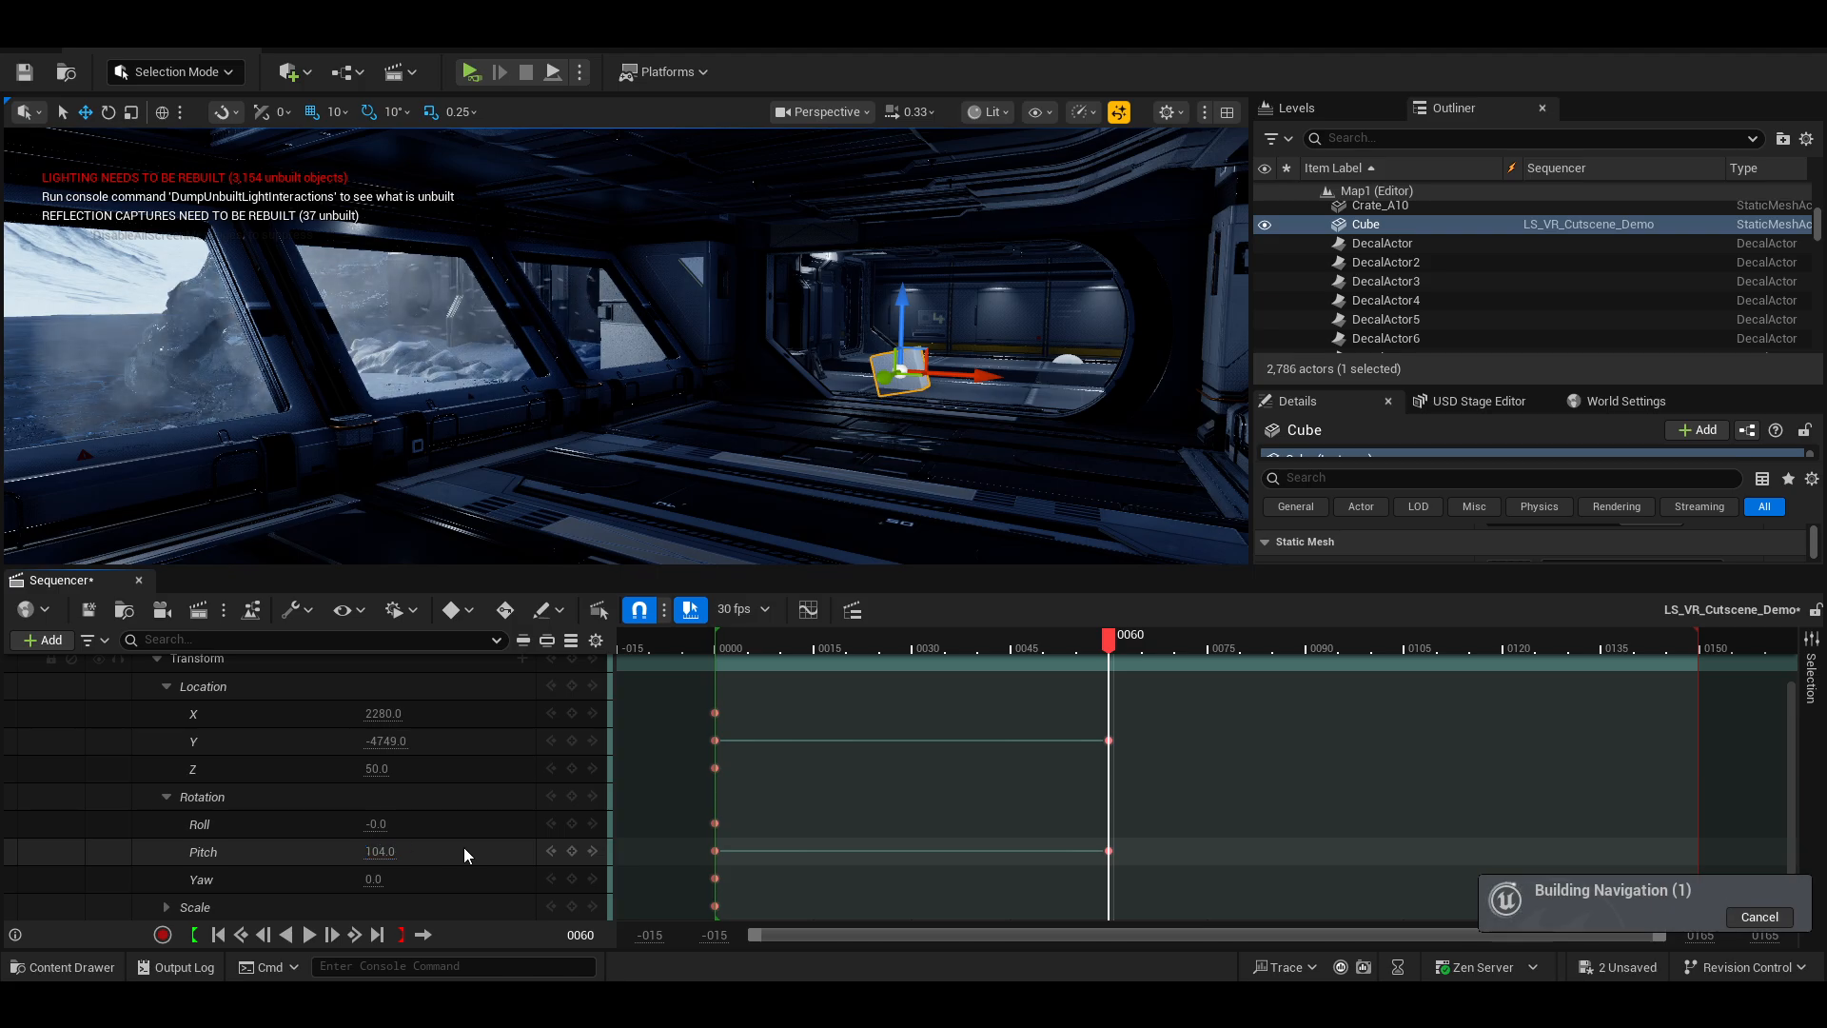
key("ctrl+z")
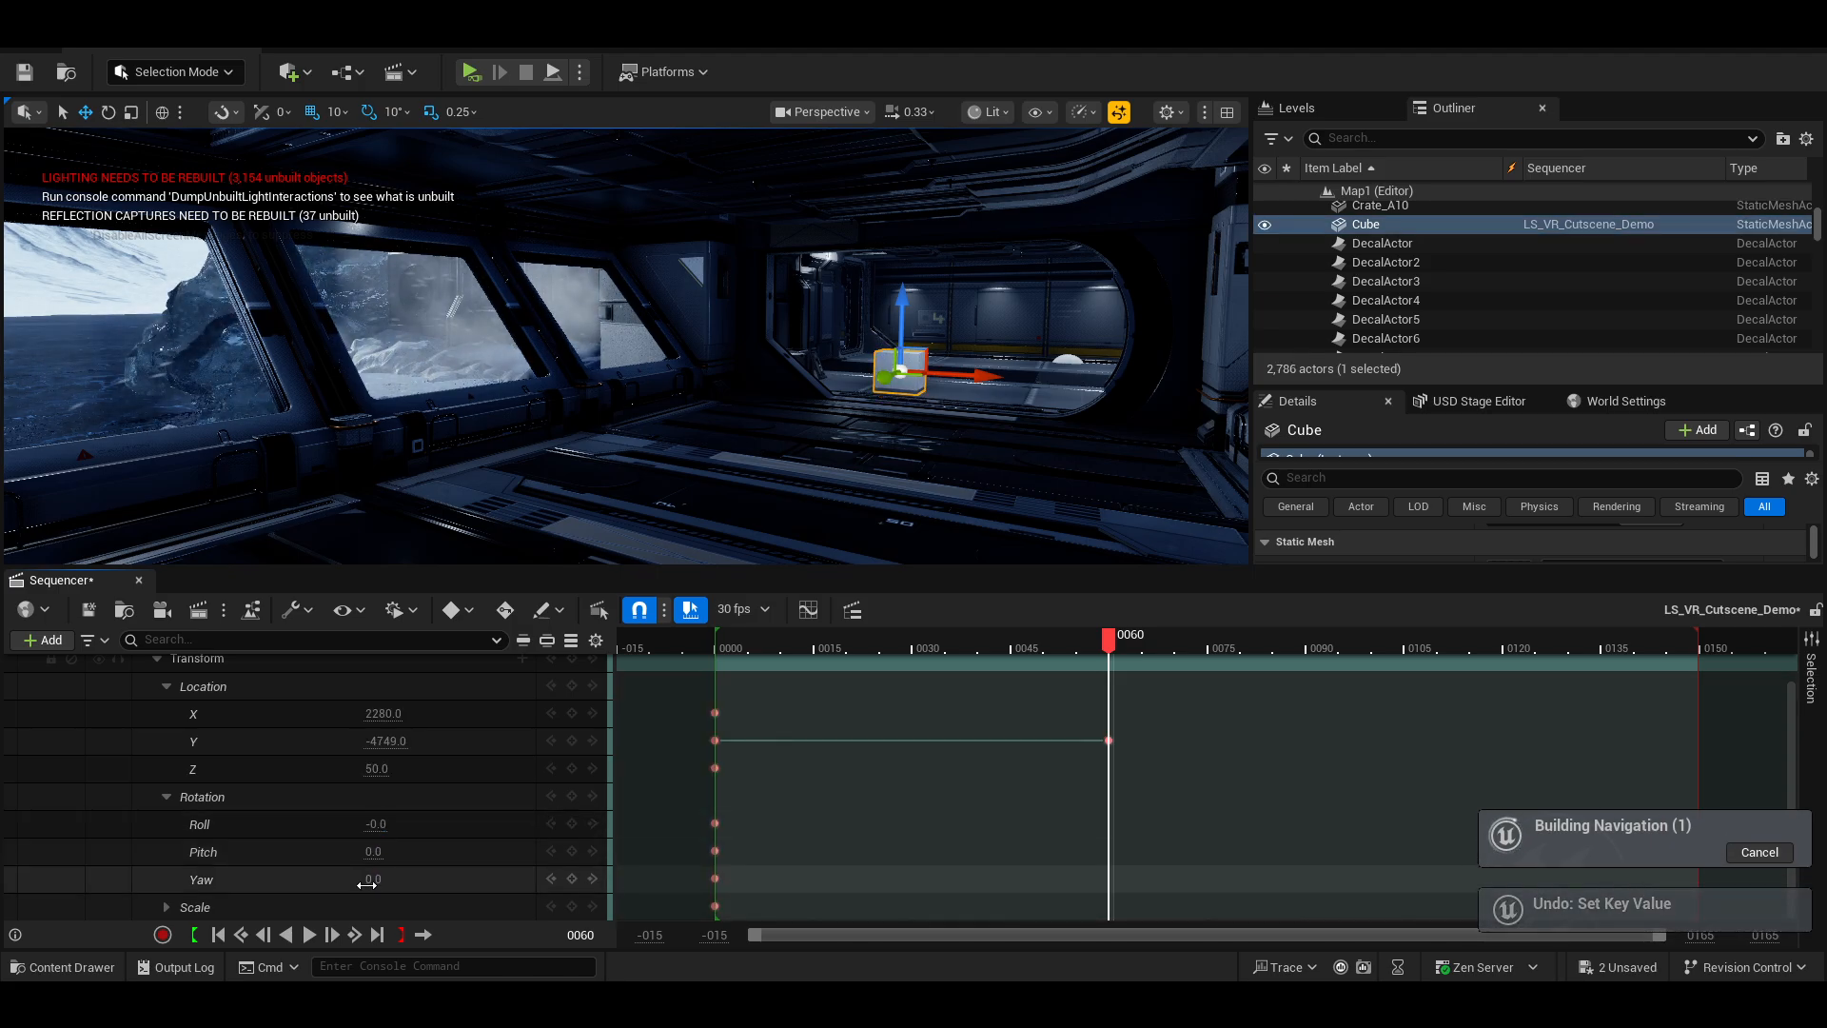
left_click_drag(366, 885, 462, 885)
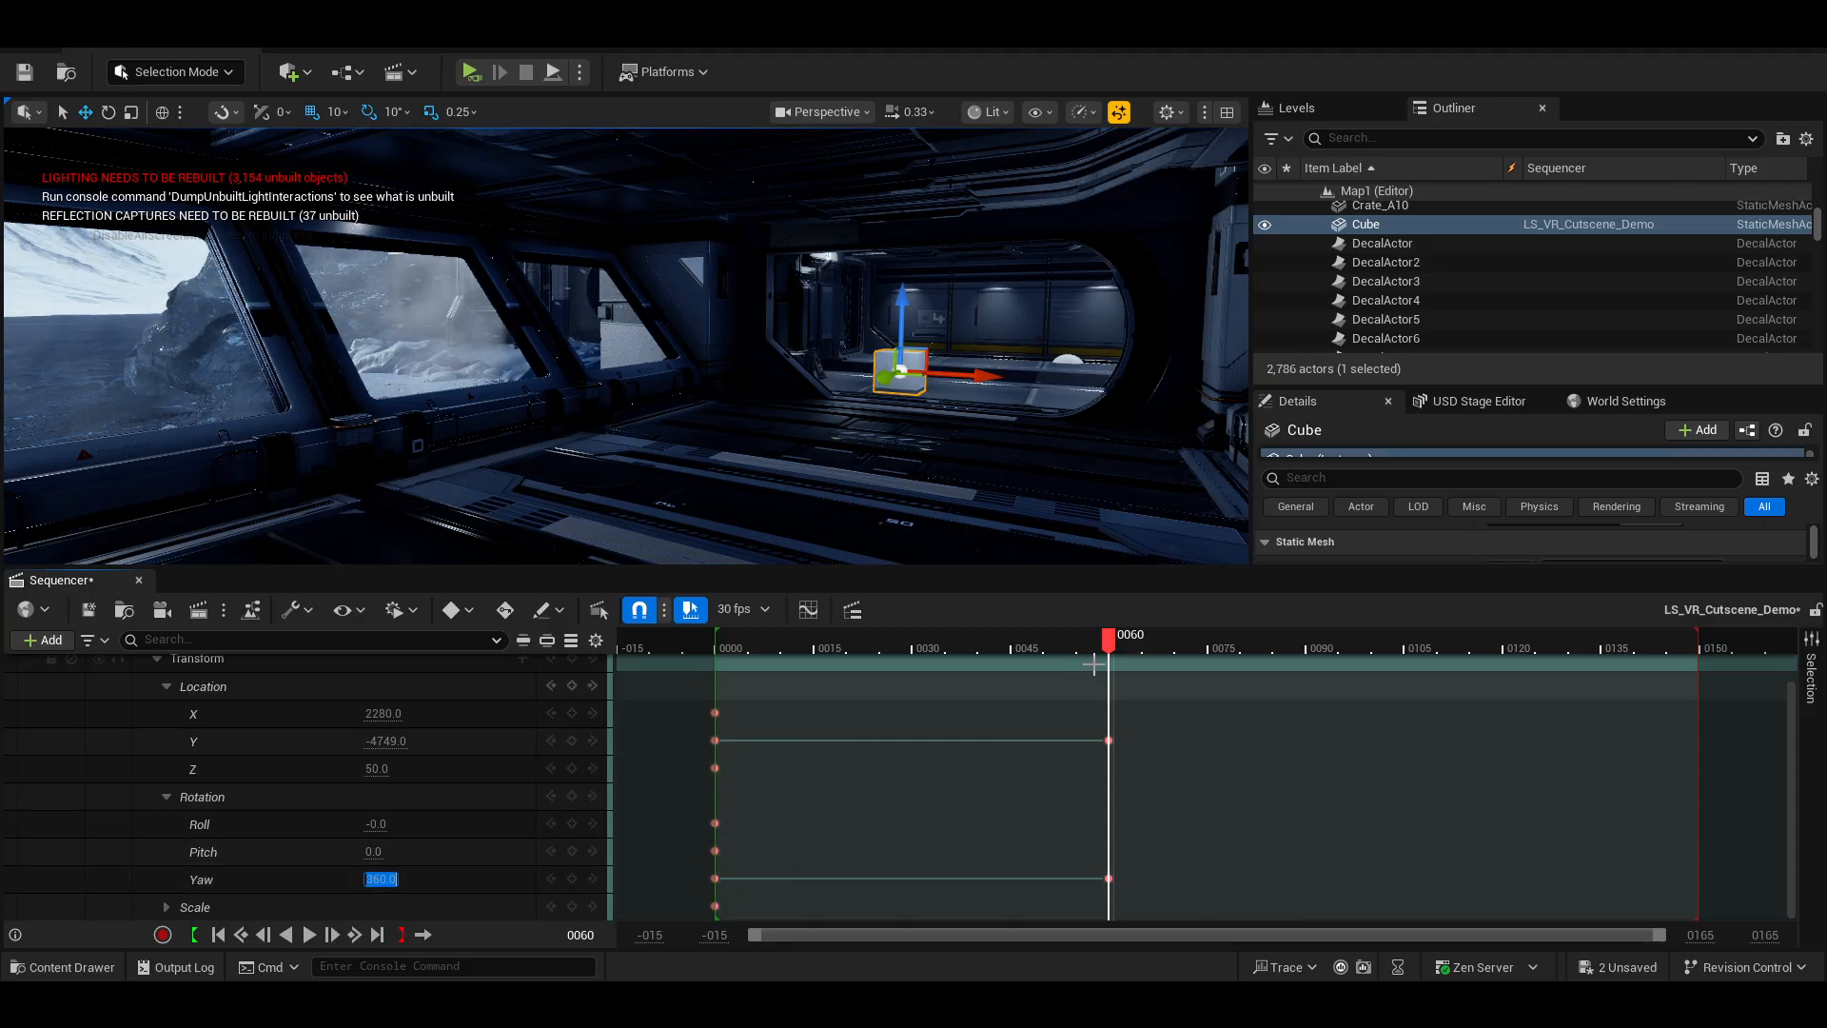
Play back the sequence from frame 0 to preview the moving, spinning Cube.
left_click_drag(1112, 648, 717, 691)
key("space")
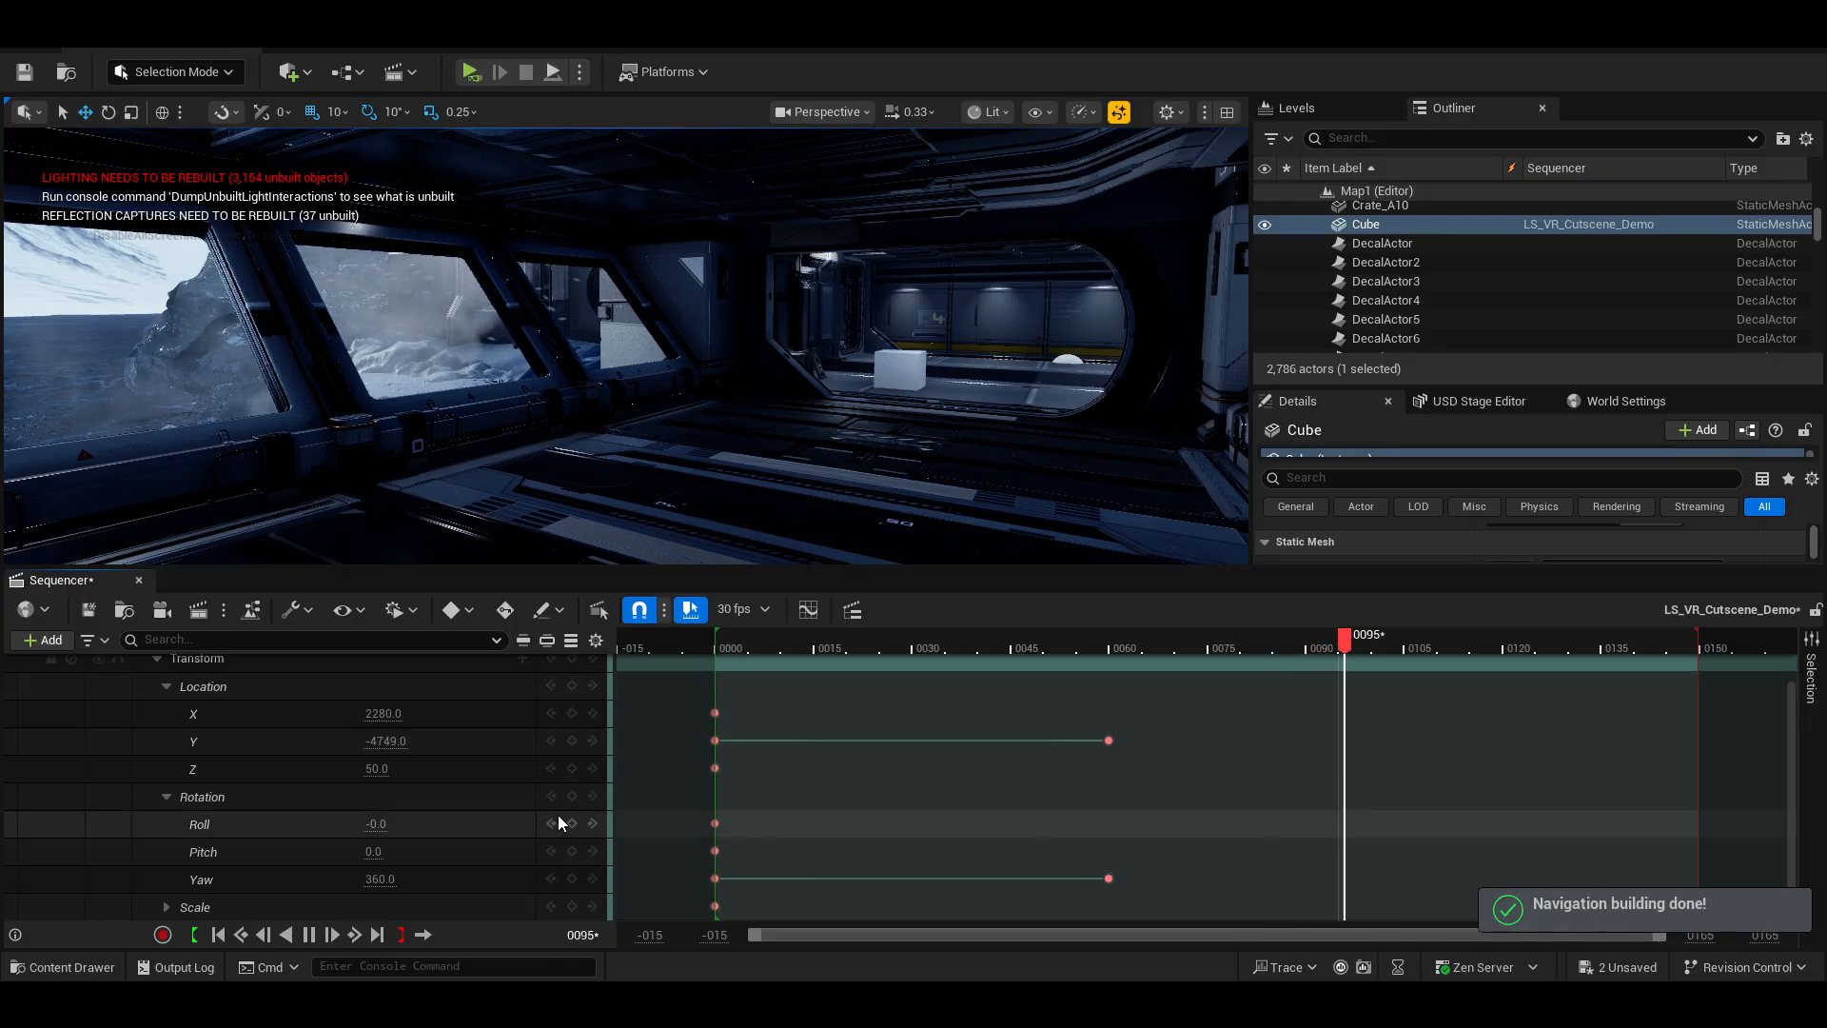
key("space")
left_click_drag(697, 653, 721, 652)
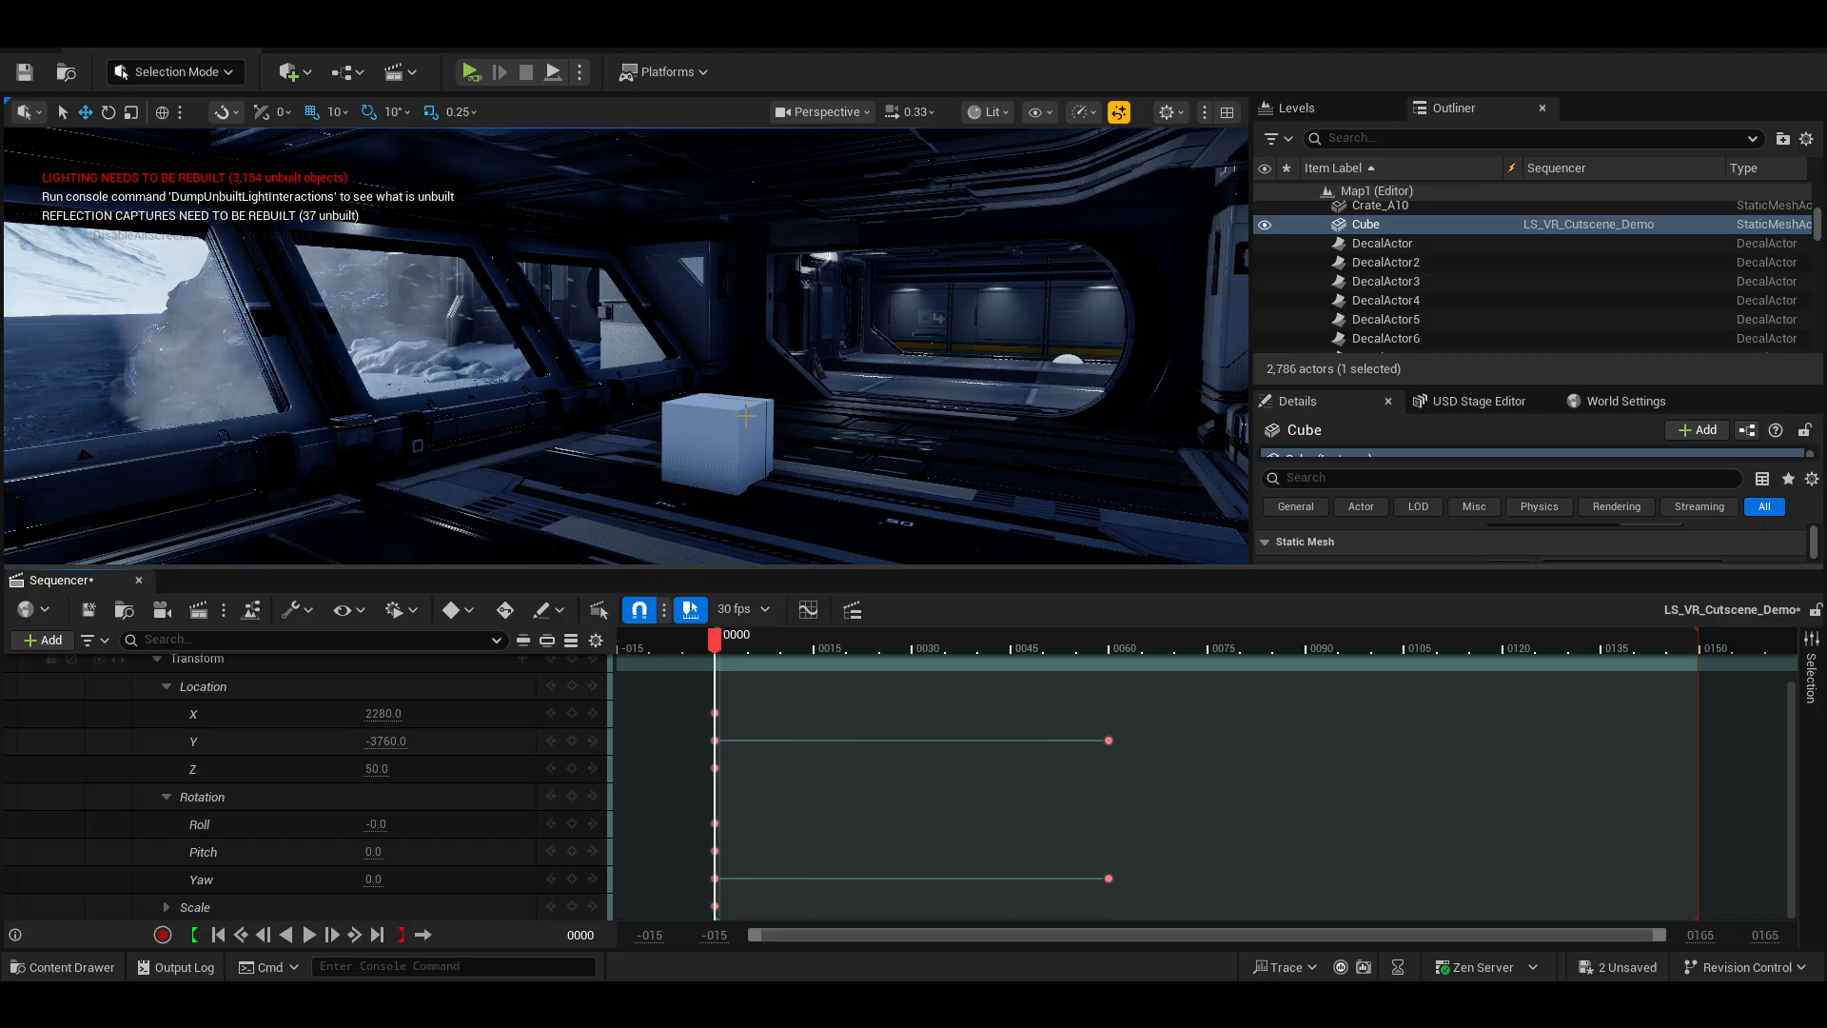
Set the Cube's locked uniform scale to 0.25 in its Details transform settings.
left_click(745, 417)
scroll(471, 712, "down", 2)
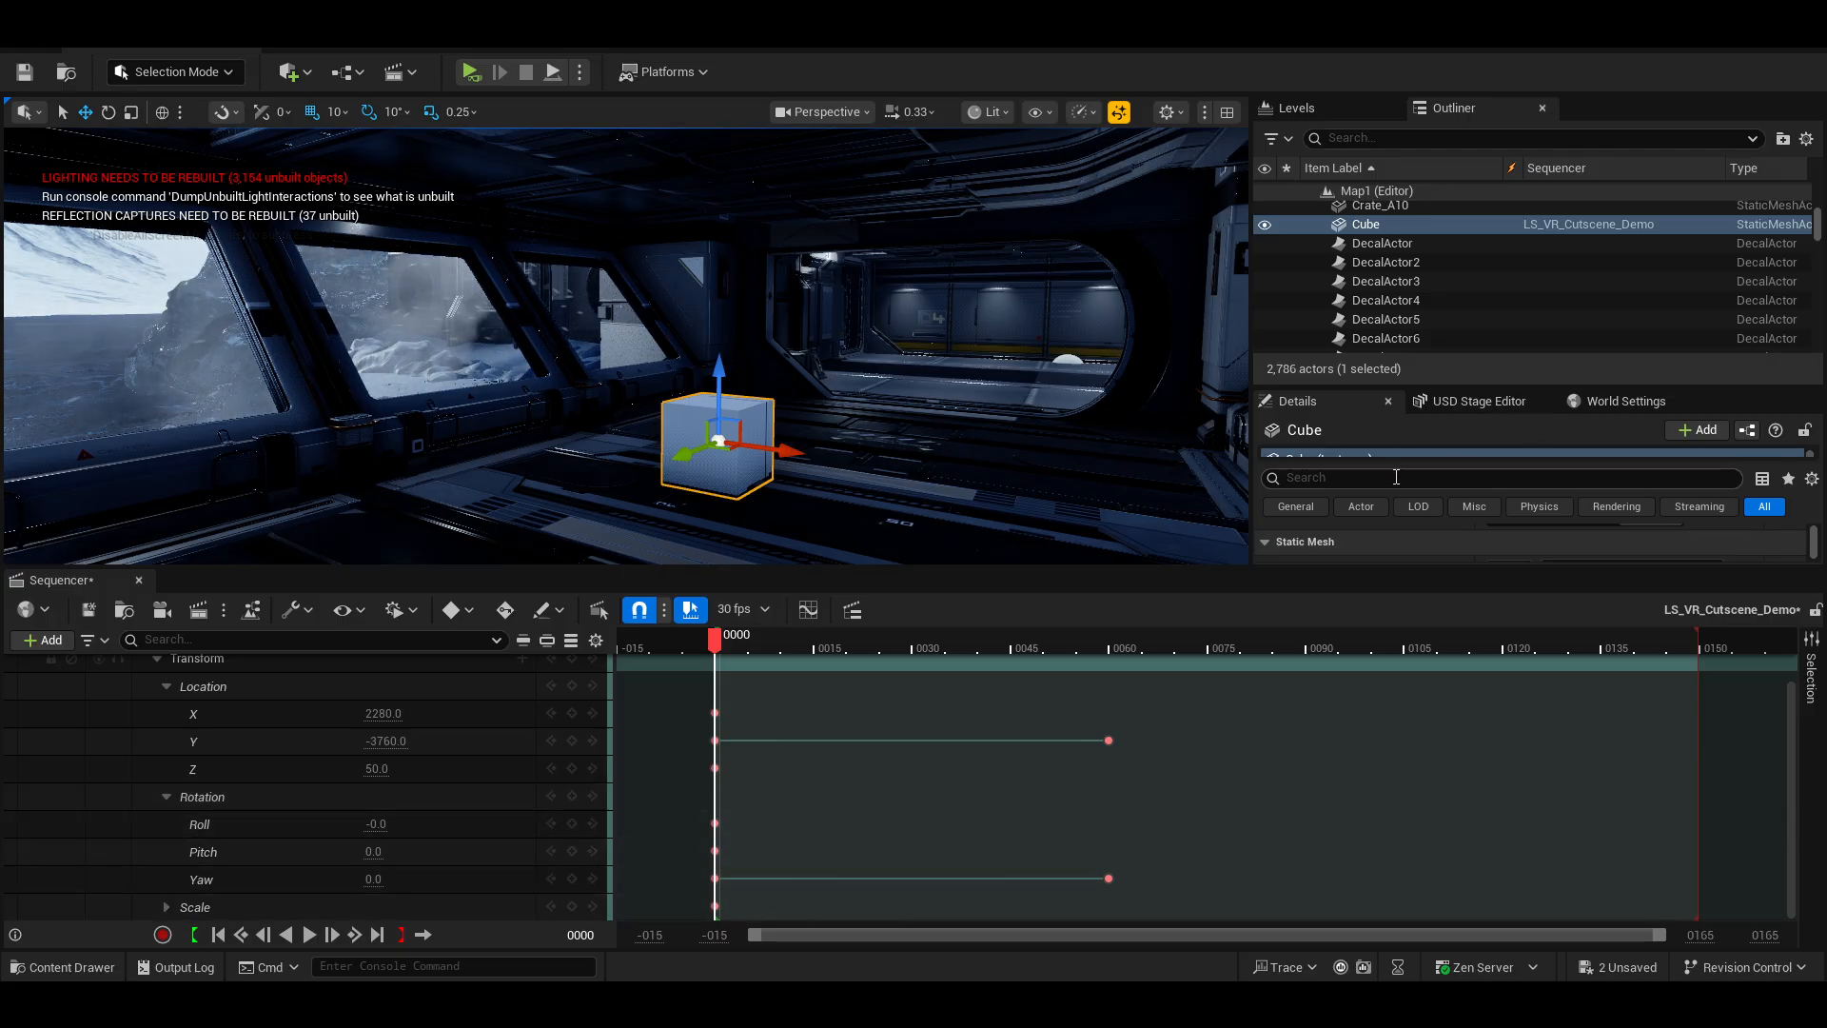
left_click_drag(1359, 385, 1361, 202)
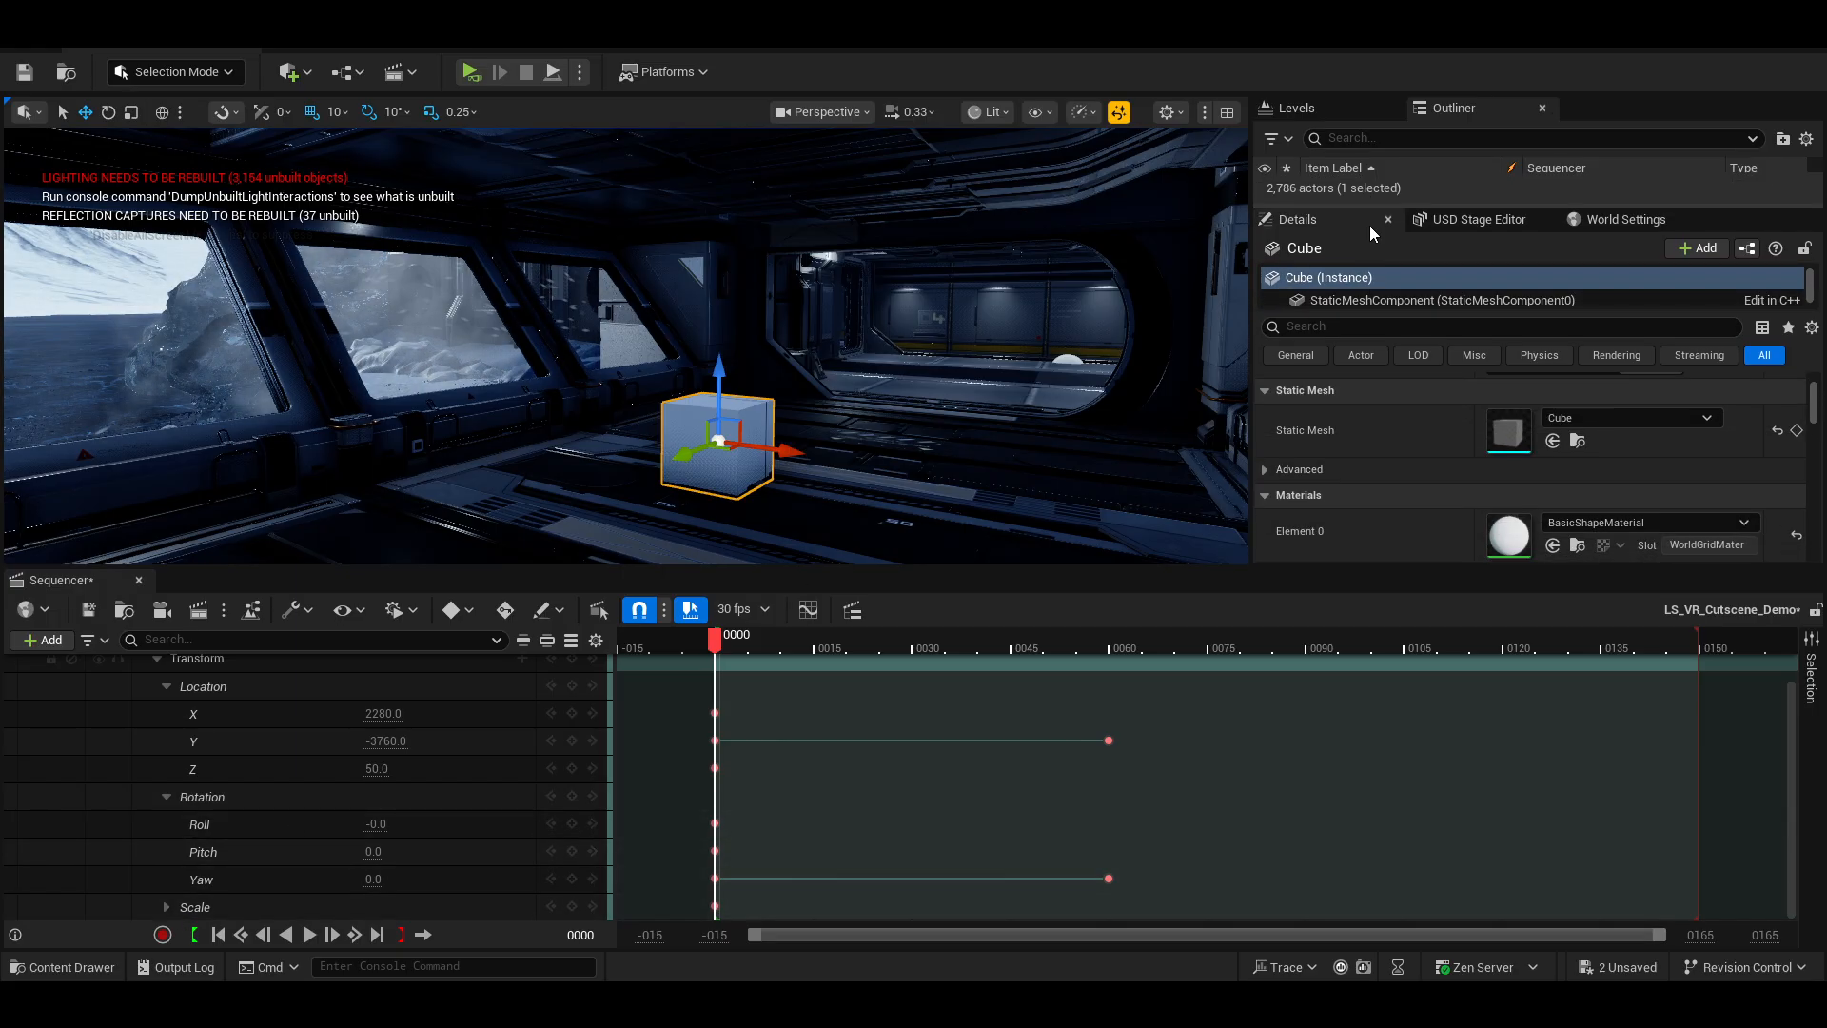
left_click(1296, 356)
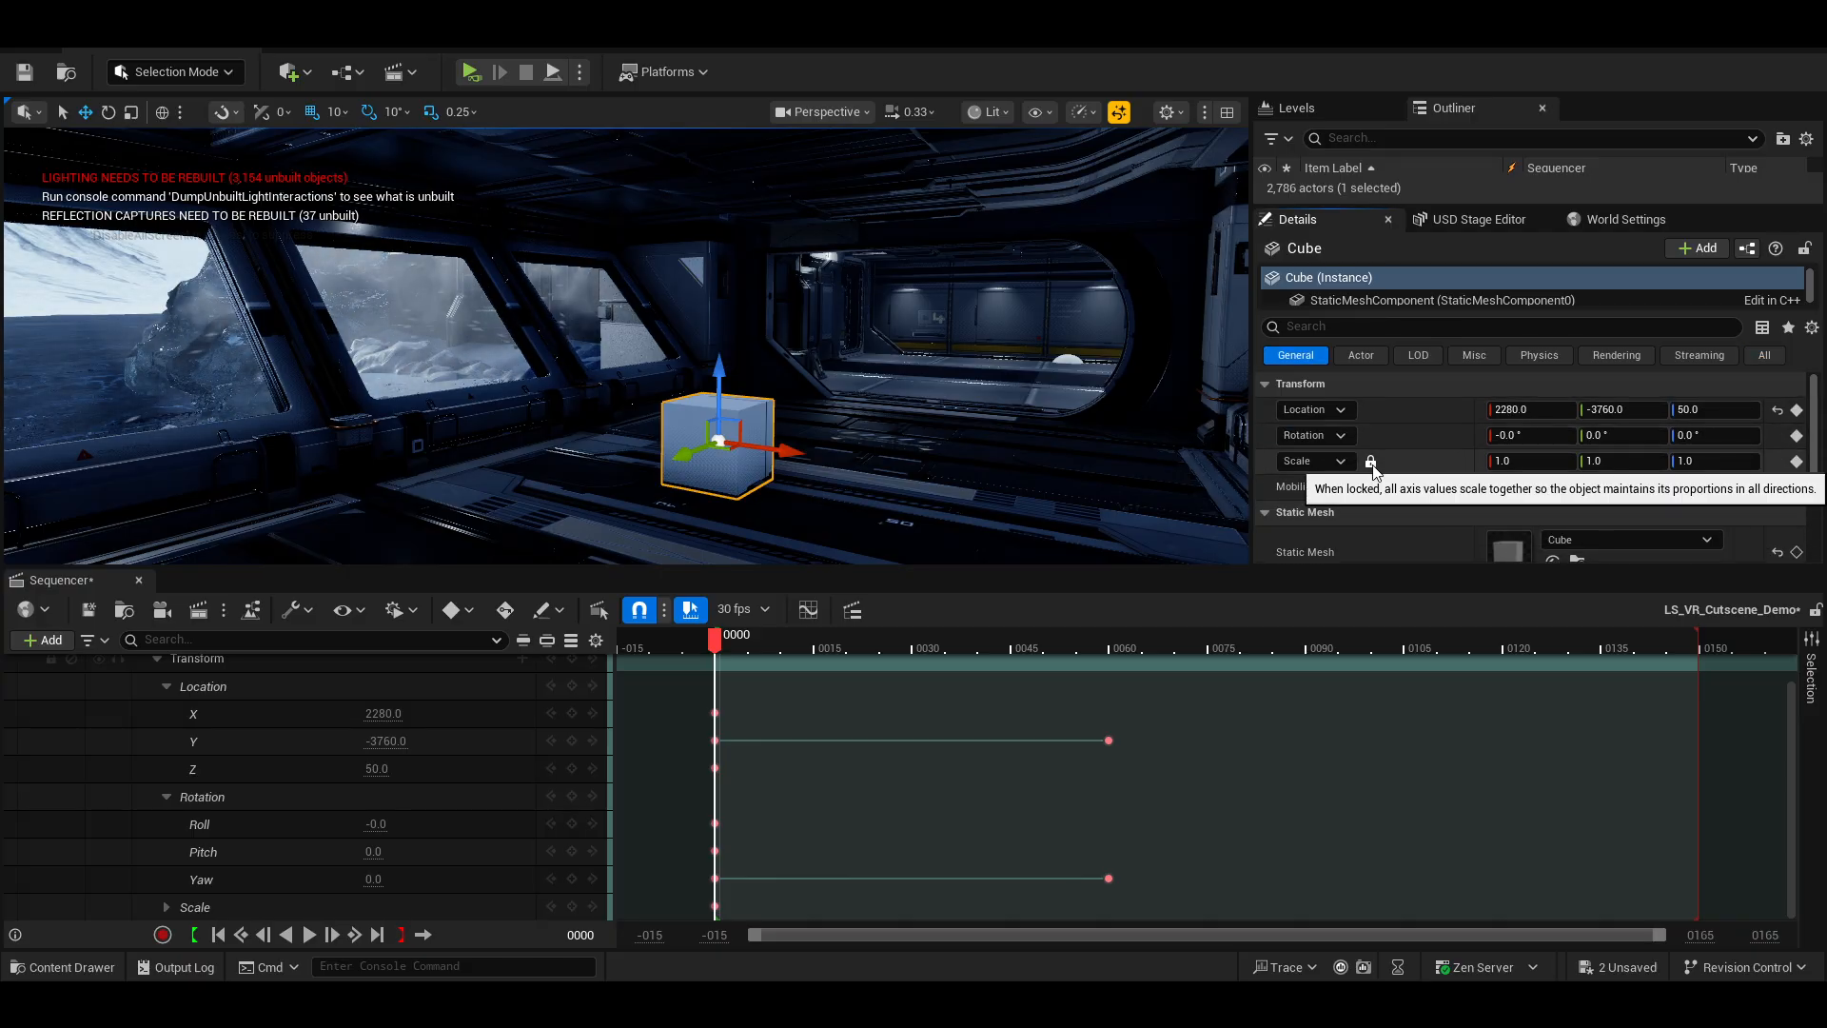
left_click(1534, 463)
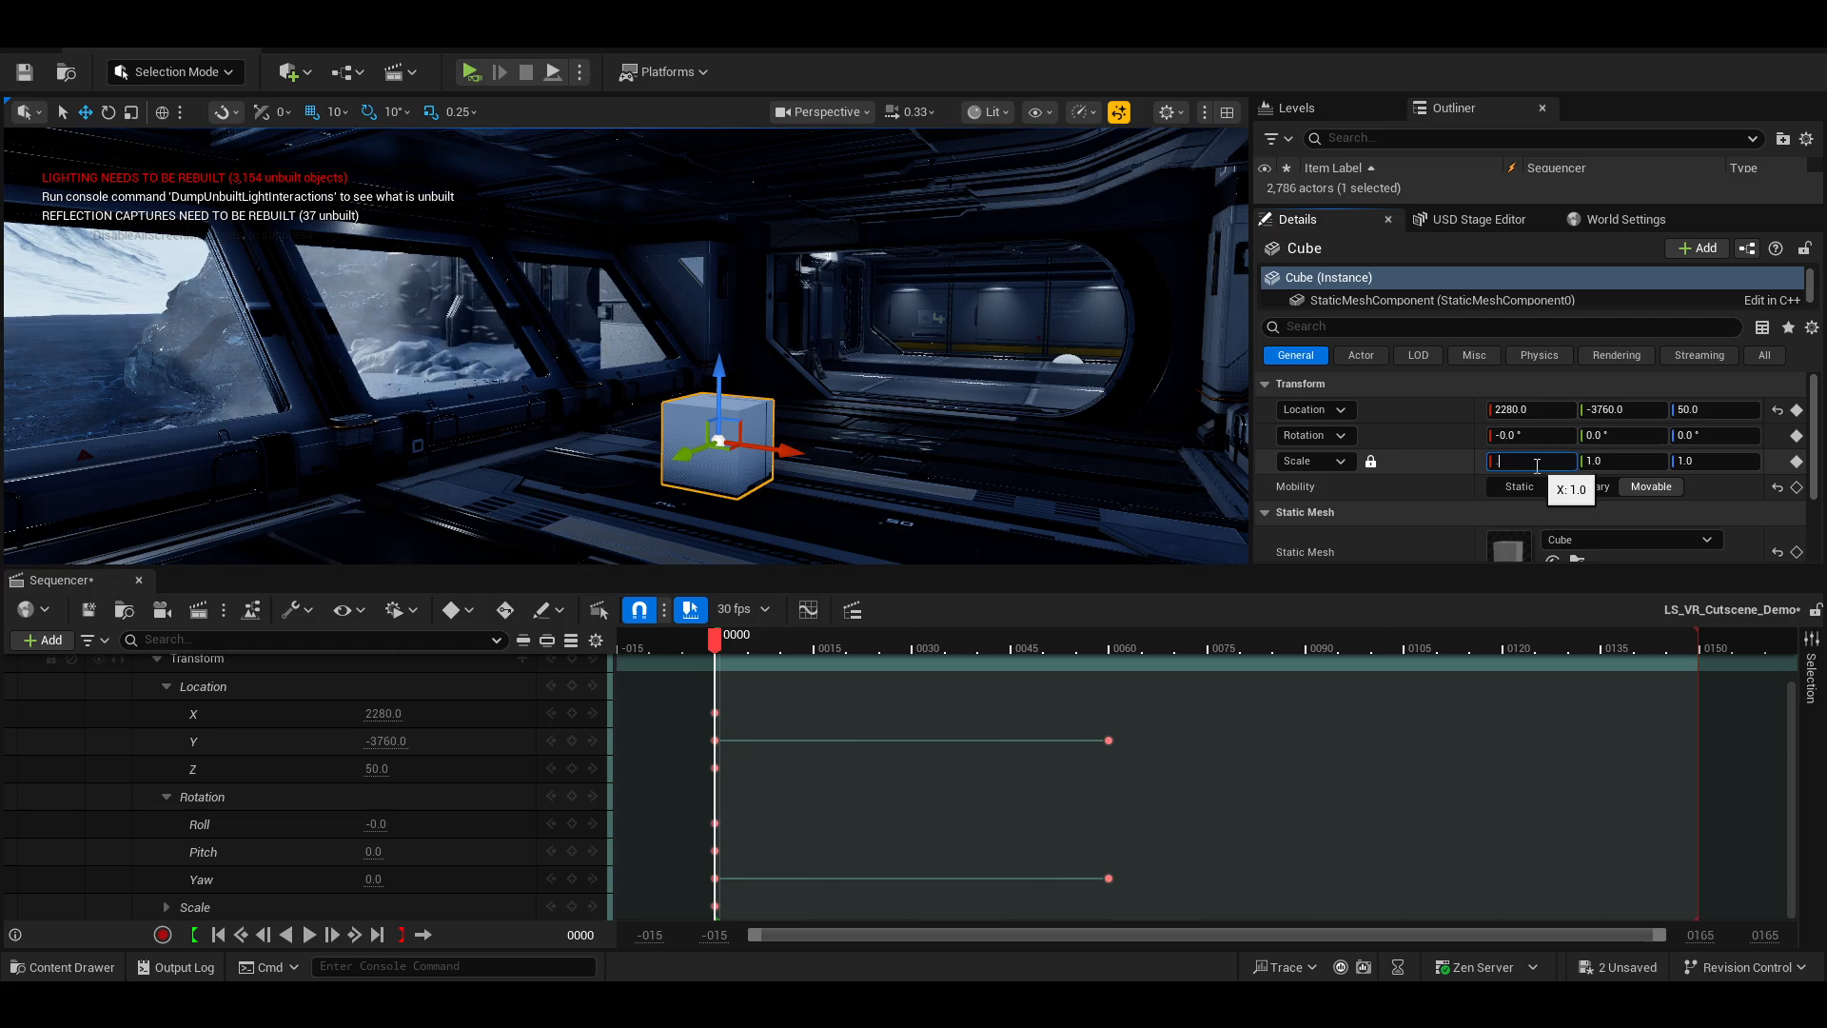
type(".25")
key("Return")
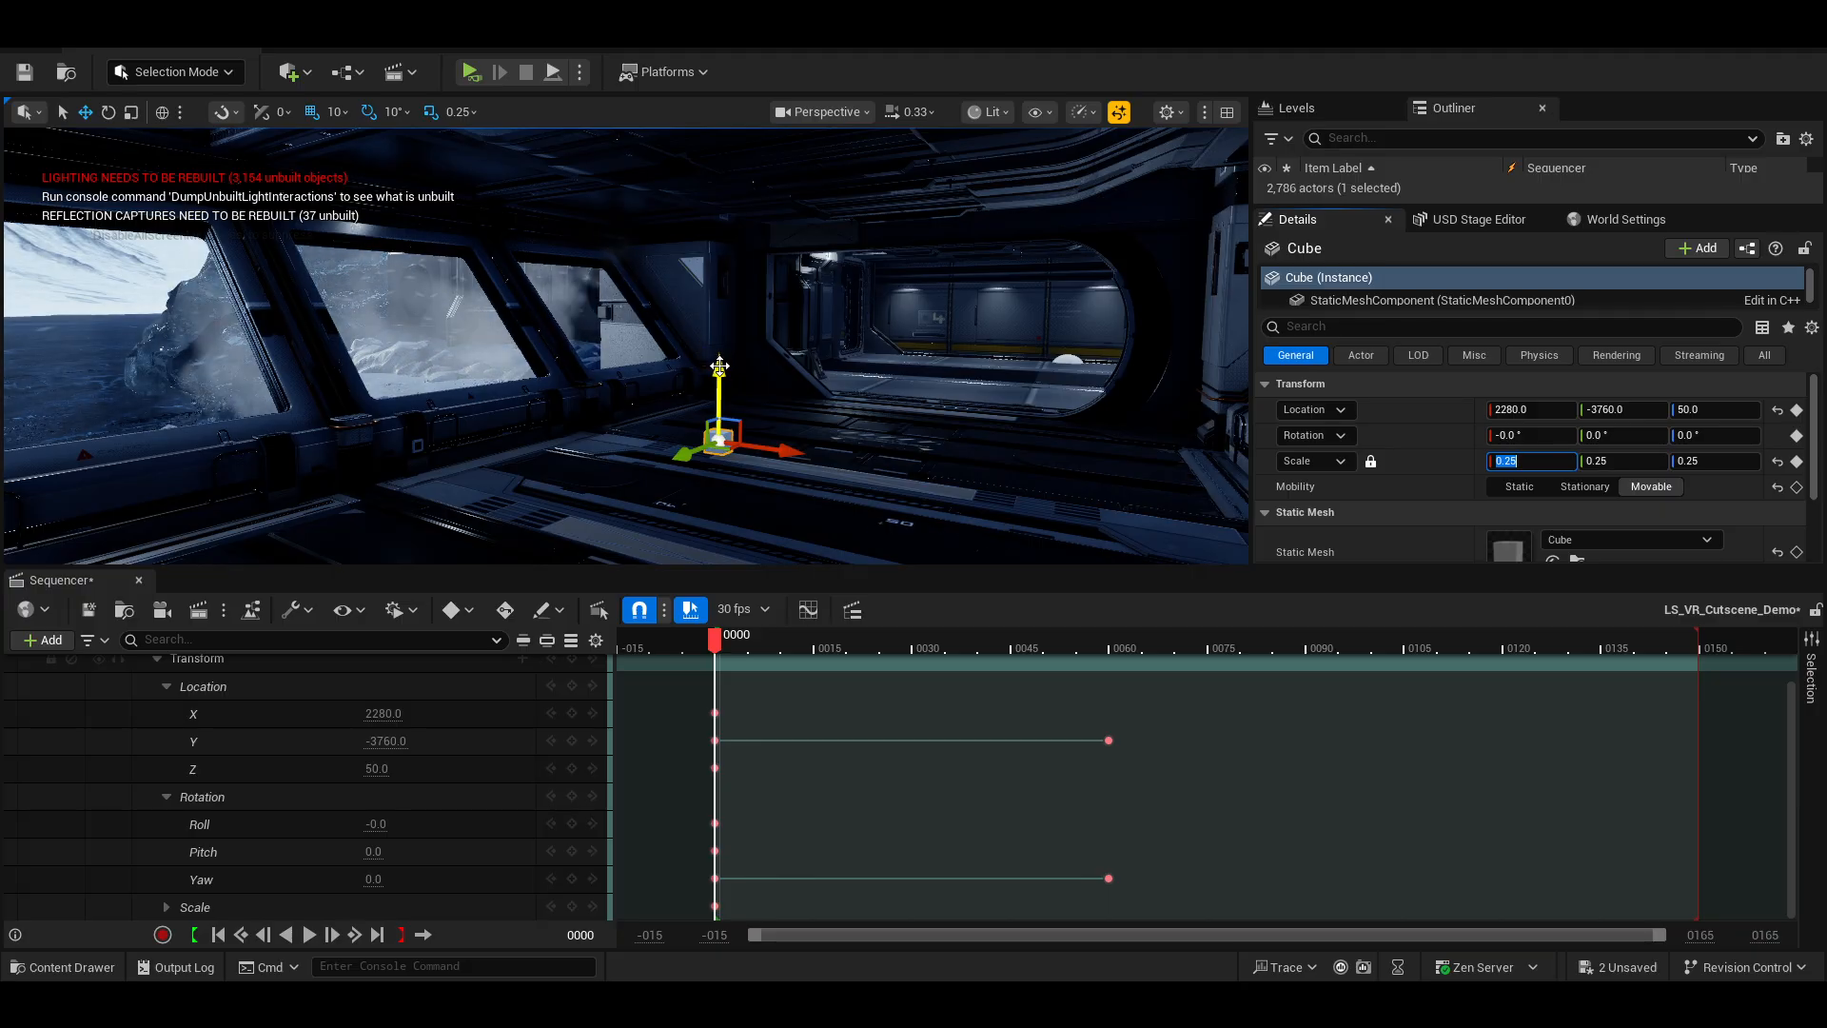
Raise the Cube upward to a Location Z of about 130 and enlarge the viewport.
left_click_drag(719, 367, 719, 297)
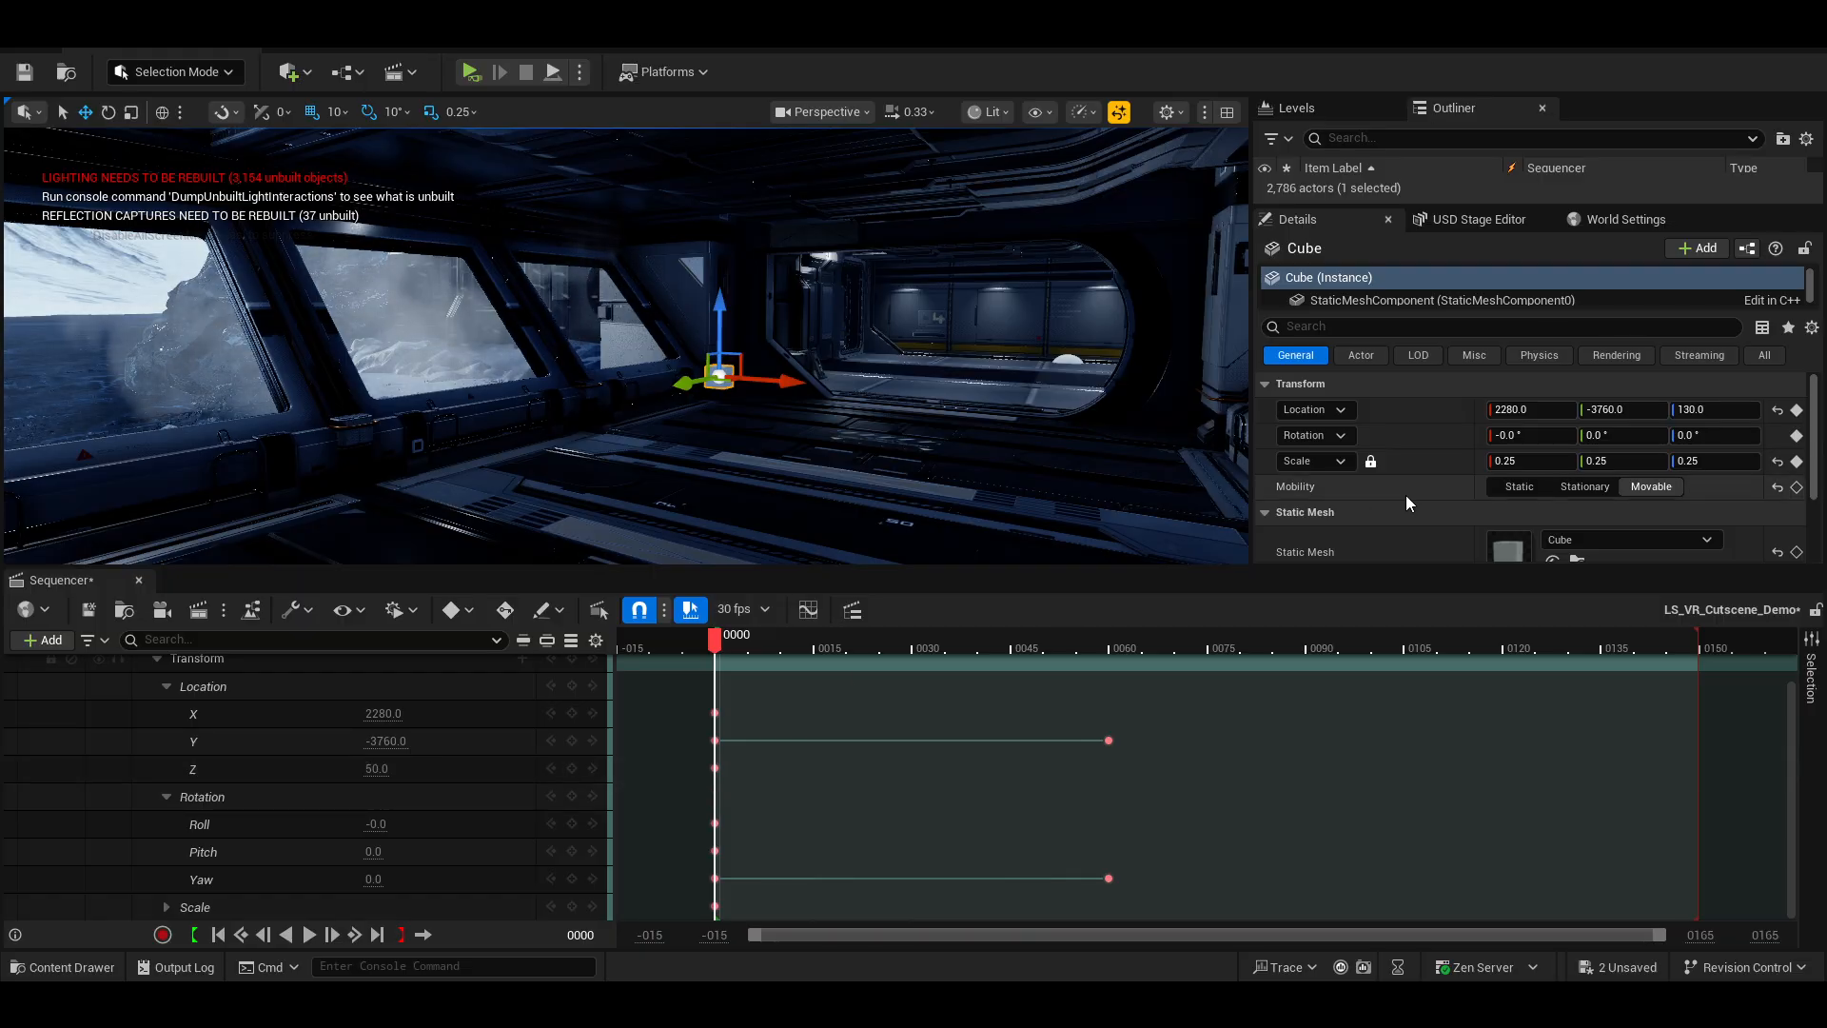
scroll(1406, 495, "down", 3)
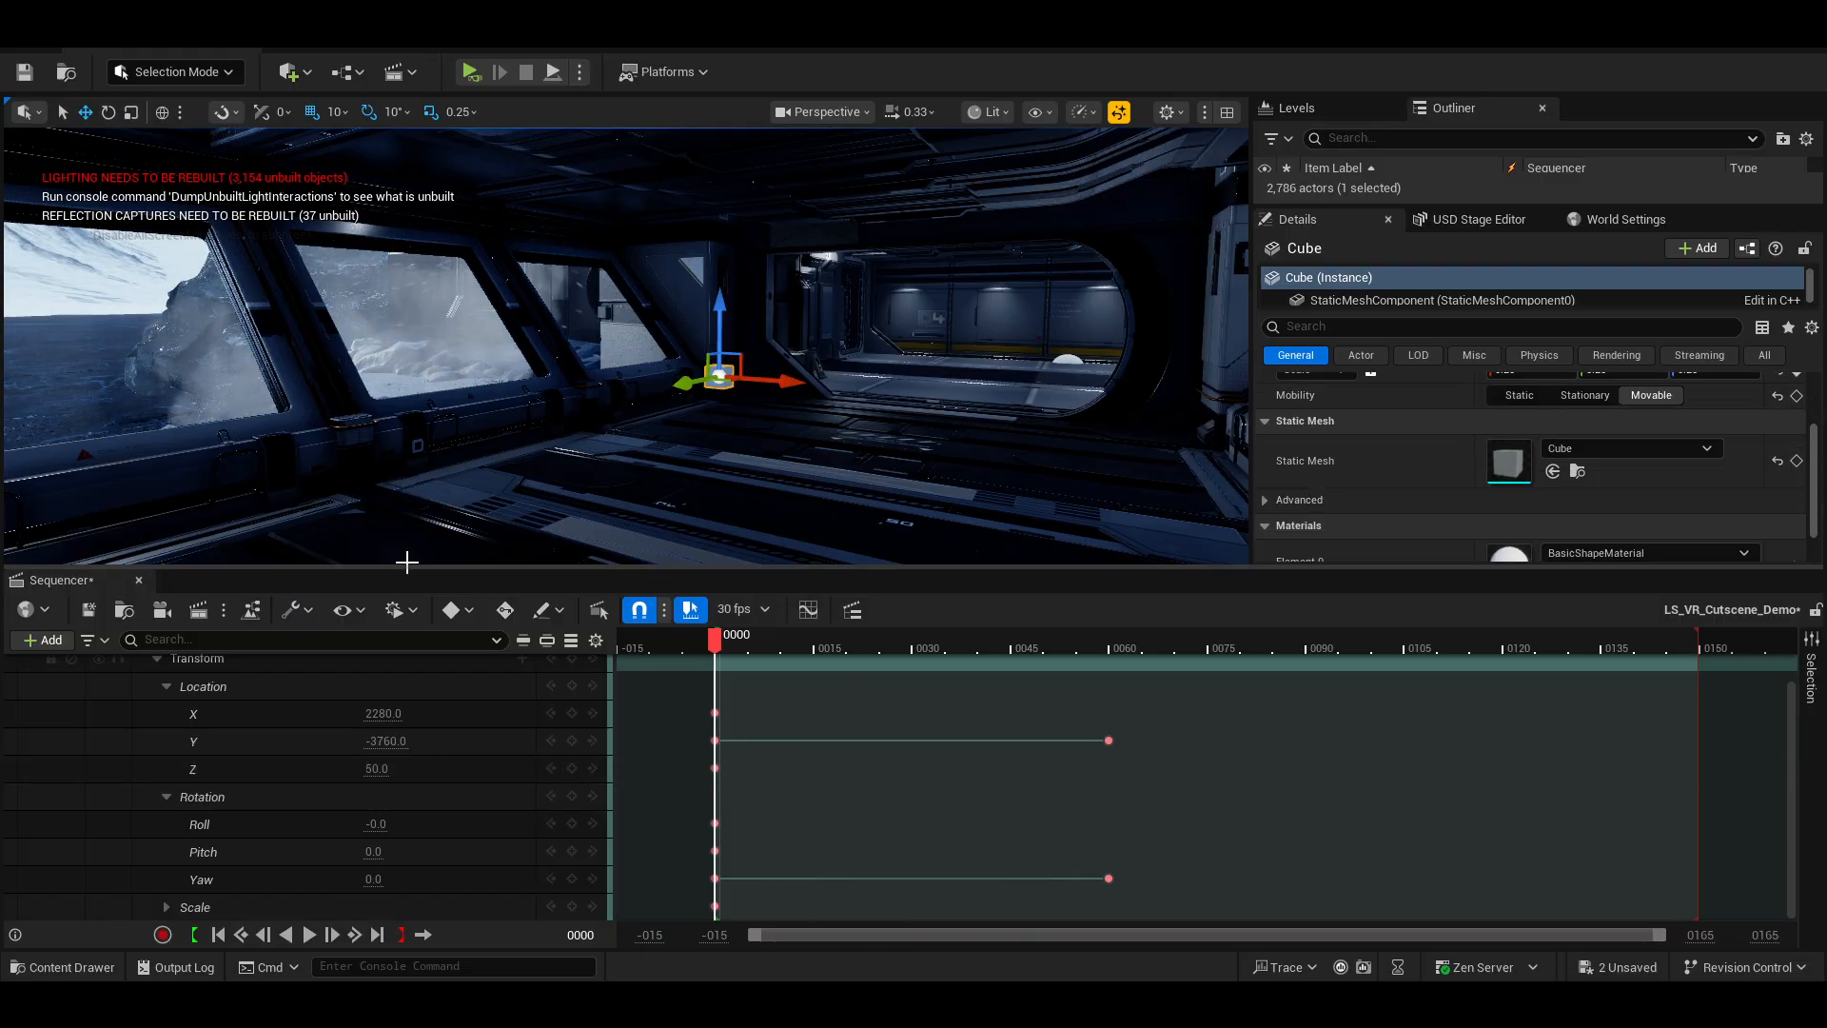
left_click_drag(429, 567, 426, 831)
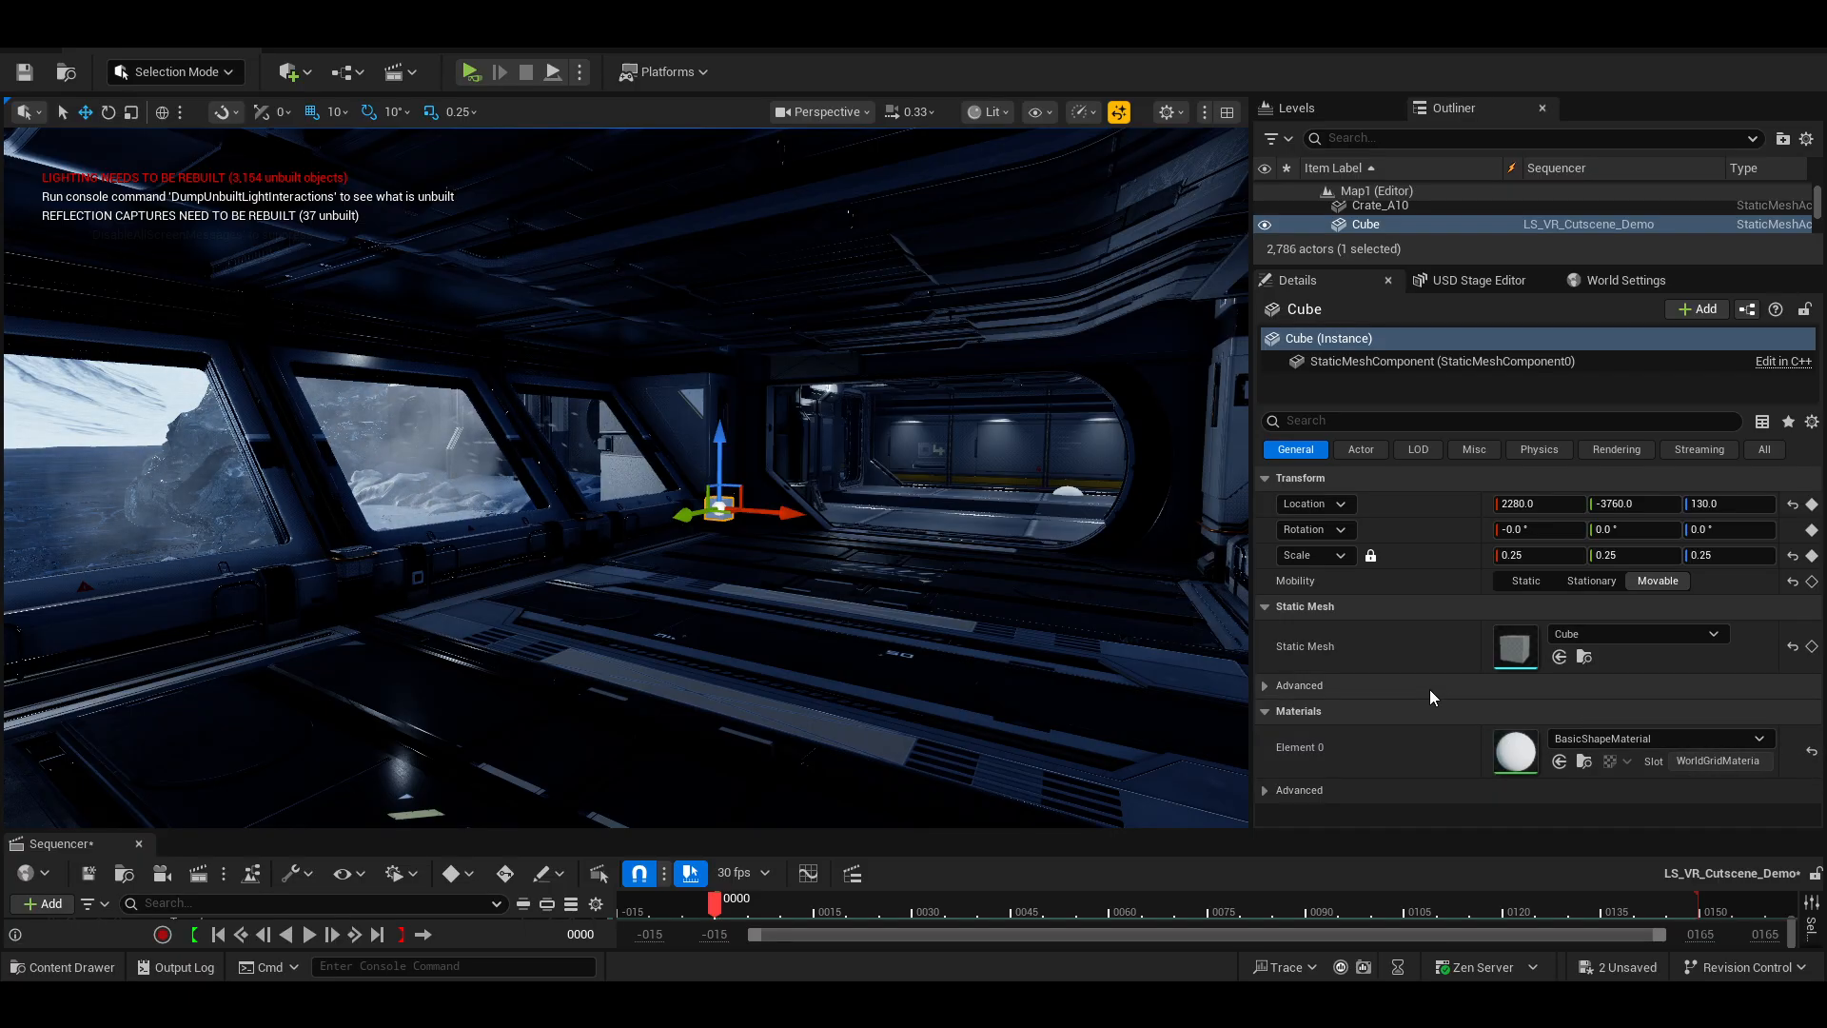
Browse through all the Cube's Details properties, such as Physics and Collision, to find keyable ones.
left_click(1762, 454)
scroll(1469, 640, "down", 5)
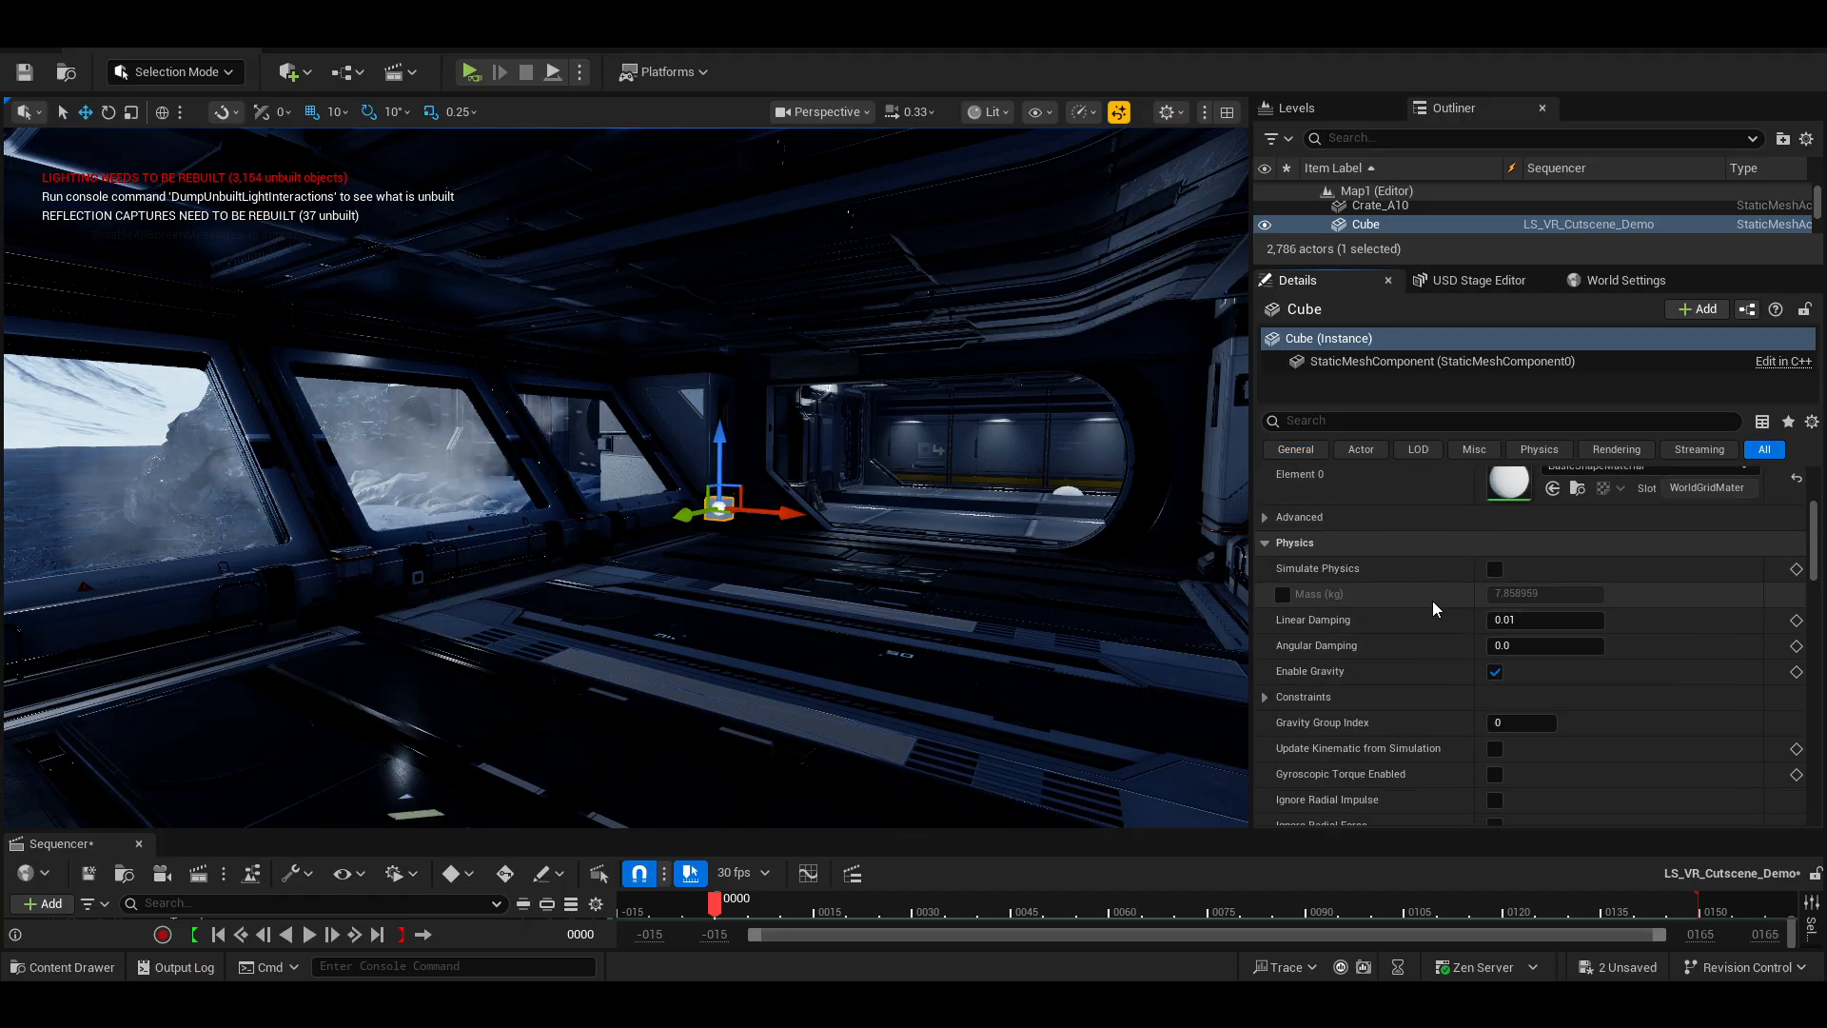
scroll(1466, 594, "down", 2)
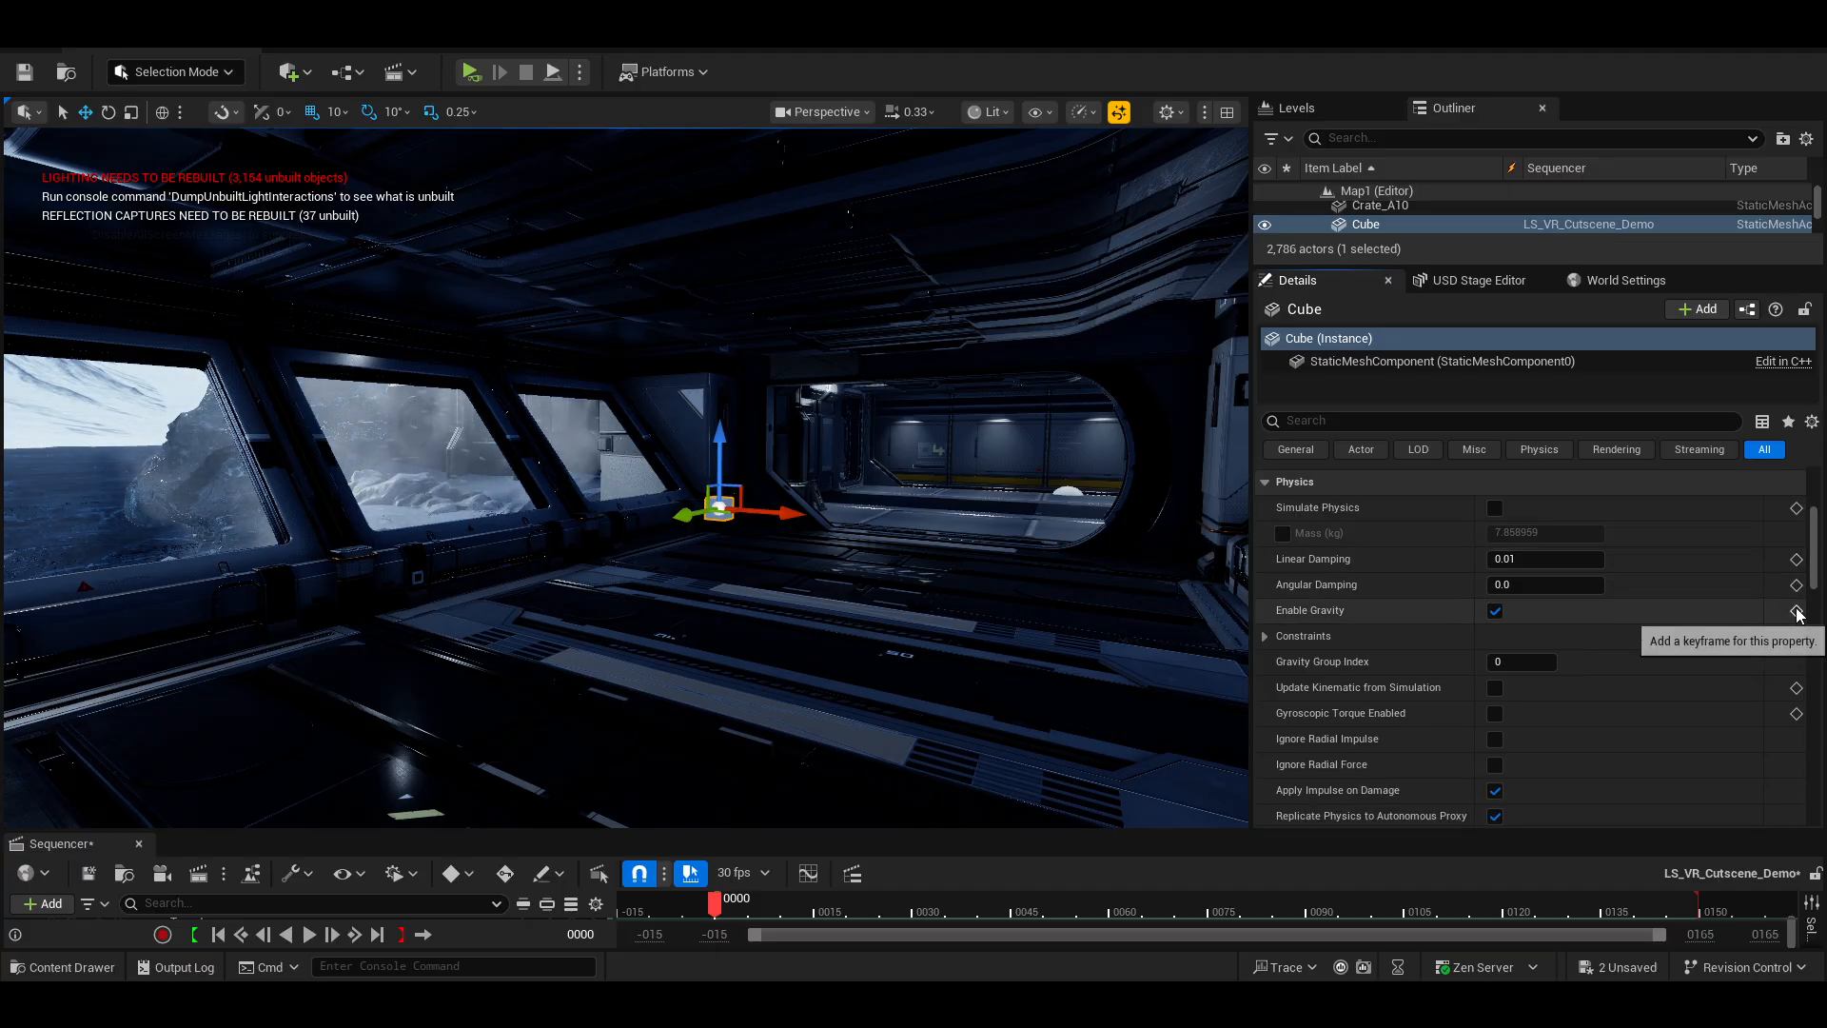
scroll(1798, 616, "down", 8)
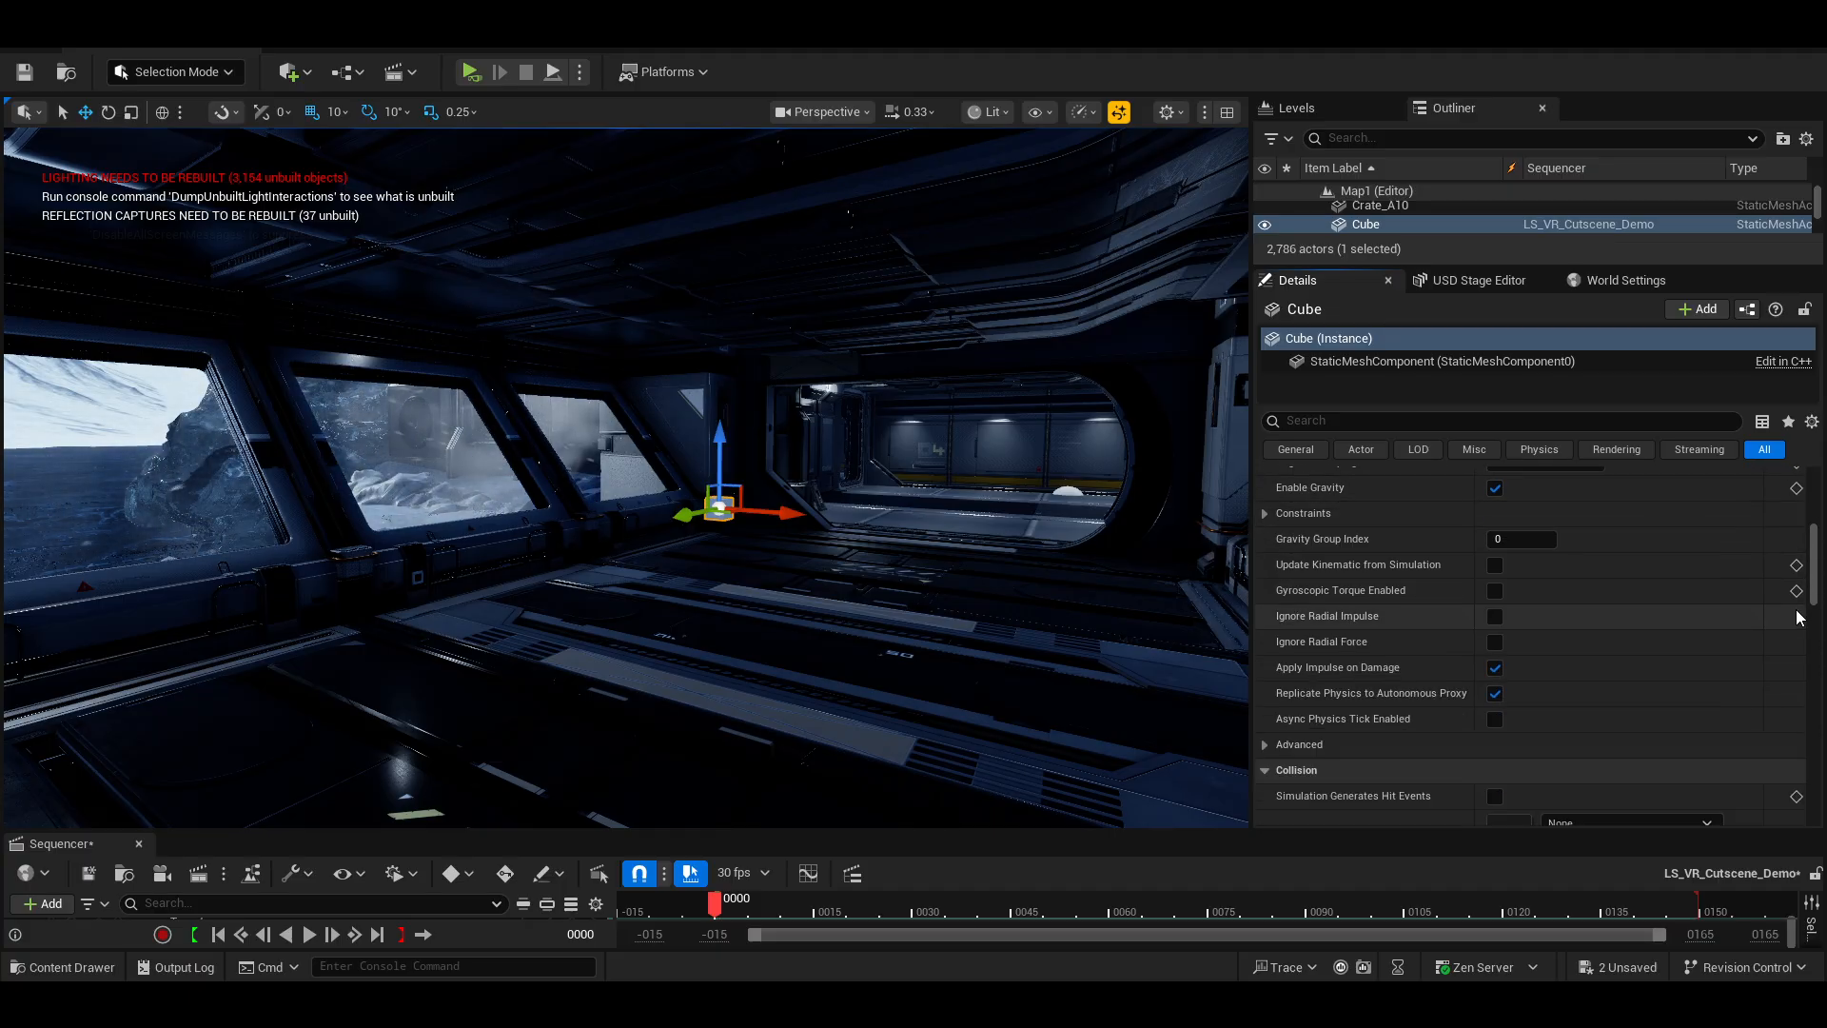
scroll(1797, 616, "down", 10)
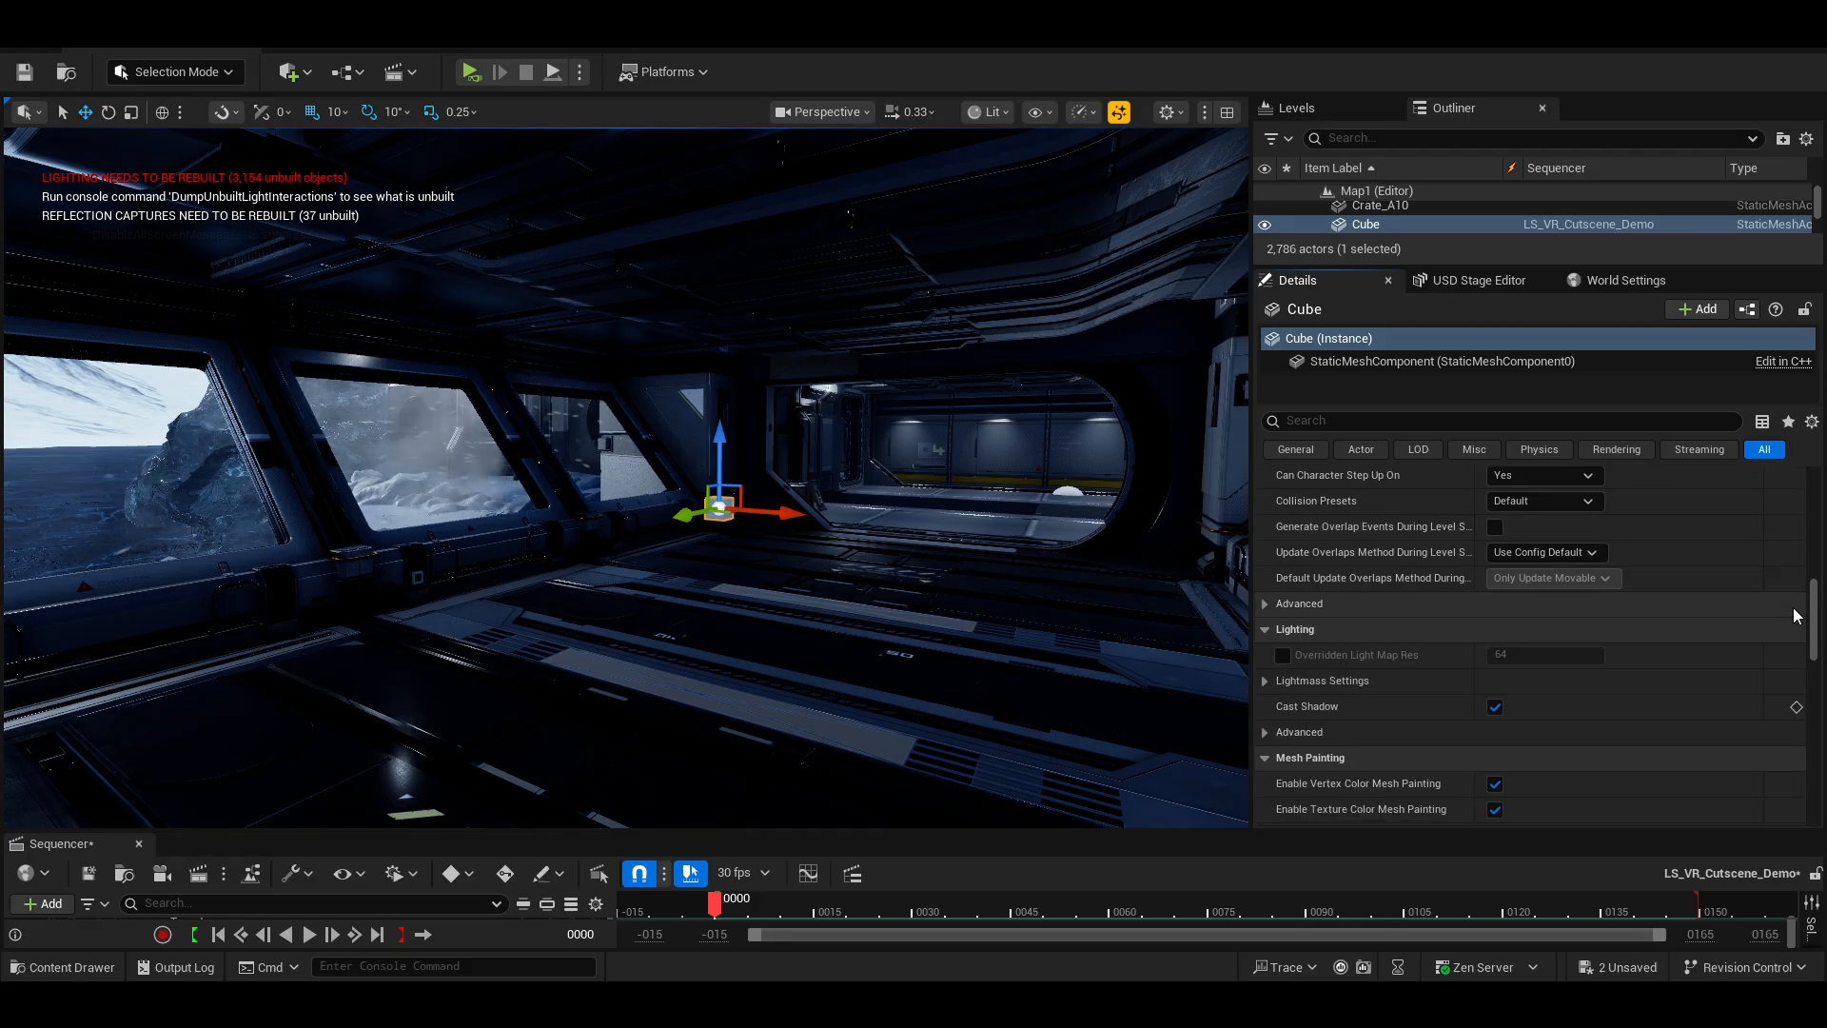
scroll(1797, 616, "up", 15)
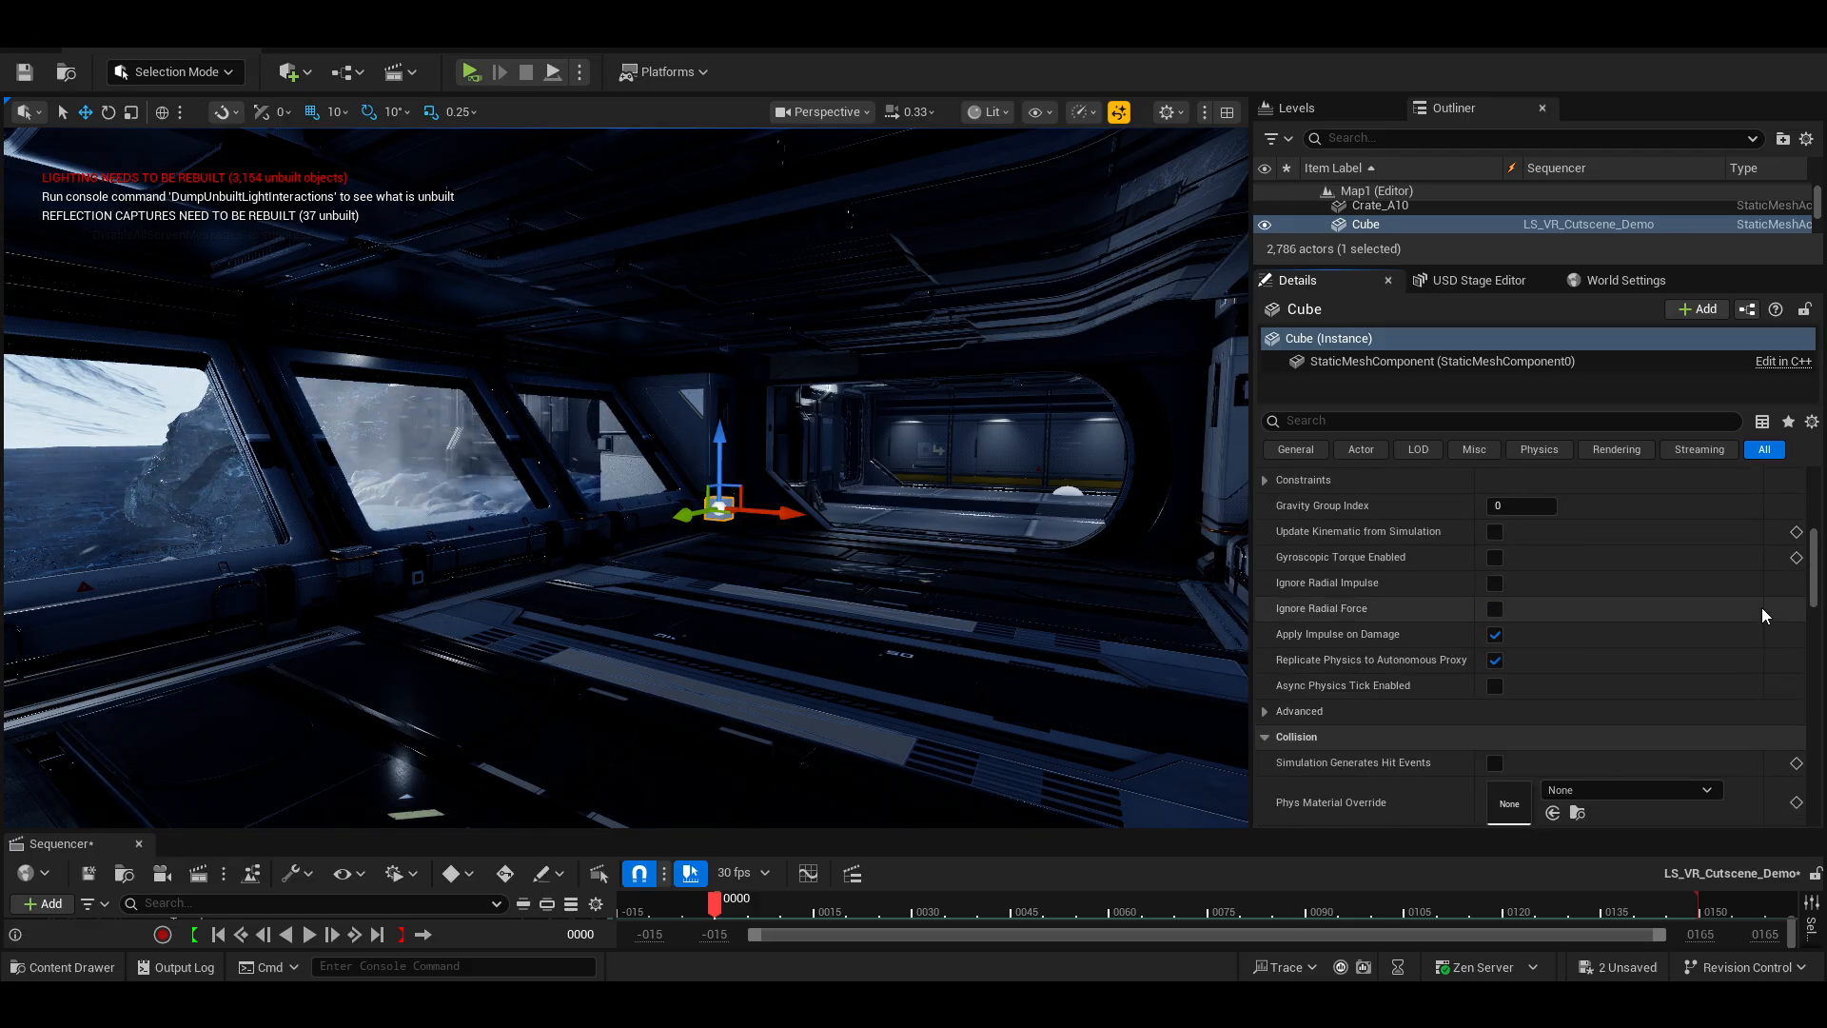
left_click_drag(1067, 833, 1109, 496)
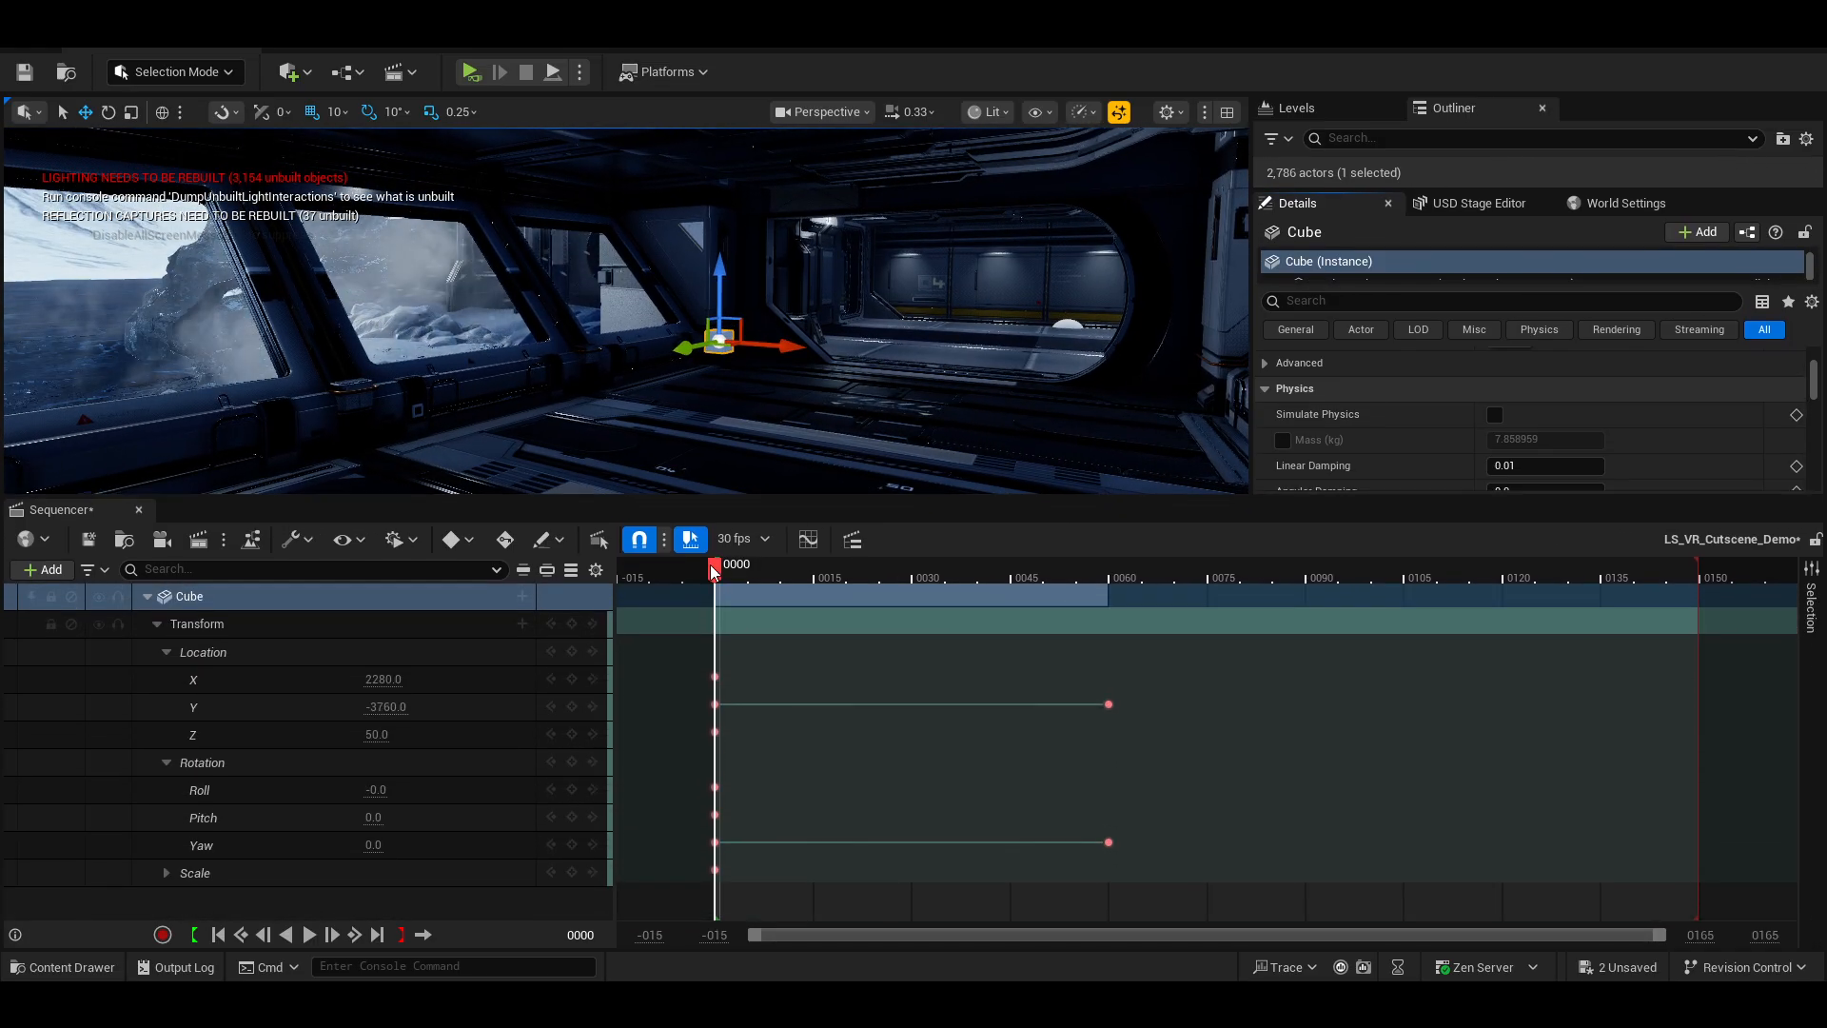
Delete the Cube's Scale keyframes at frame 0 in the sequencer.
mouse_move(716, 569)
left_mouse_down()
mouse_move(803, 571)
mouse_move(722, 573)
left_mouse_up()
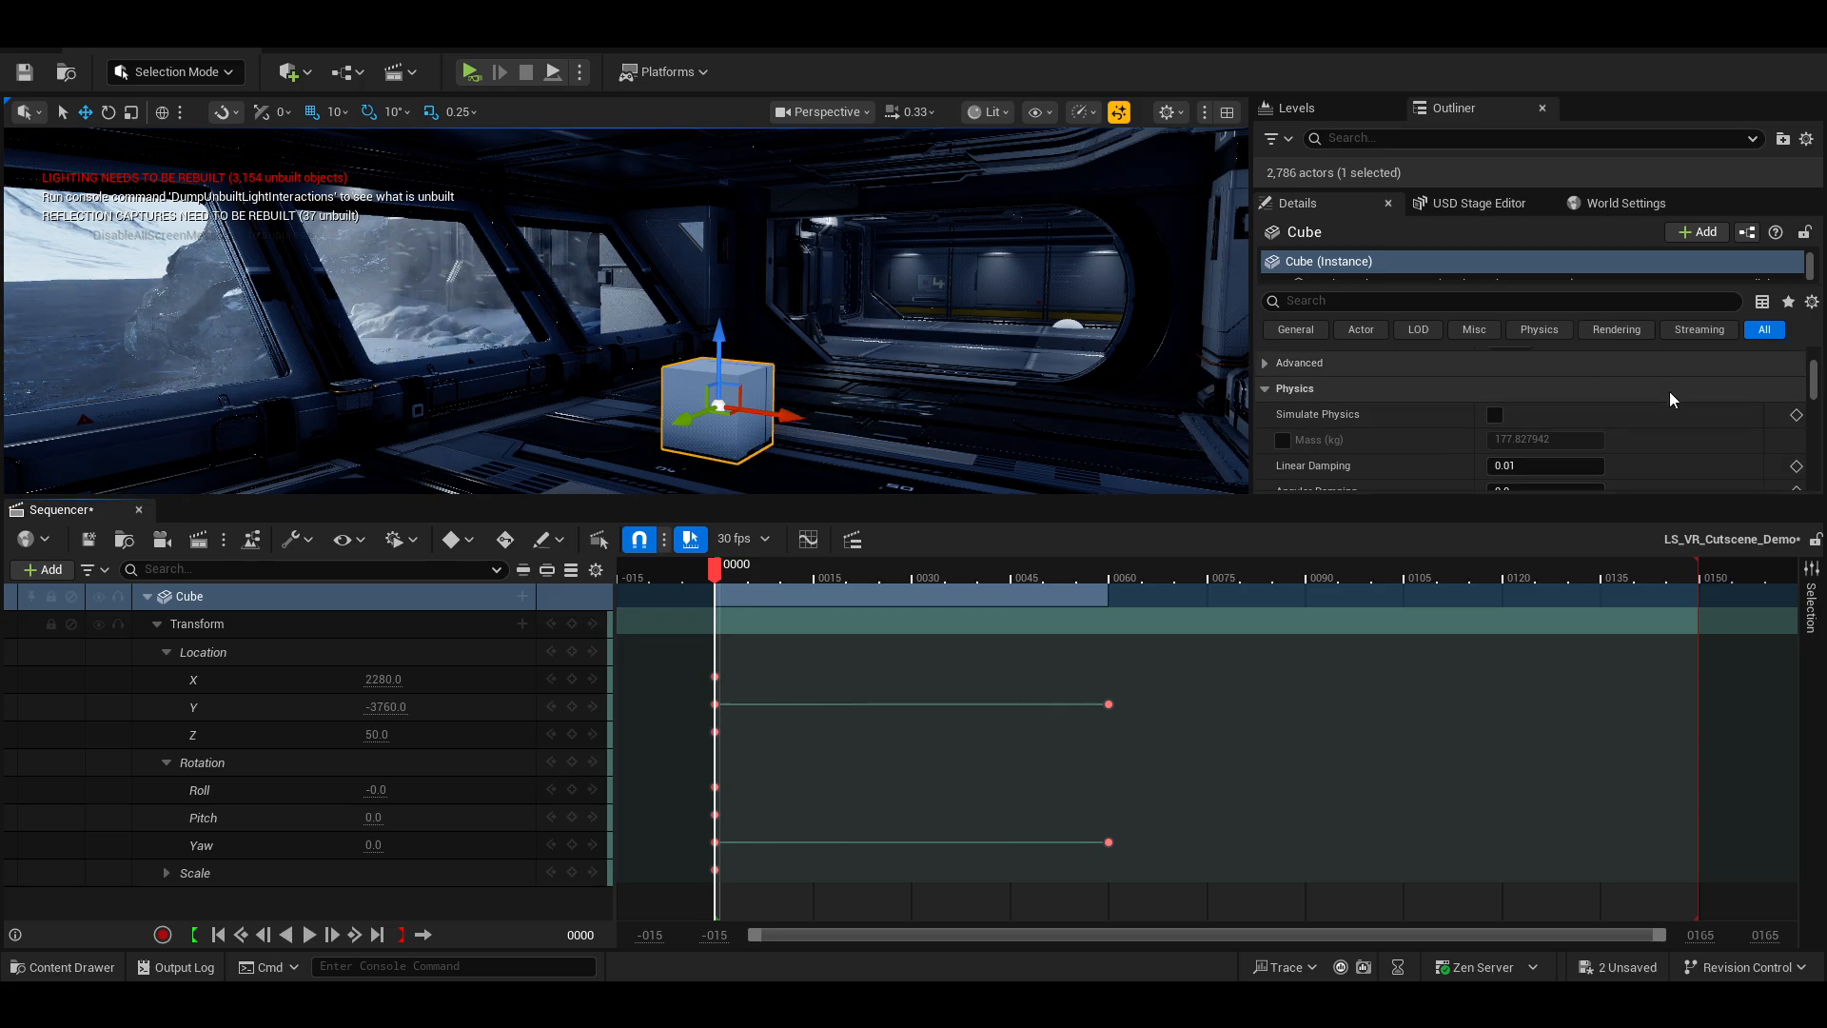
scroll(1675, 399, "up", 8)
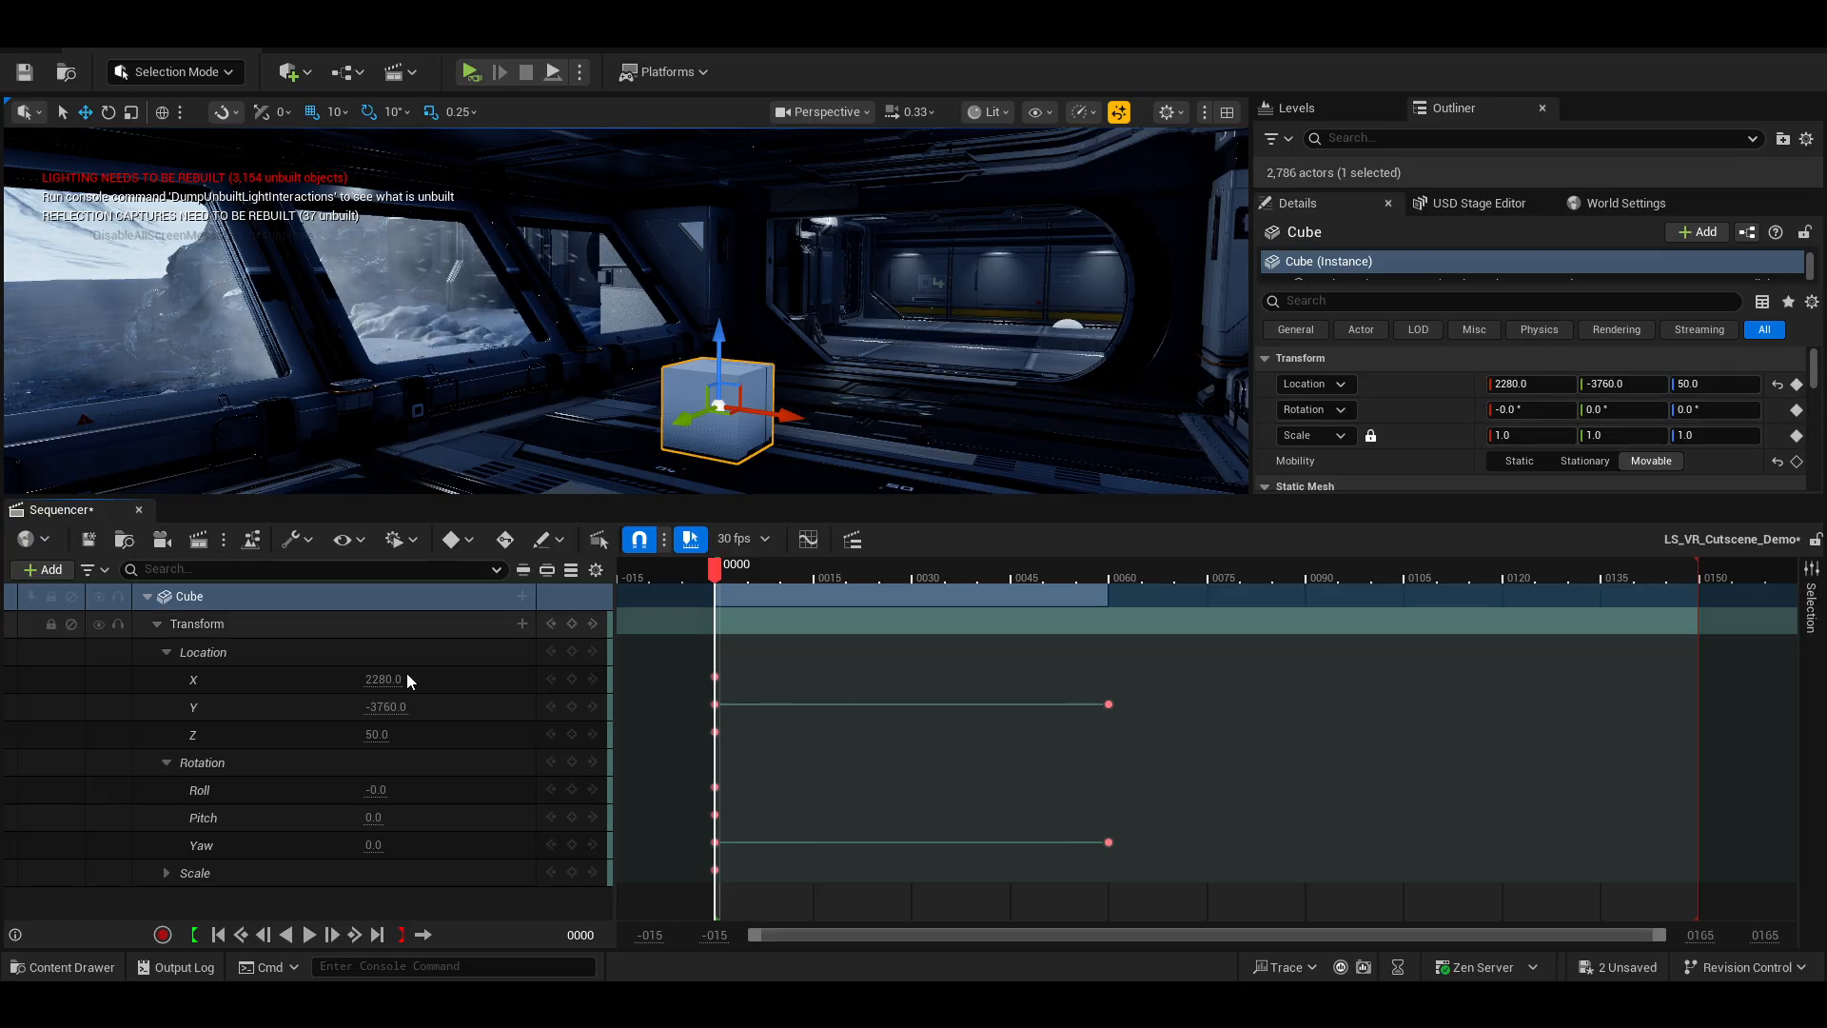
left_click(168, 876)
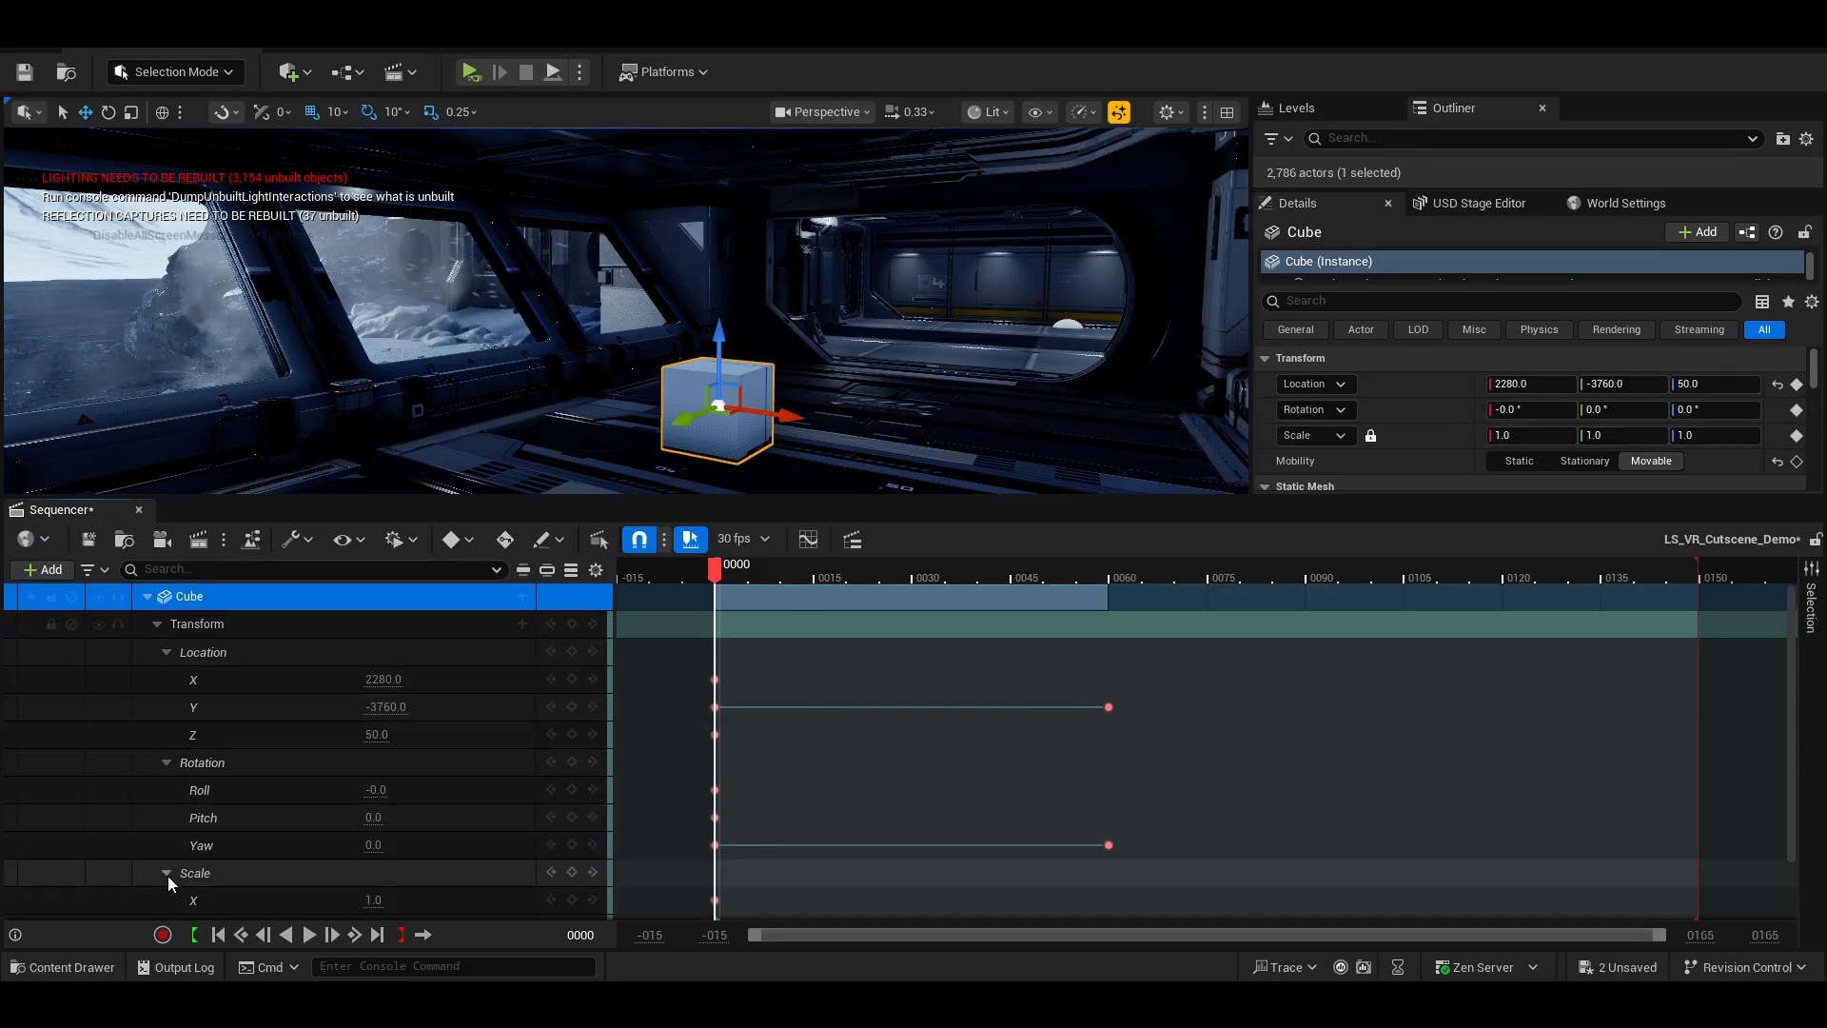
scroll(403, 792, "down", 2)
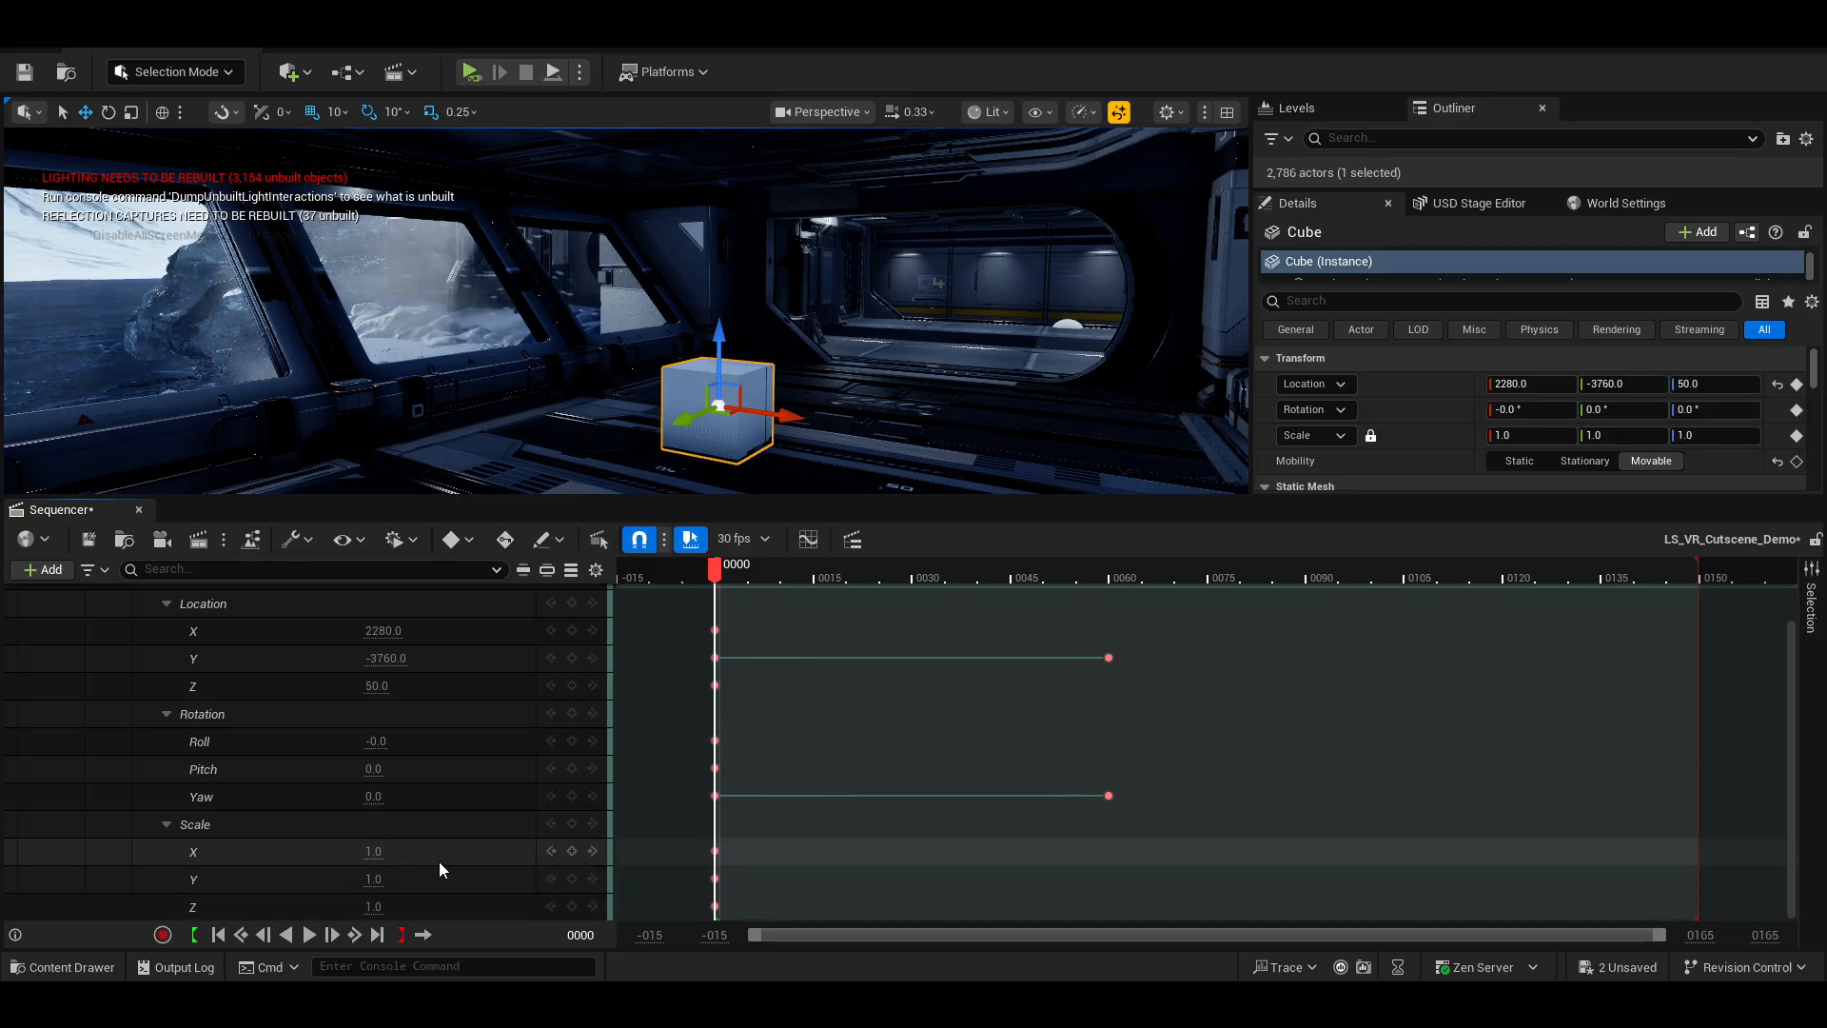
left_click_drag(692, 838, 738, 914)
key("Delete")
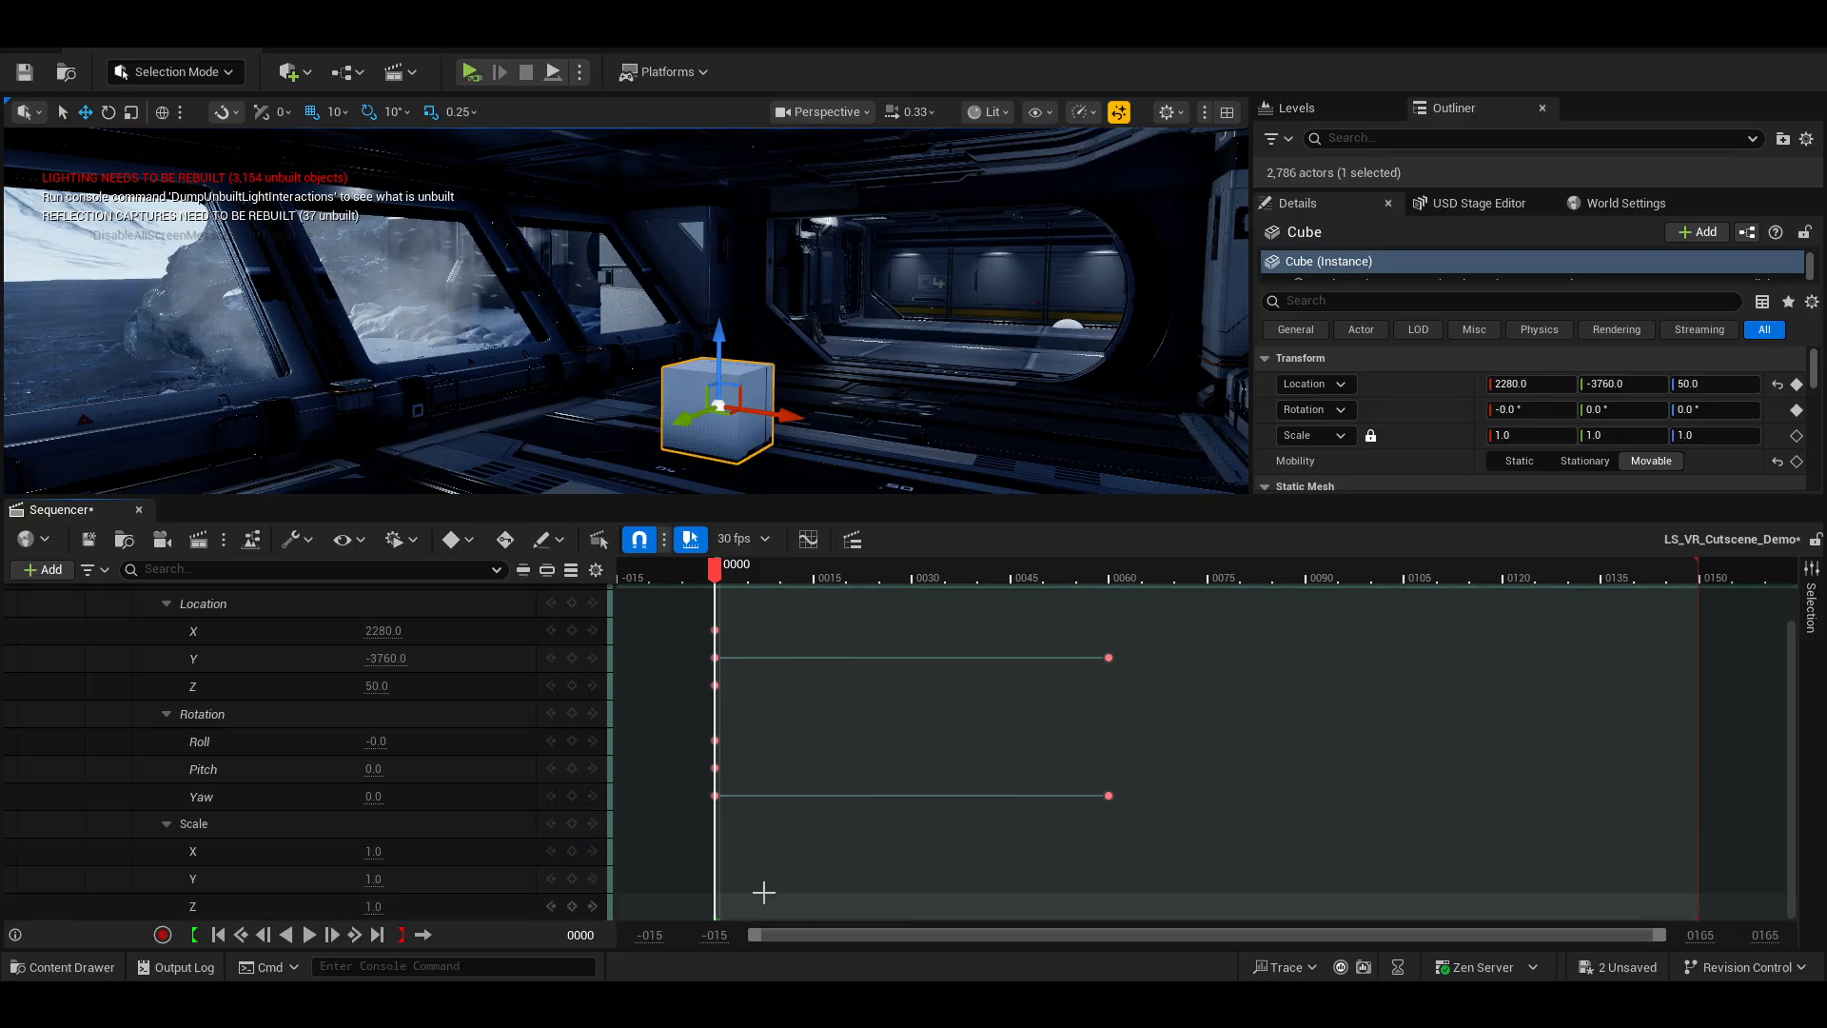
Set the Cube's locked uniform scale to 0.25 without a keyframe.
left_click(1503, 435)
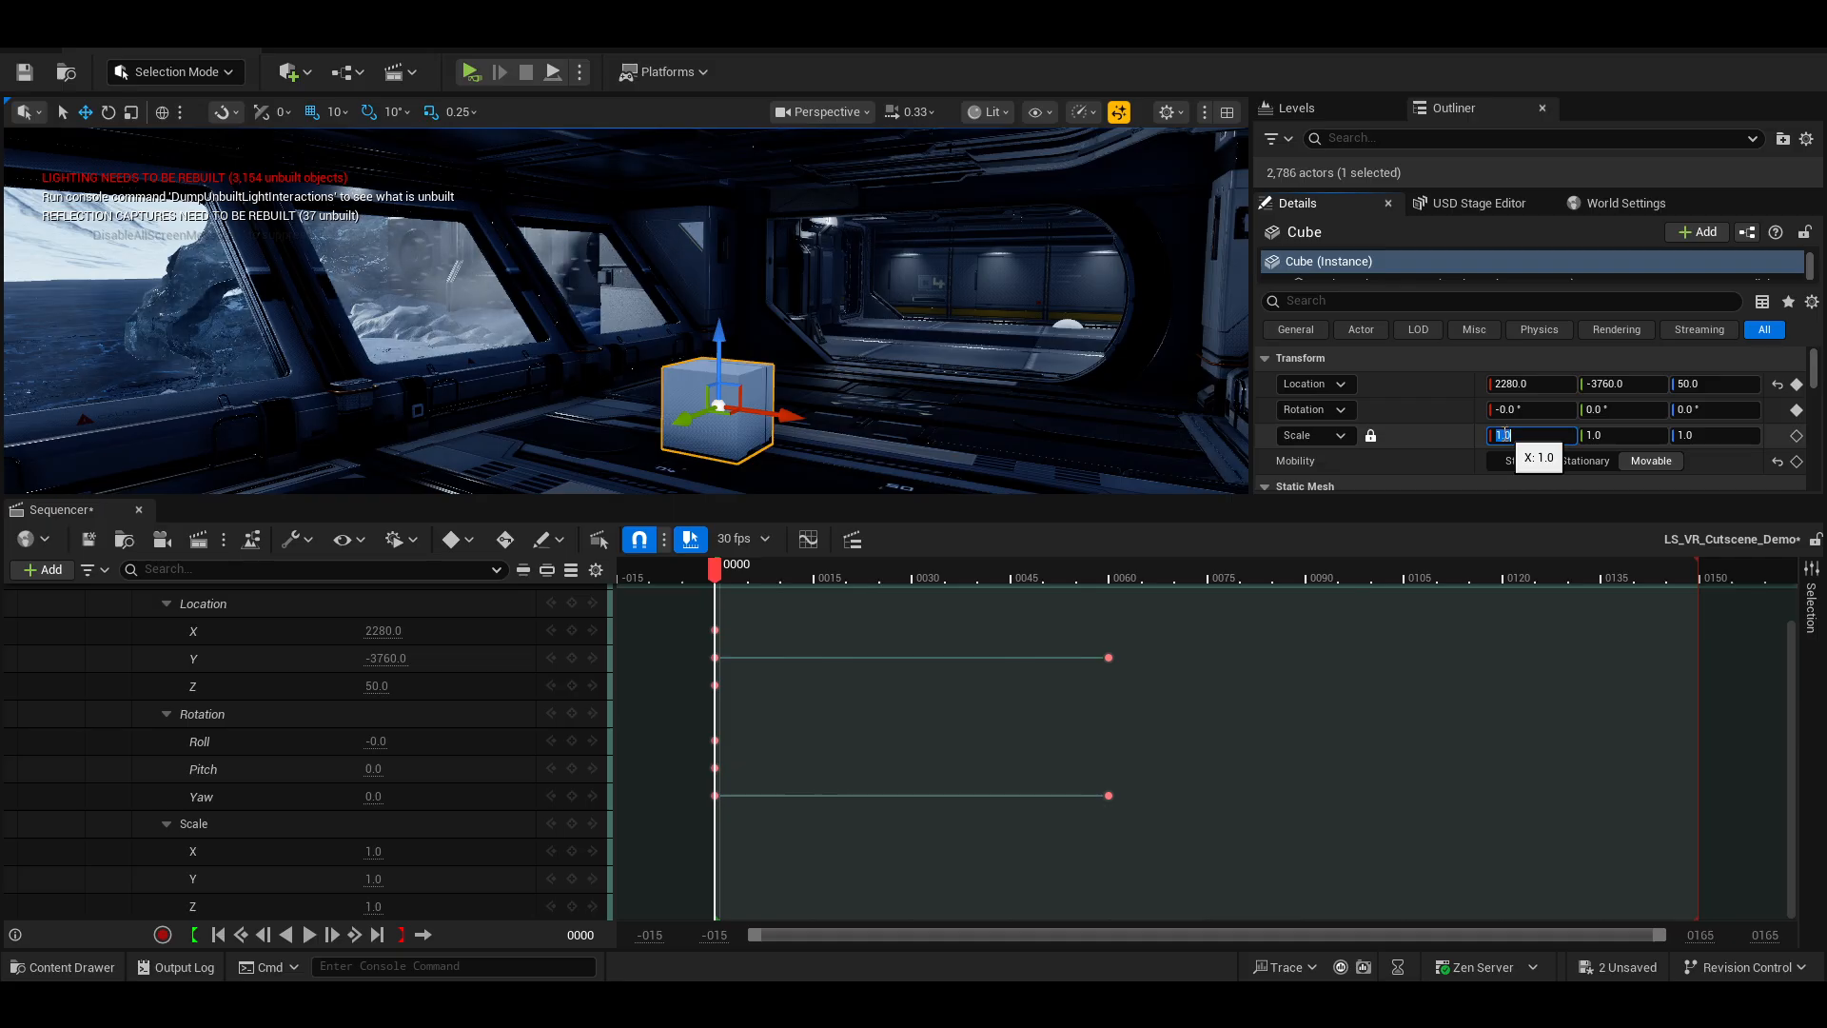
type(".25")
key("Return")
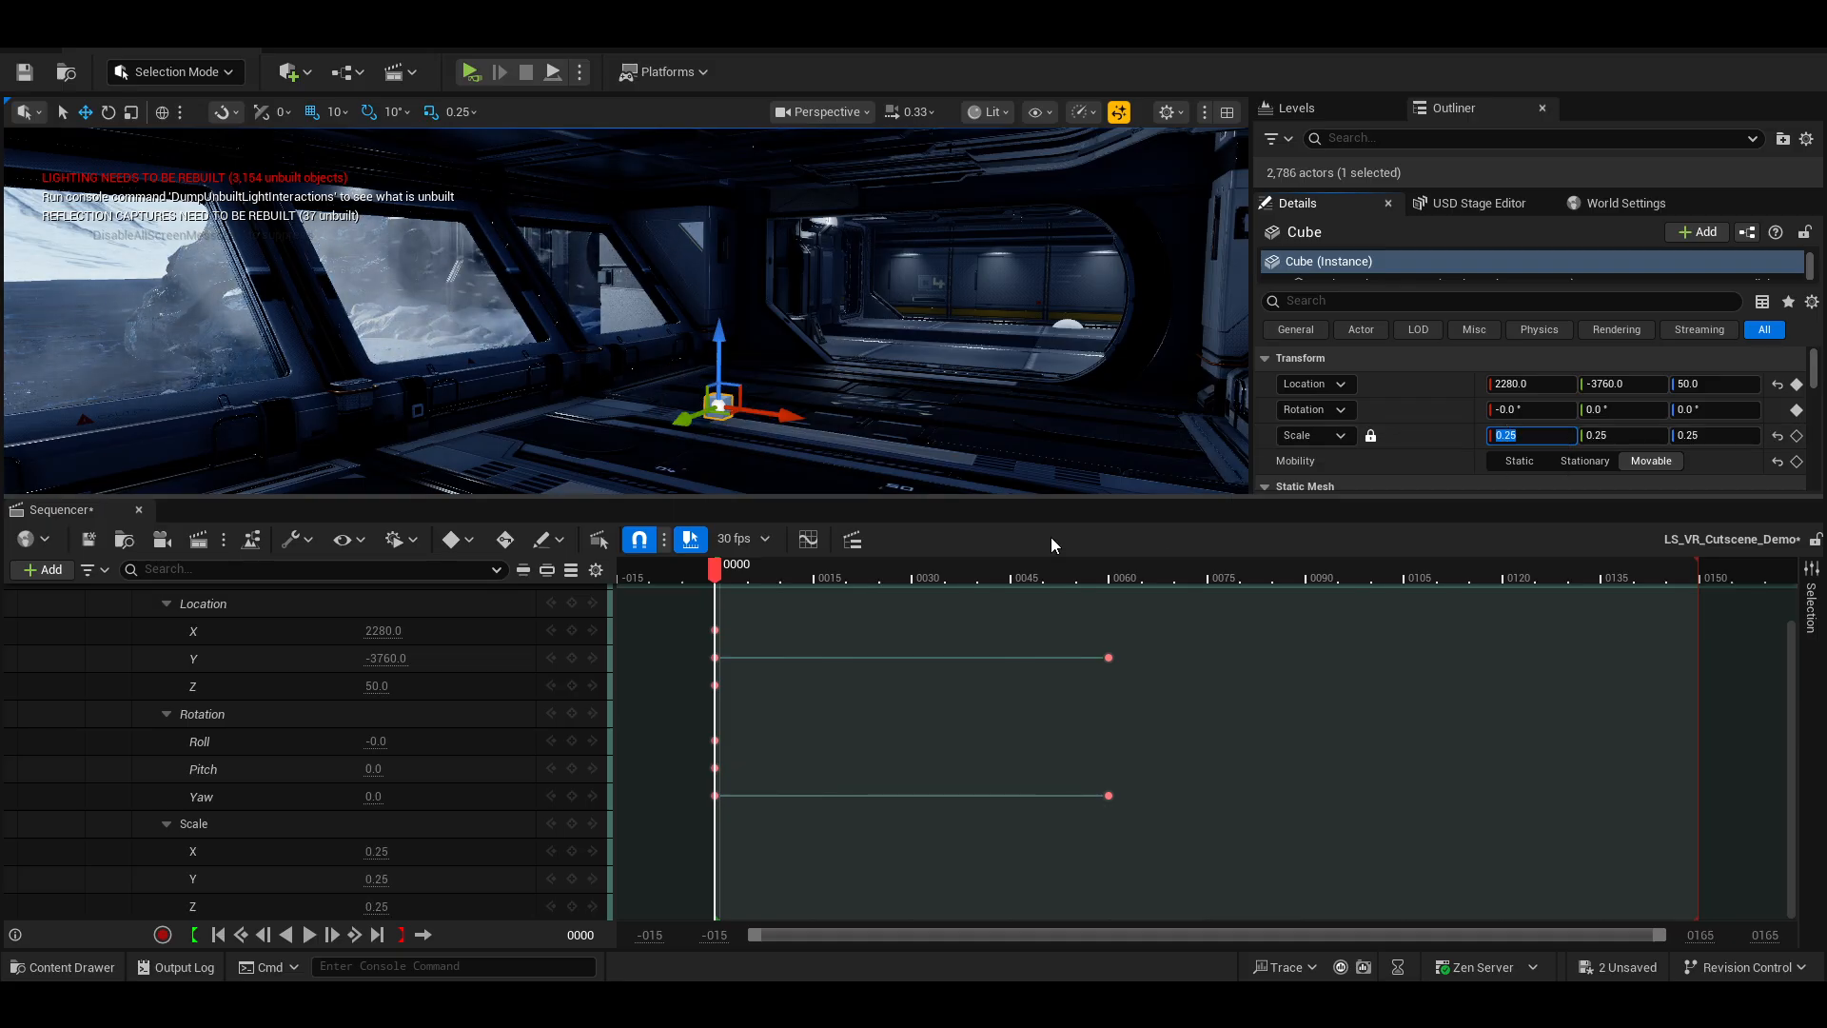
Collapse the Cube's Transform track into a single summary row.
left_click_drag(715, 569, 721, 623)
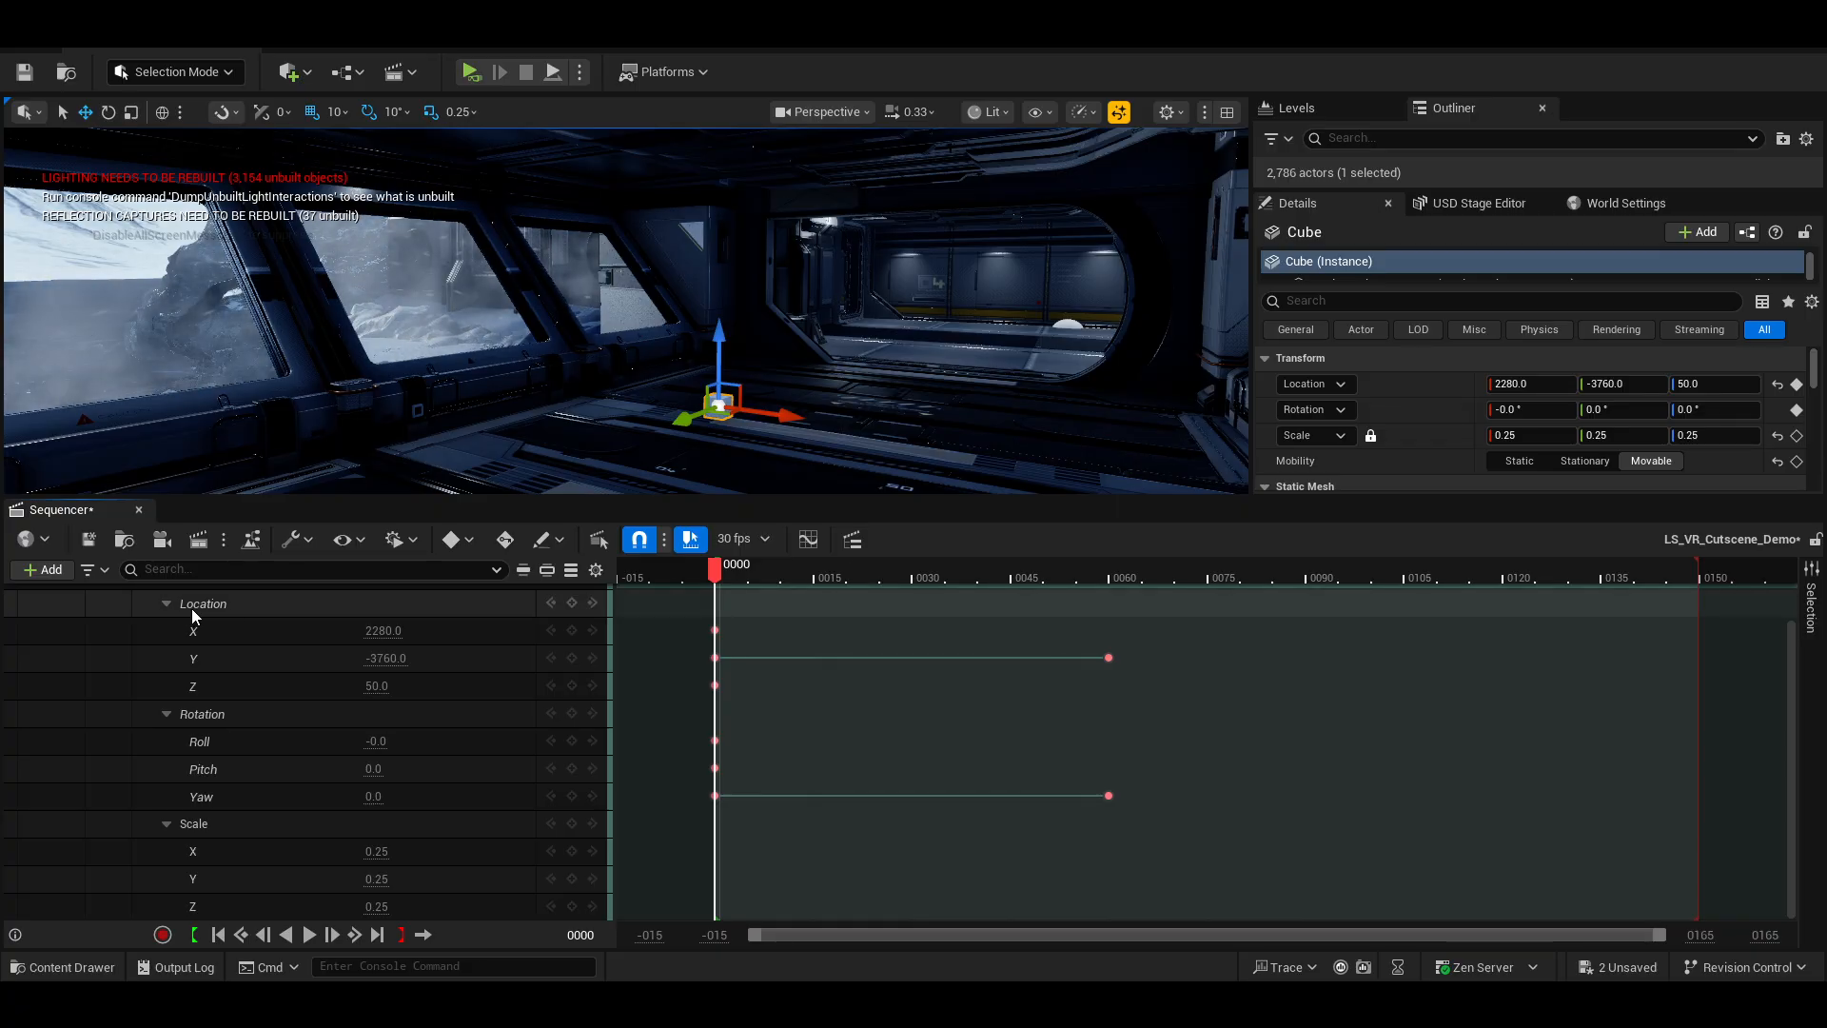
scroll(238, 623, "up", 2)
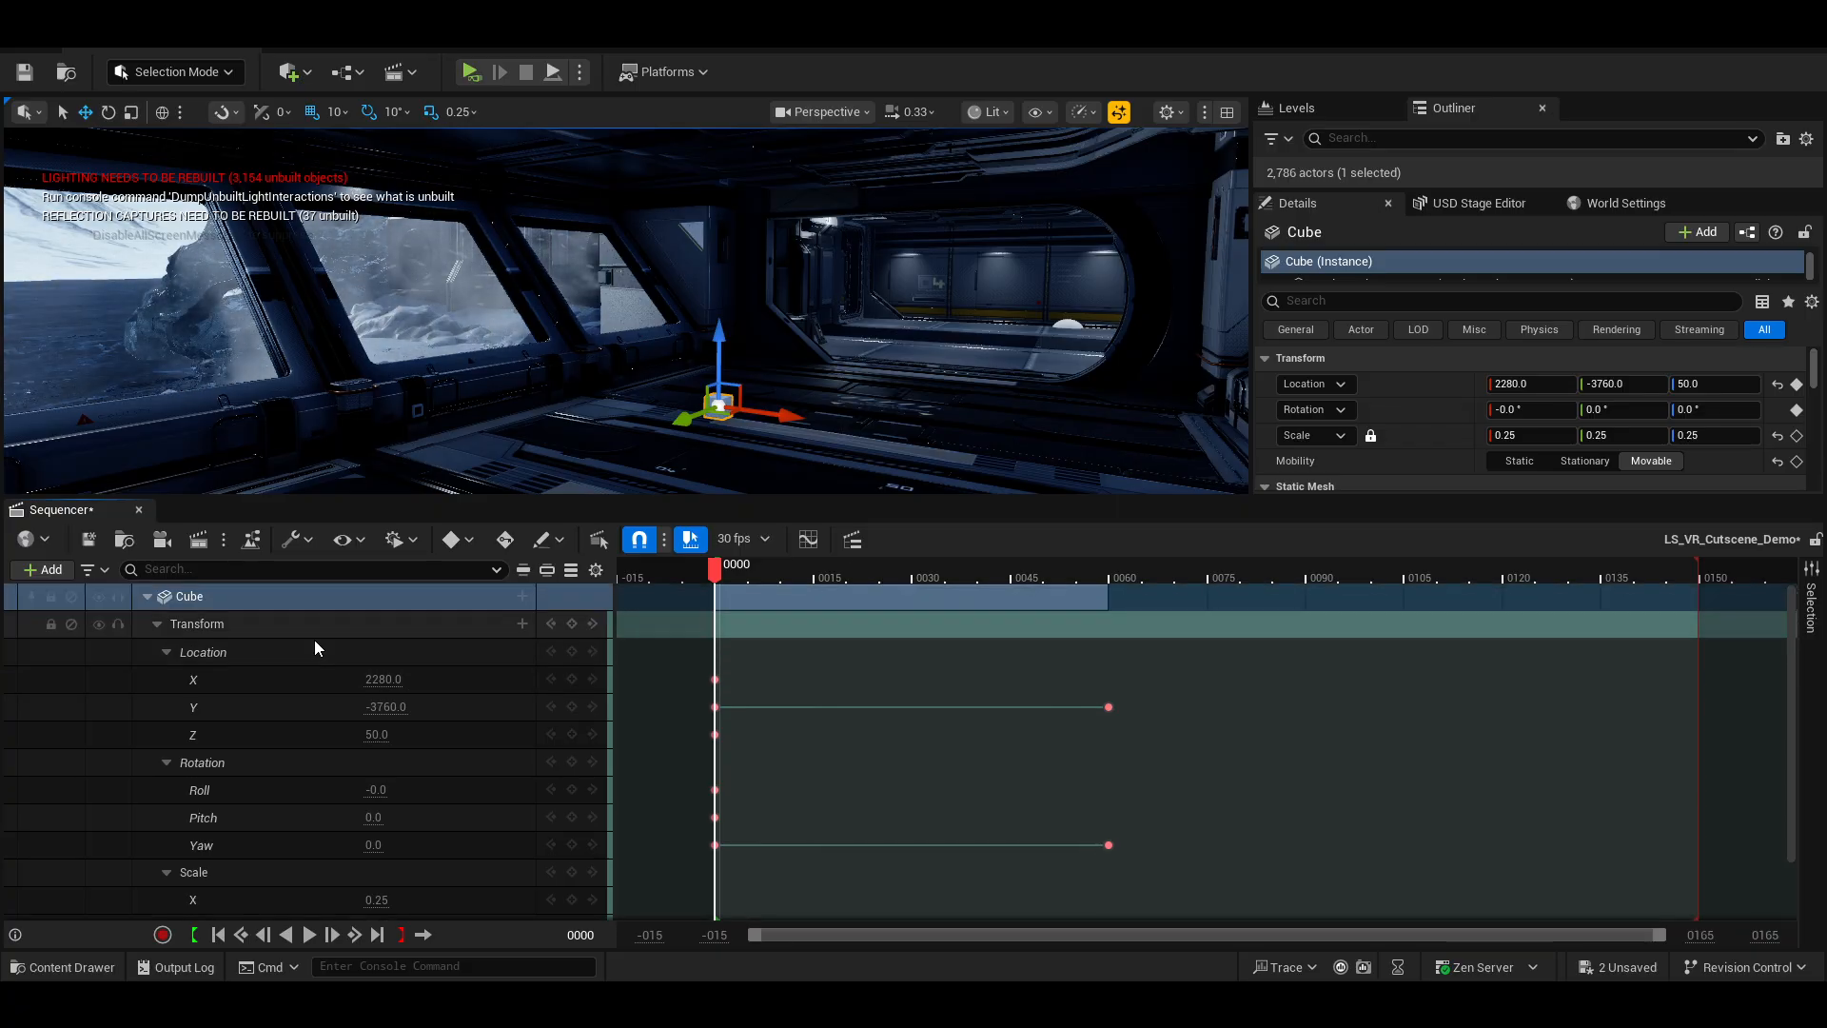
left_click(149, 598)
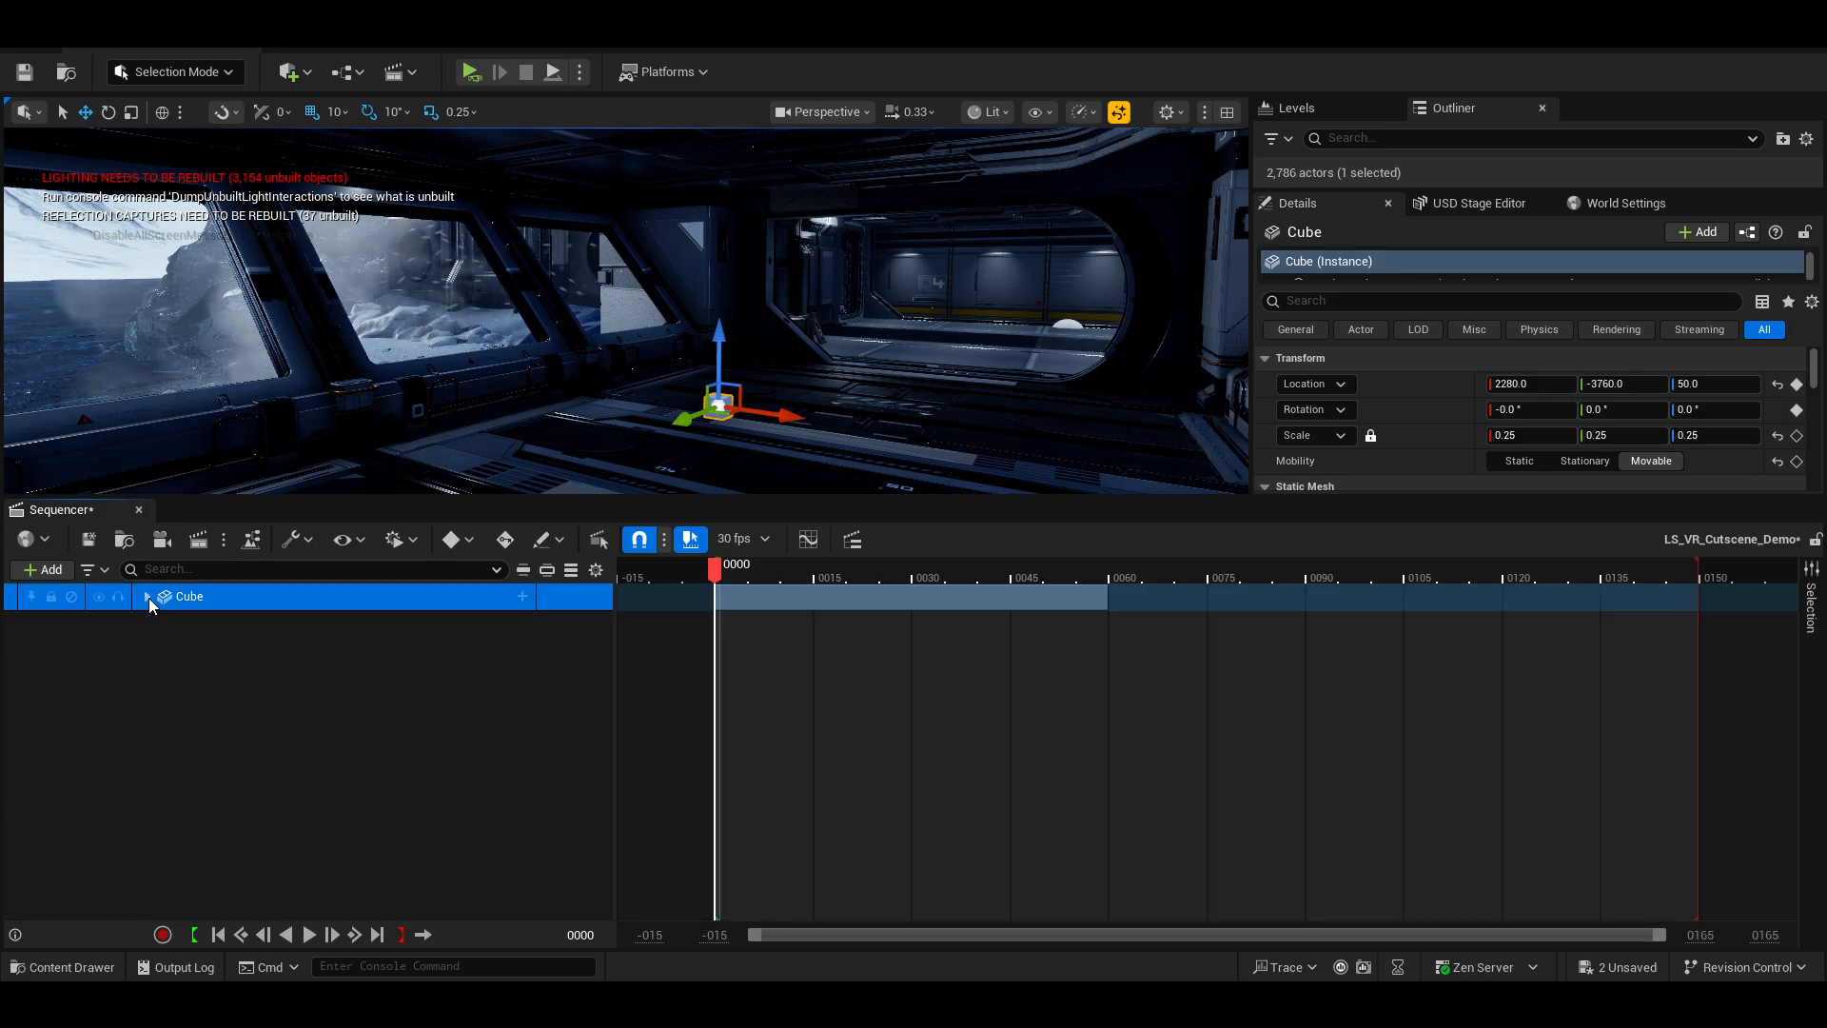
left_click(519, 367)
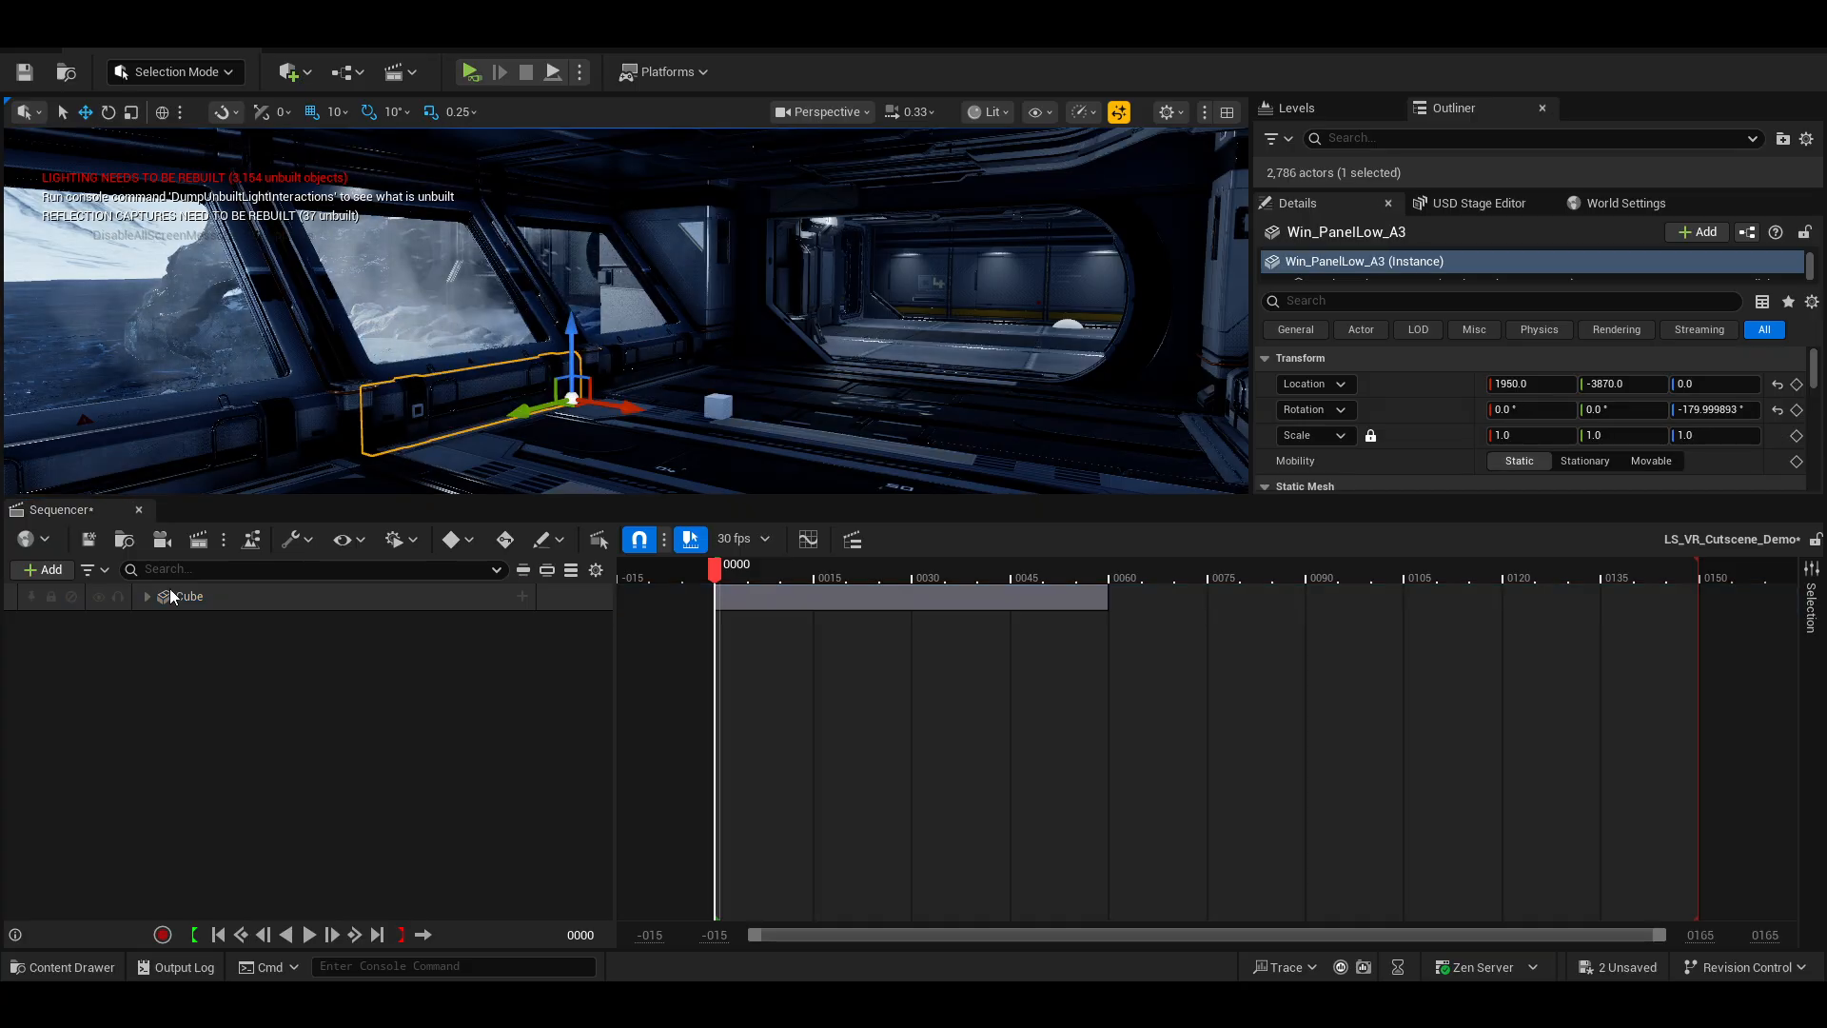
left_click(147, 598)
right_click_drag(718, 383, 764, 394)
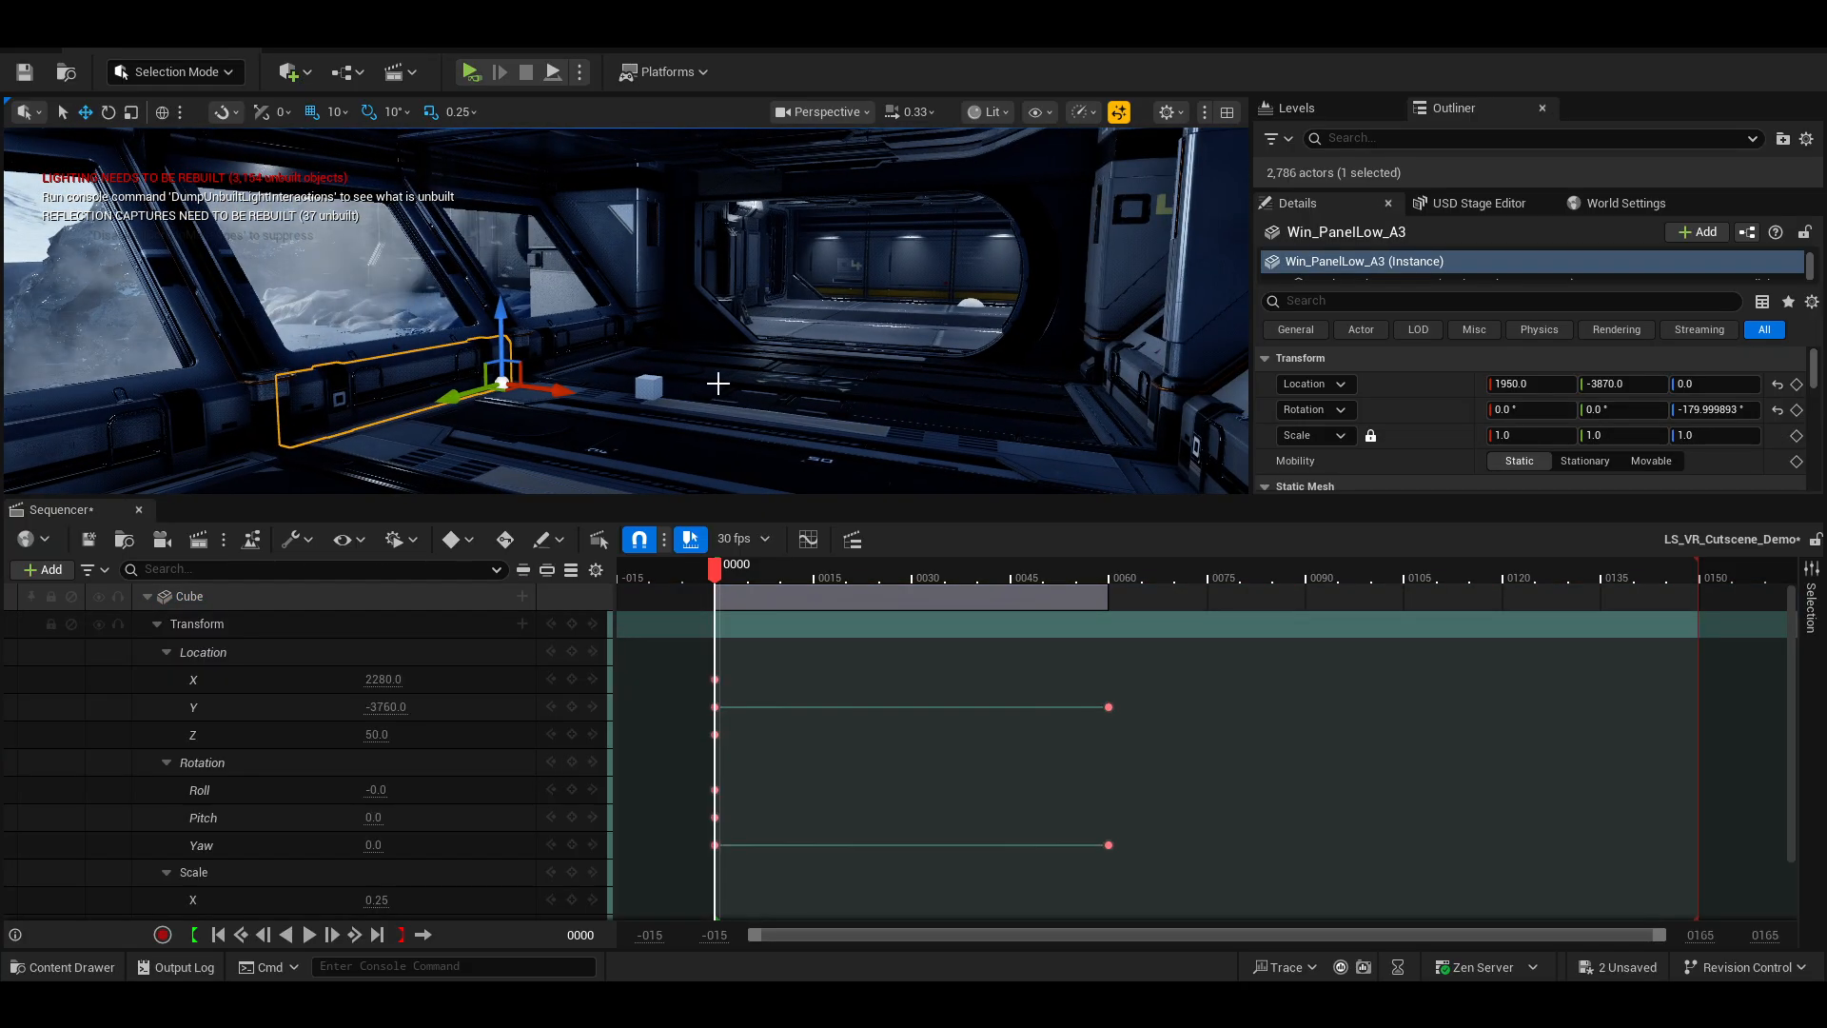
left_click(158, 626)
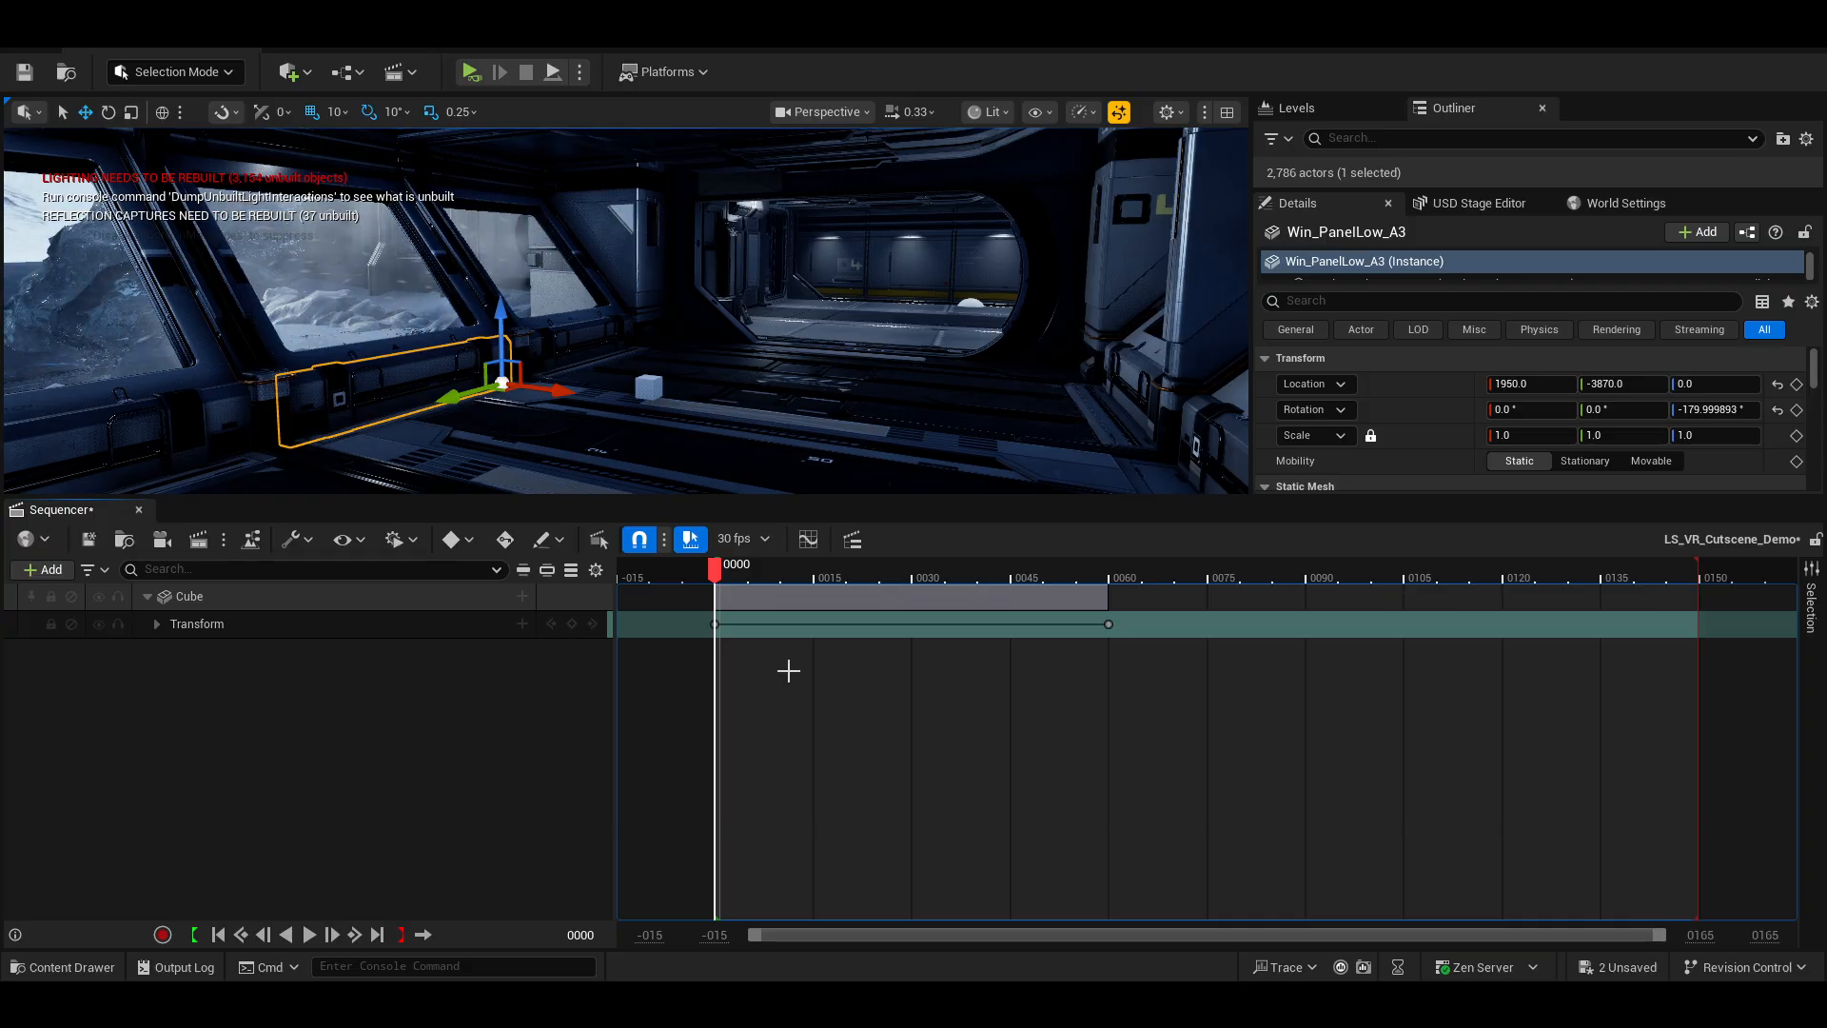
Play the sequence, return the playhead to frame 0 and deselect everything.
key("space")
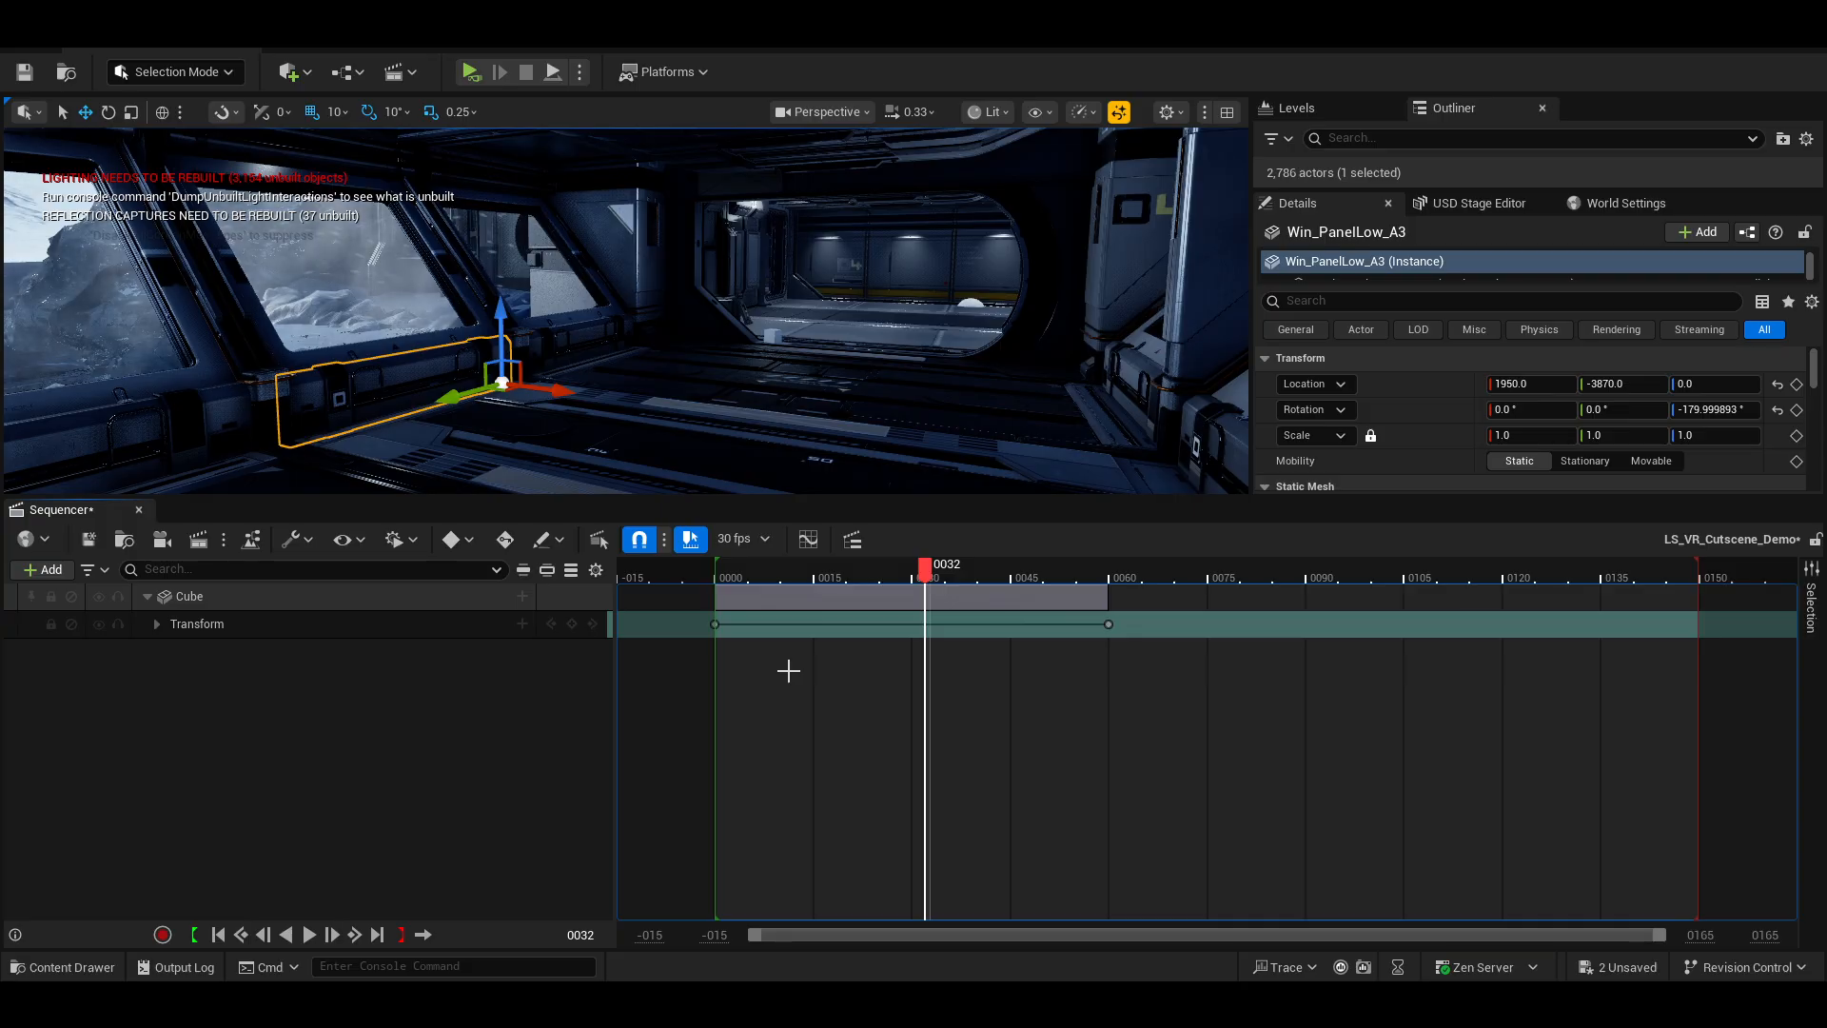
left_click_drag(917, 570, 715, 592)
left_click(938, 610)
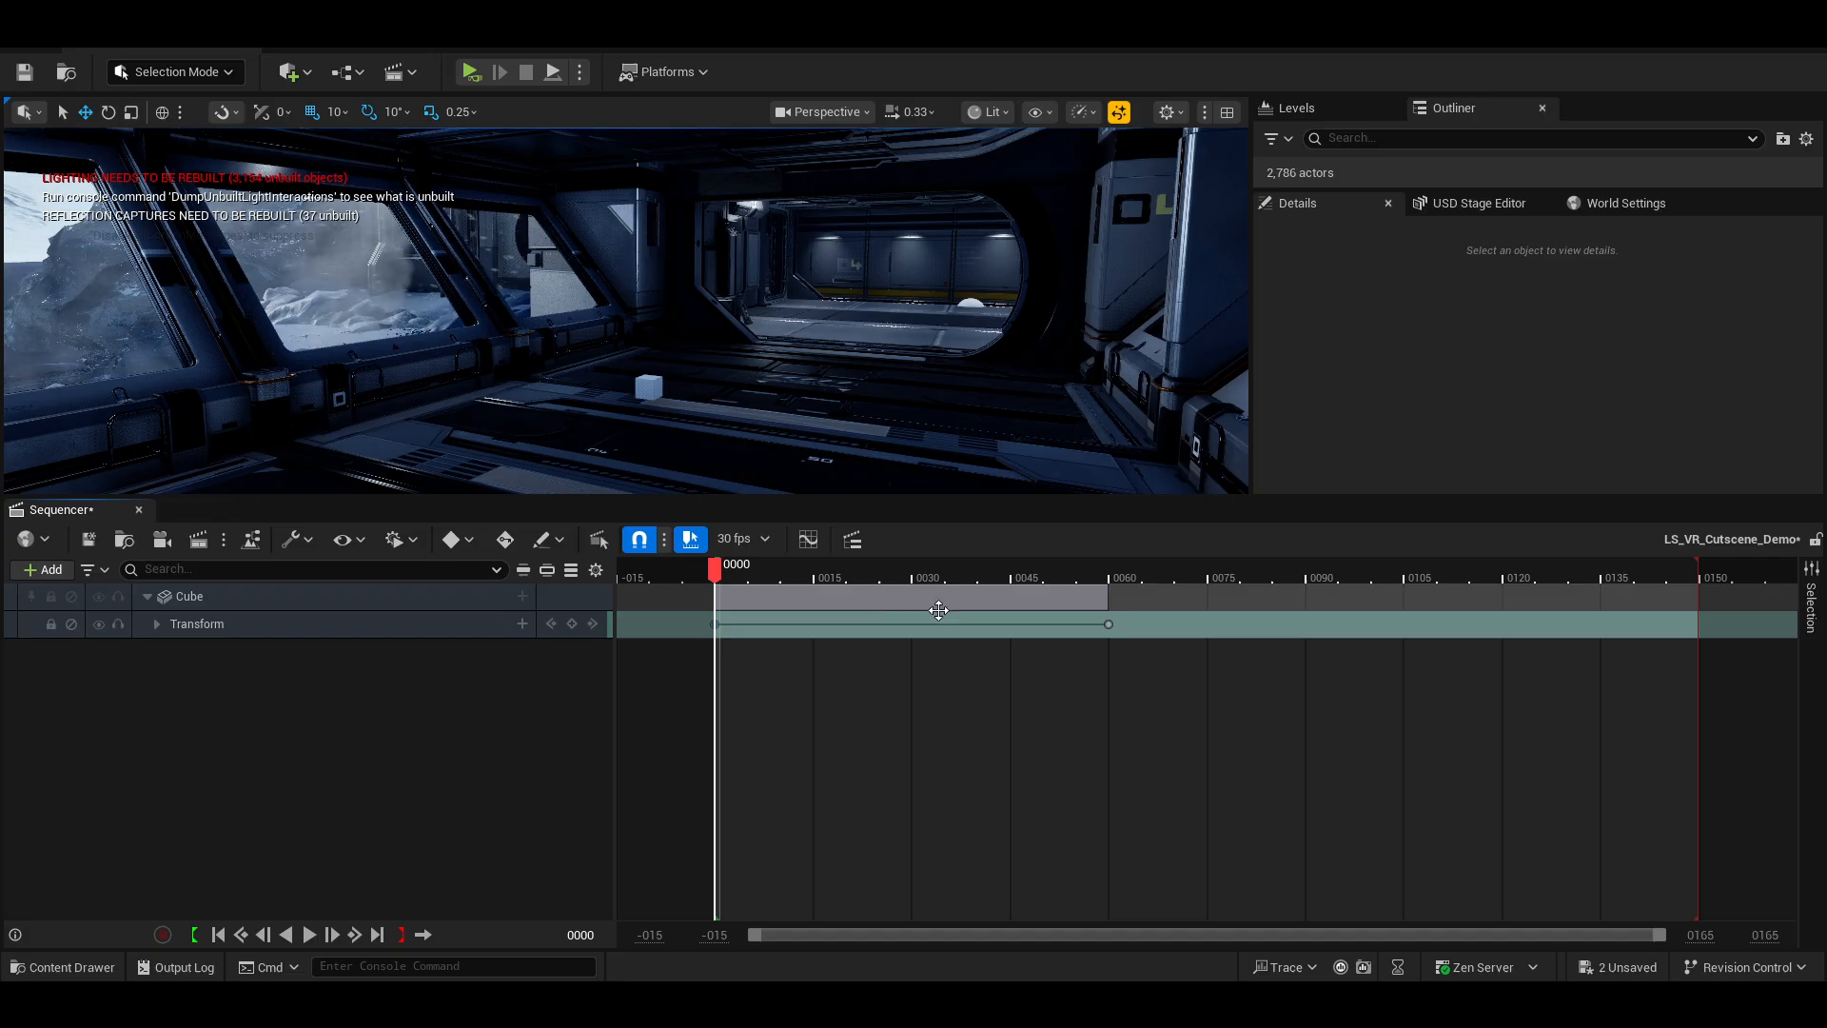
Add a Transform keyframe for the Cube at frame 30.
left_click(1110, 628)
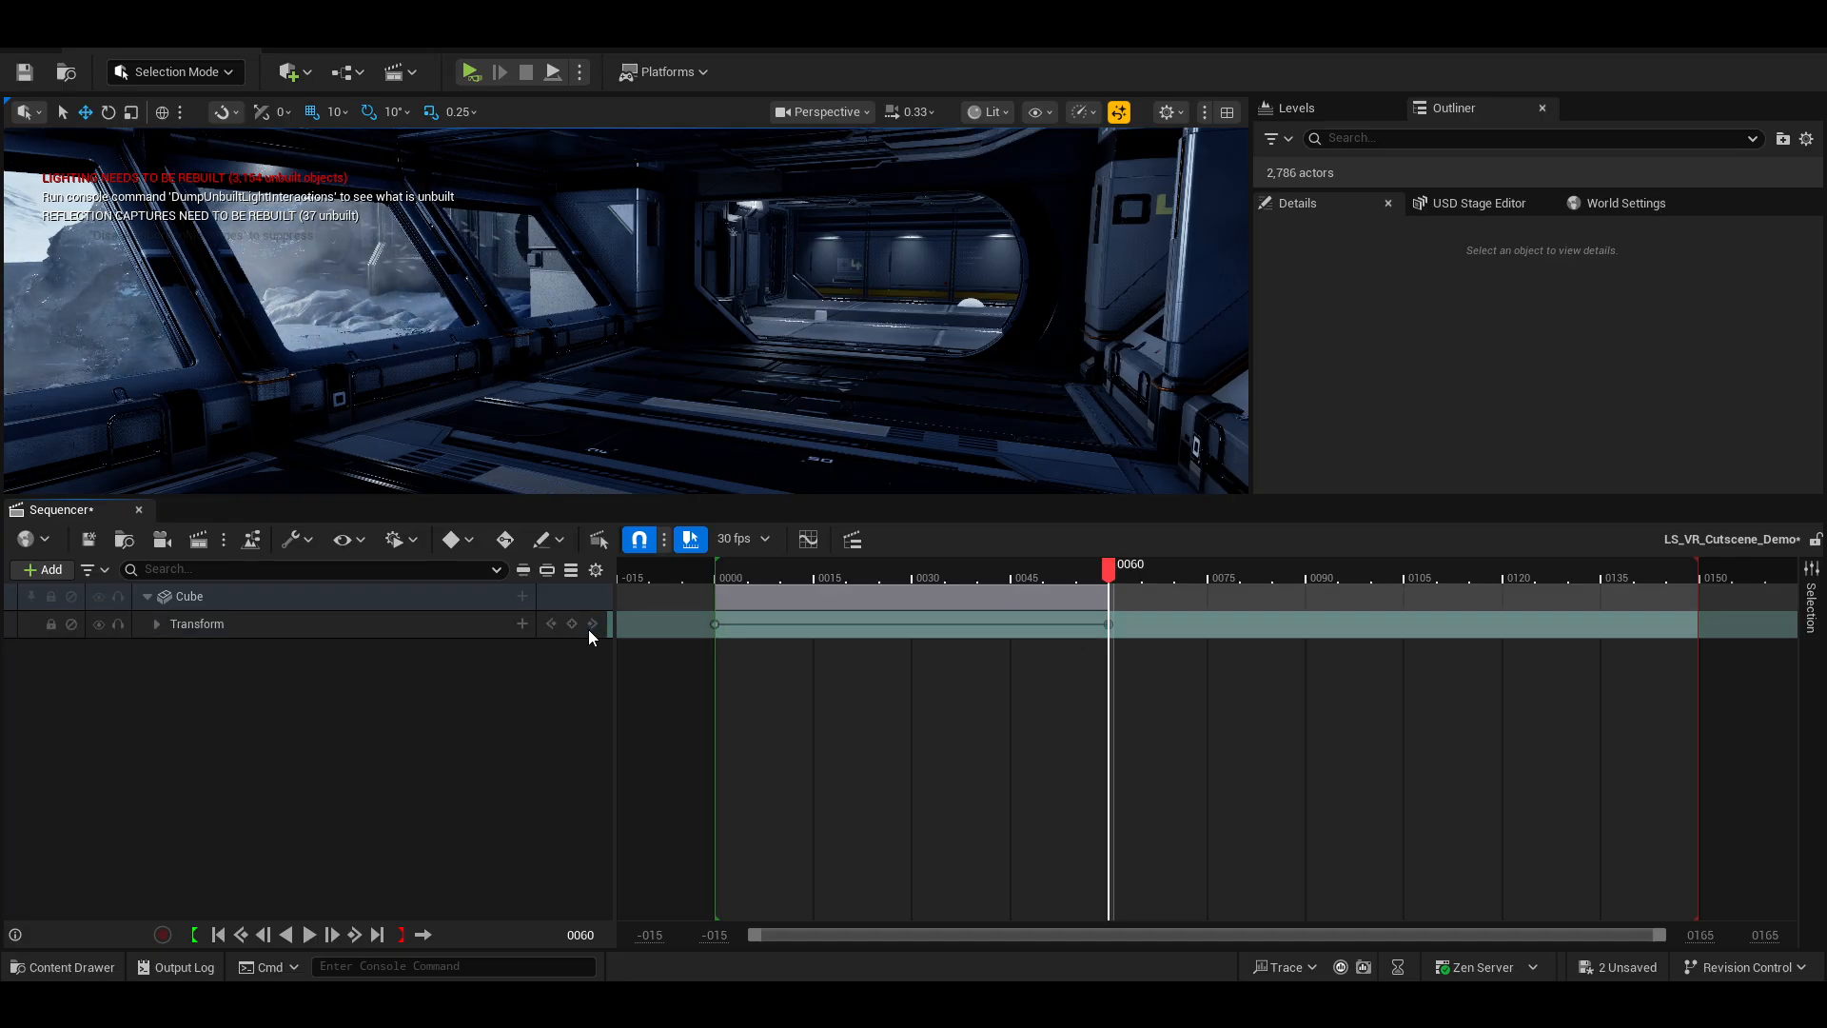
left_click(550, 624)
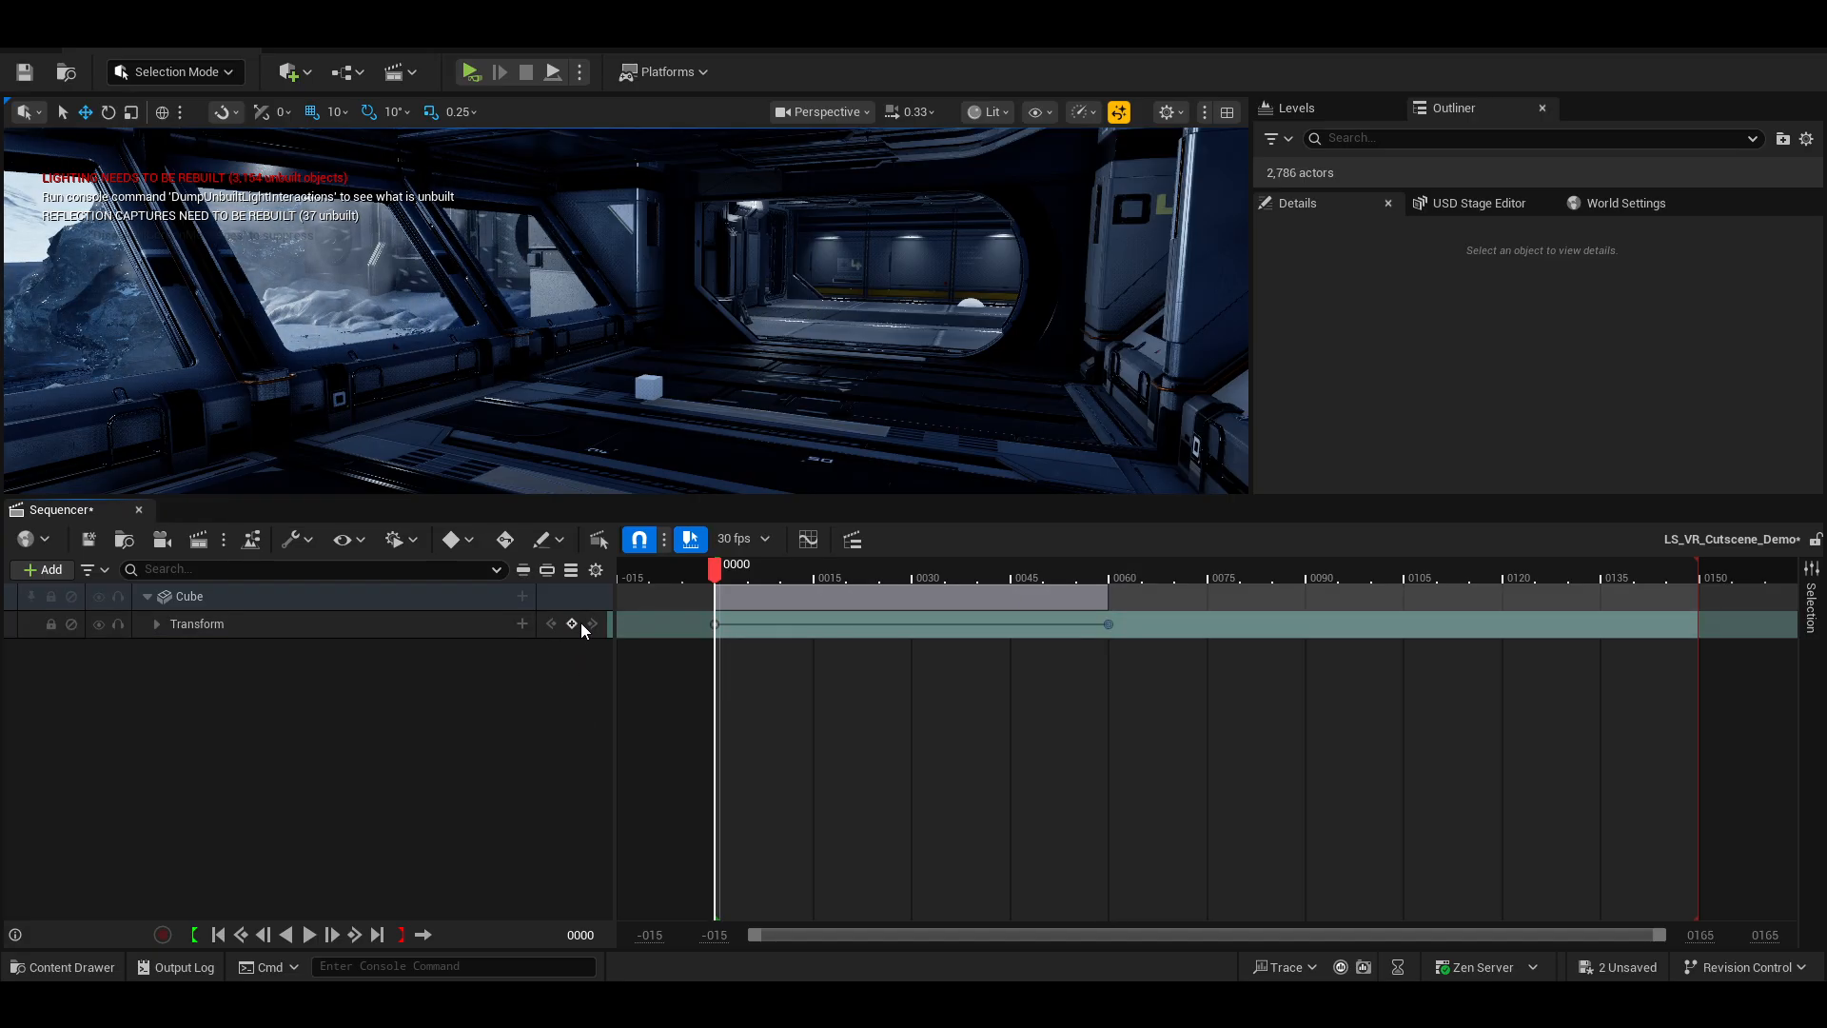
left_click(592, 624)
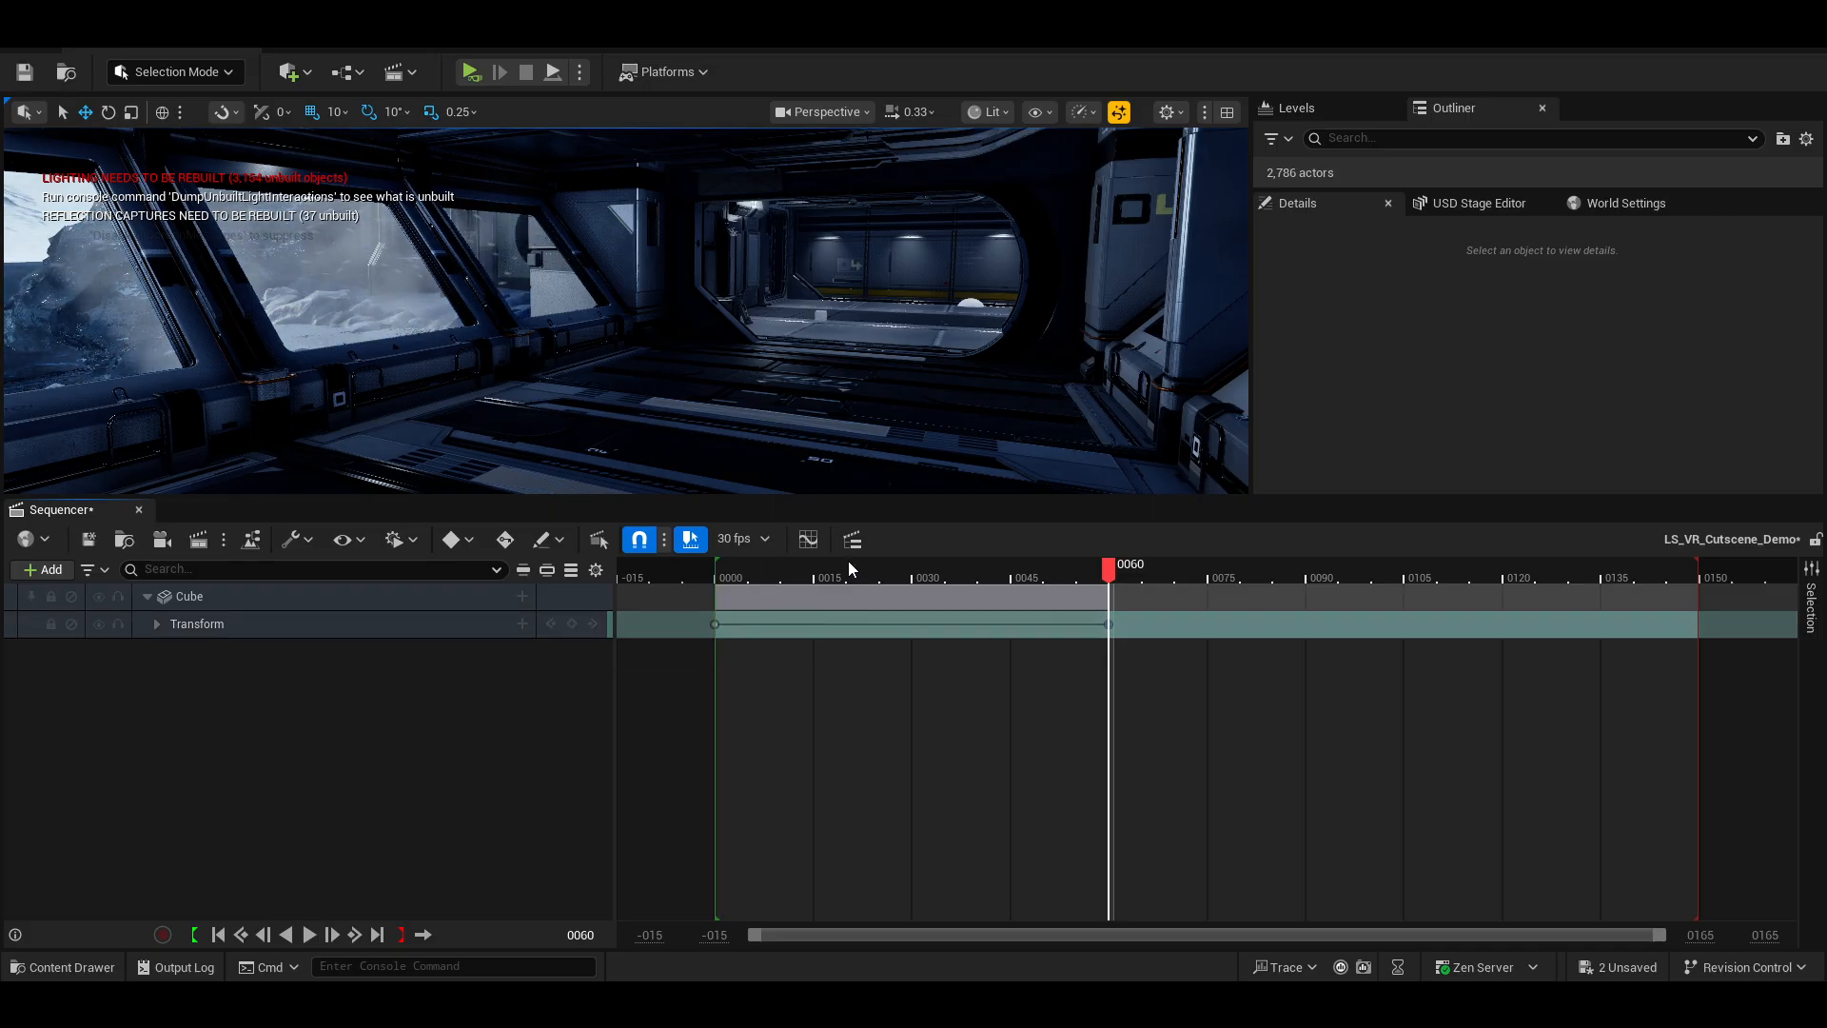
left_click_drag(891, 567, 912, 568)
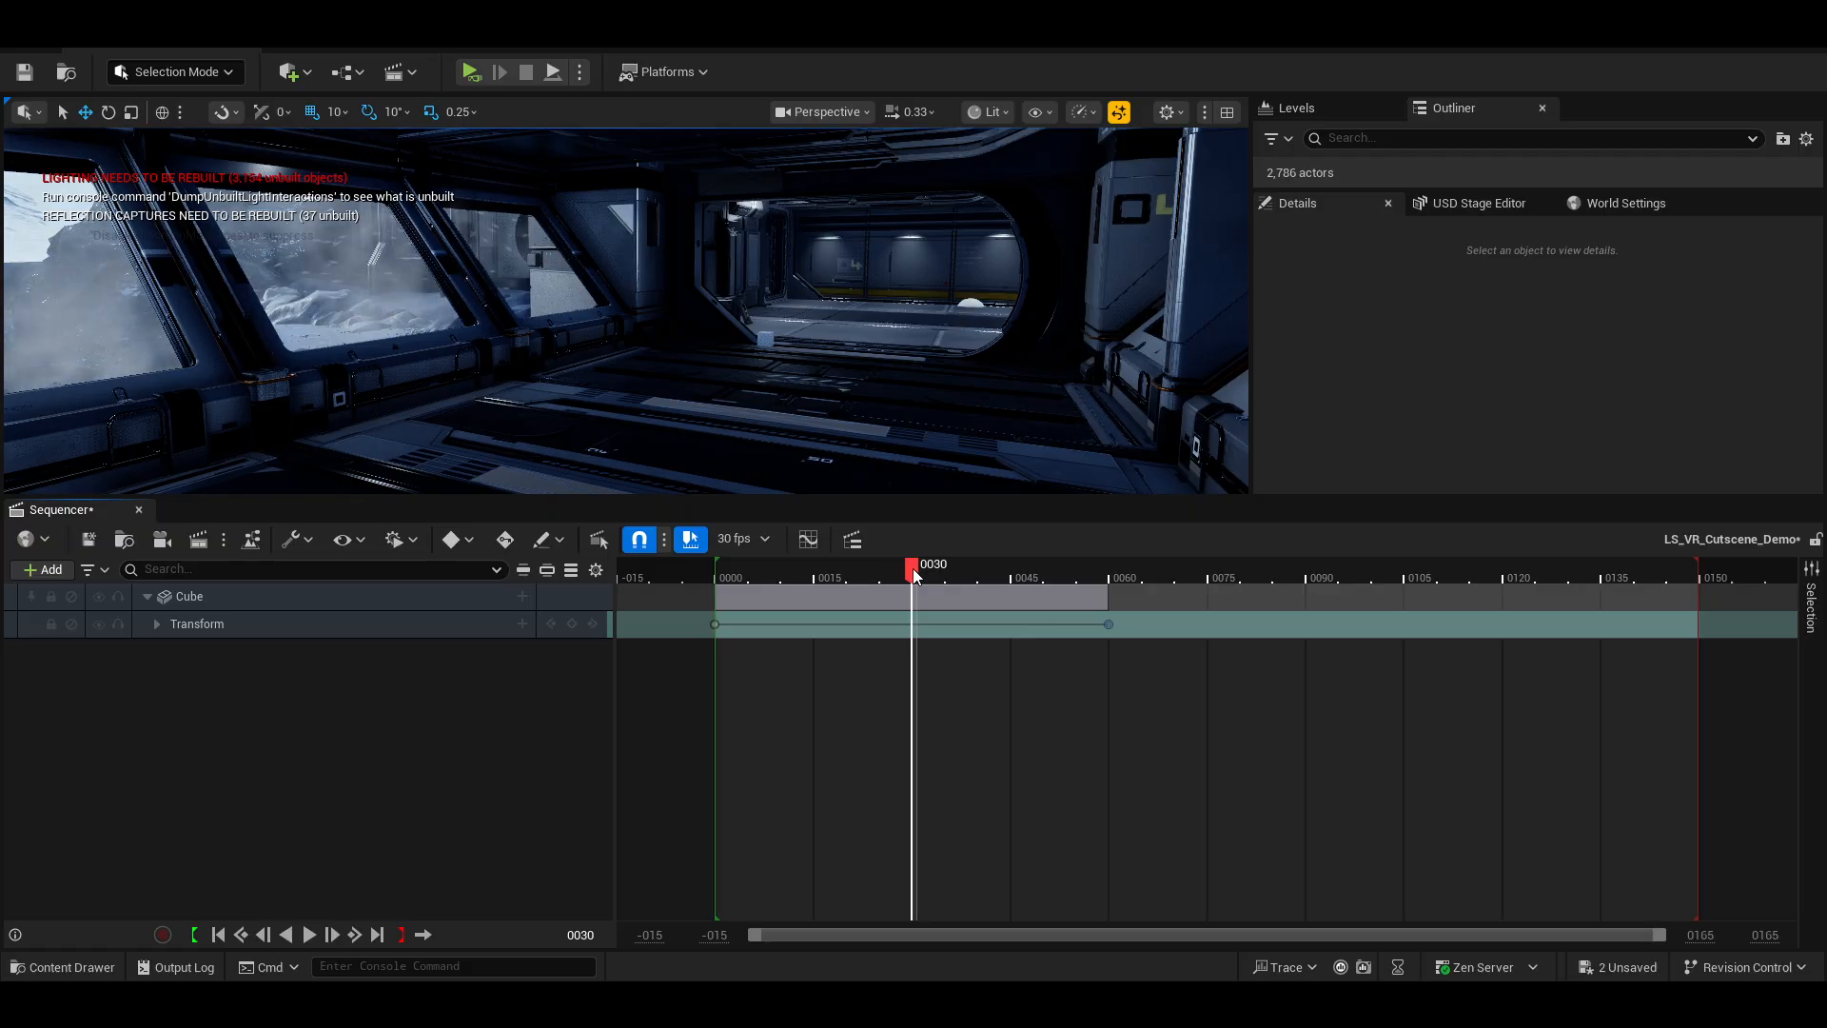
left_click(573, 624)
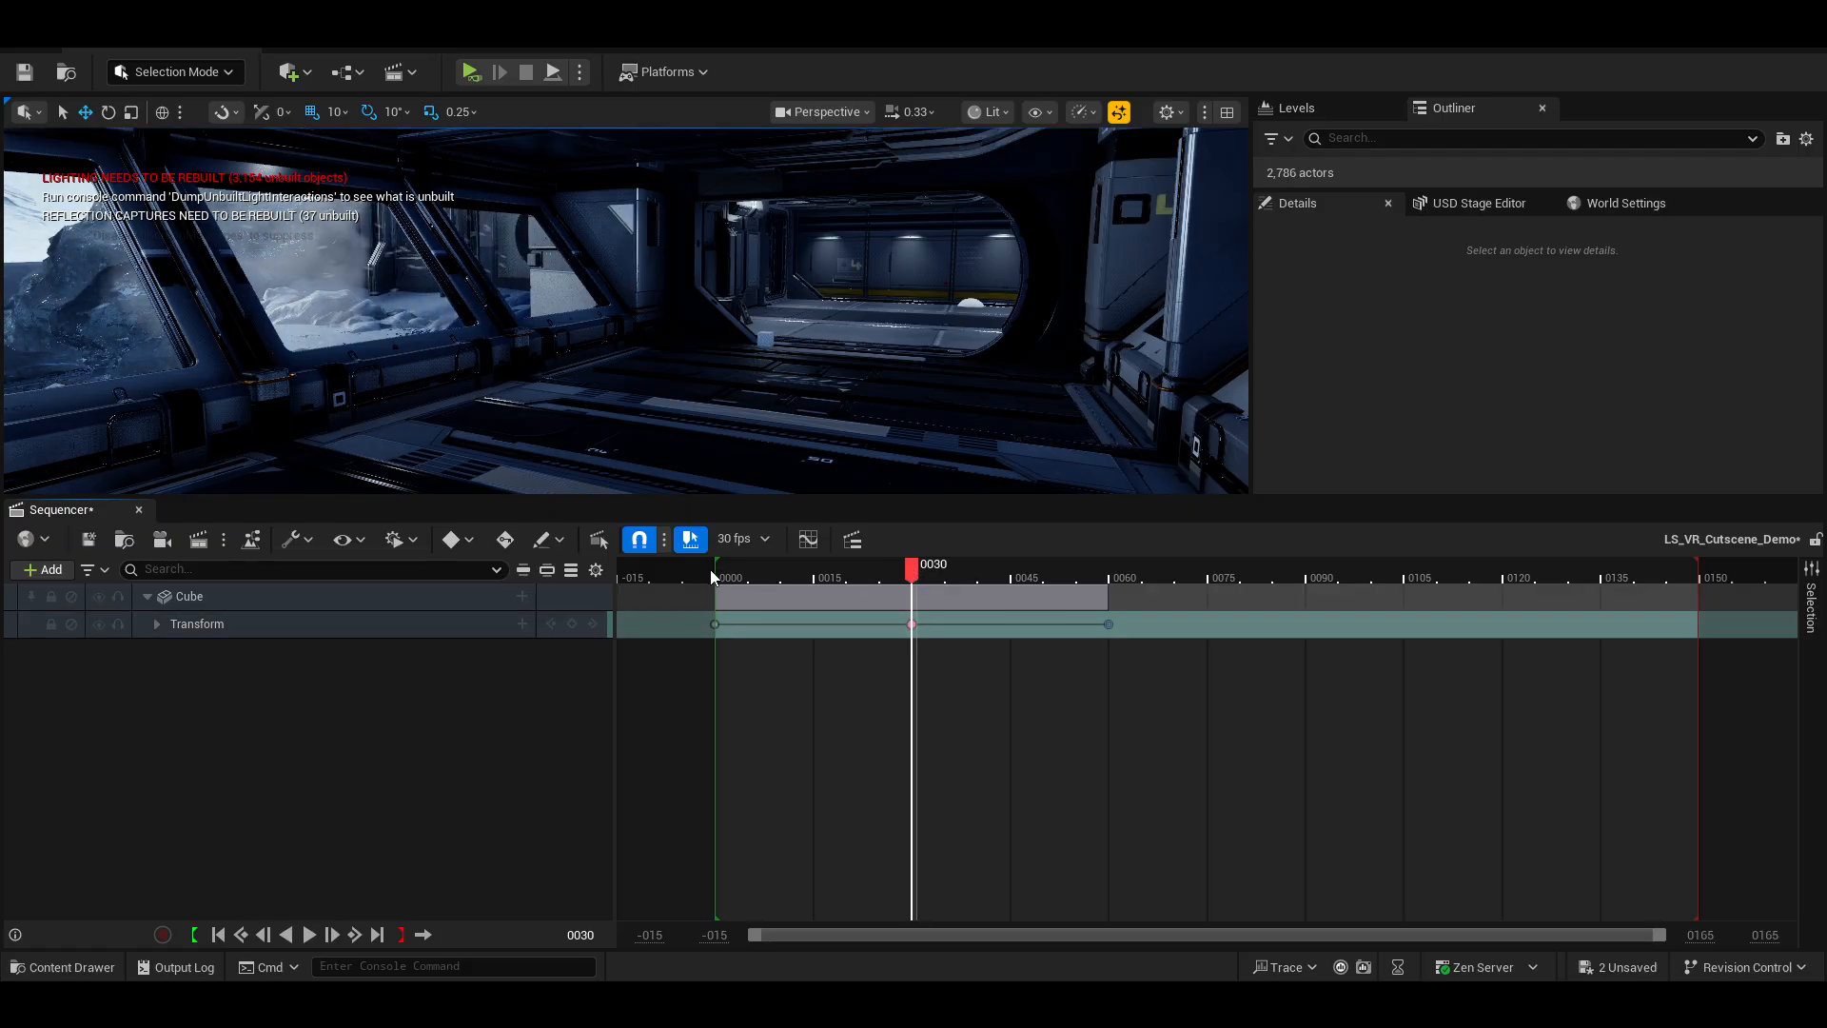
Jump forward and back between the Cube's Transform keyframes from frame 0.
left_click(712, 570)
key("Right")
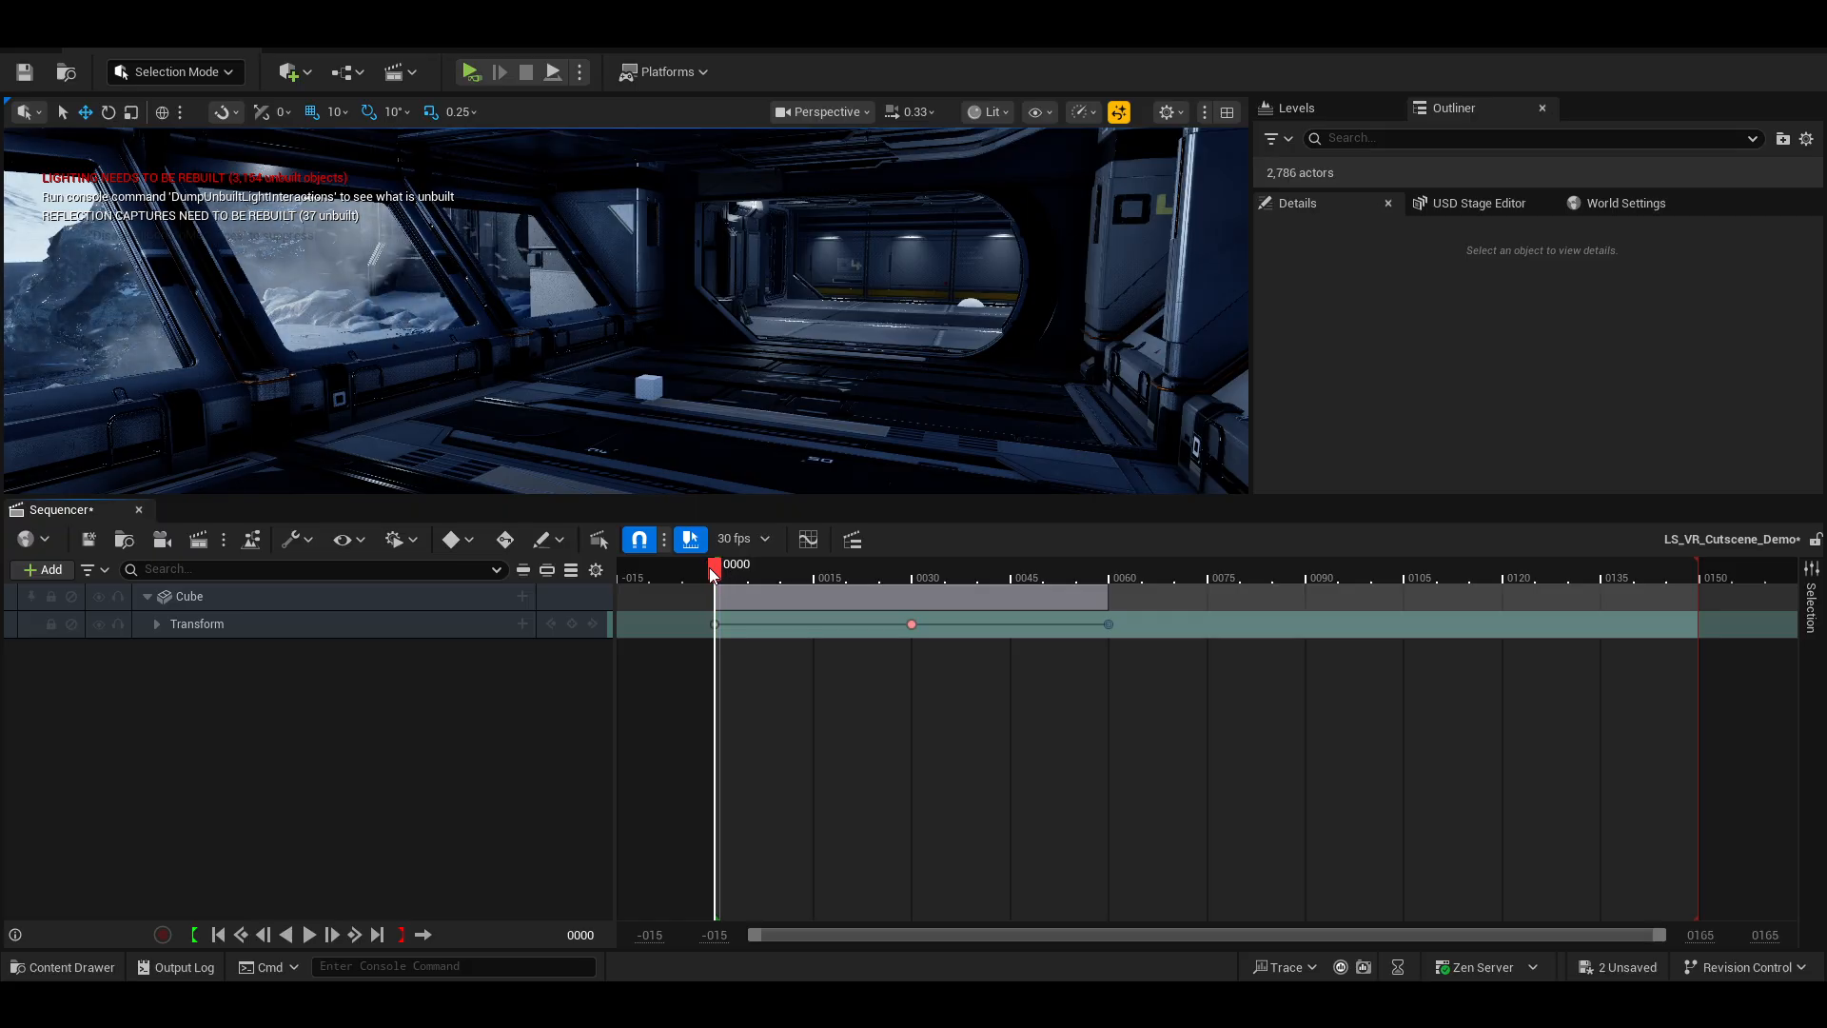
left_click(593, 623)
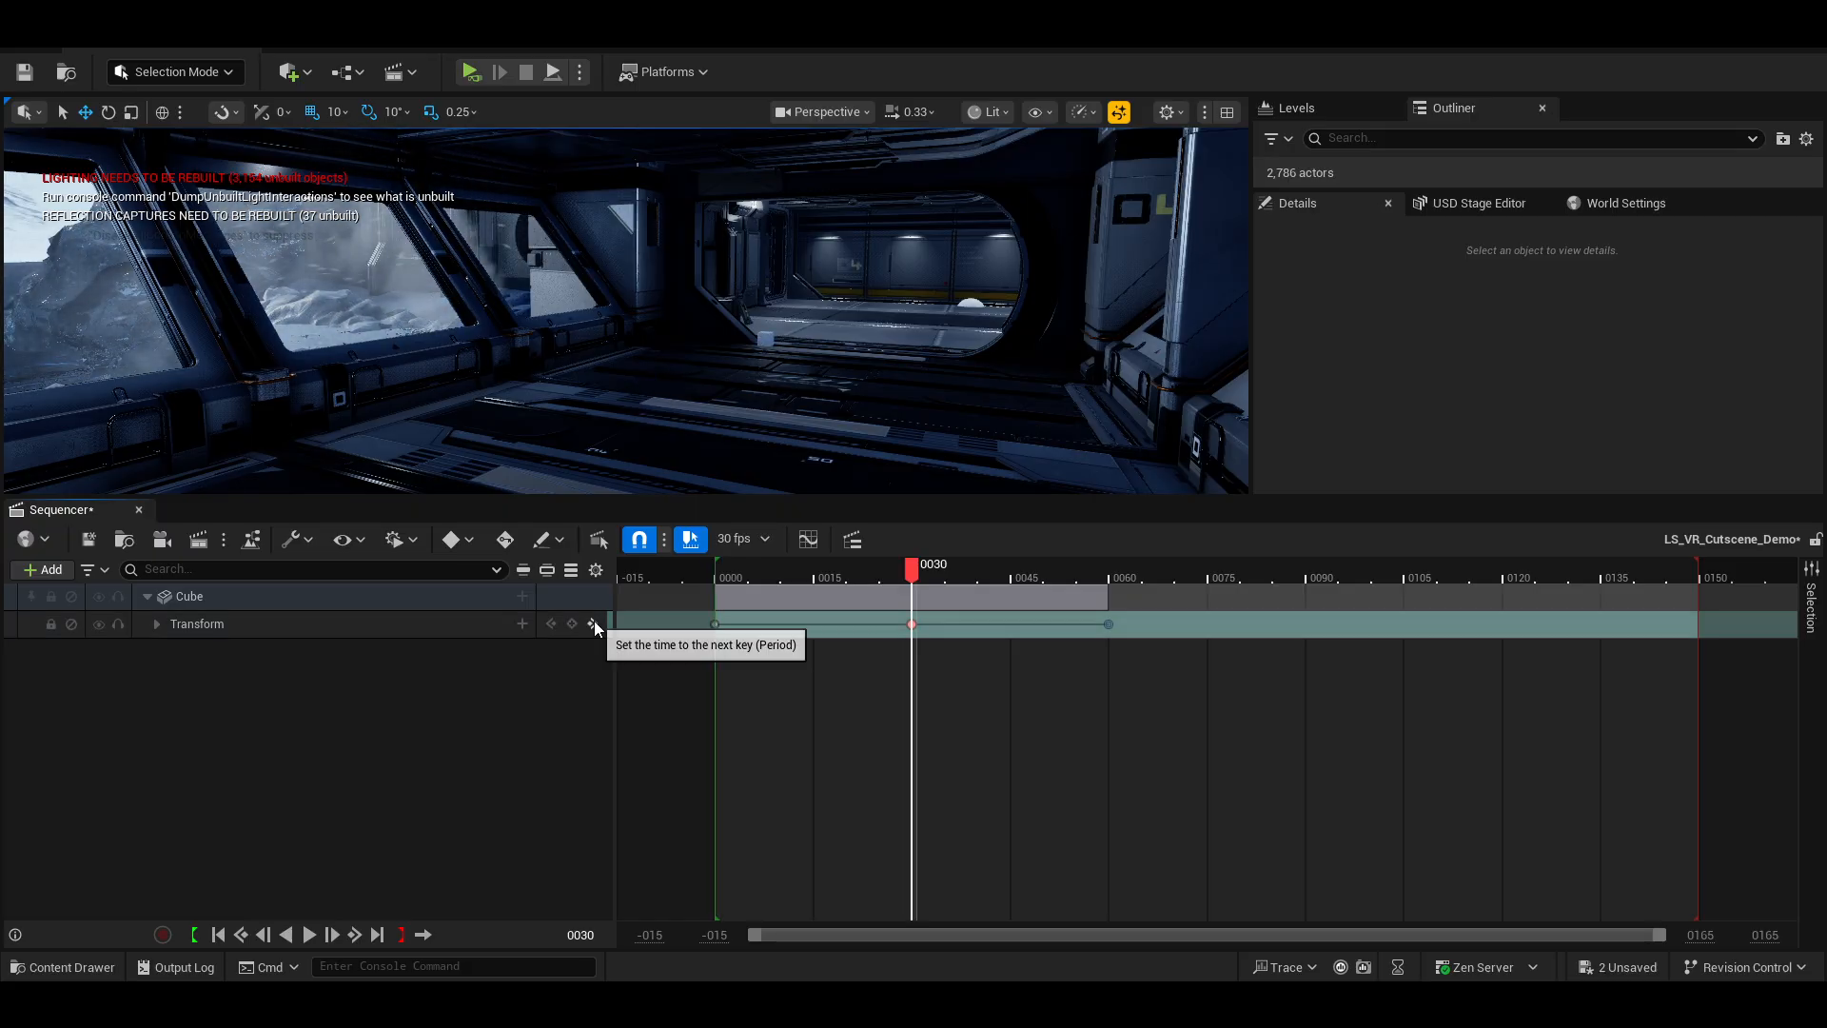
left_click(593, 623)
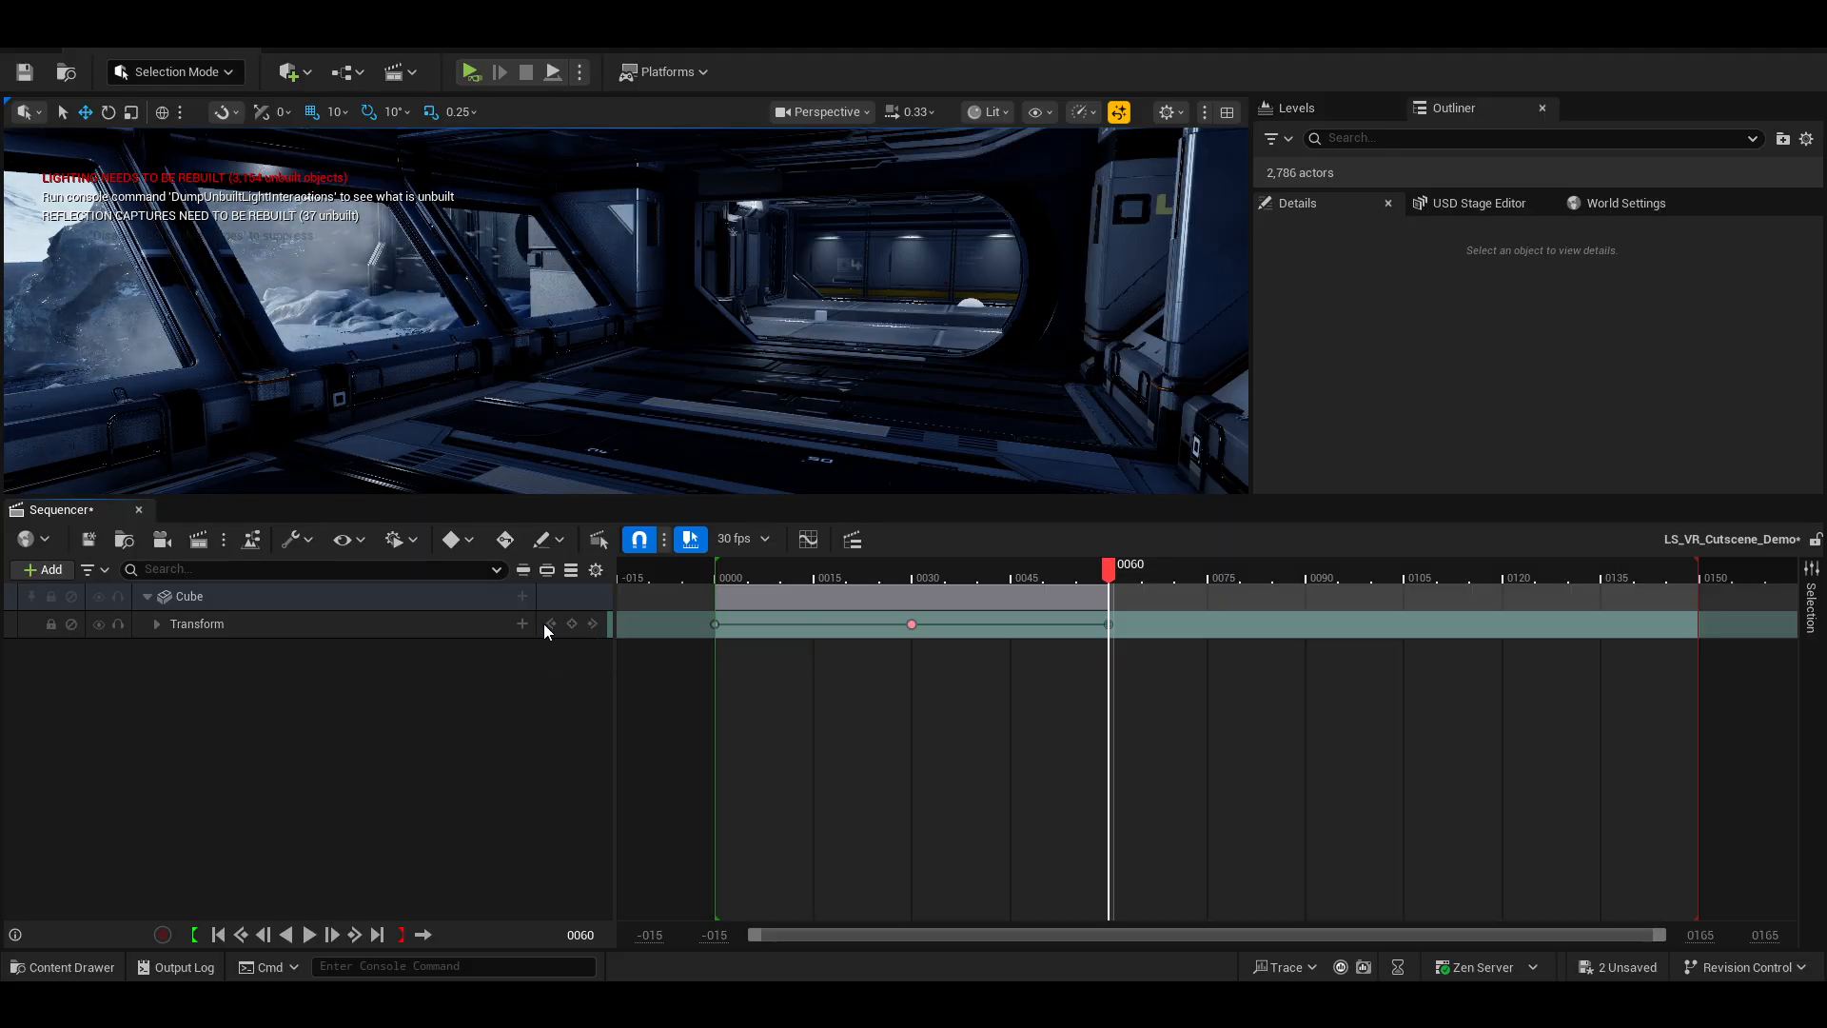
left_click(550, 624)
left_click(550, 624)
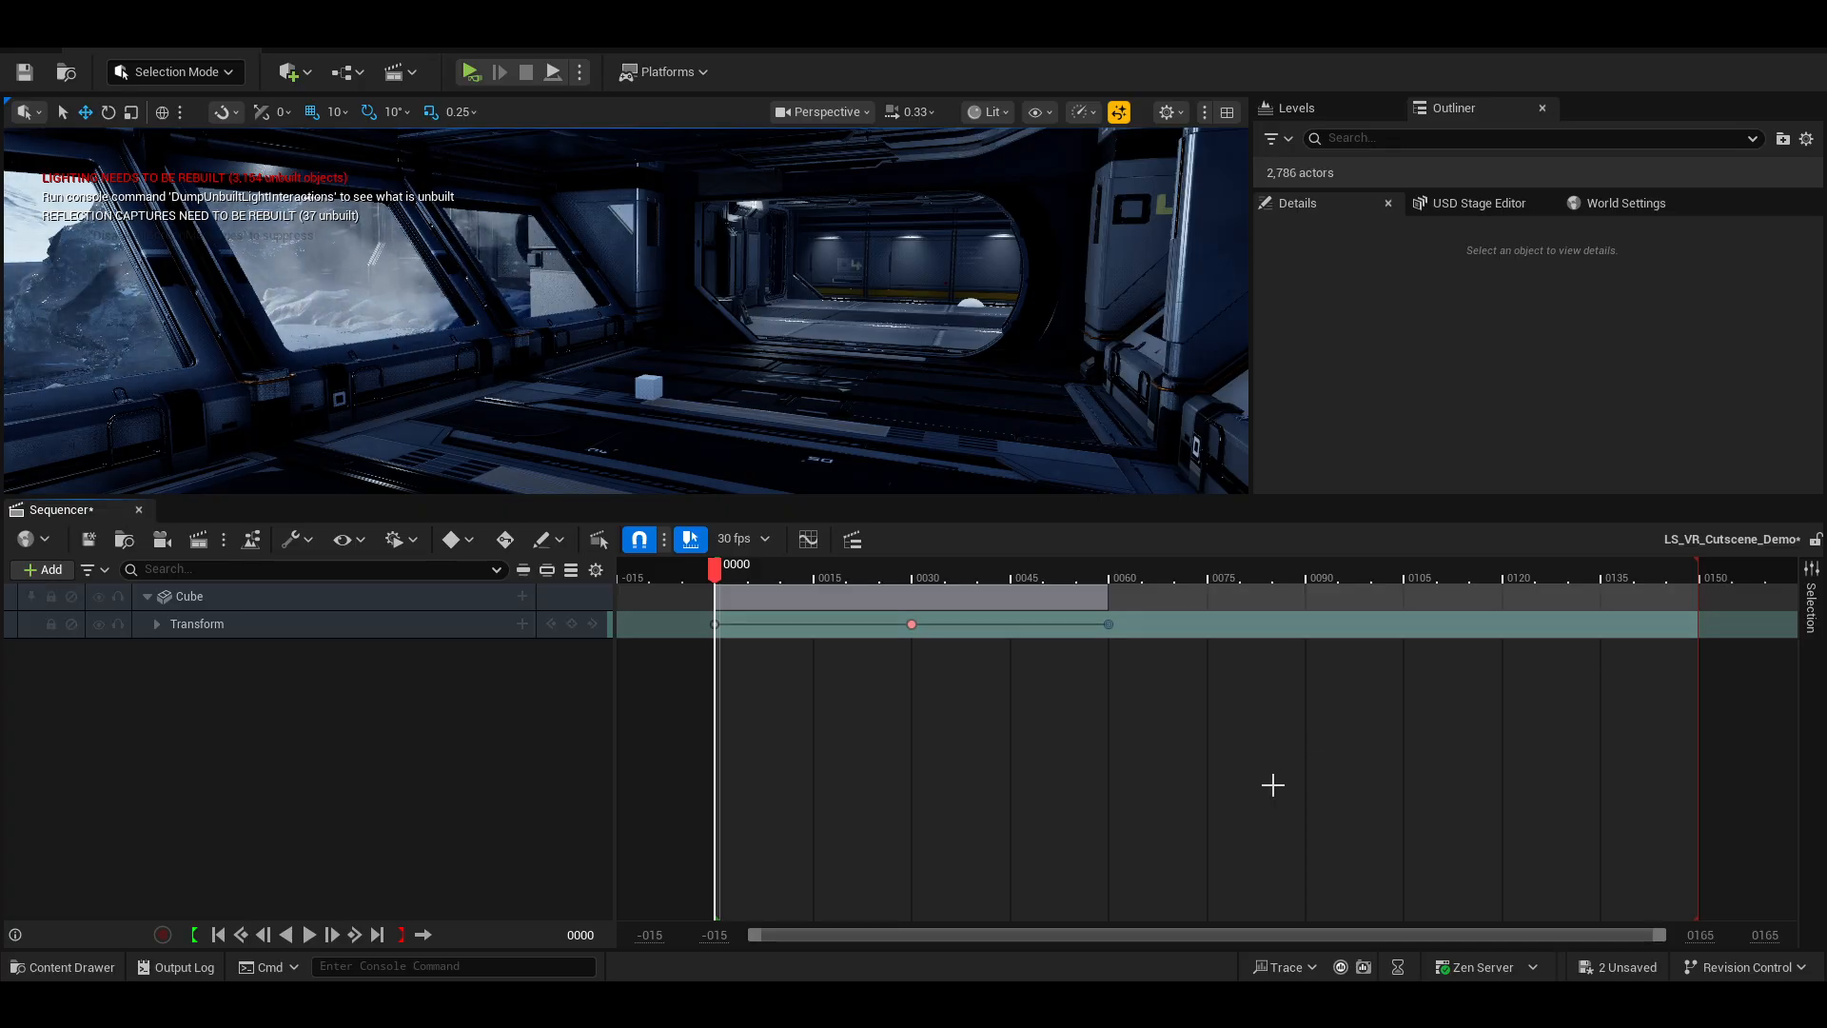
Display the sequencer time in seconds instead of frames.
left_click(765, 537)
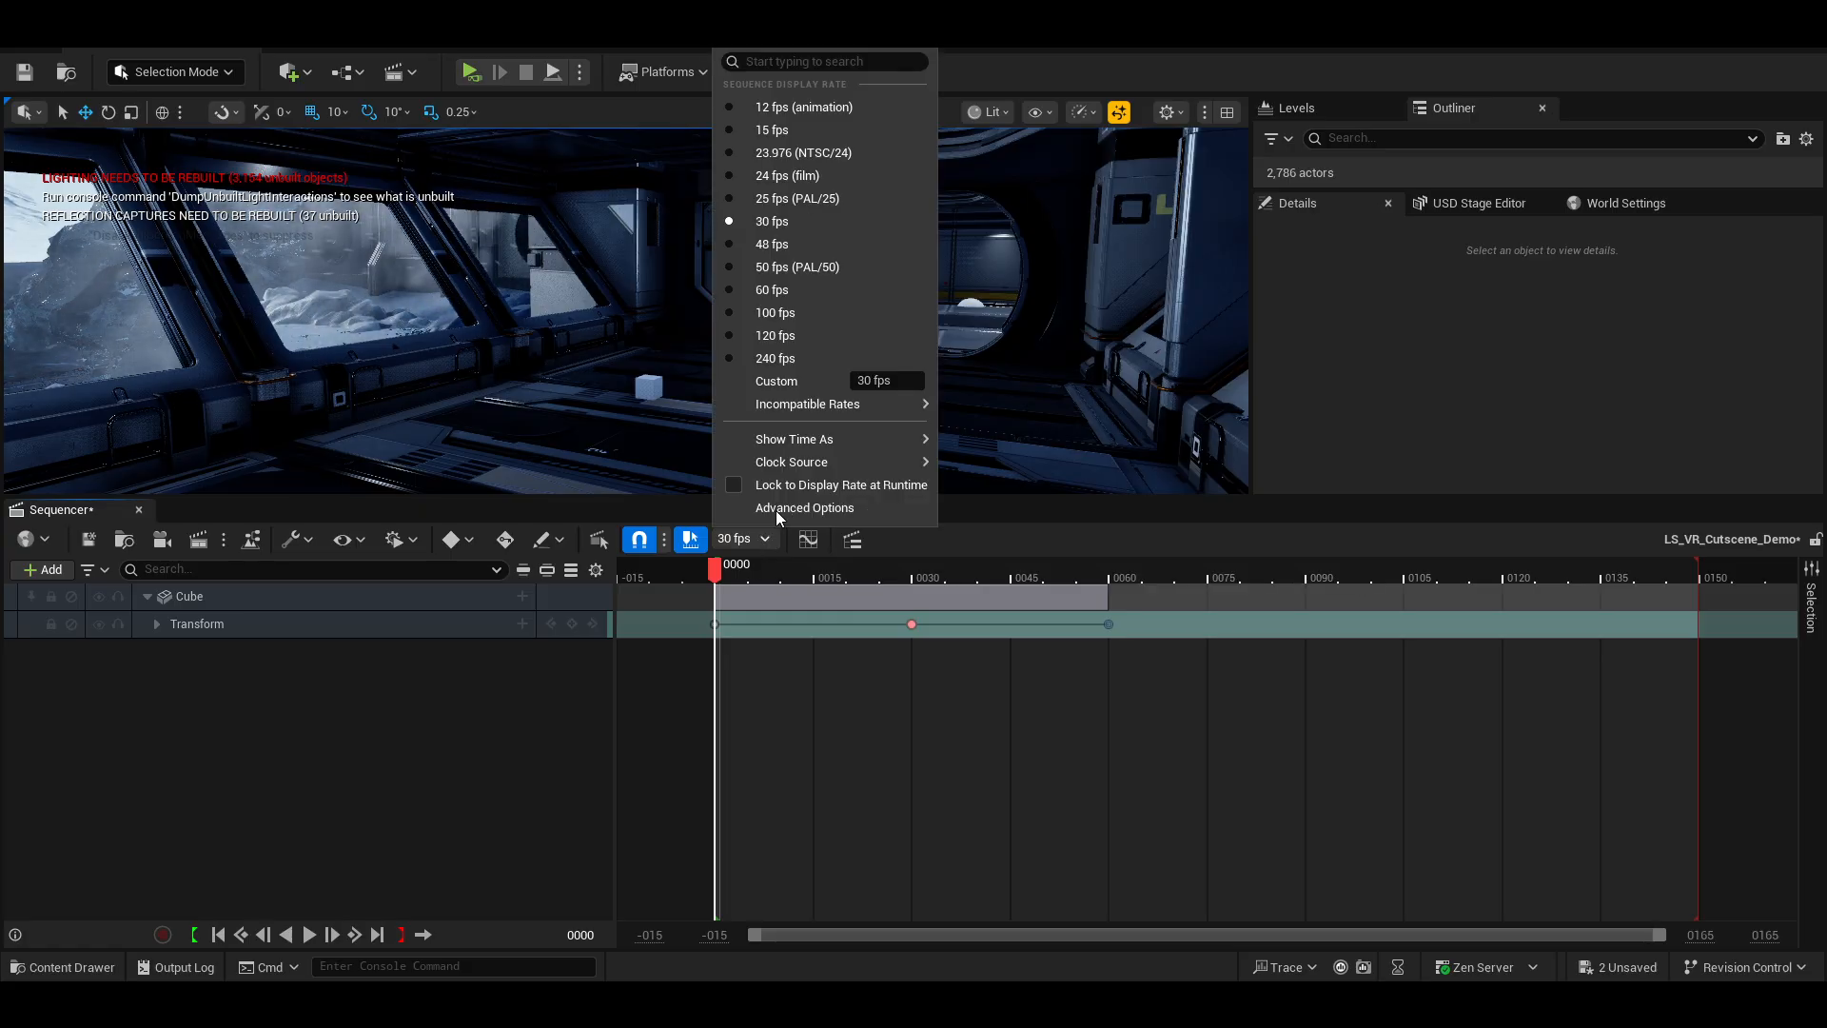
mouse_move(791, 445)
left_click(999, 476)
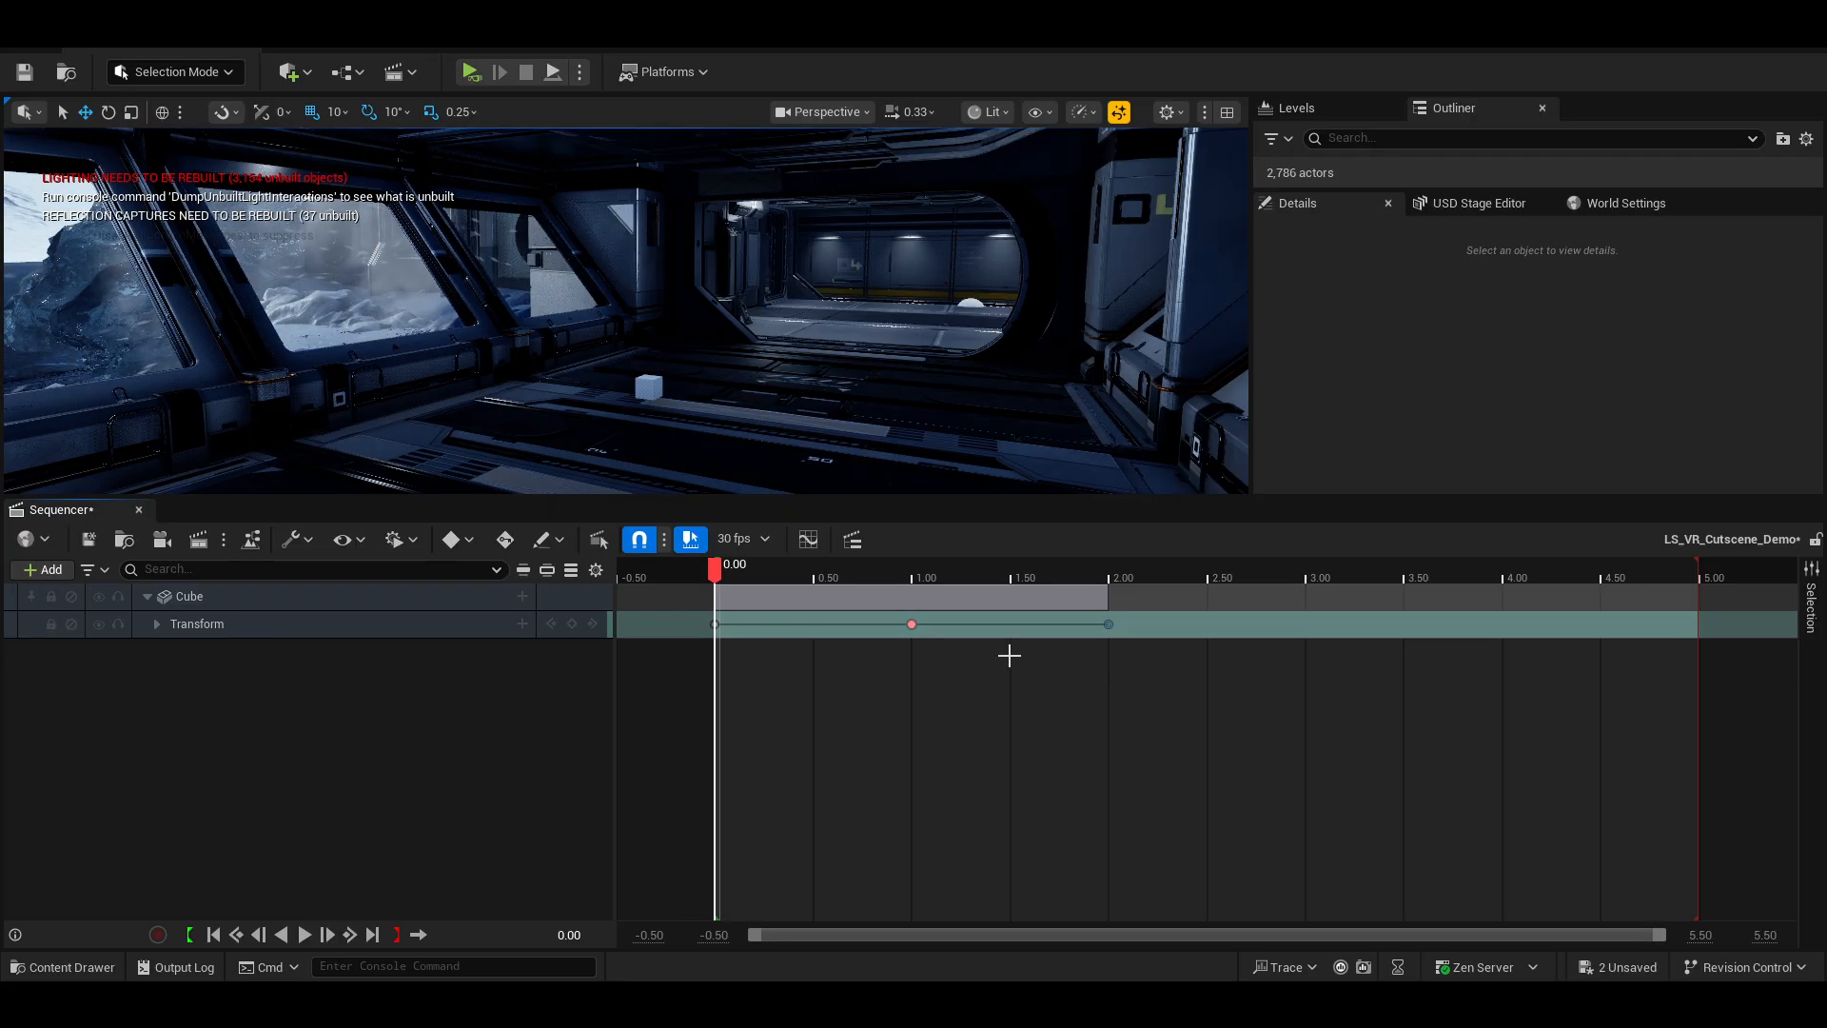
Switch the sequencer time display back to frames.
left_click(766, 540)
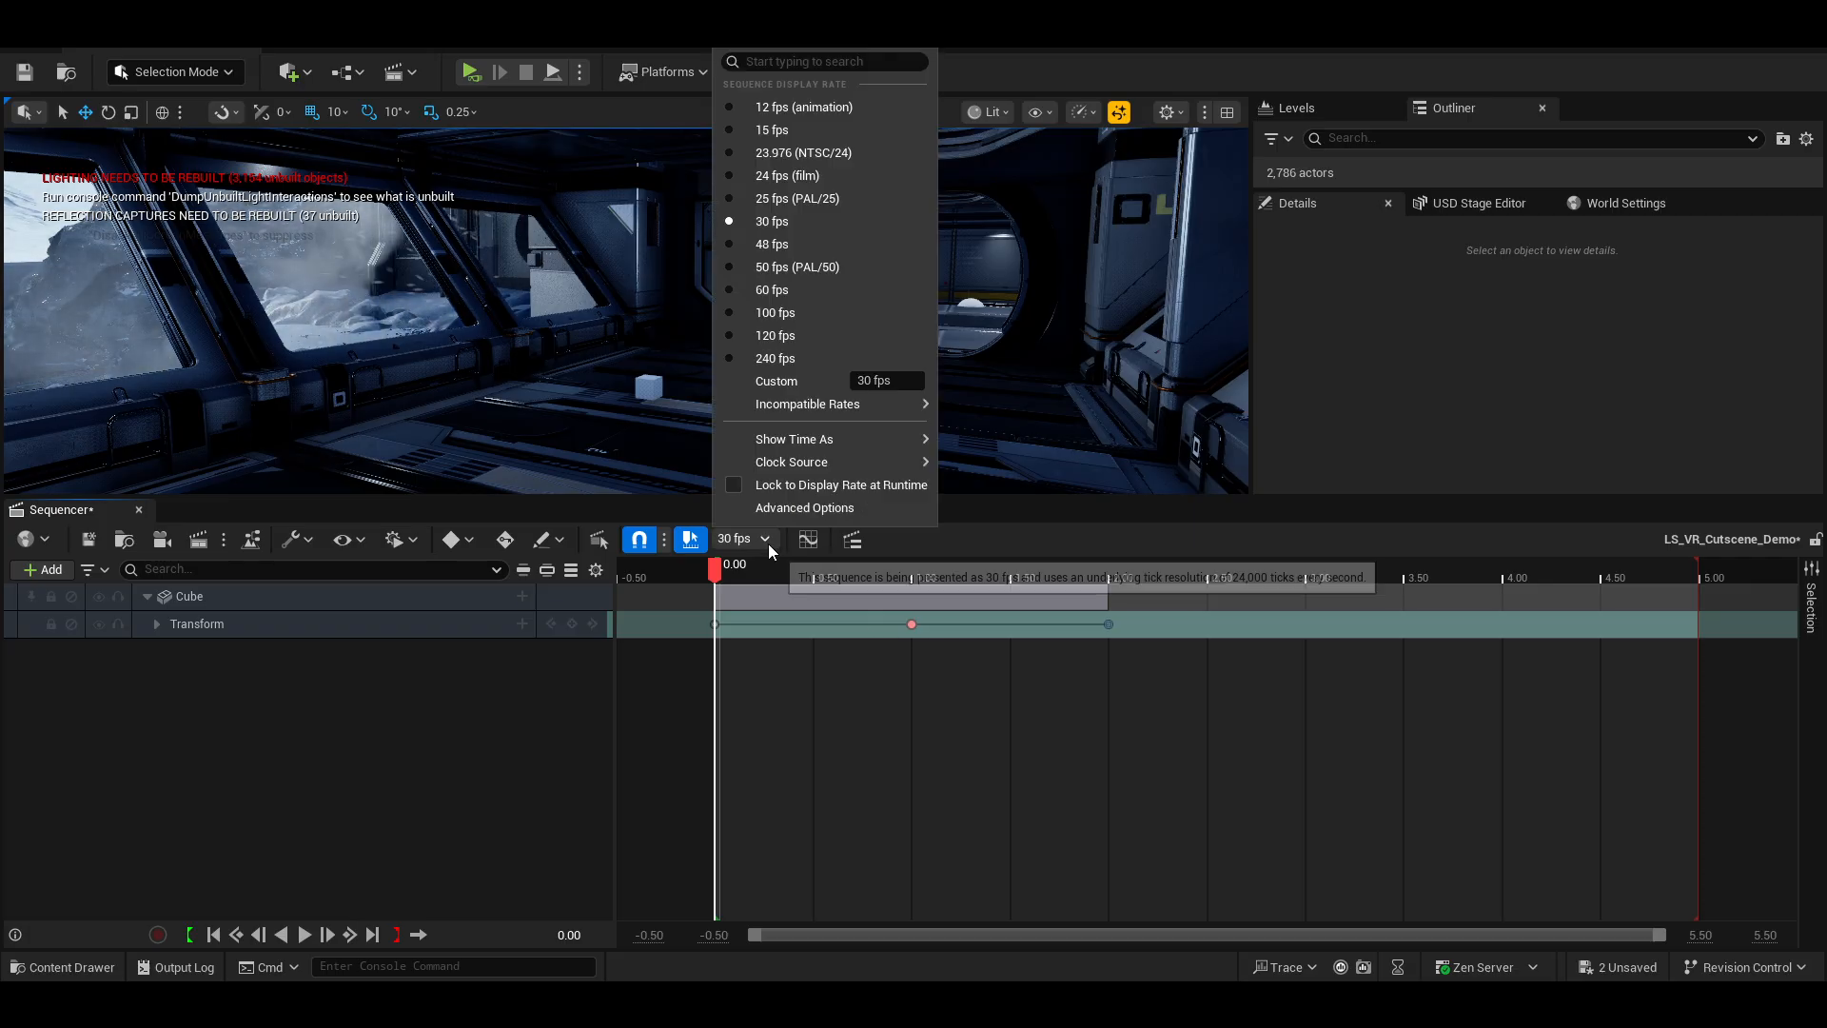
mouse_move(883, 461)
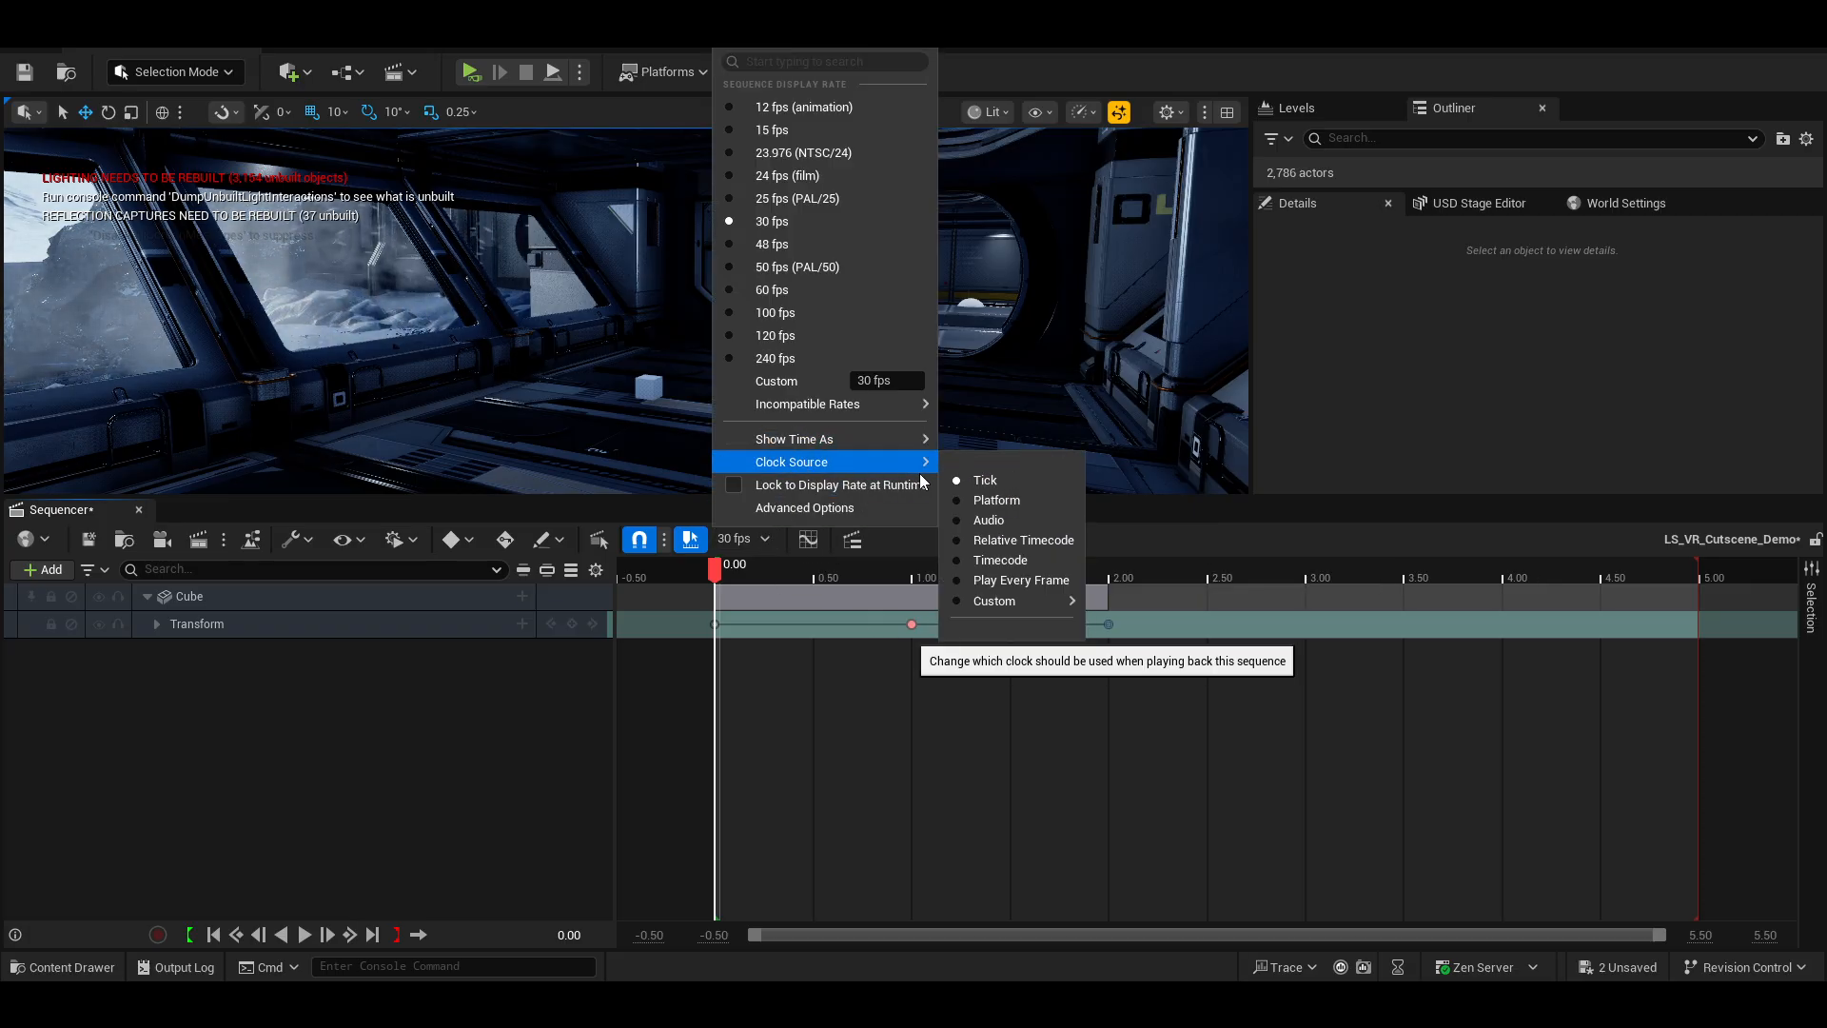
left_click(994, 496)
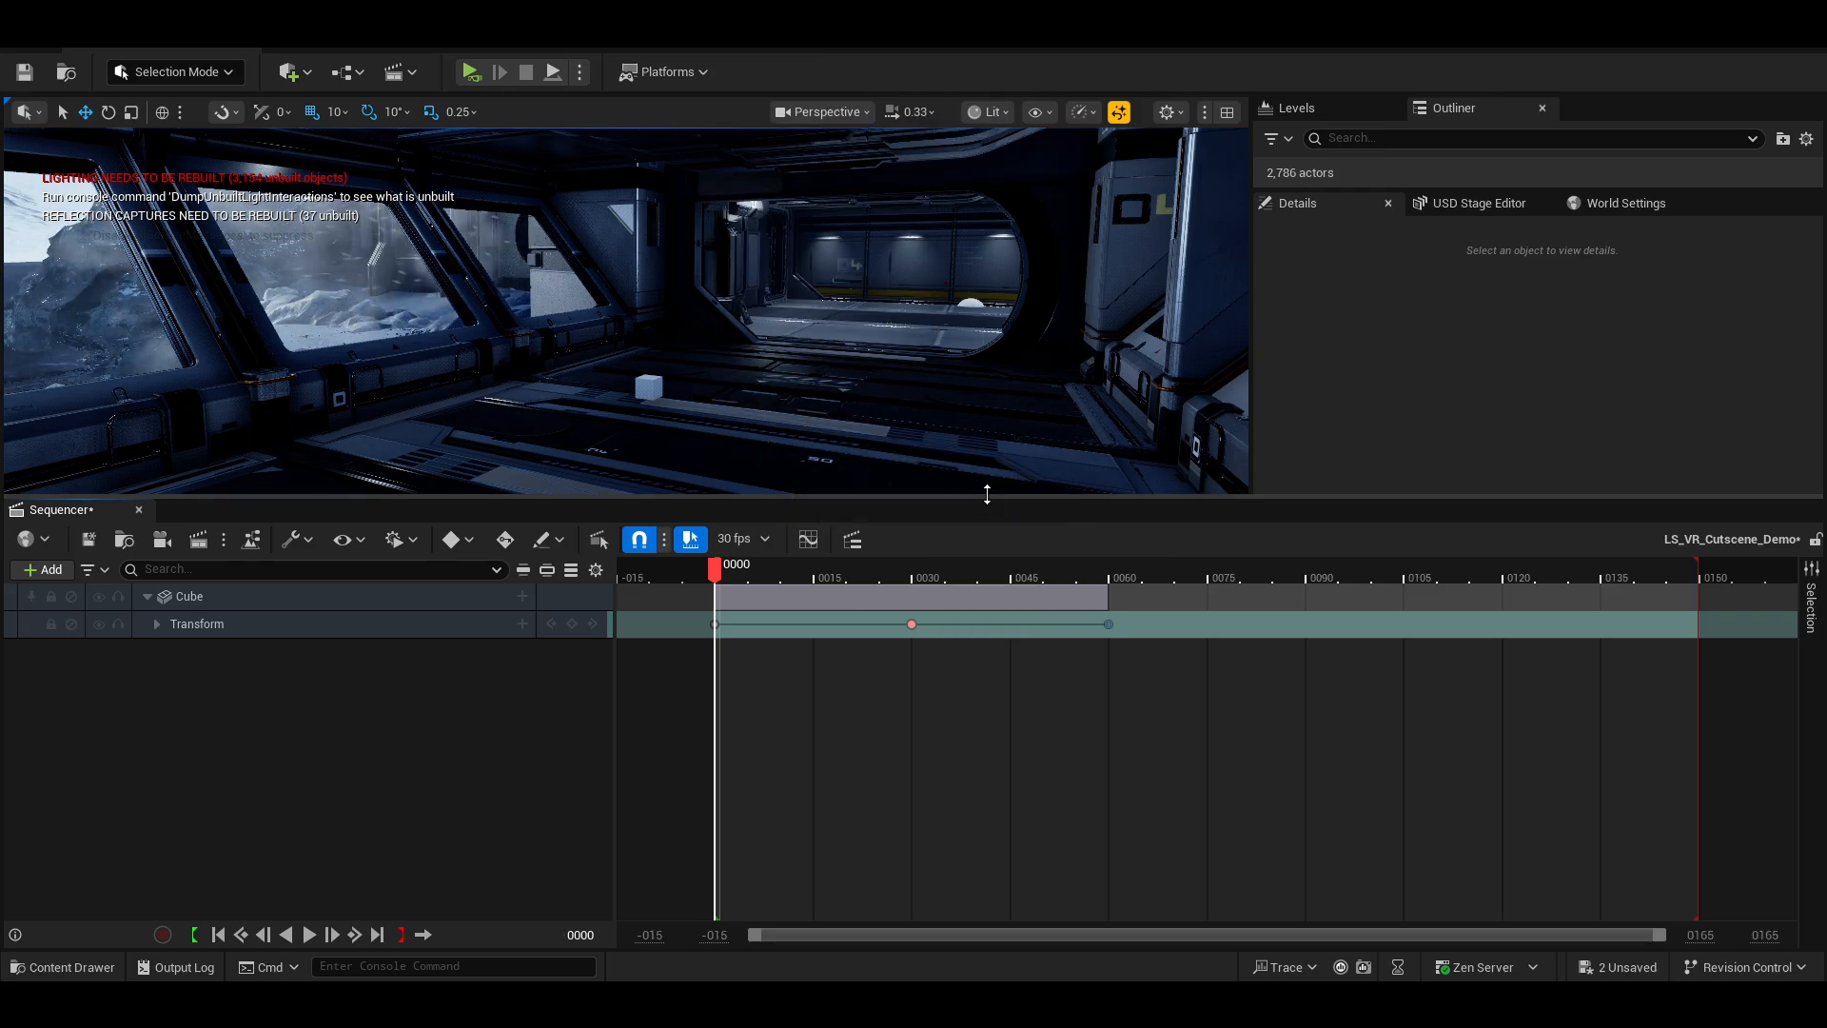
scroll(911, 721, "up", 10, "ctrl")
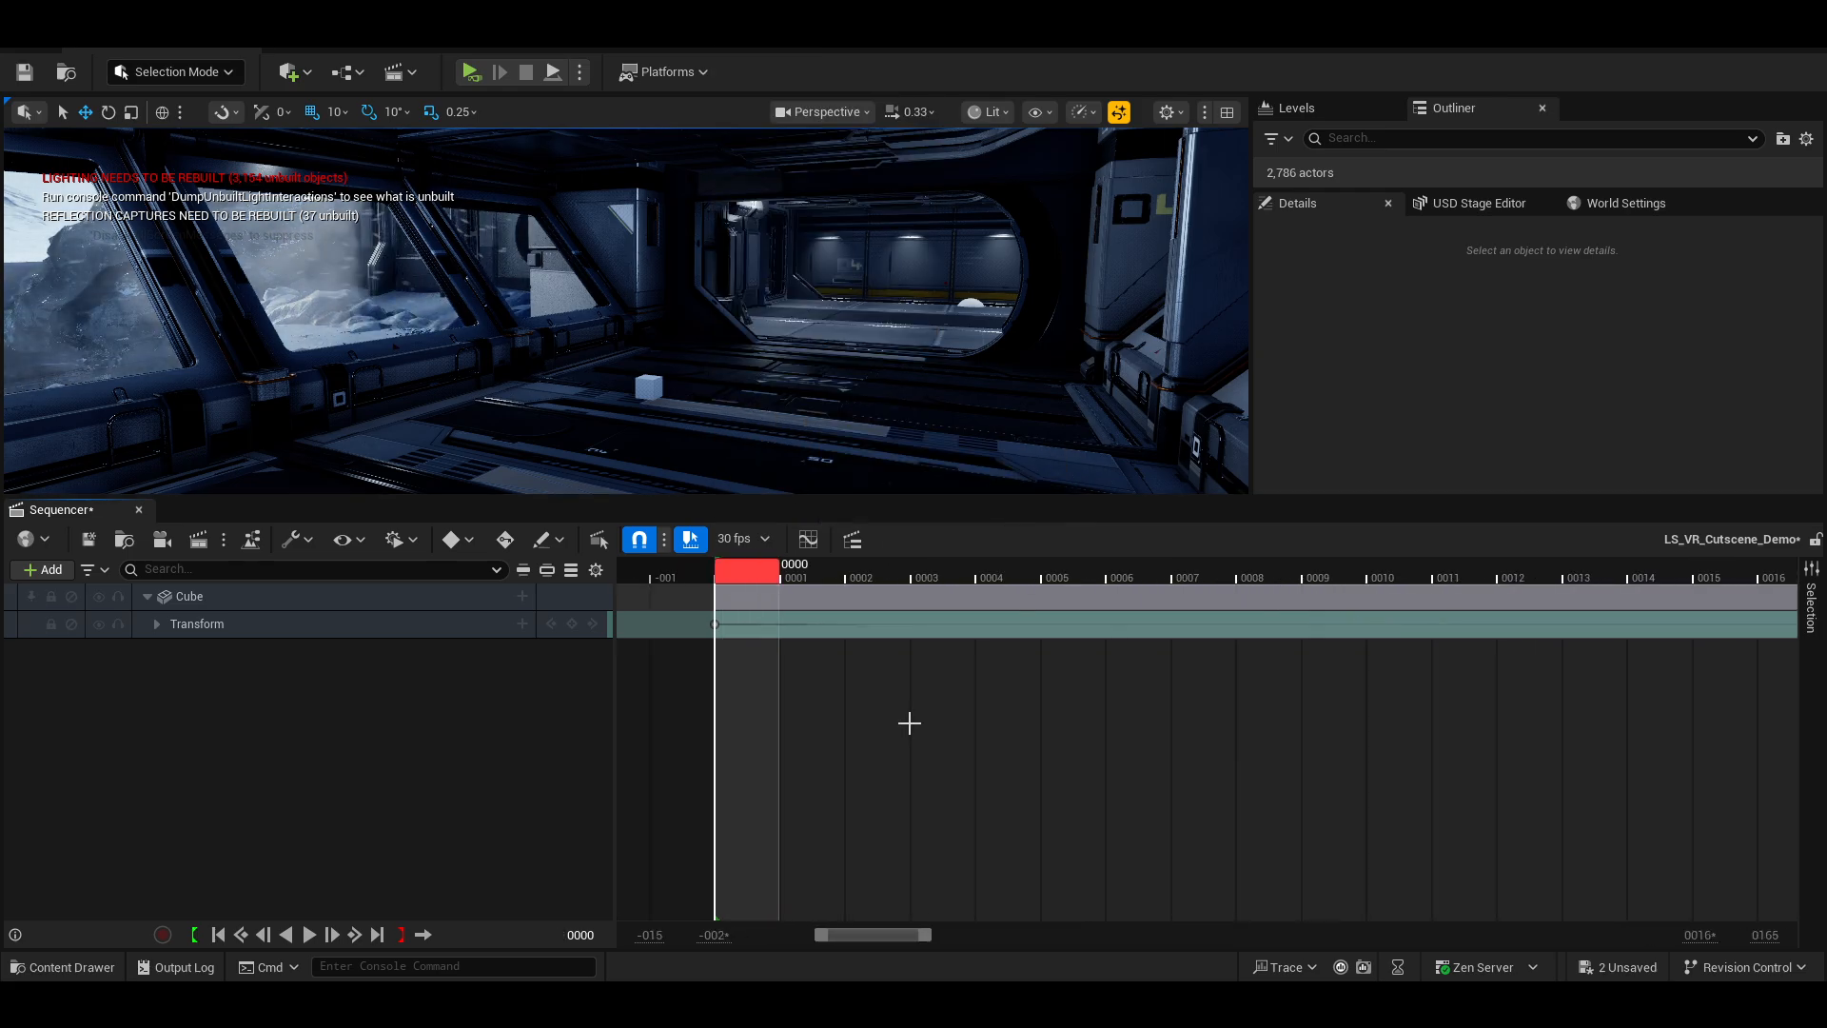
scroll(912, 720, "up", 2, "ctrl")
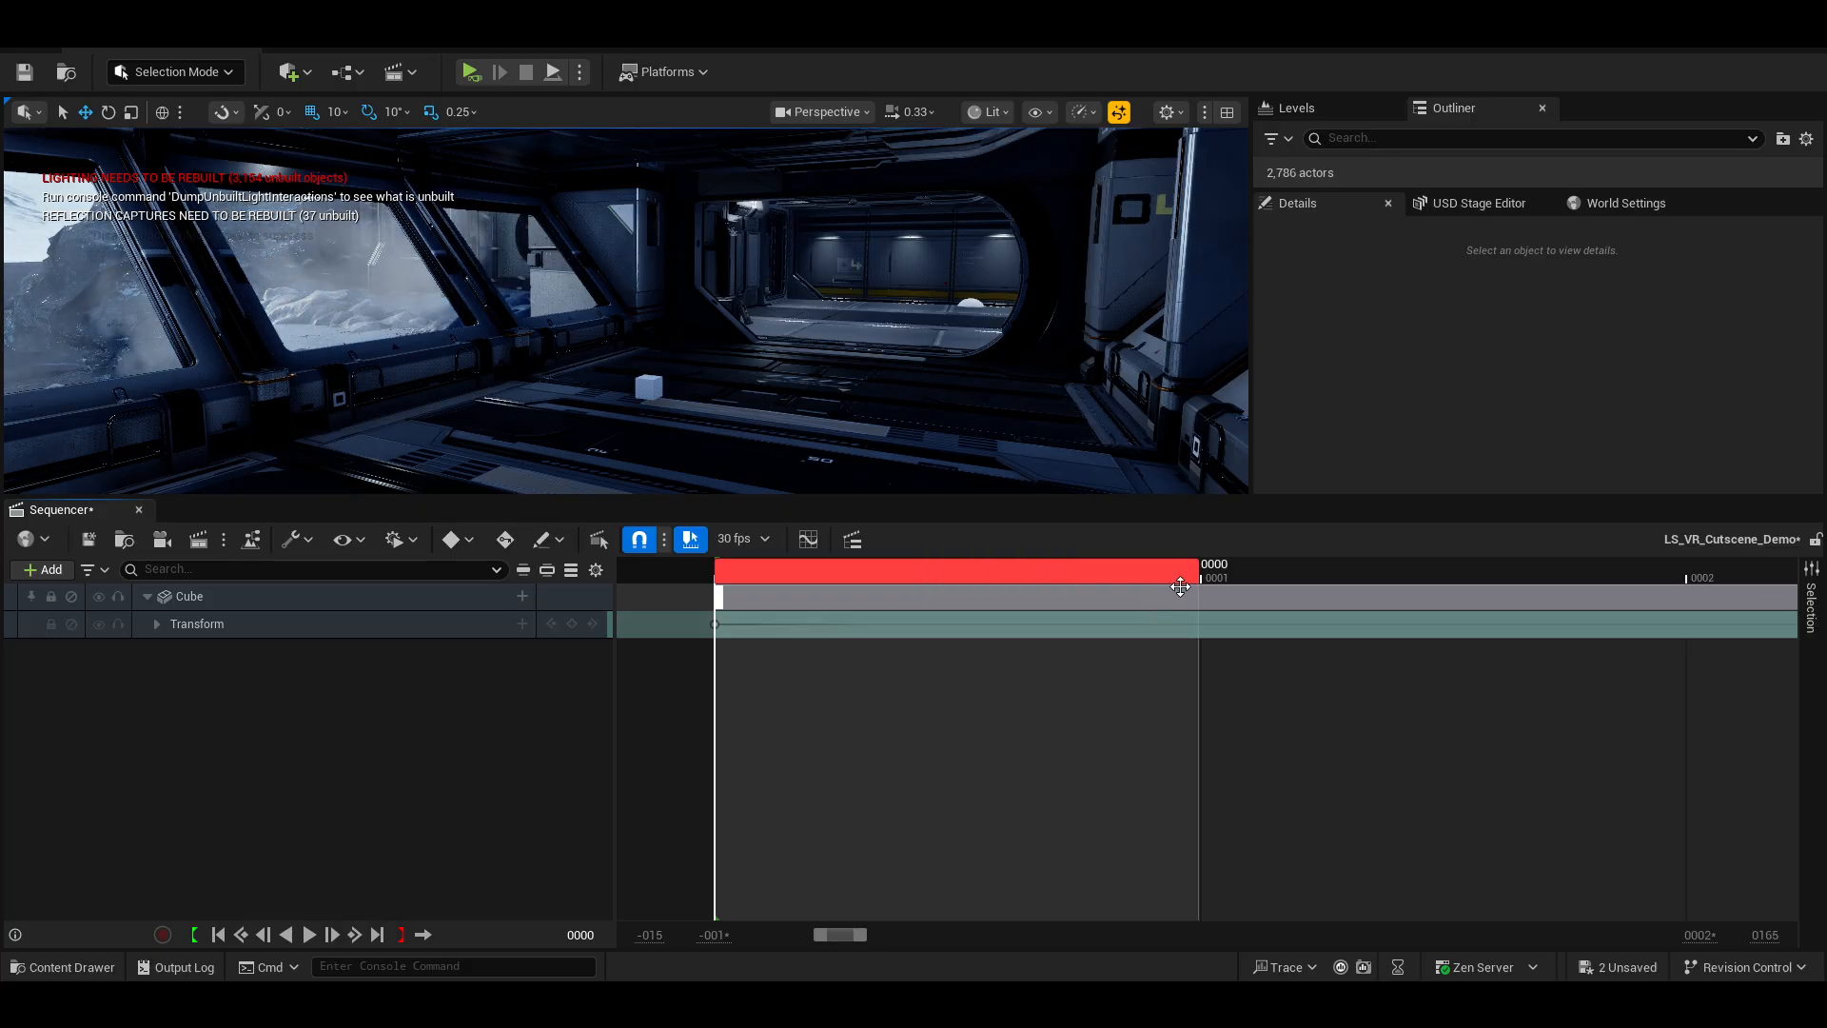
scroll(1211, 636, "down", 5, "ctrl")
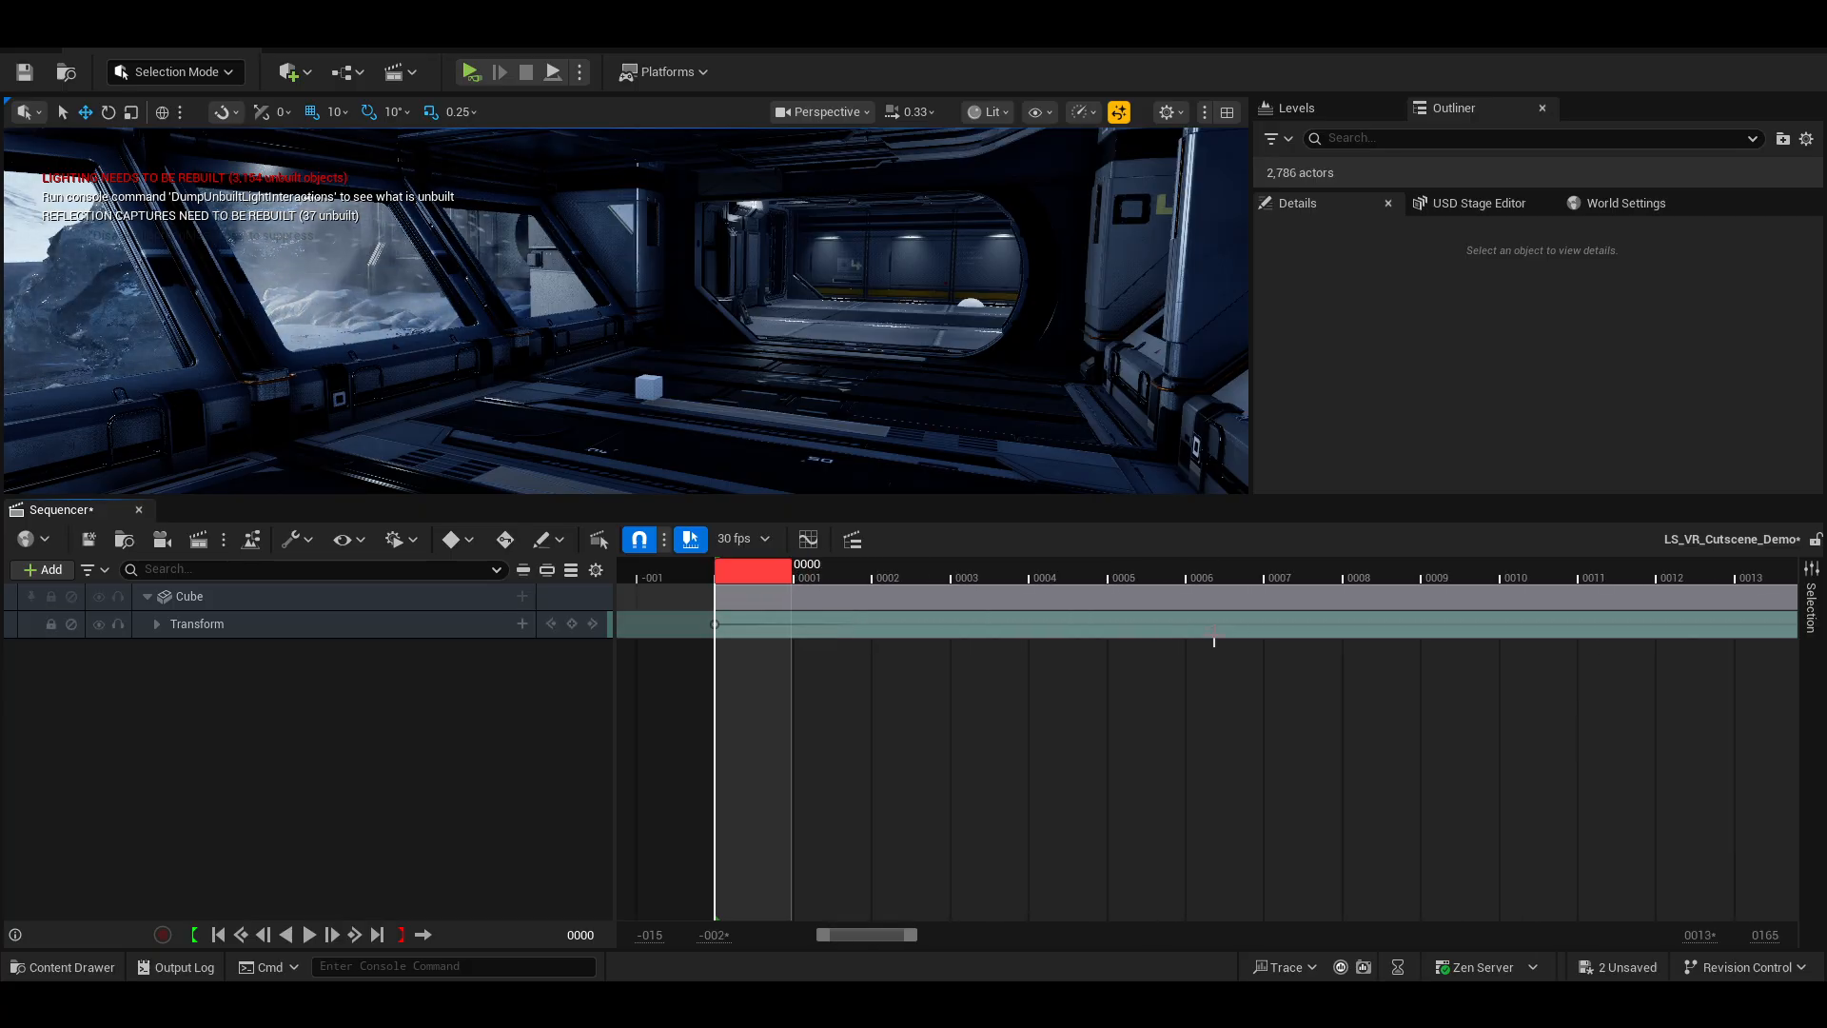
scroll(1214, 636, "down", 4, "ctrl")
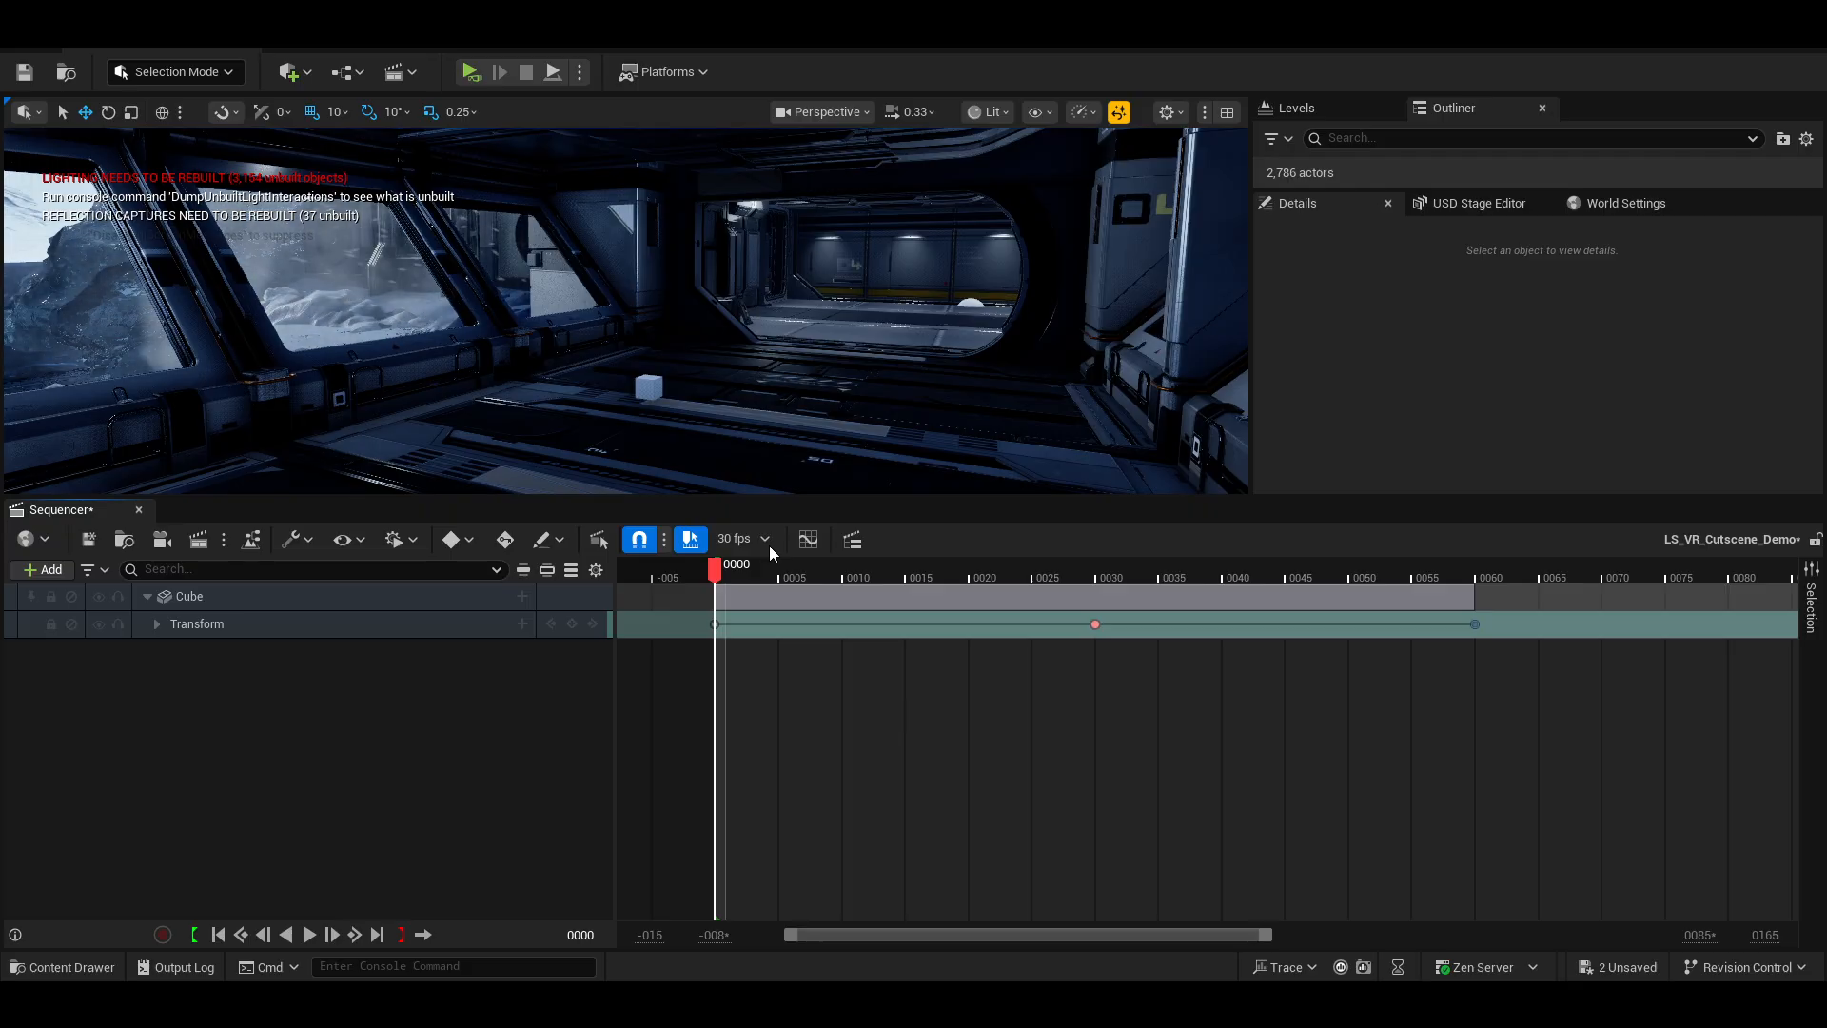
right_click_drag(688, 368, 477, 422)
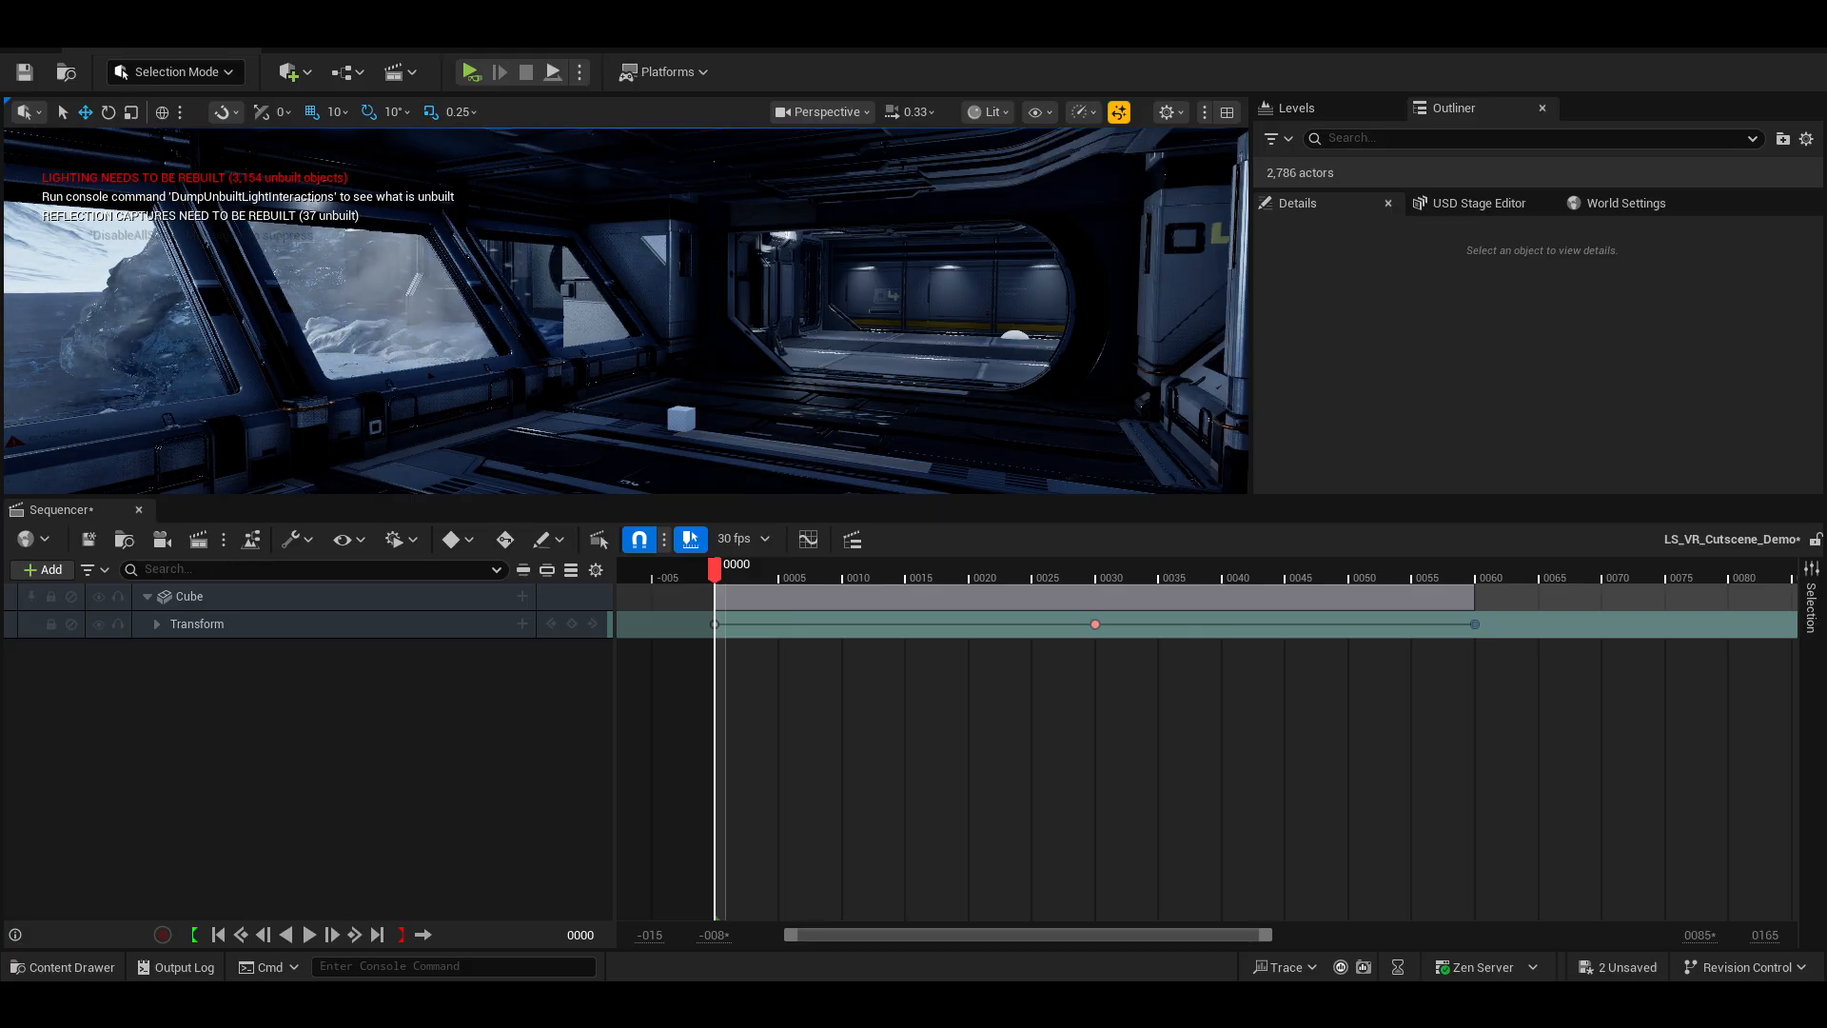